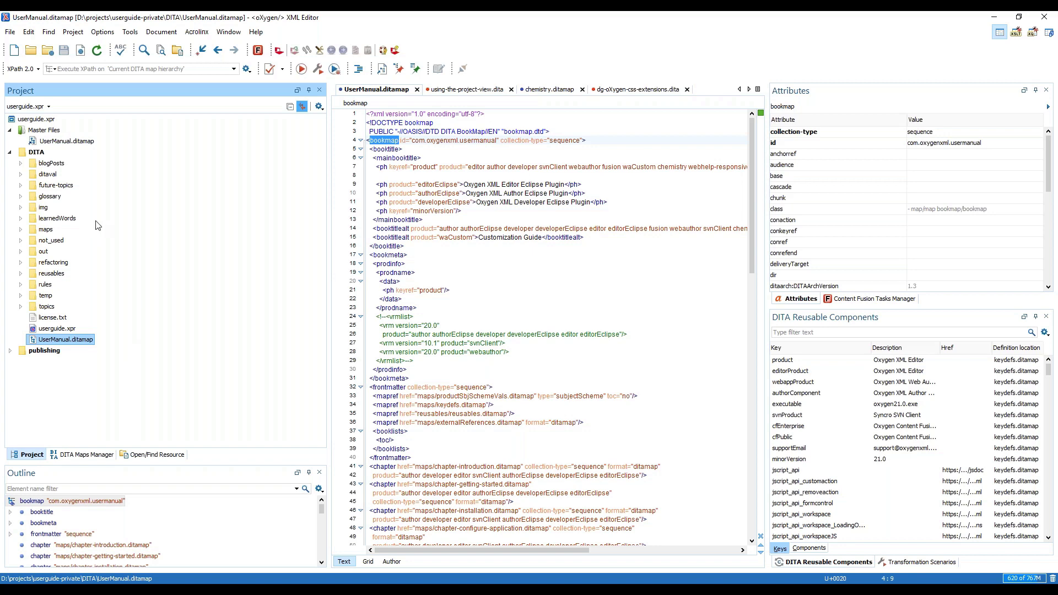
Expand the maps folder in the userguide project to view its DITA map files, and collapse it again.
click(21, 230)
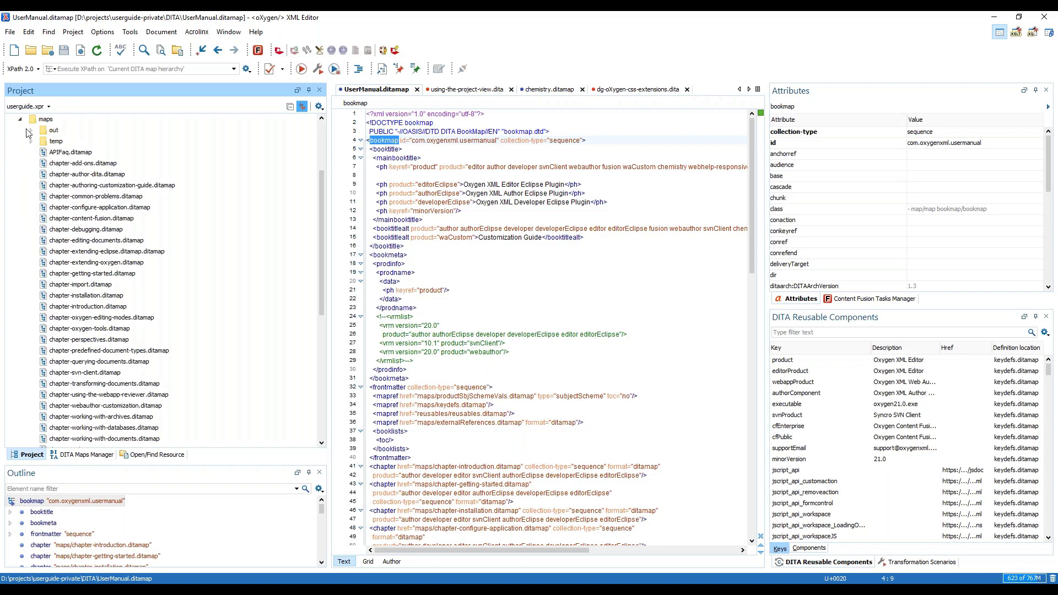
click(20, 119)
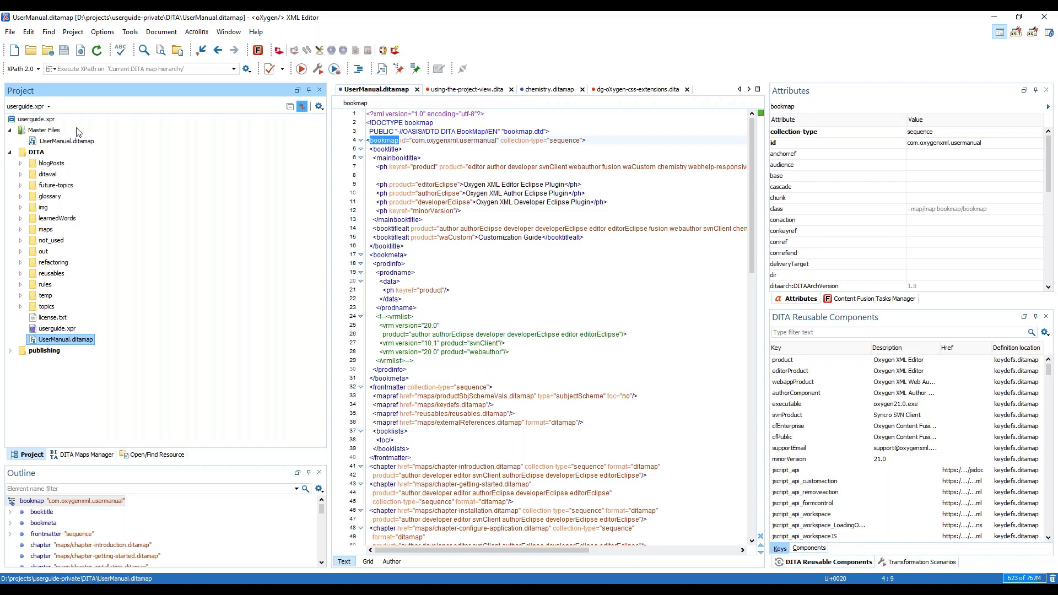
click(34, 119)
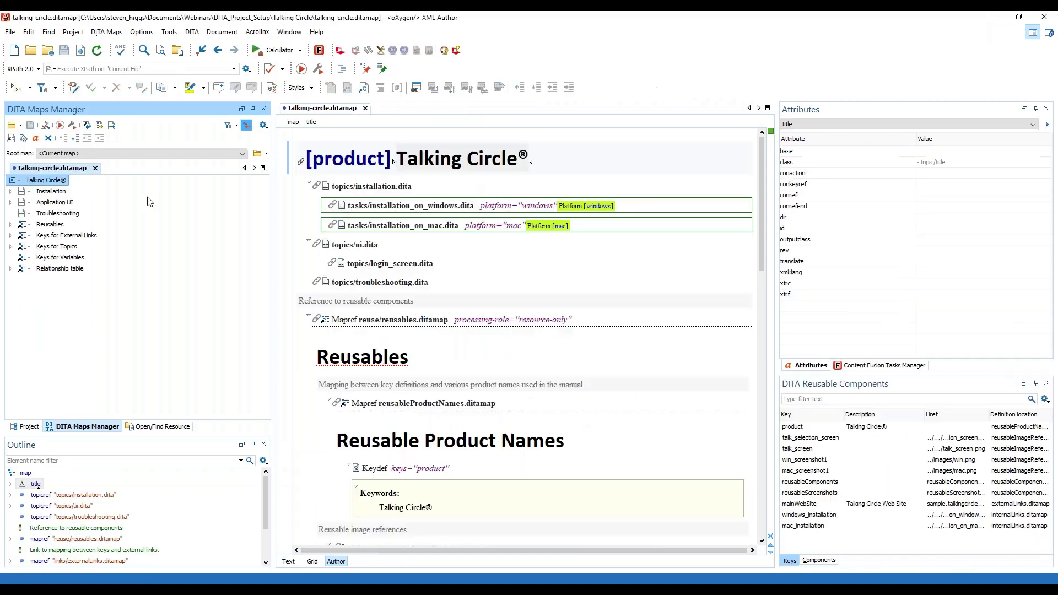
Show the talking-circle project's file tree and select installation.dita in the topics folder.
click(26, 427)
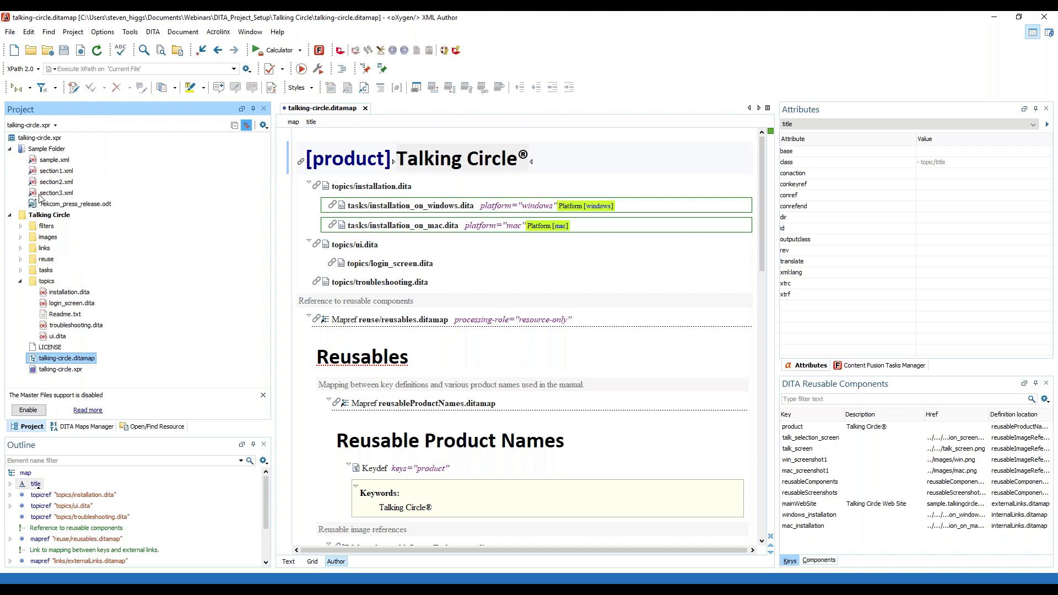
click(61, 293)
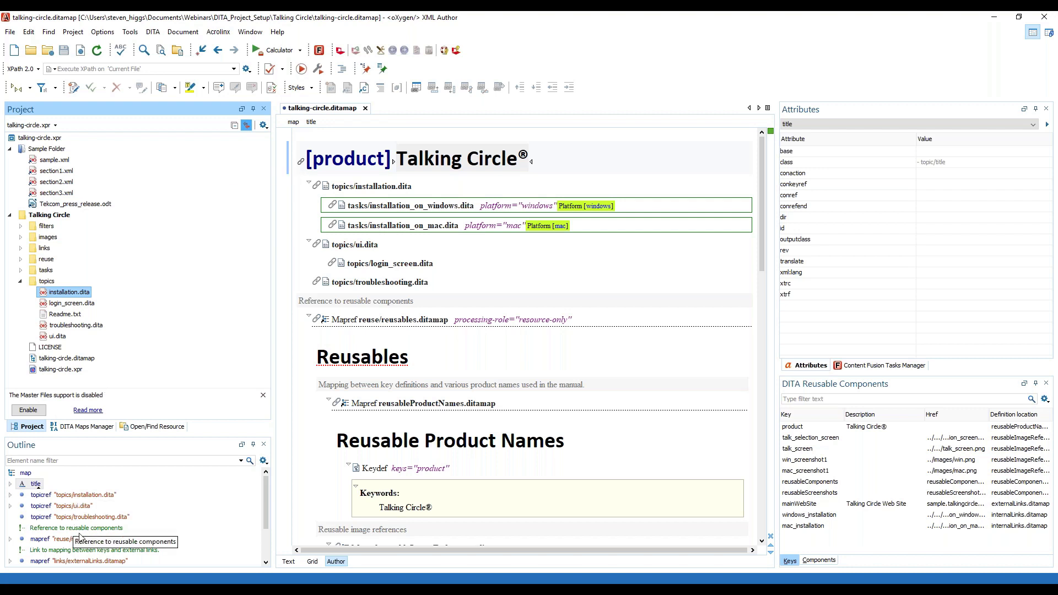
key(alt+Tab)
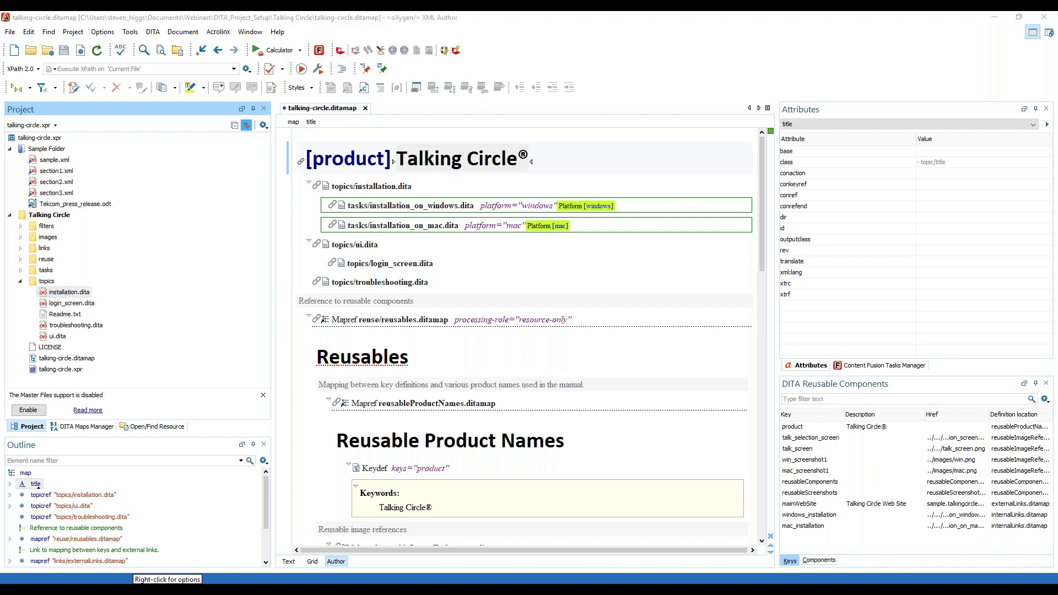
click(214, 520)
key(alt+Tab)
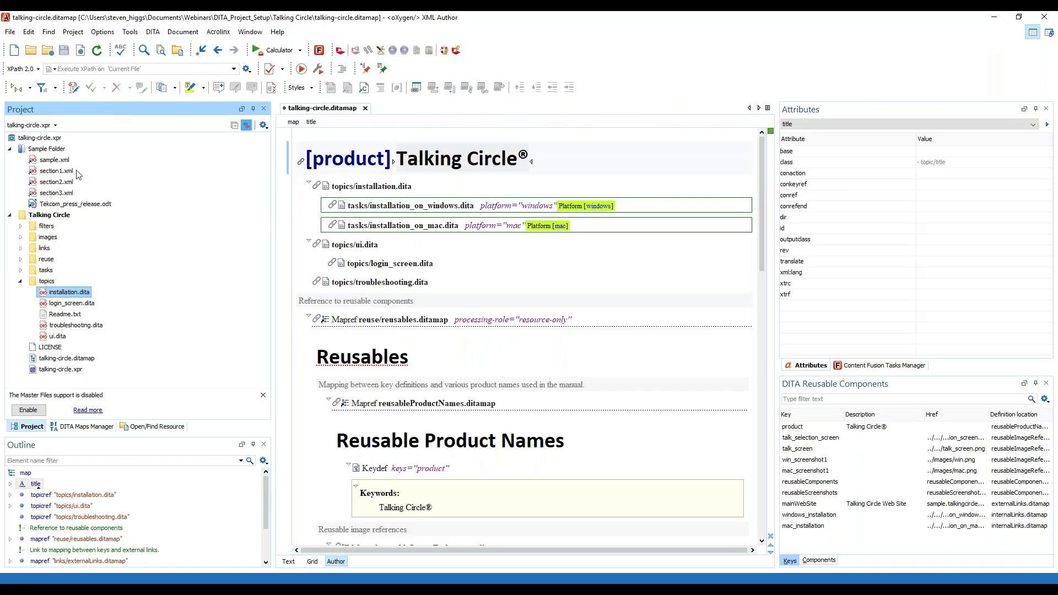
Compare the options for creating new items at sample.xml in Sample Folder and at installation.dita in the topics folder.
right_click(47, 162)
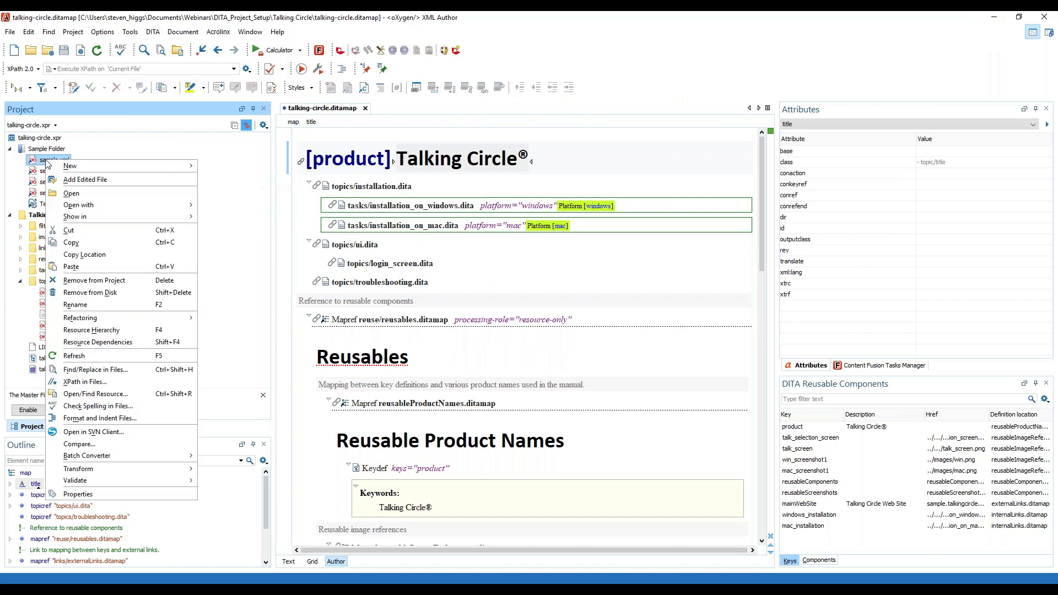
mouse_move(90, 171)
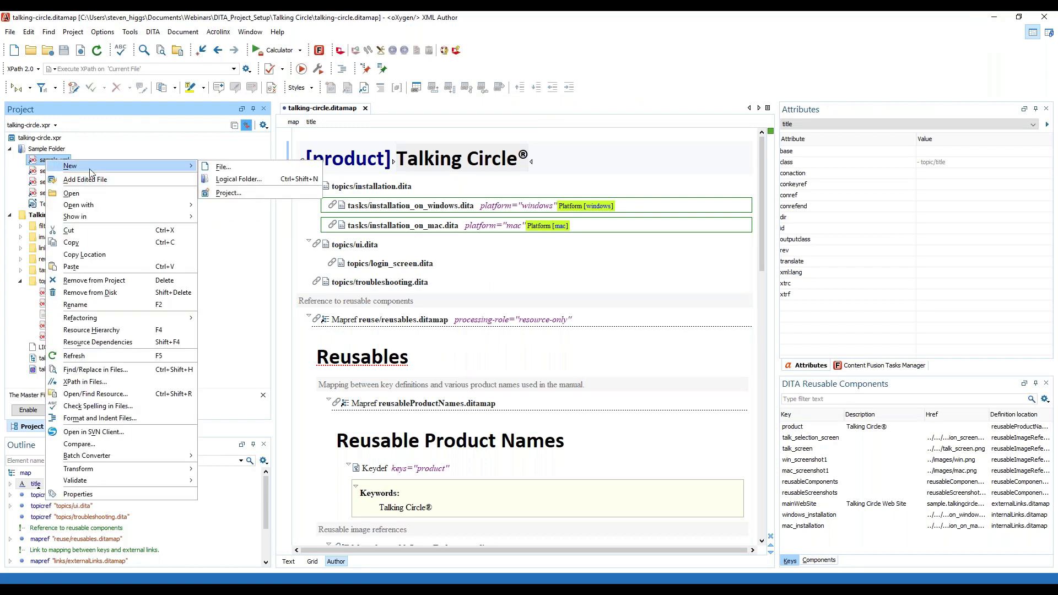
click(43, 295)
right_click(42, 295)
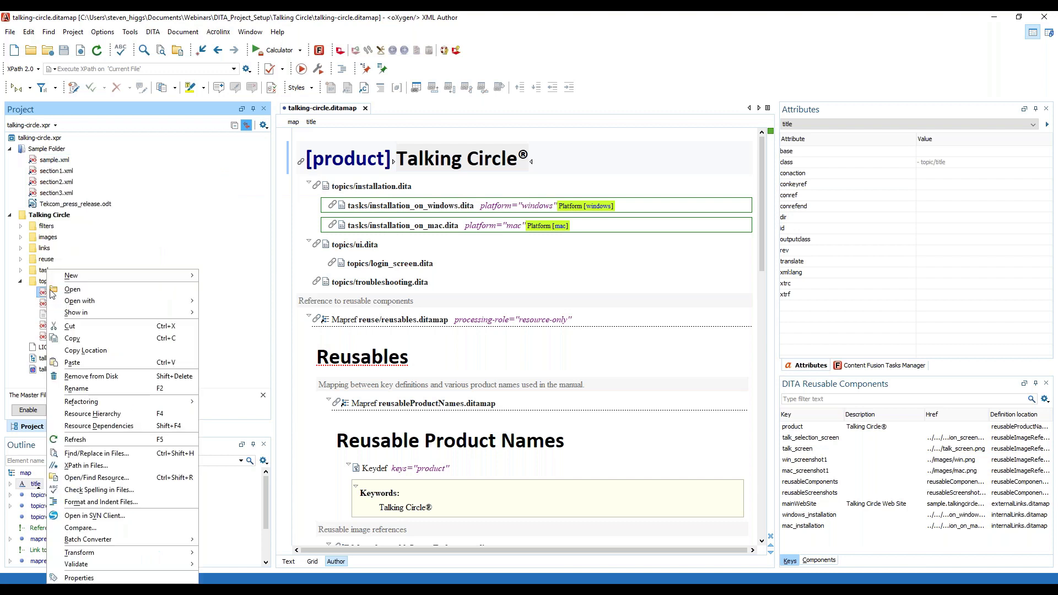
mouse_move(90, 280)
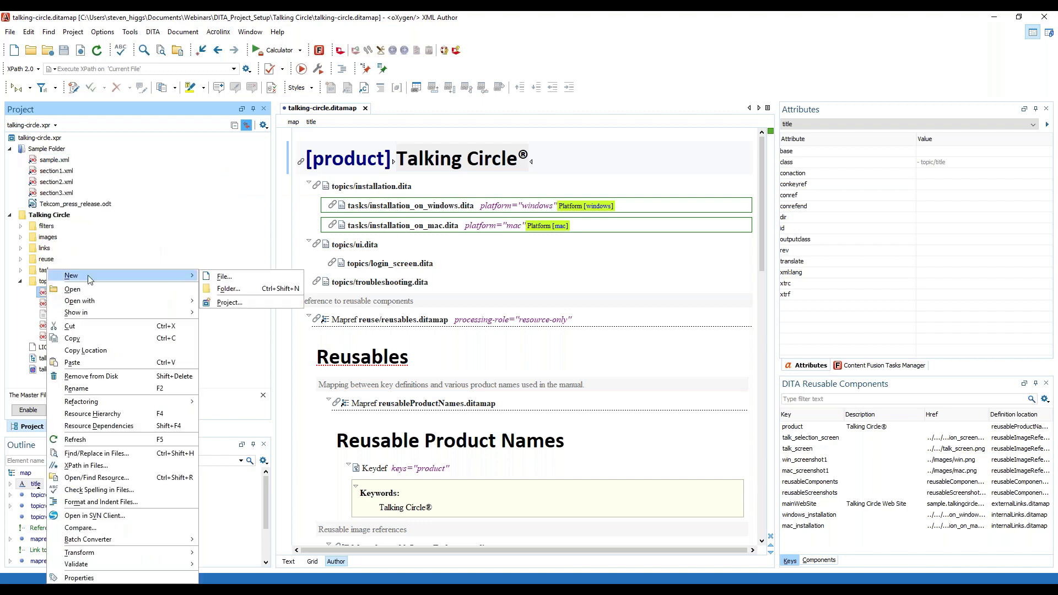
Compare the removal options for sample.xml in Sample Folder with those for installation.dita in the topics folder.
right_click(54, 165)
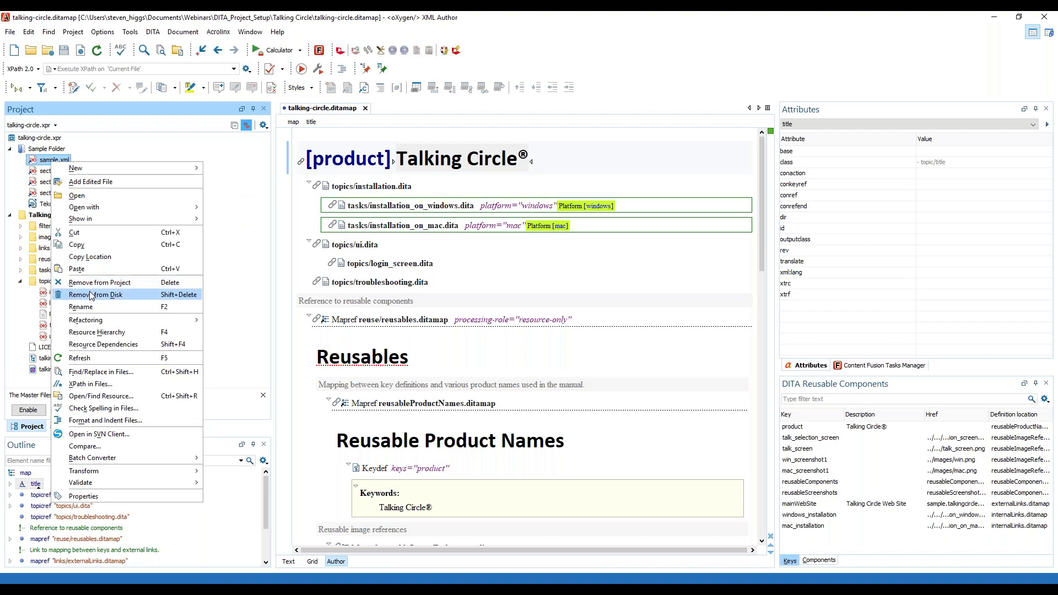
click(51, 292)
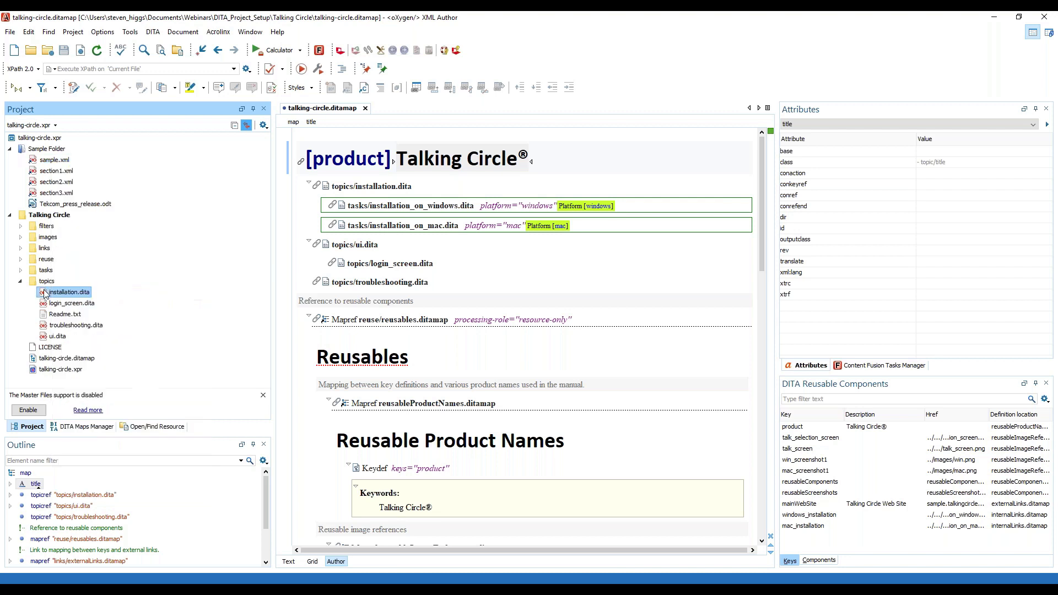
right_click(69, 293)
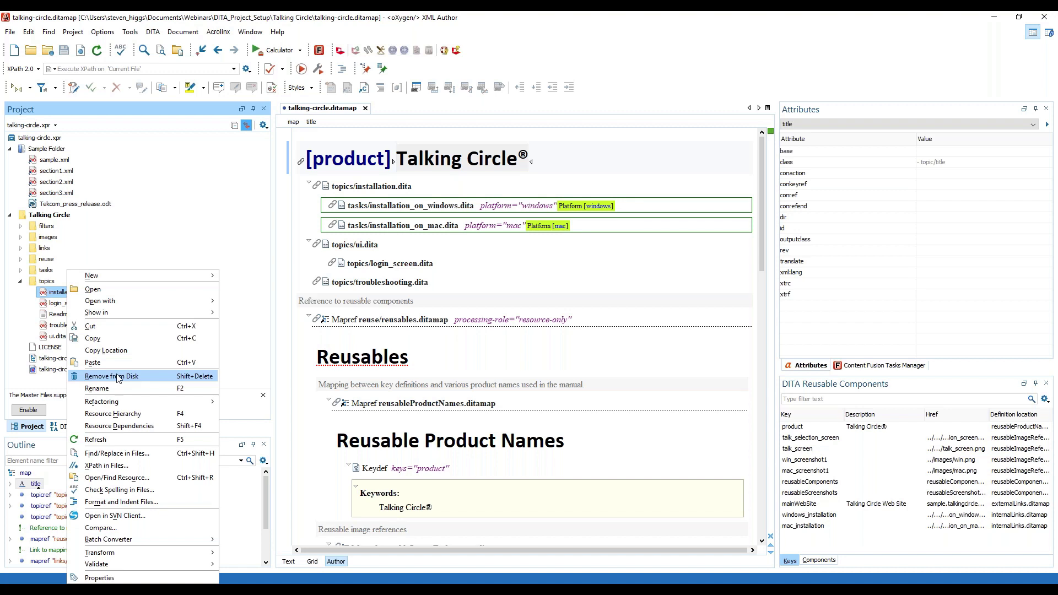
mouse_move(122, 405)
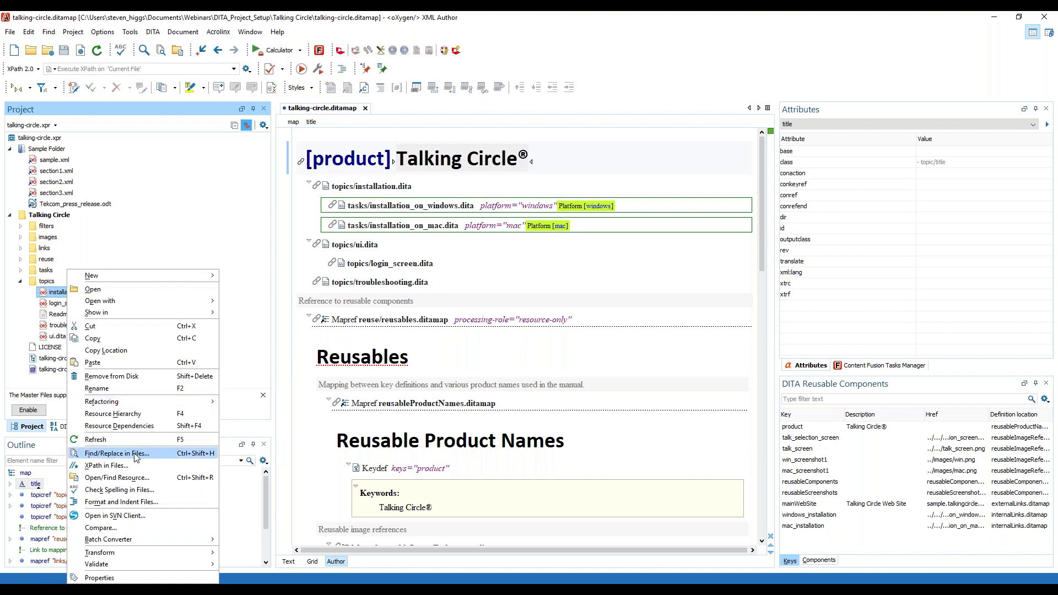
mouse_move(99, 276)
Select all files from installation.dita to ui.dita in the topics folder and view the actions available for the group.
click(54, 296)
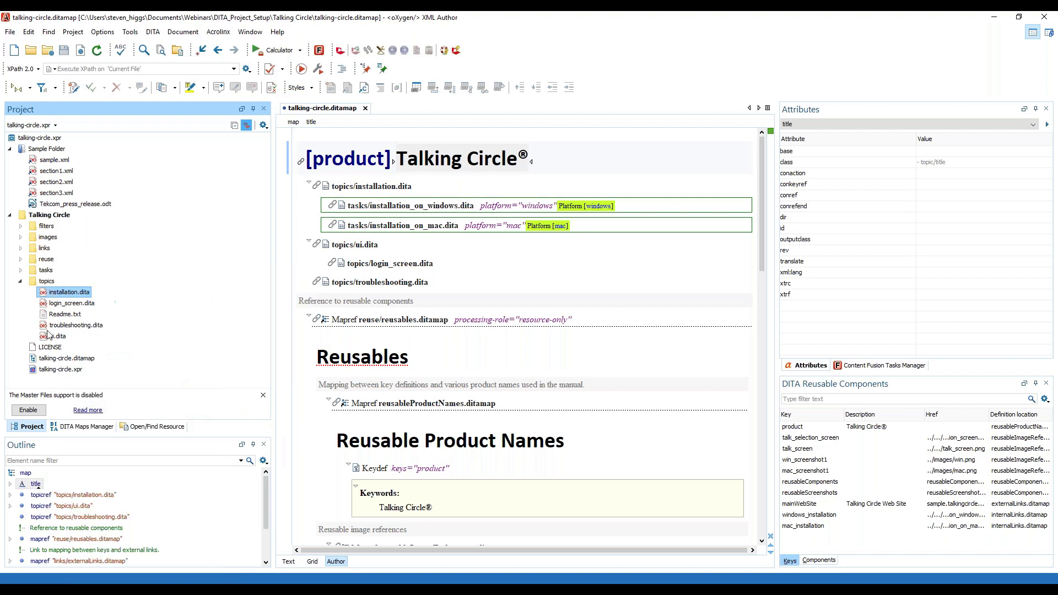
shift+click(55, 336)
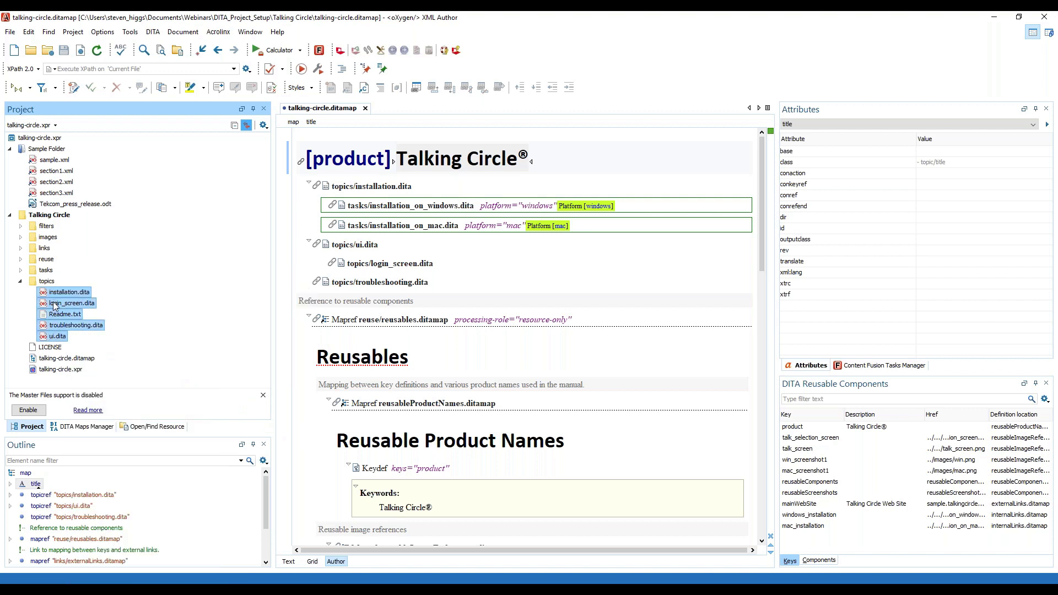
right_click(53, 304)
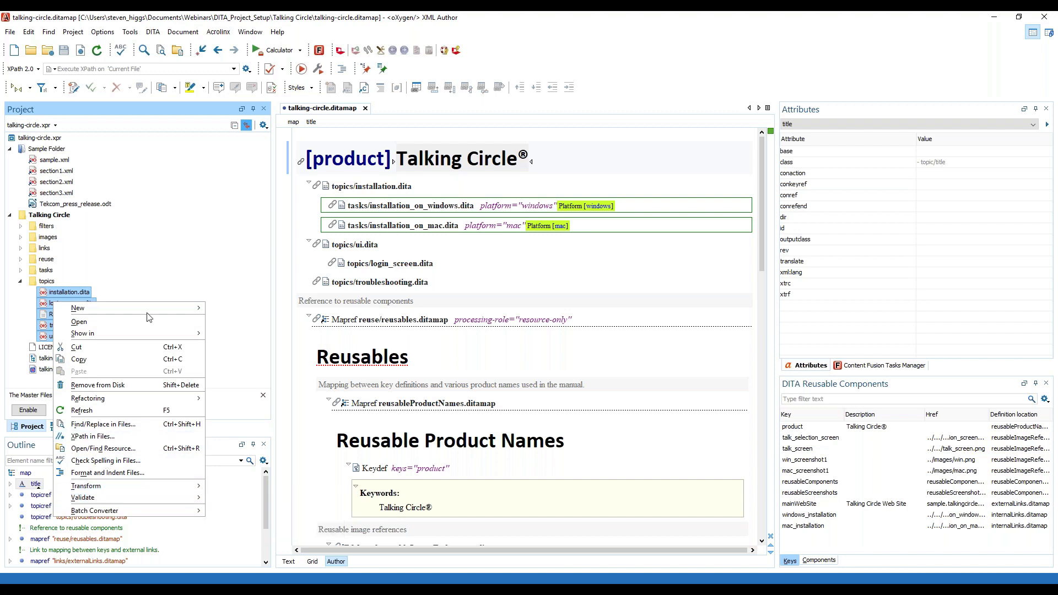
mouse_move(137, 510)
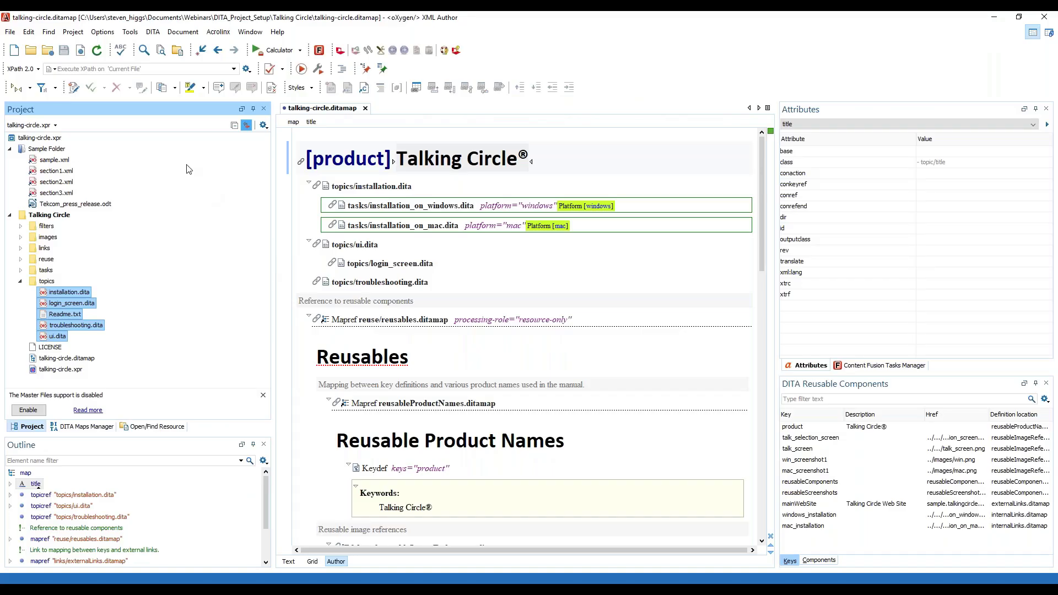
Review the Application Layout preferences, including the option to remember layout changes for each project, and close the dialog.
click(102, 32)
click(131, 49)
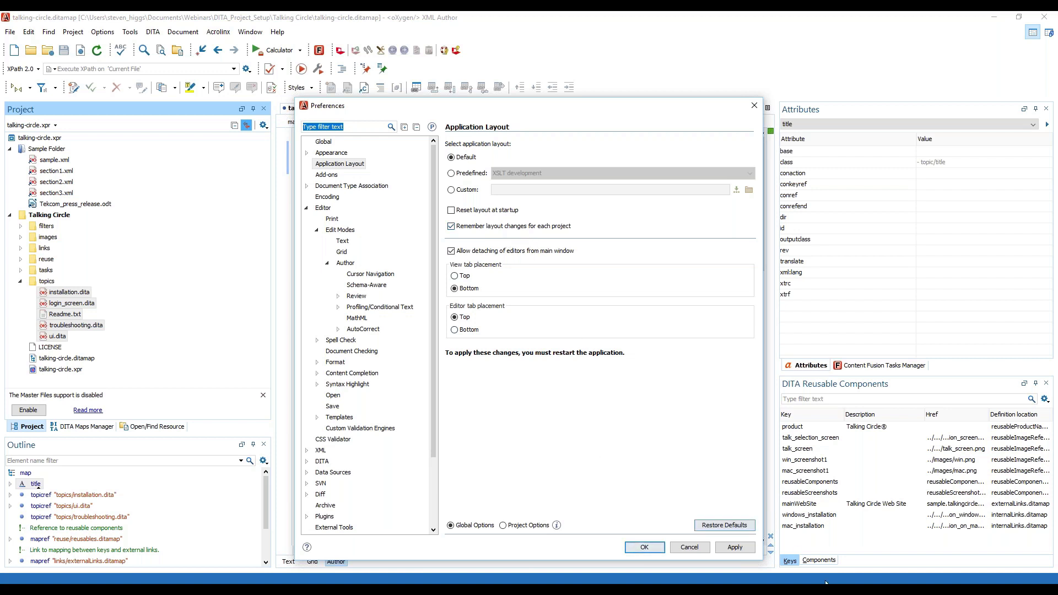
click(643, 548)
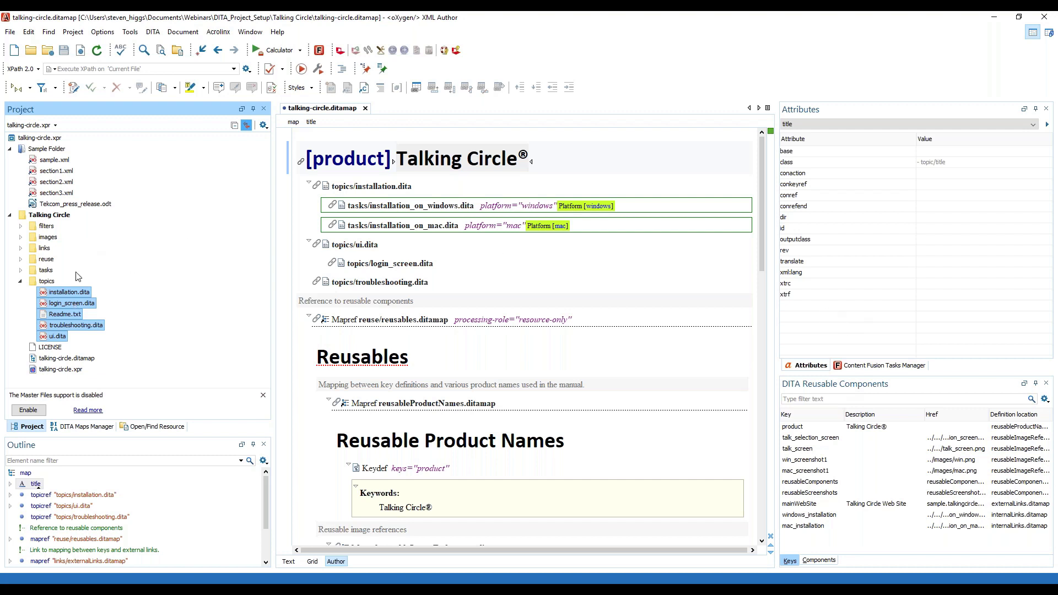
Open the Troubleshooting topic from the talking-circle DITA map and place the cursor in its short description.
click(82, 427)
double_click(53, 215)
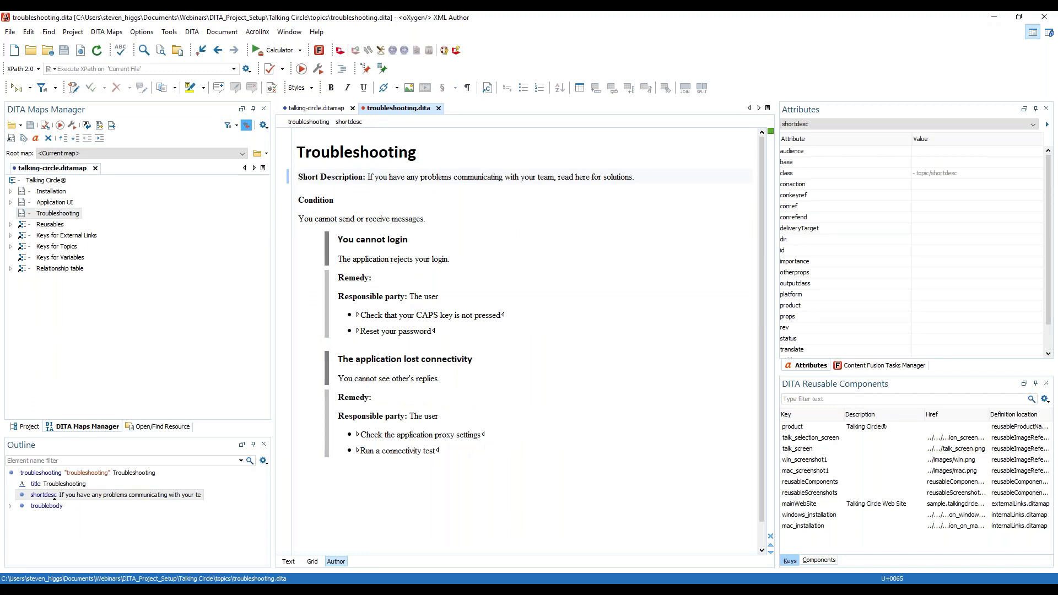
click(441, 177)
Look through the recent projects available for reopening and return to the talking-circle project's file tree.
click(77, 33)
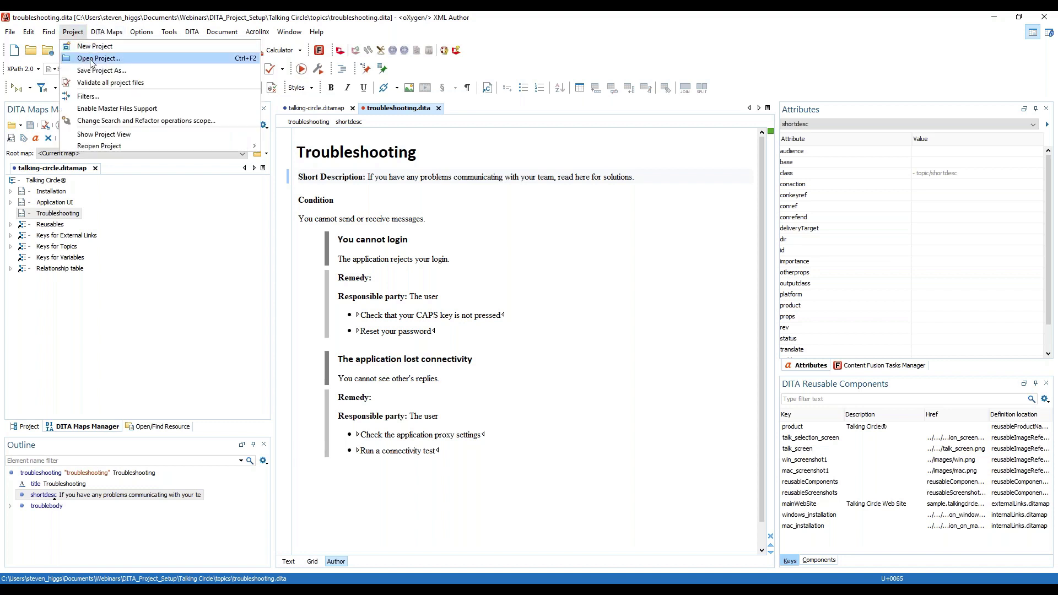
mouse_move(124, 146)
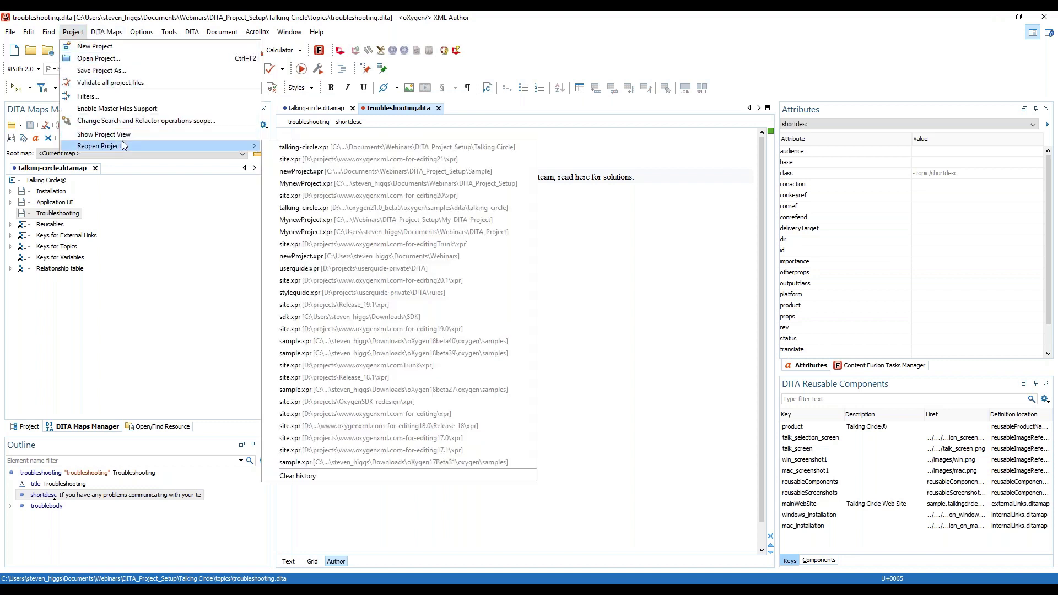
click(17, 430)
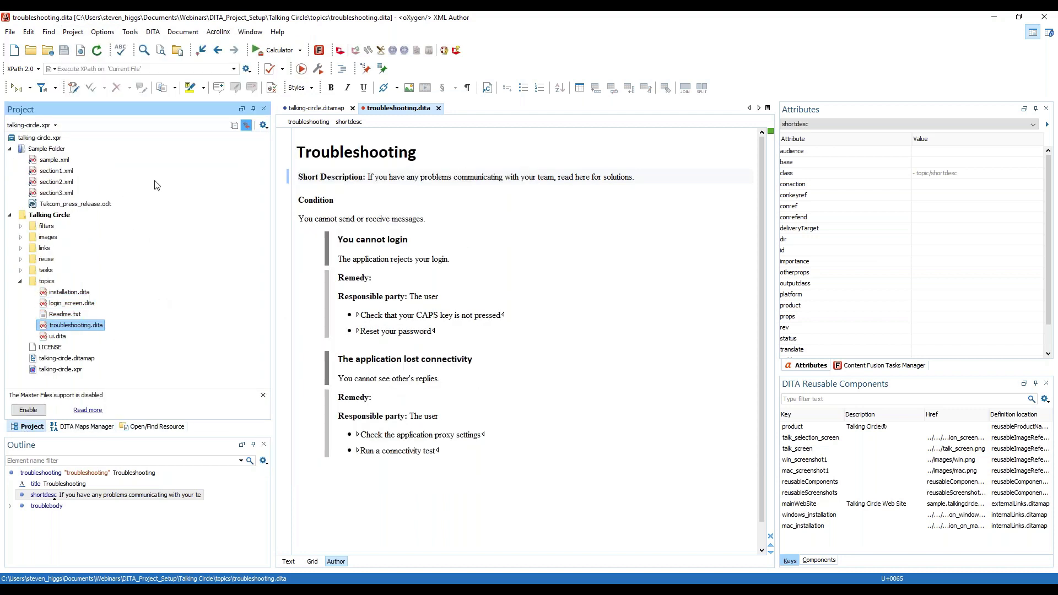
click(55, 126)
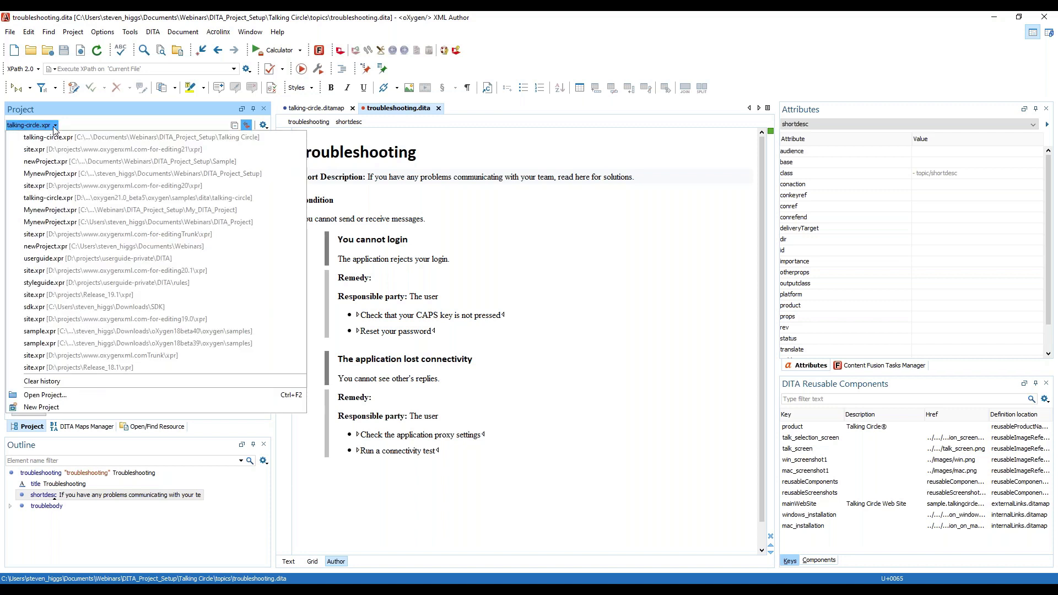
click(54, 149)
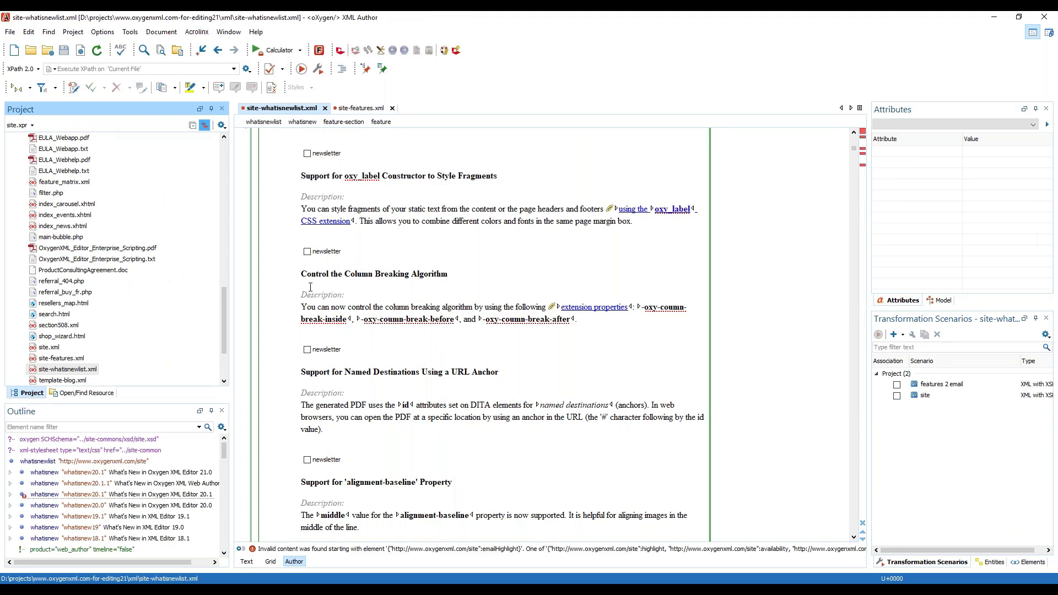
click(32, 126)
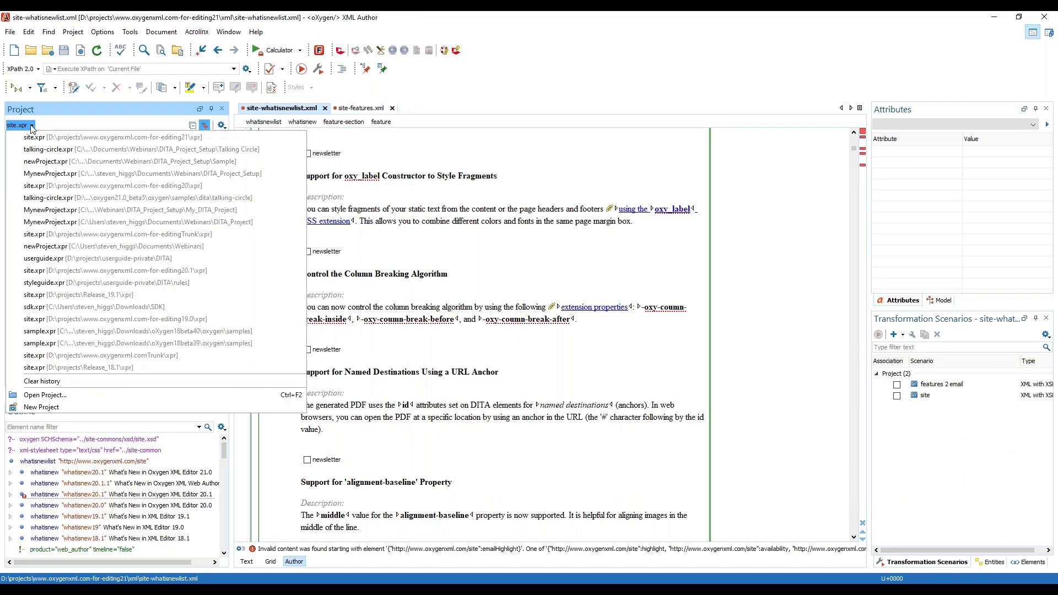
click(44, 149)
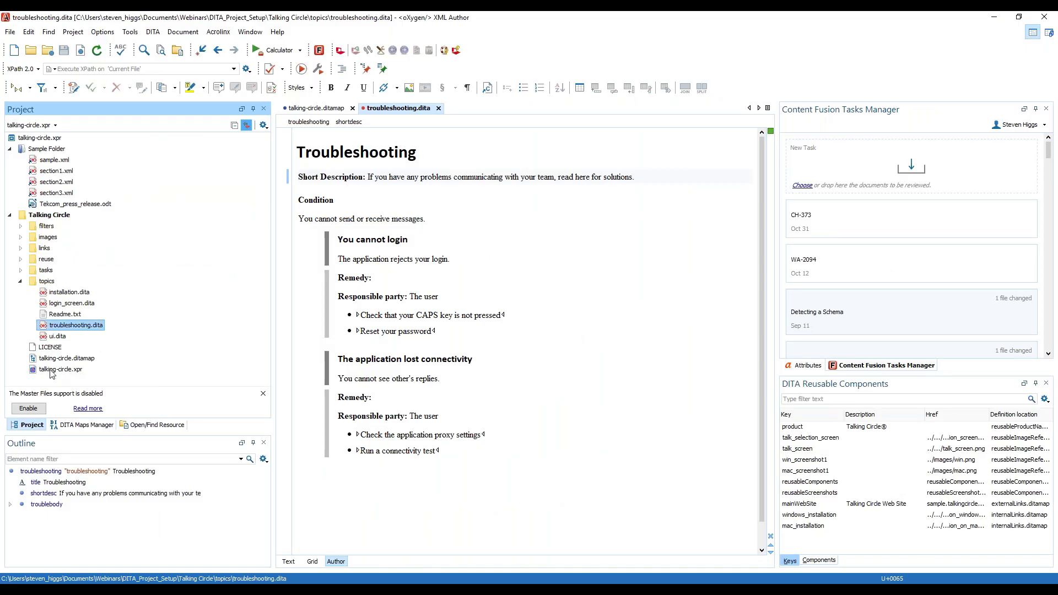
Open talking-circle.xpr in the internal editor as an XML Document and view the projectTree section at its end.
click(52, 370)
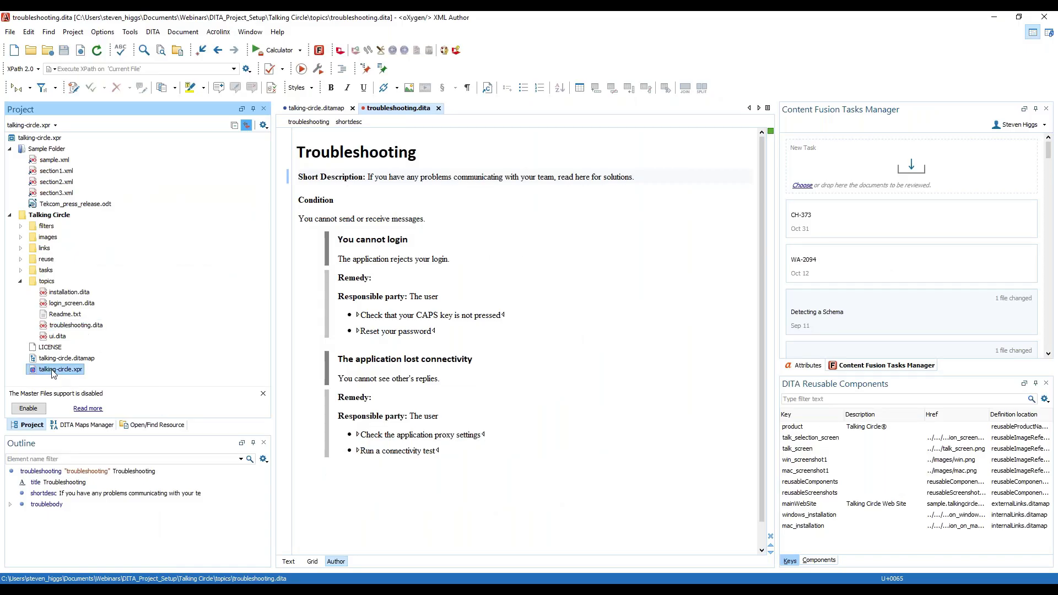
right_click(54, 374)
mouse_move(122, 330)
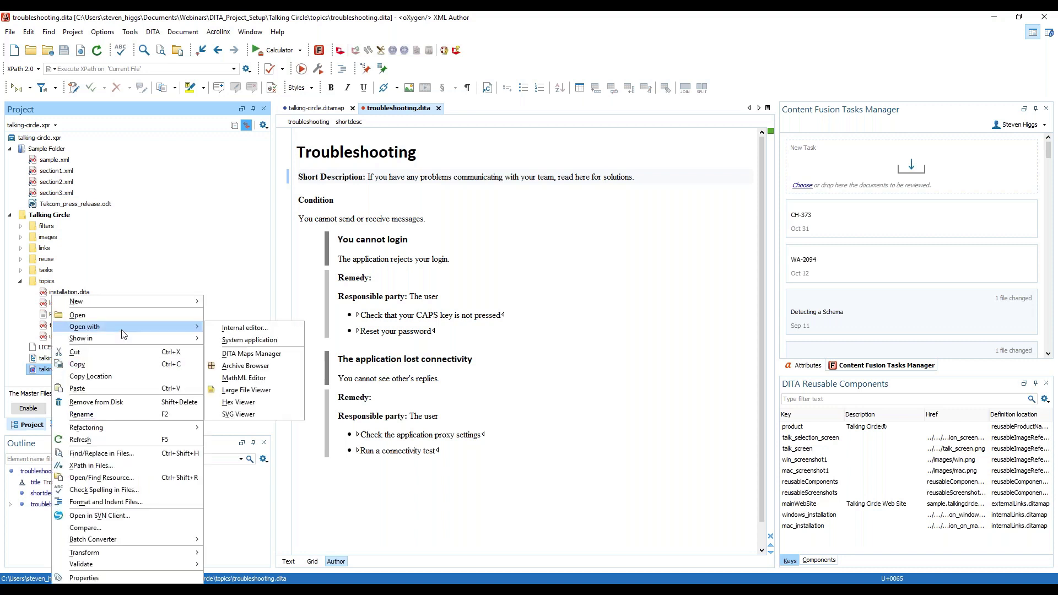
click(240, 328)
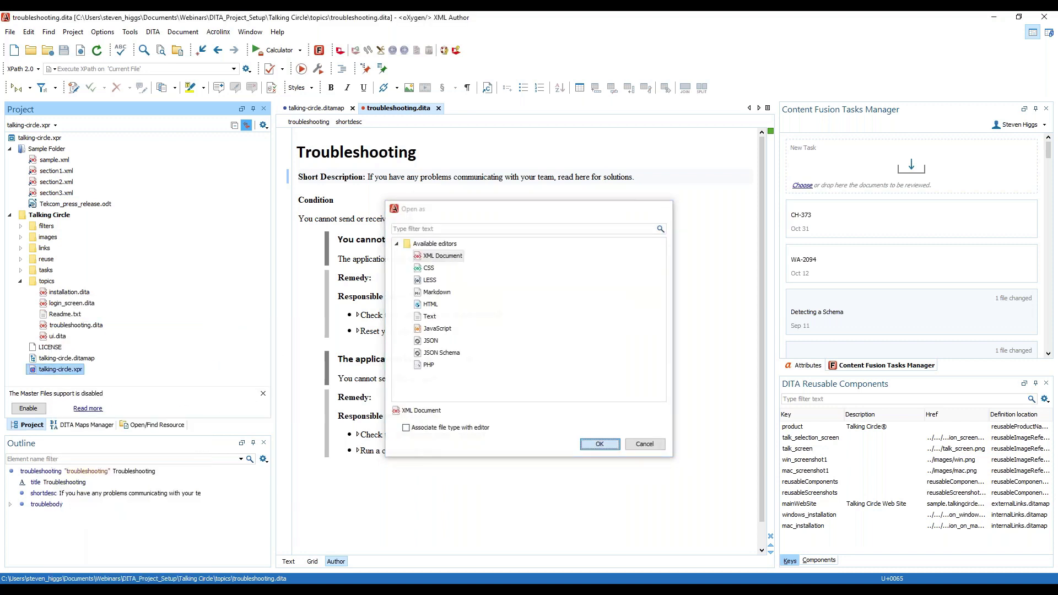
click(599, 444)
drag(761, 138, 762, 523)
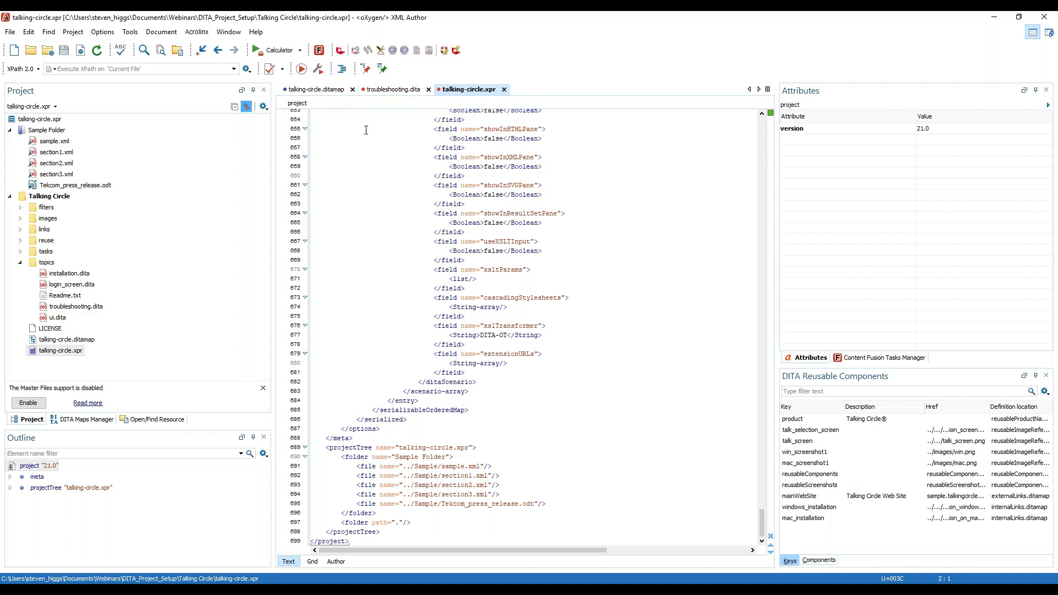
View the Application Layout preferences and toggle the filter for project-level option pages on and off.
click(104, 33)
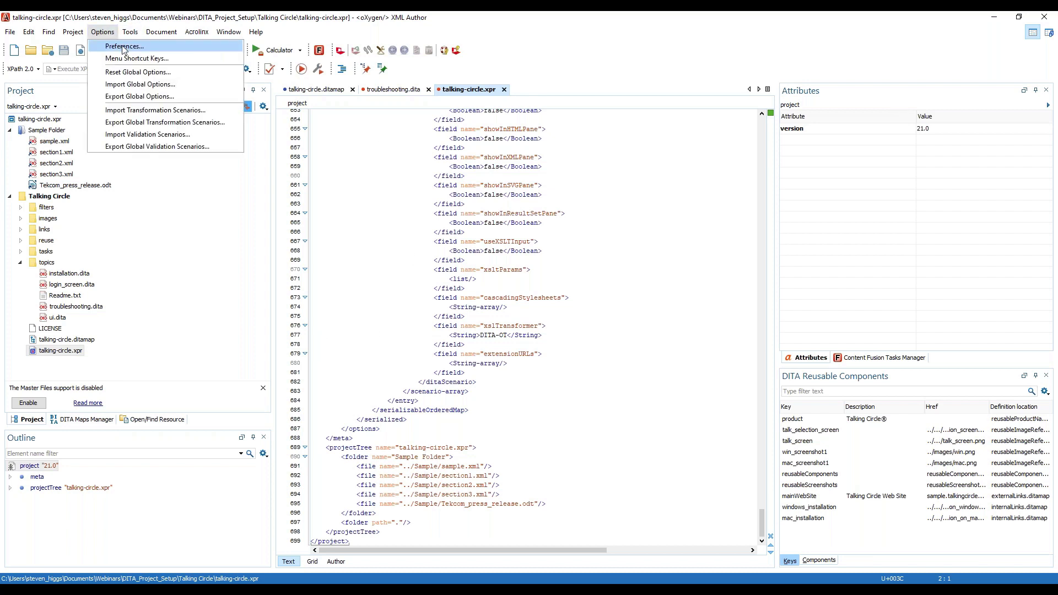
click(123, 47)
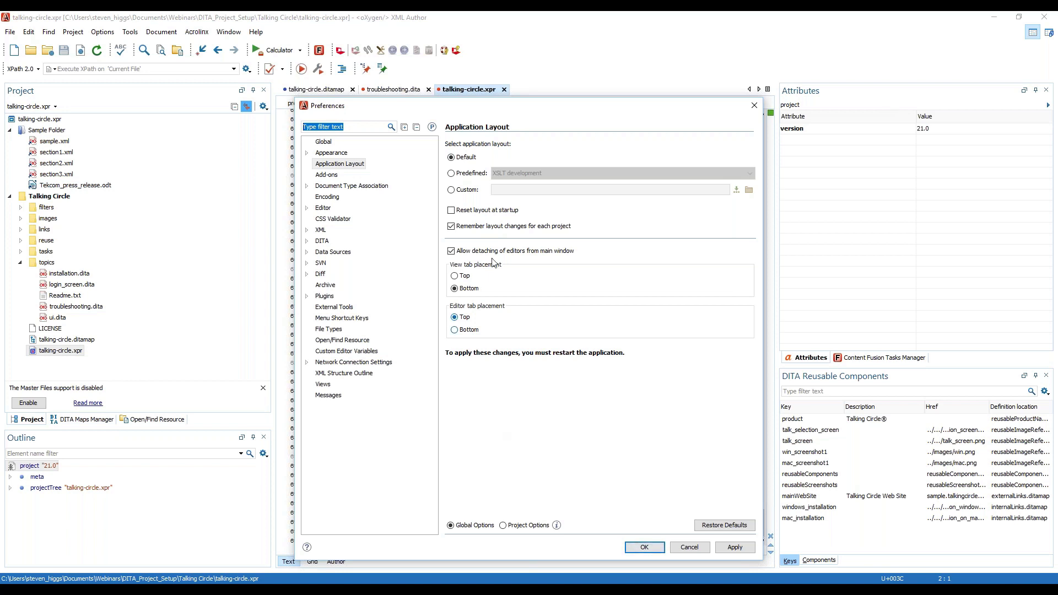
click(432, 127)
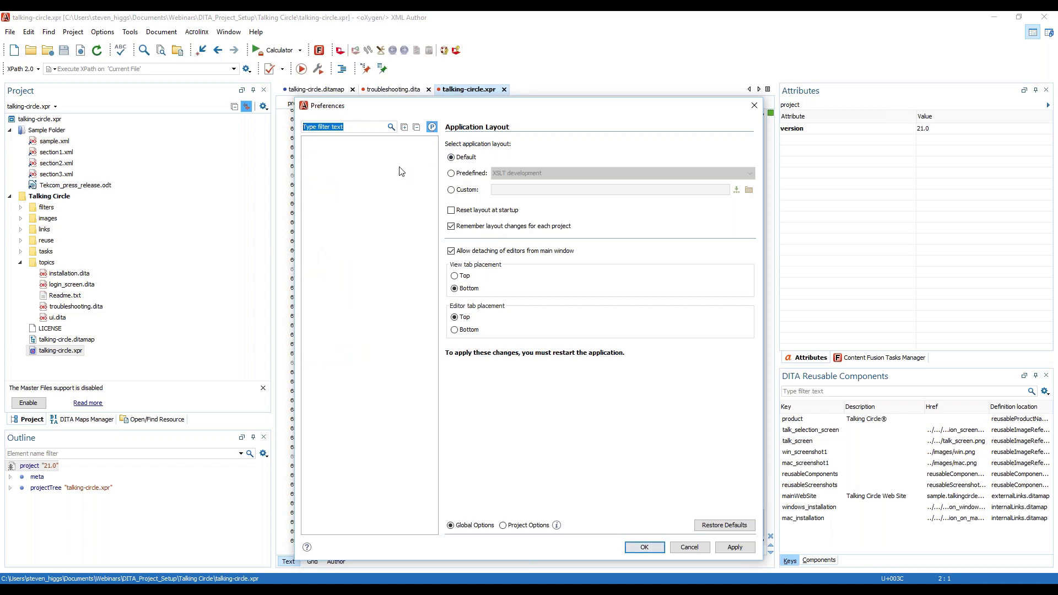
click(431, 127)
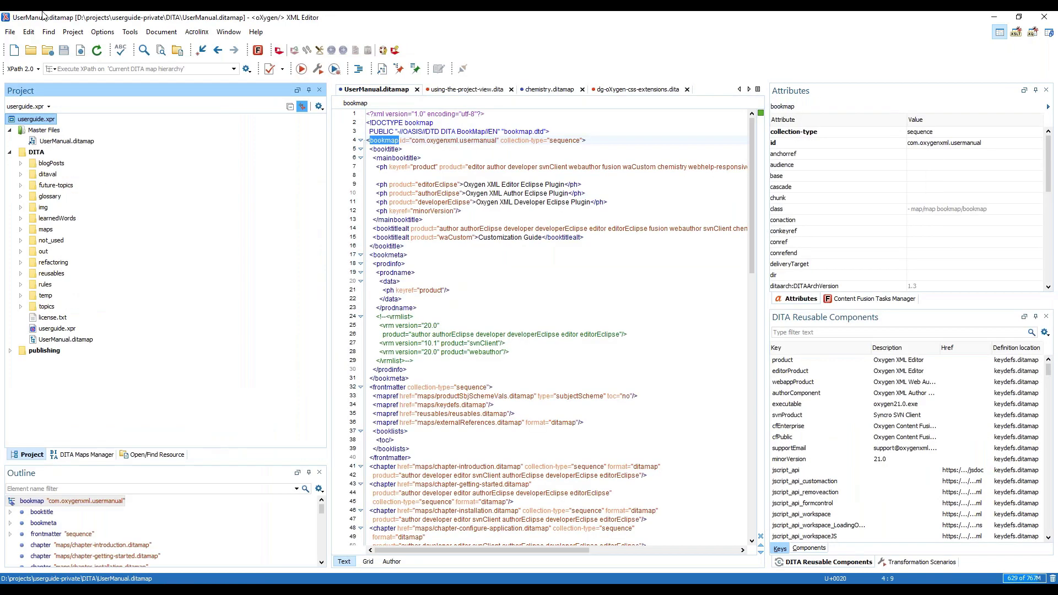
In the userguide.xpr project's preferences, review the project-level Spell Check and Profiling/Conditional Text pages.
click(103, 33)
click(129, 48)
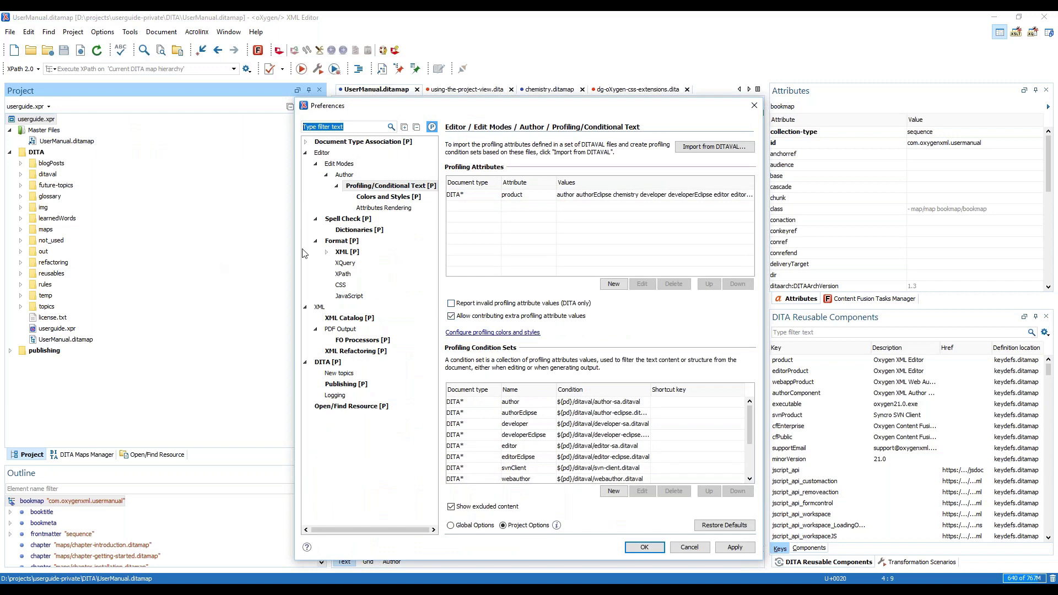
click(347, 219)
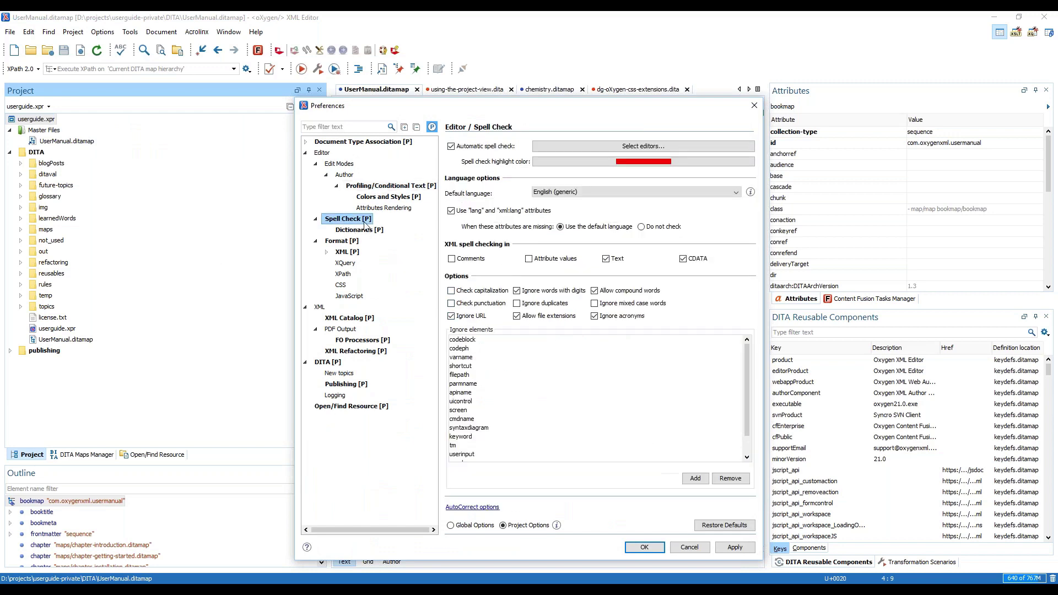
click(377, 187)
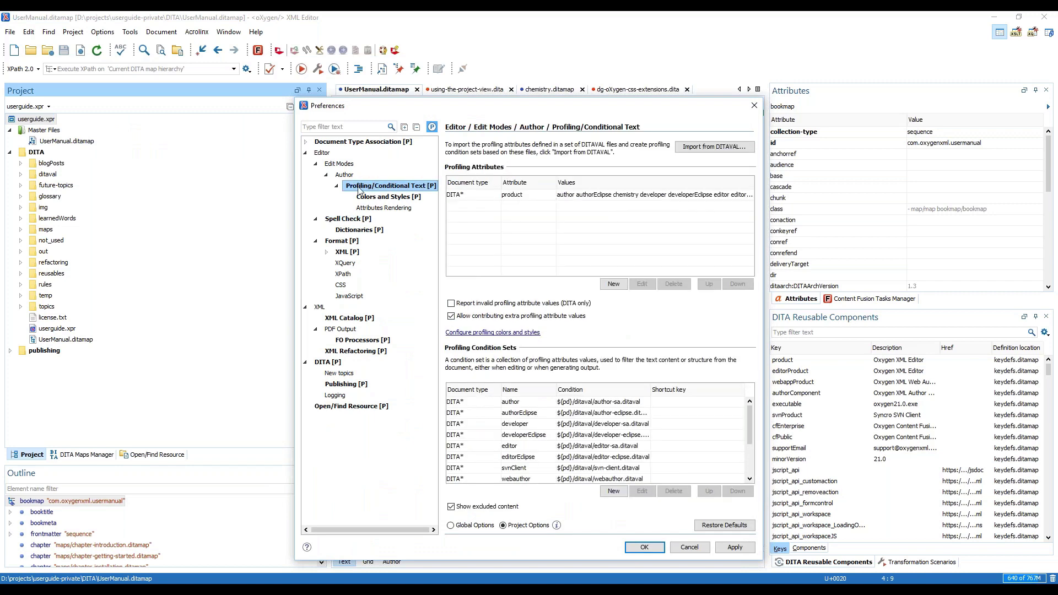
Inspect the ${pdu}/rules/rules.sch entry in the DITA - Extension document type's DITA validation scenario, and cancel out of the preferences.
click(355, 142)
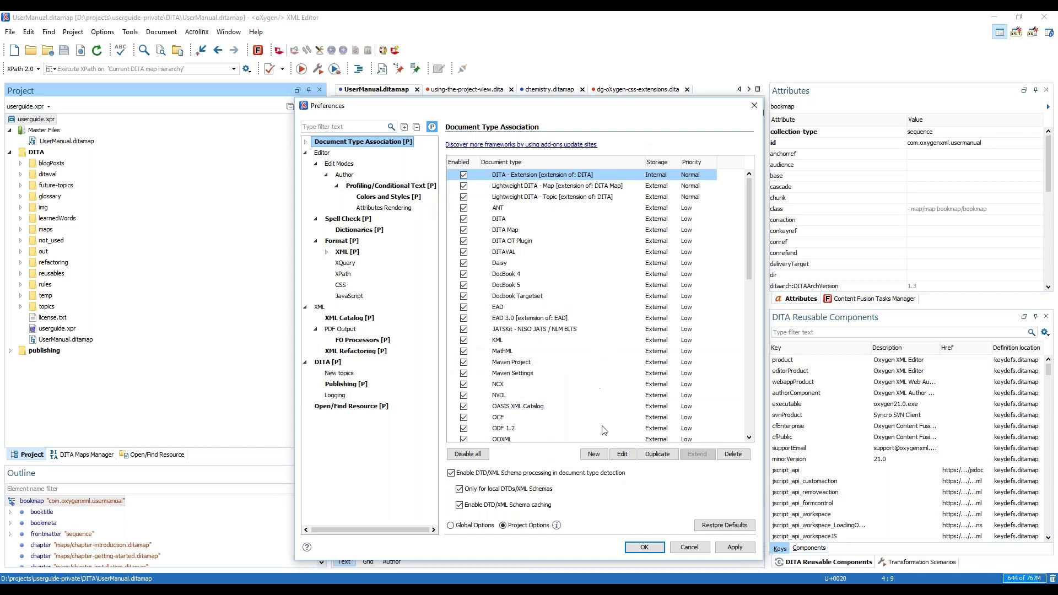
click(626, 457)
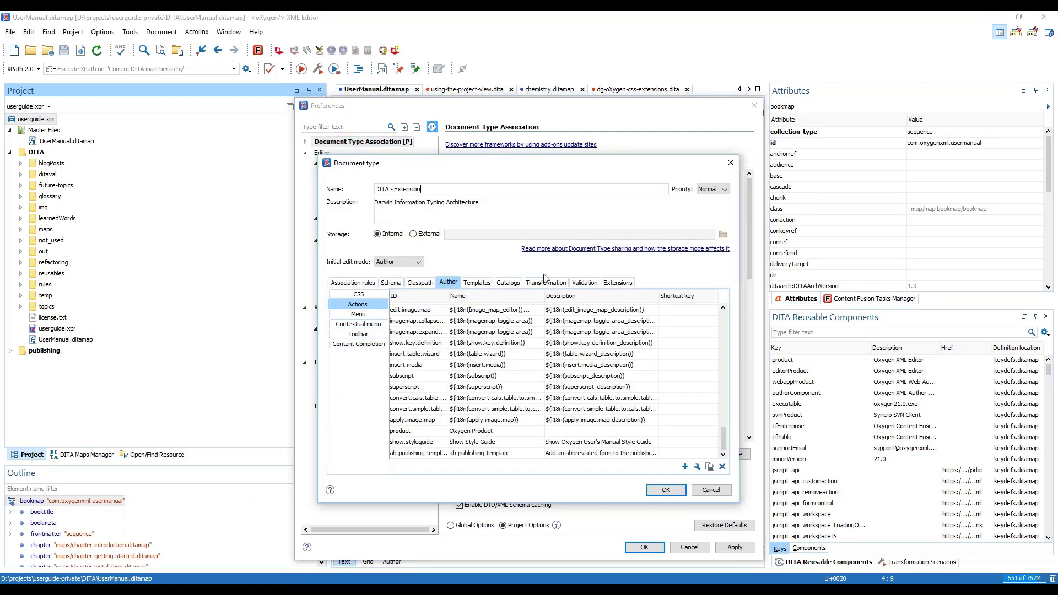
click(583, 282)
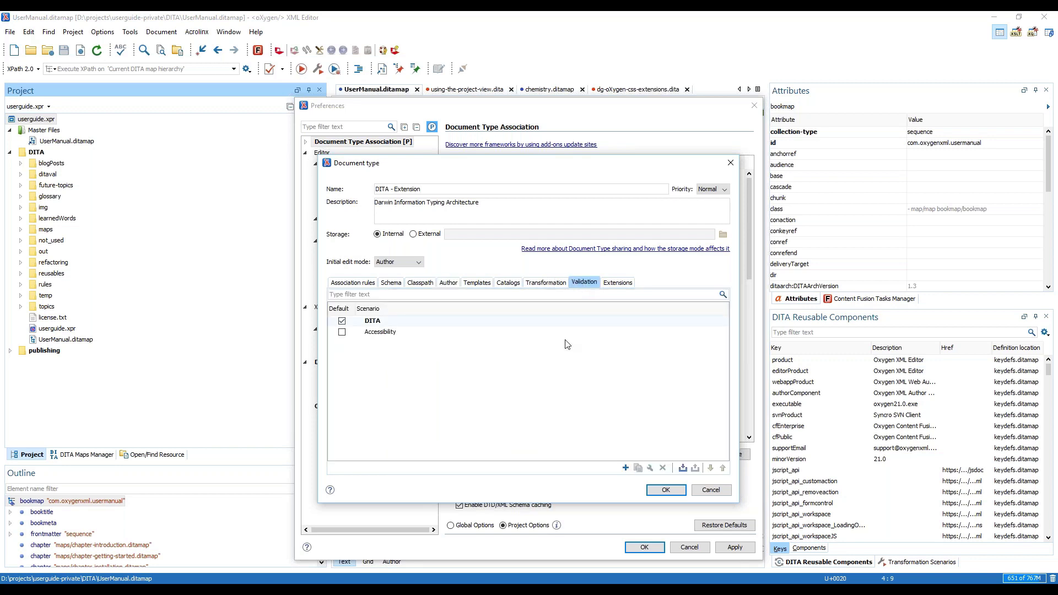
click(383, 322)
click(650, 468)
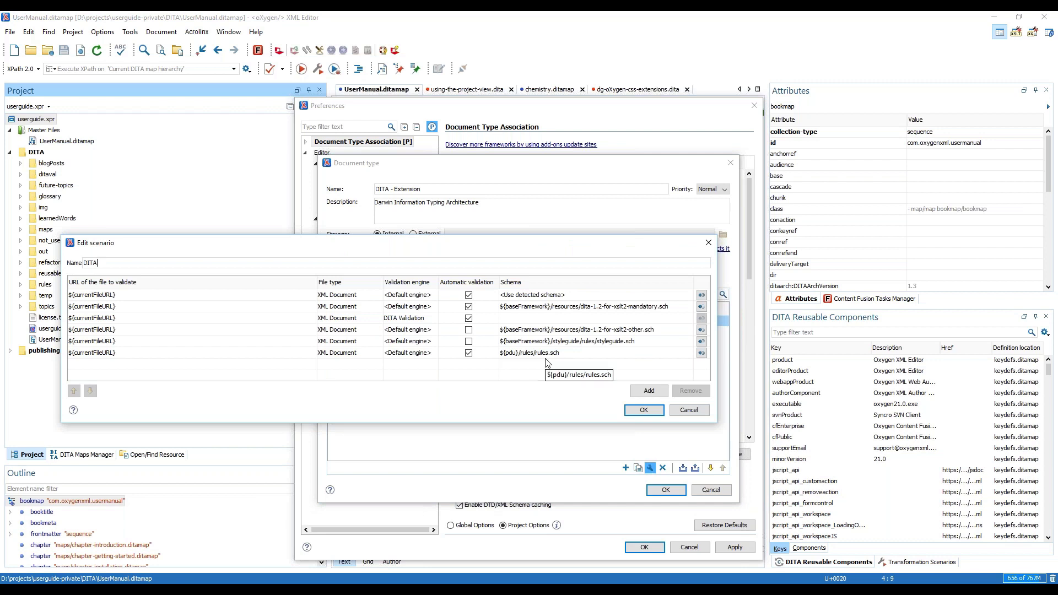
click(562, 354)
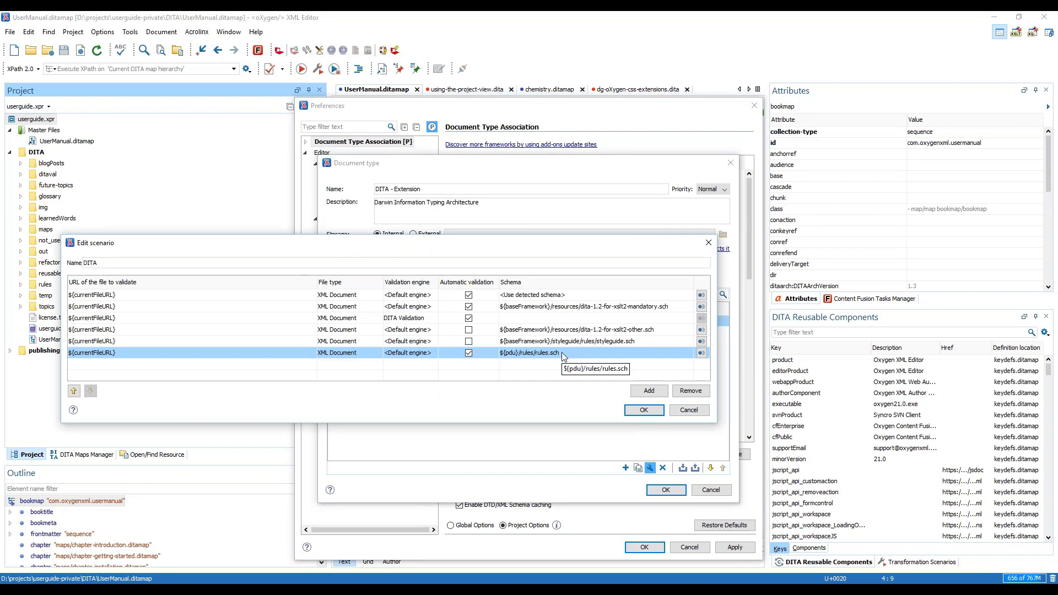
click(685, 411)
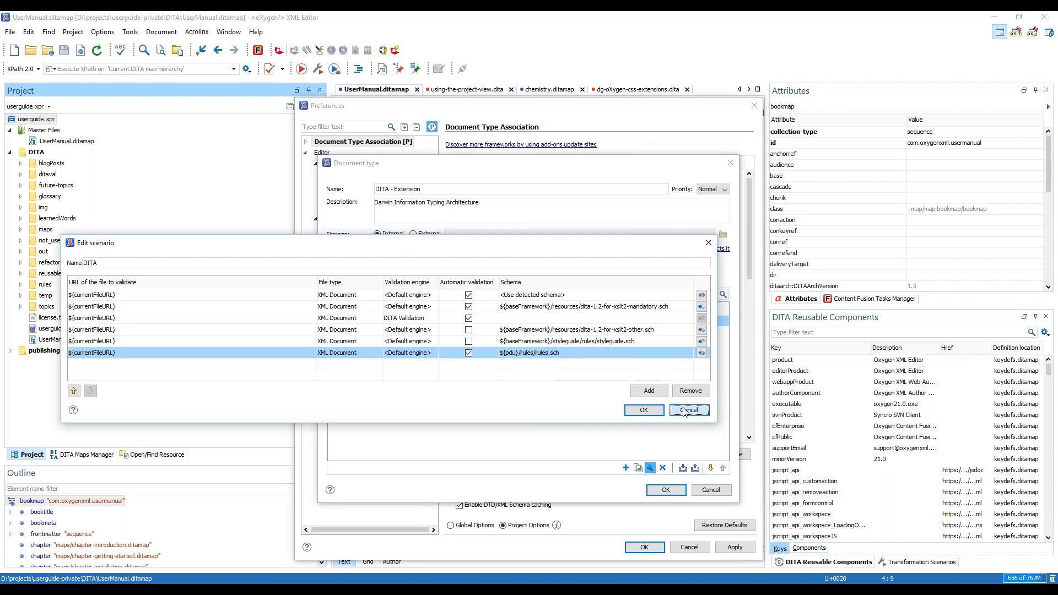
click(710, 489)
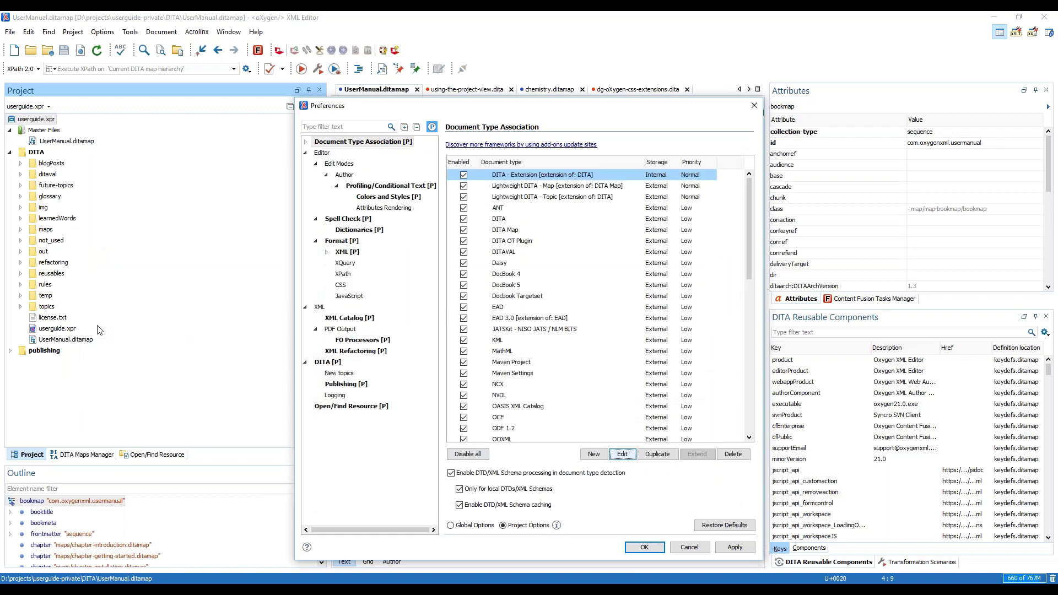
click(688, 550)
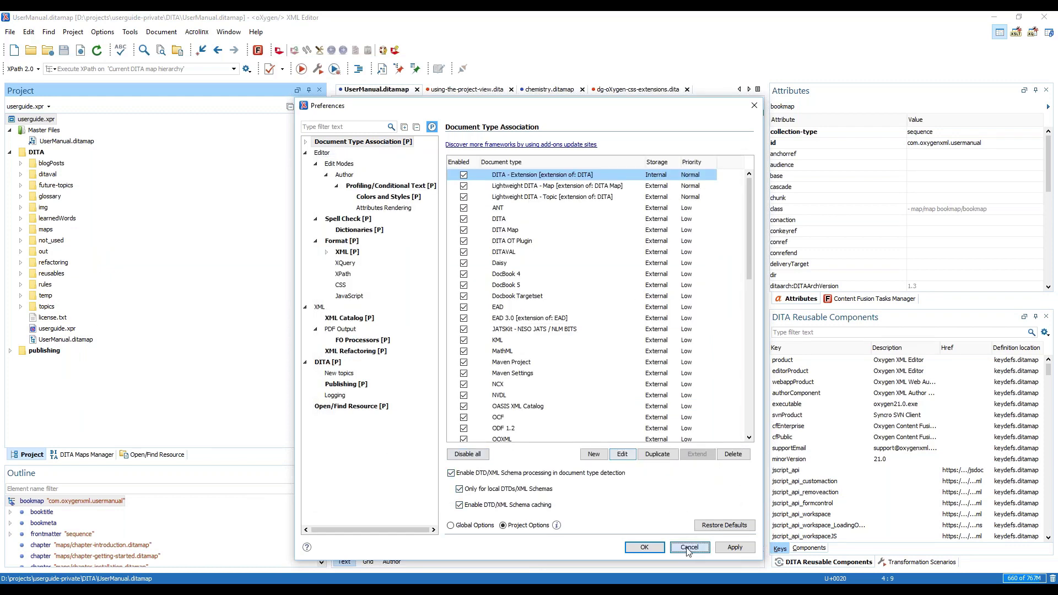
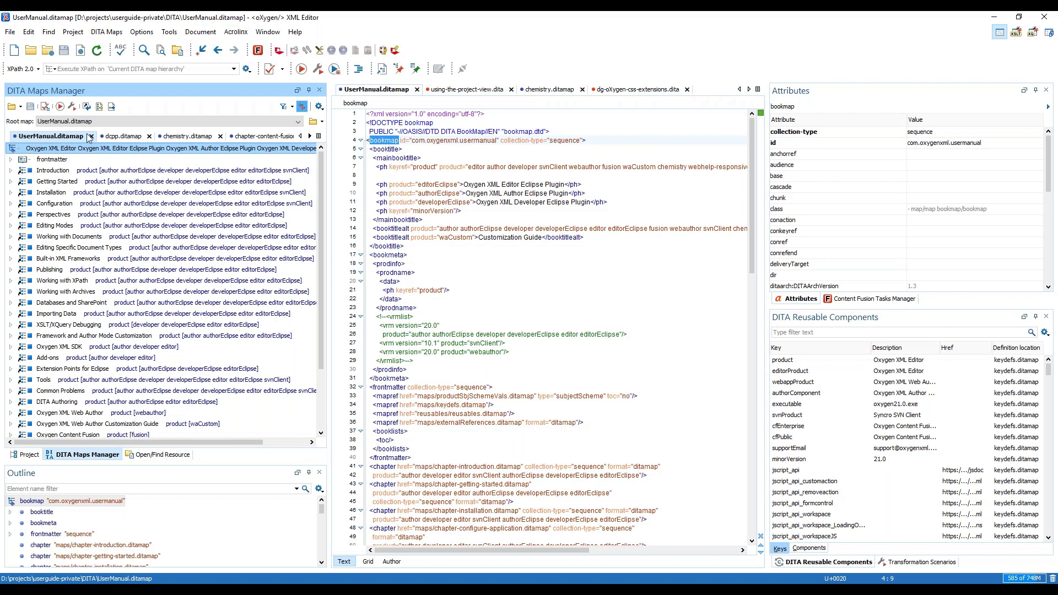
Expand the frontmatter, its booklists and the backmatter of UserManual.ditamap to examine the bookmap structure.
click(11, 160)
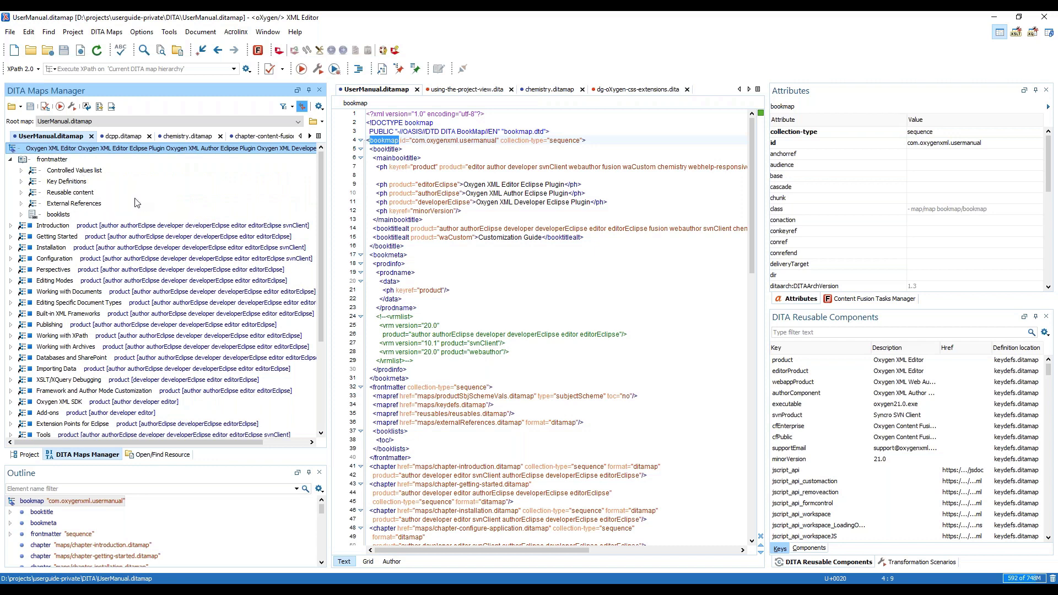
click(21, 215)
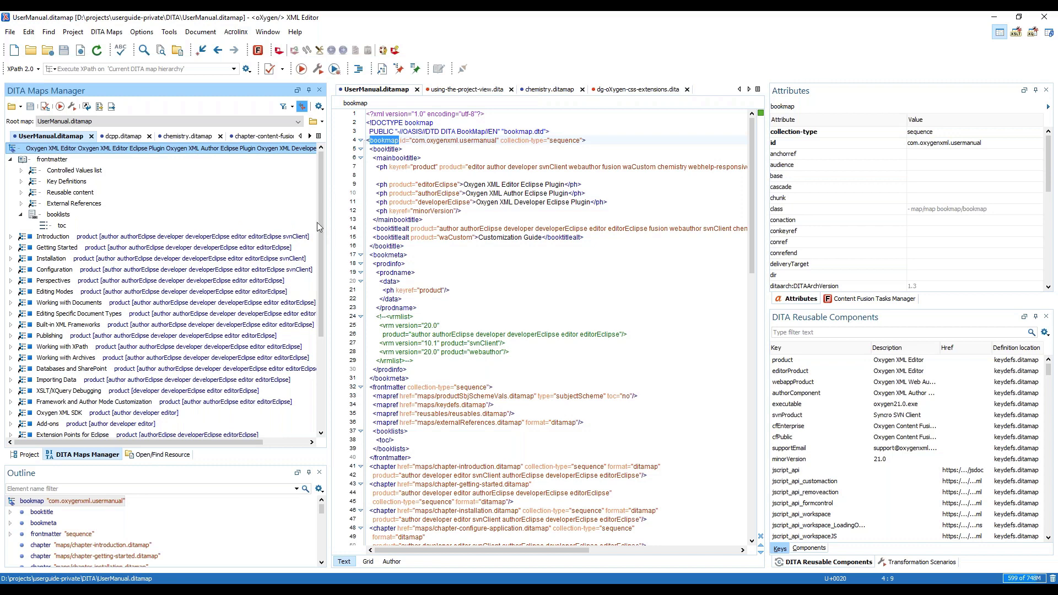
scroll(316, 240, down, 1)
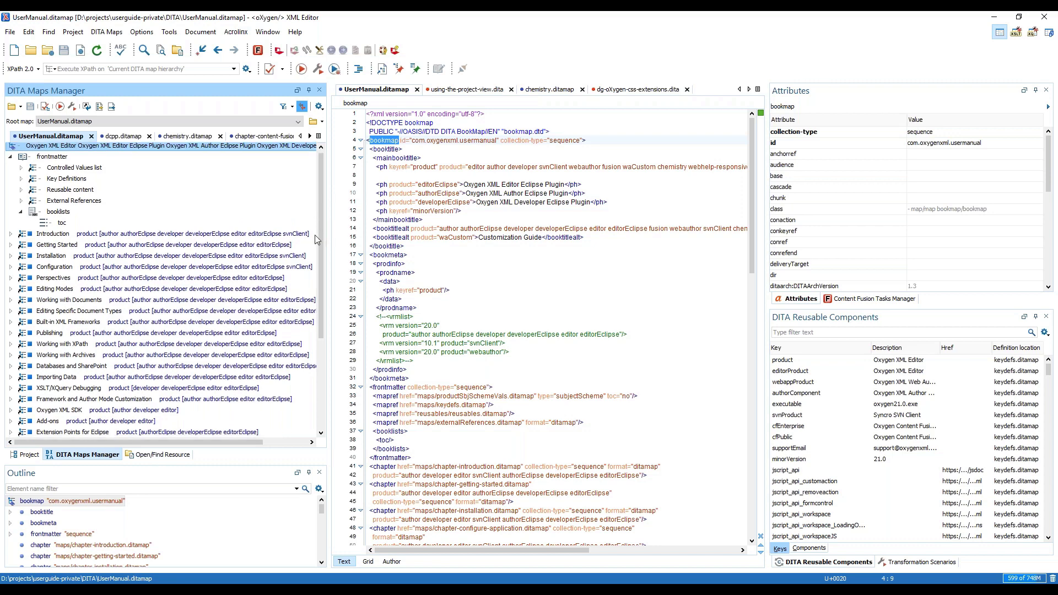
scroll(317, 239, down, 5)
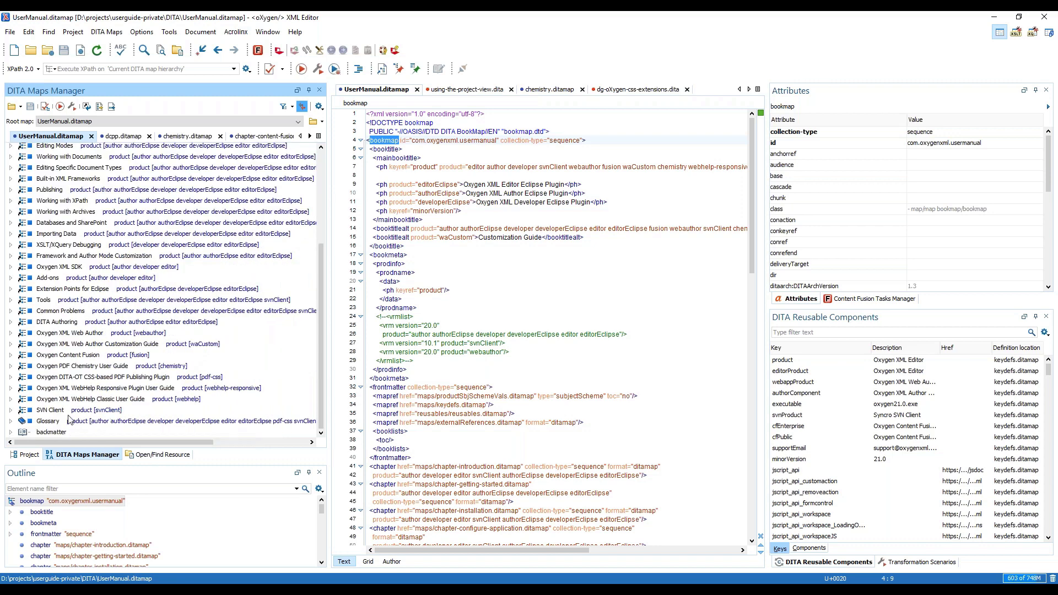
click(10, 432)
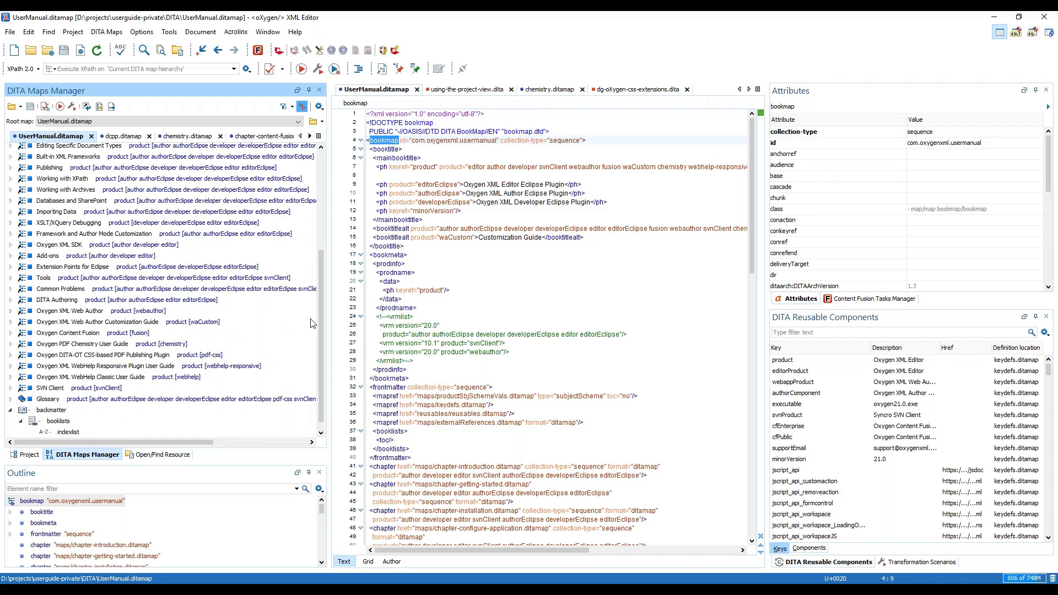
drag(319, 306, 301, 226)
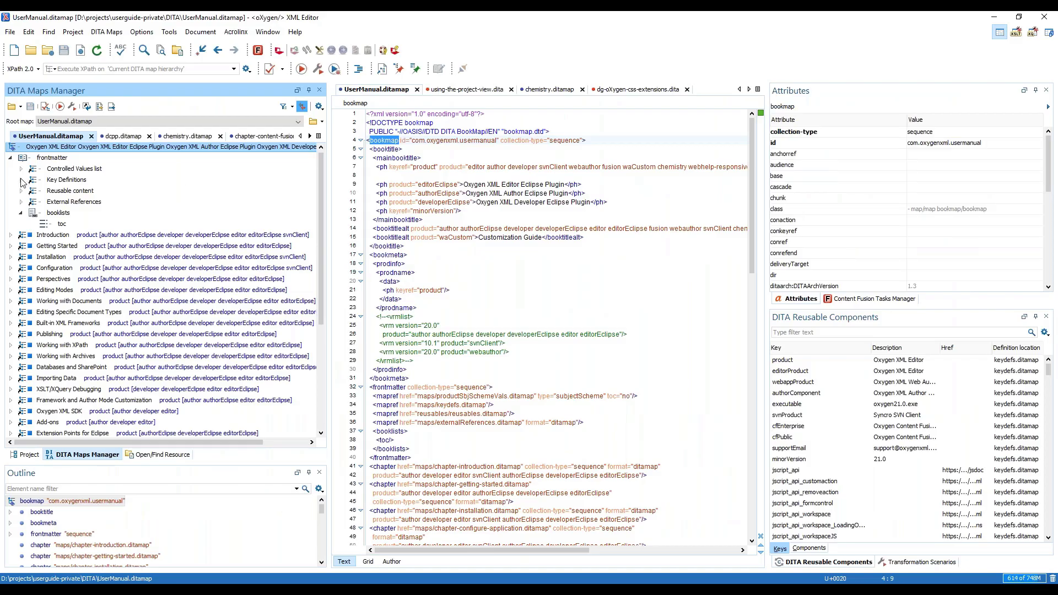
Expand Key Definitions under the frontmatter and look through the product, executable and version keys with their profiling conditions.
click(21, 180)
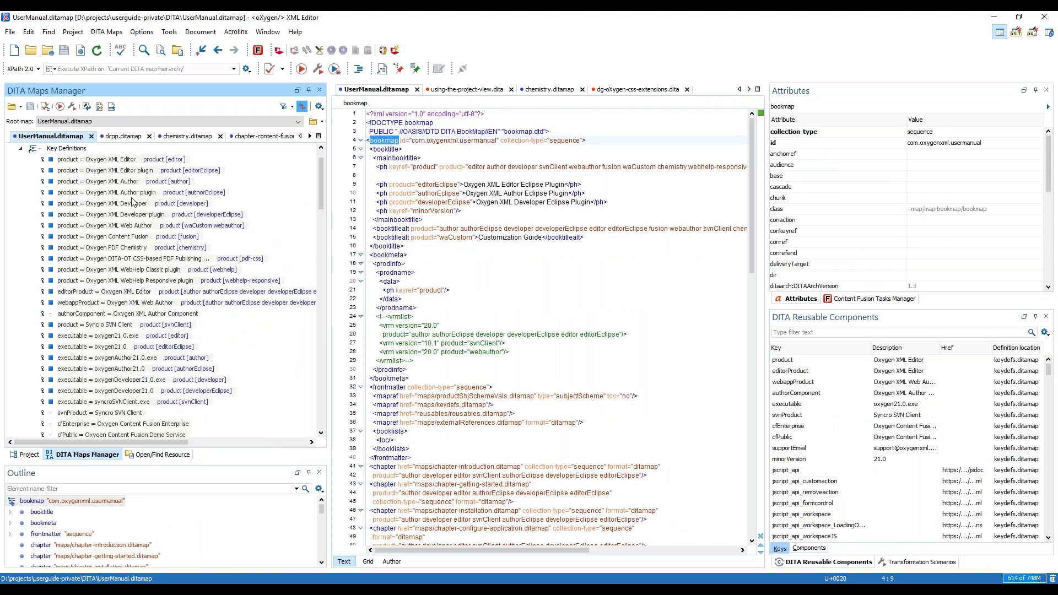
scroll(131, 202, down, 7)
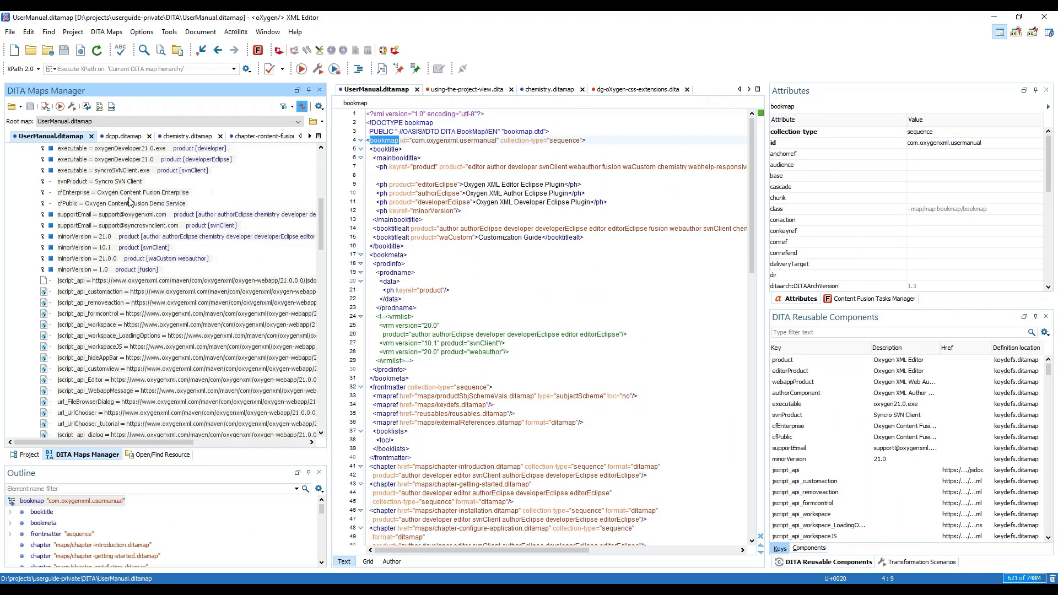
scroll(129, 202, up, 1)
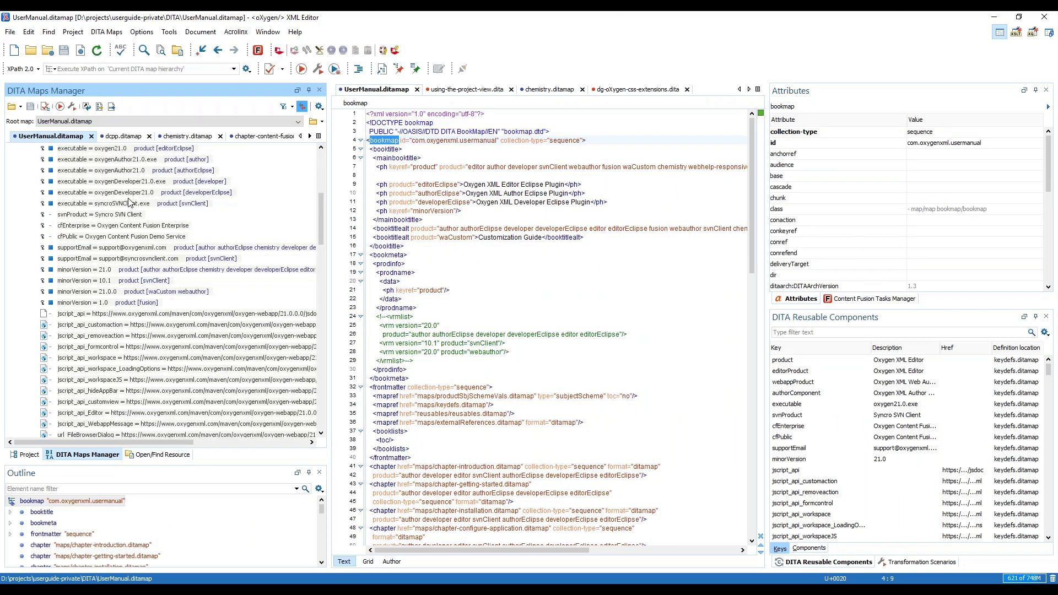
scroll(129, 202, up, 1)
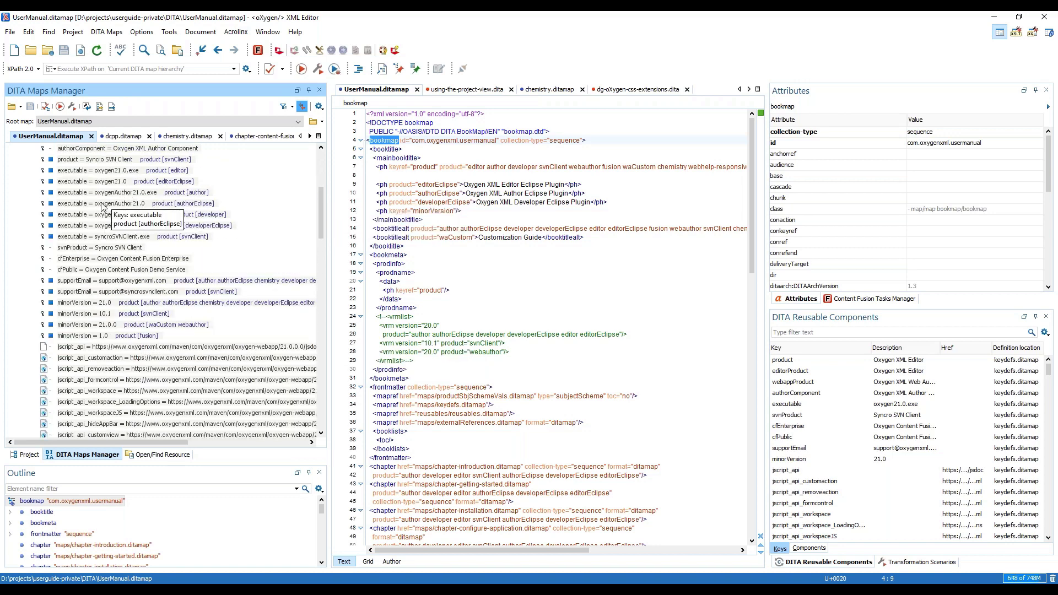
scroll(101, 206, up, 5)
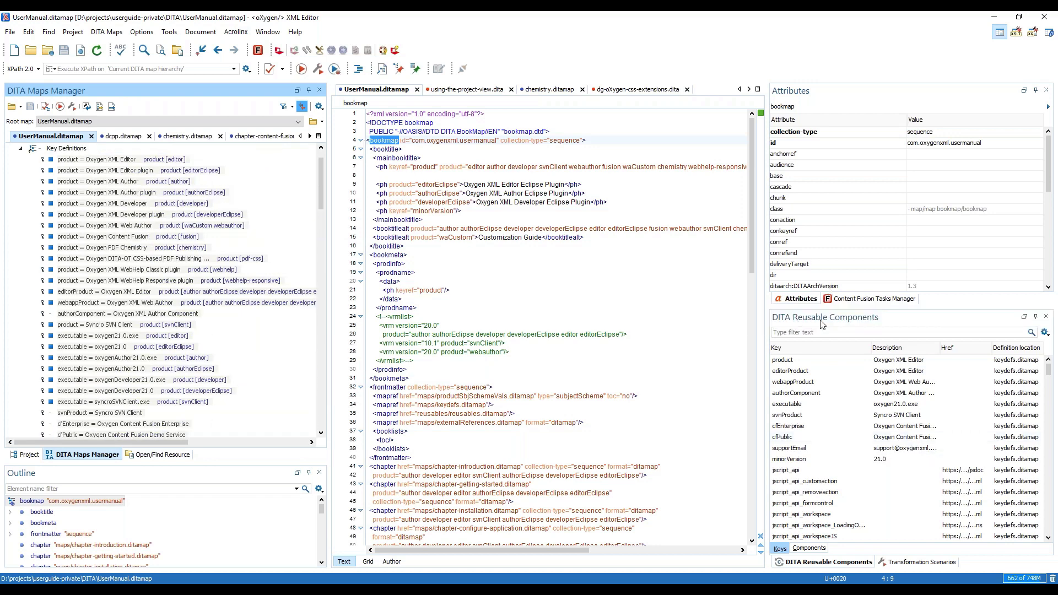
Browse the keys listed as DITA reusable components, from the glossentry keys back through the whr publishing keys.
click(890, 327)
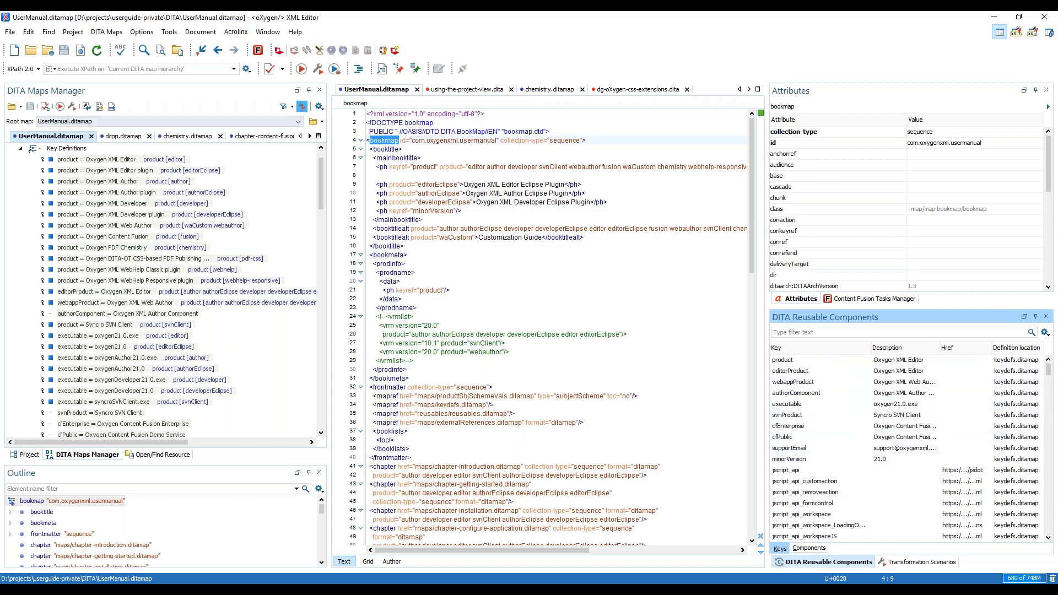
scroll(77, 176, up, 1)
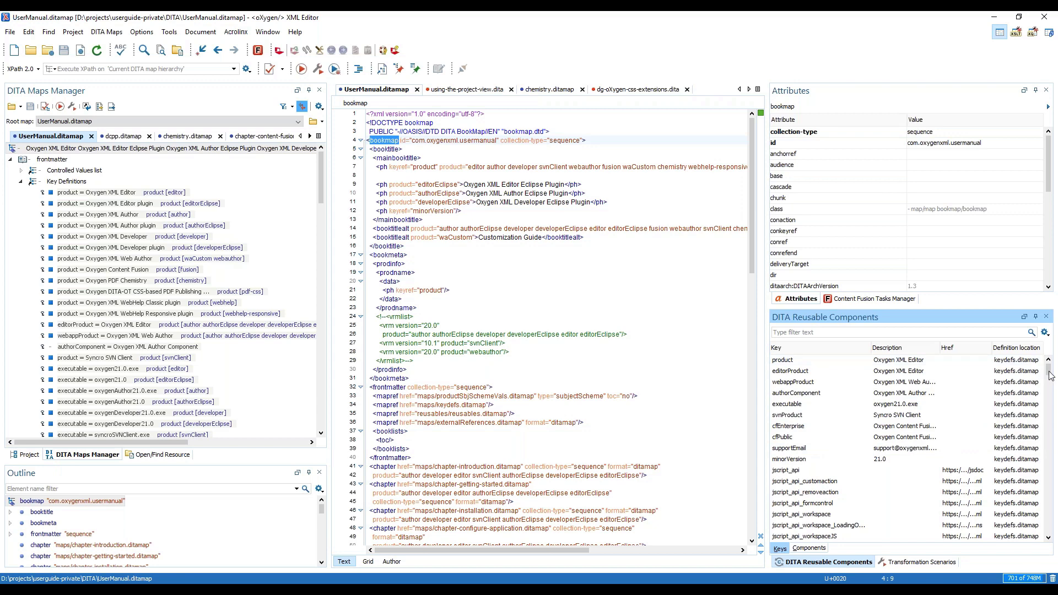
drag(1050, 374, 1050, 521)
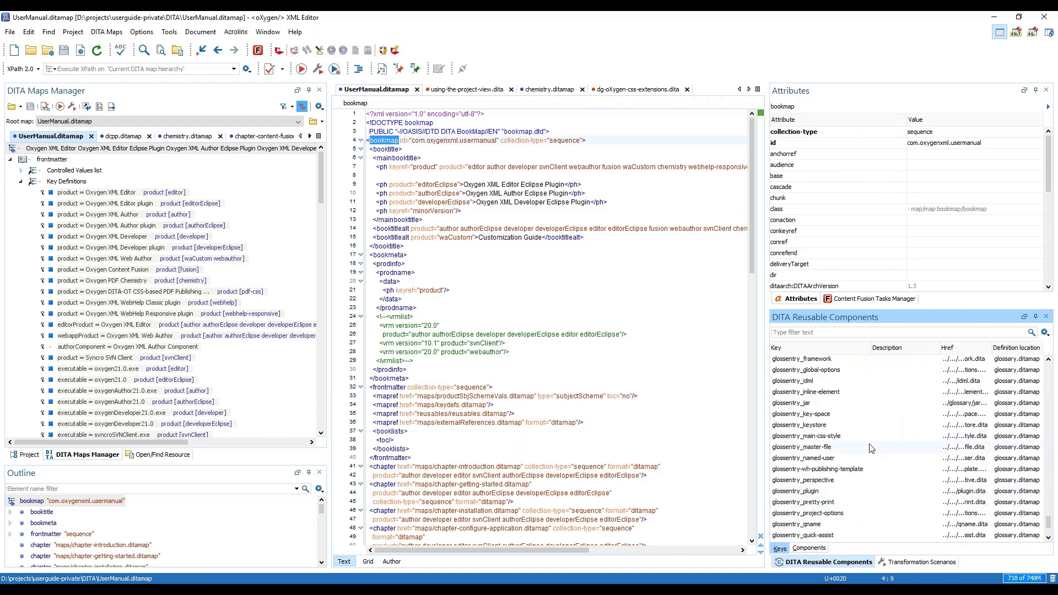
scroll(870, 448, up, 2)
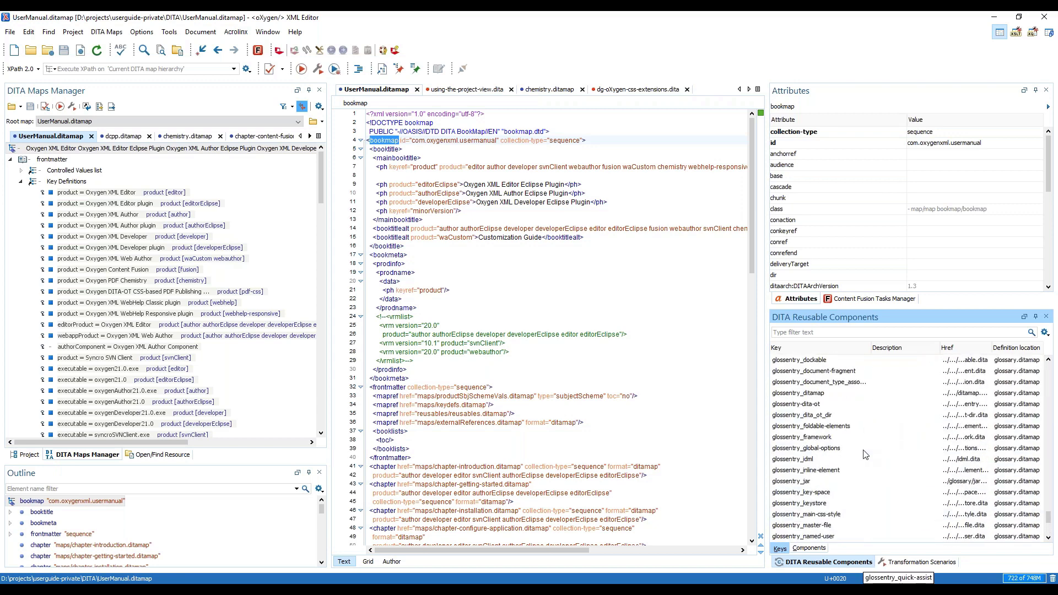
scroll(865, 454, up, 3)
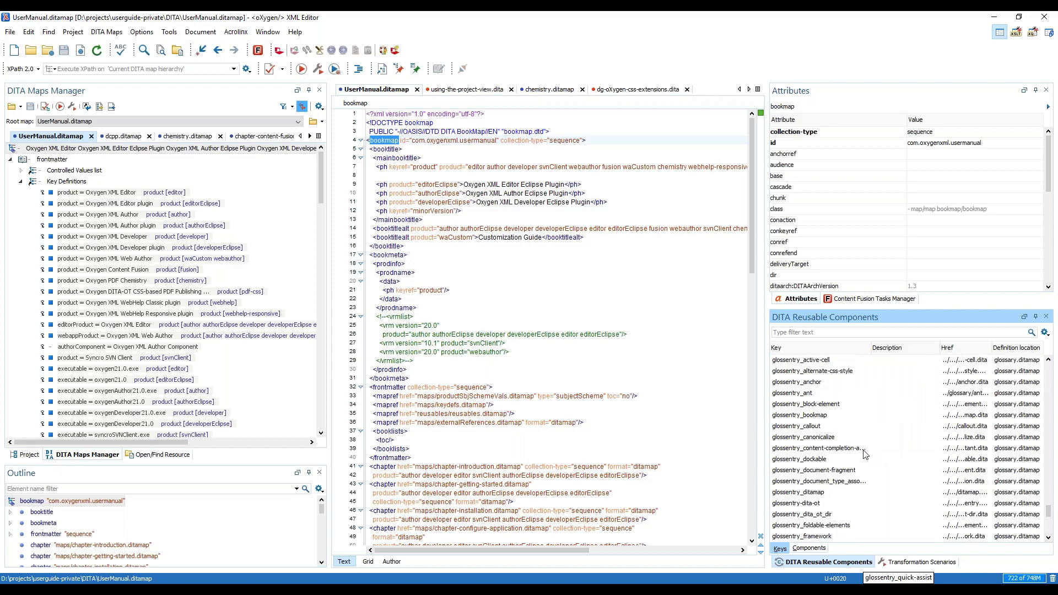
scroll(864, 452, up, 1)
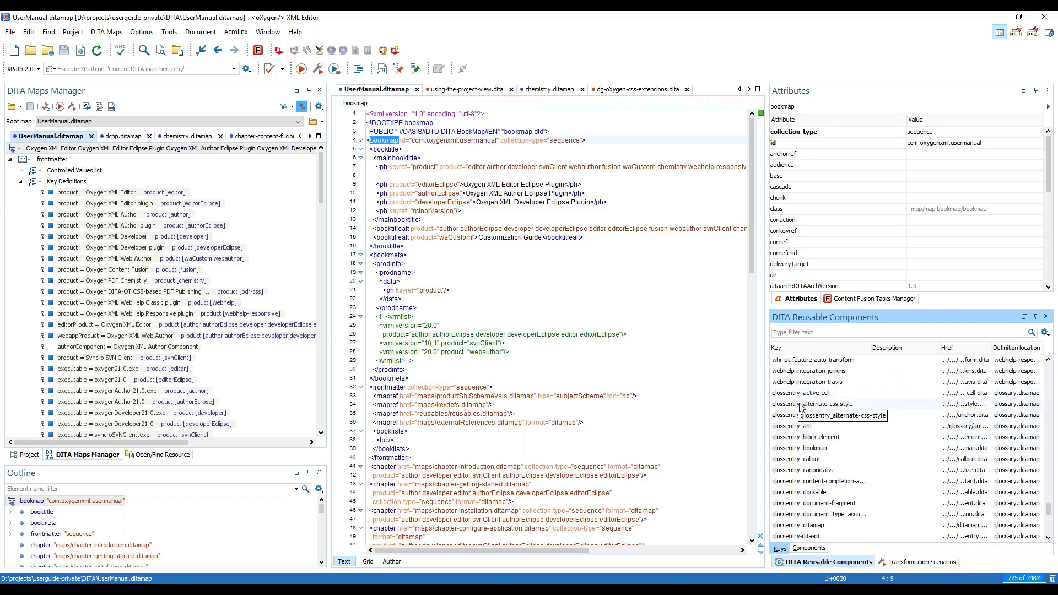
scroll(831, 463, up, 3)
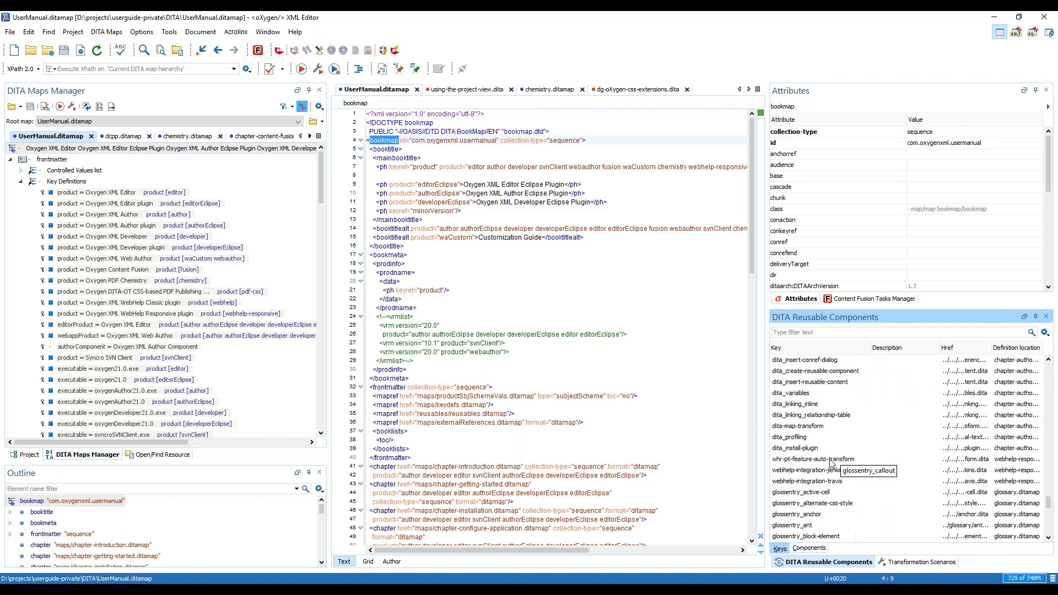
scroll(831, 463, up, 8)
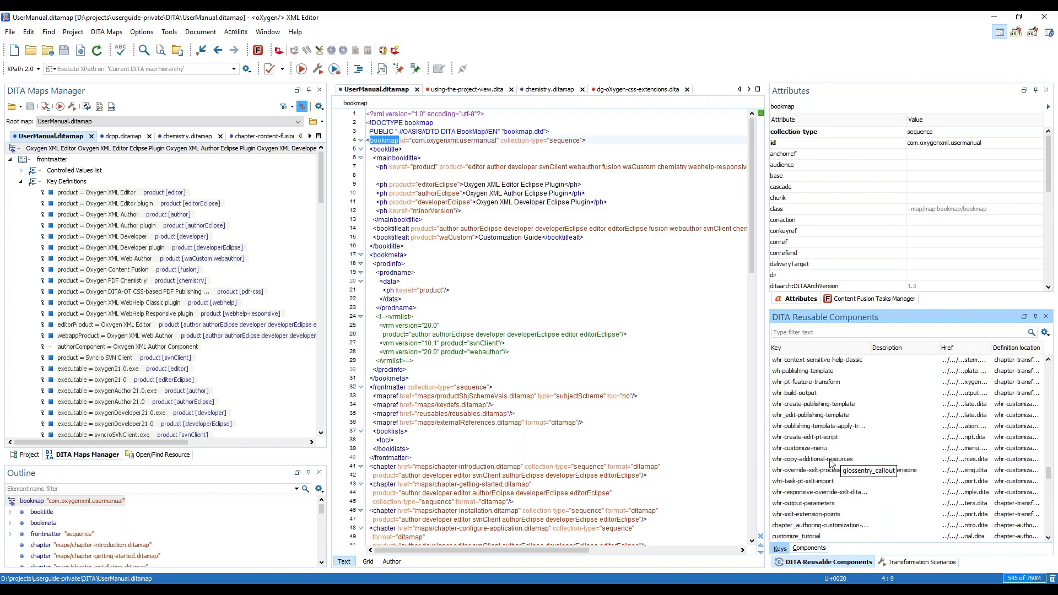
Browse the reusable component keys back to the start of the list and try sorting them by key name.
scroll(831, 463, up, 10)
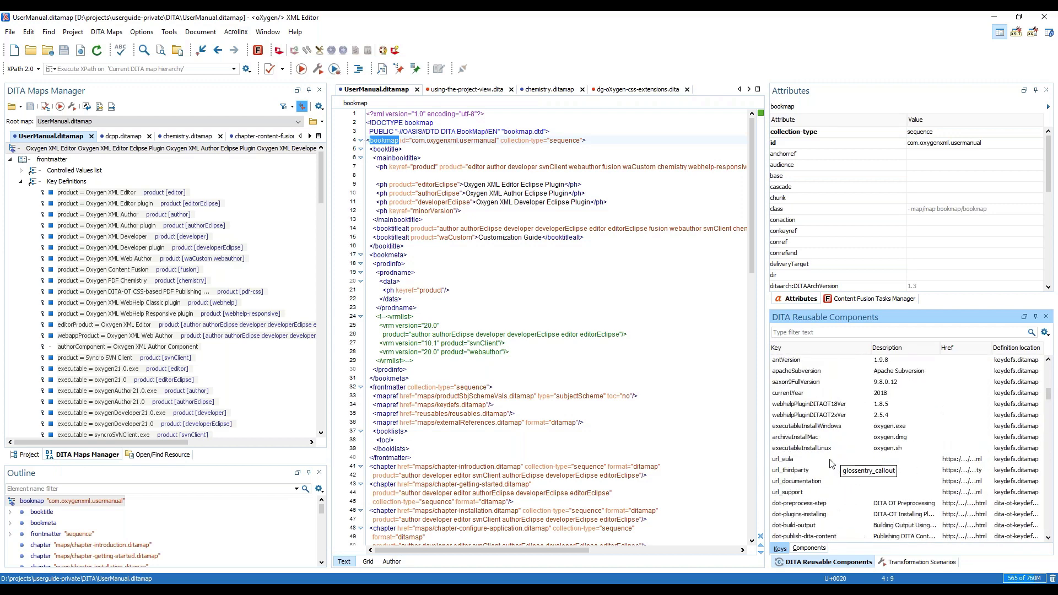
scroll(832, 463, up, 5)
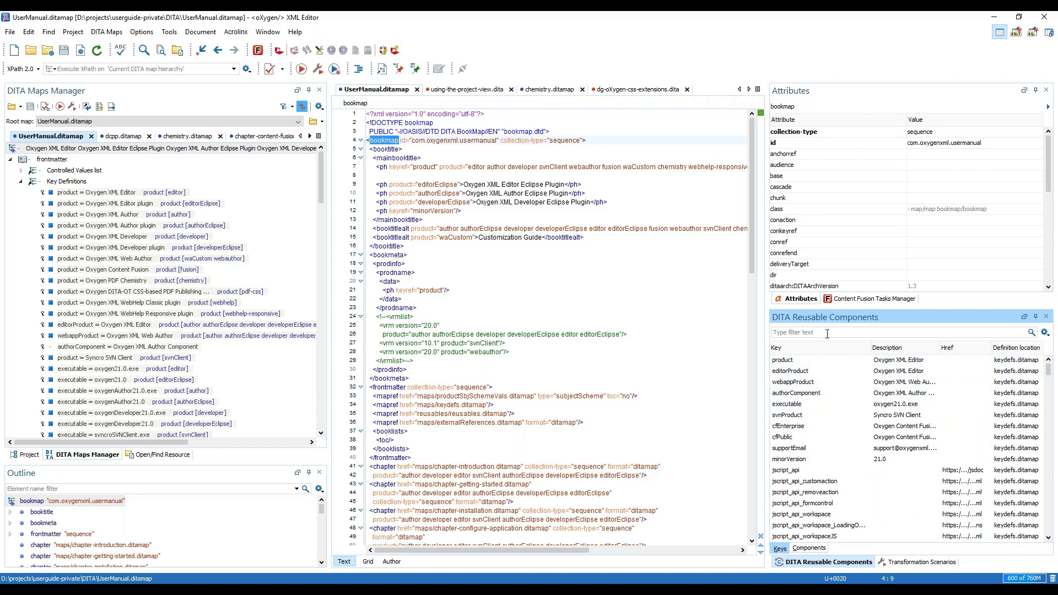
click(804, 352)
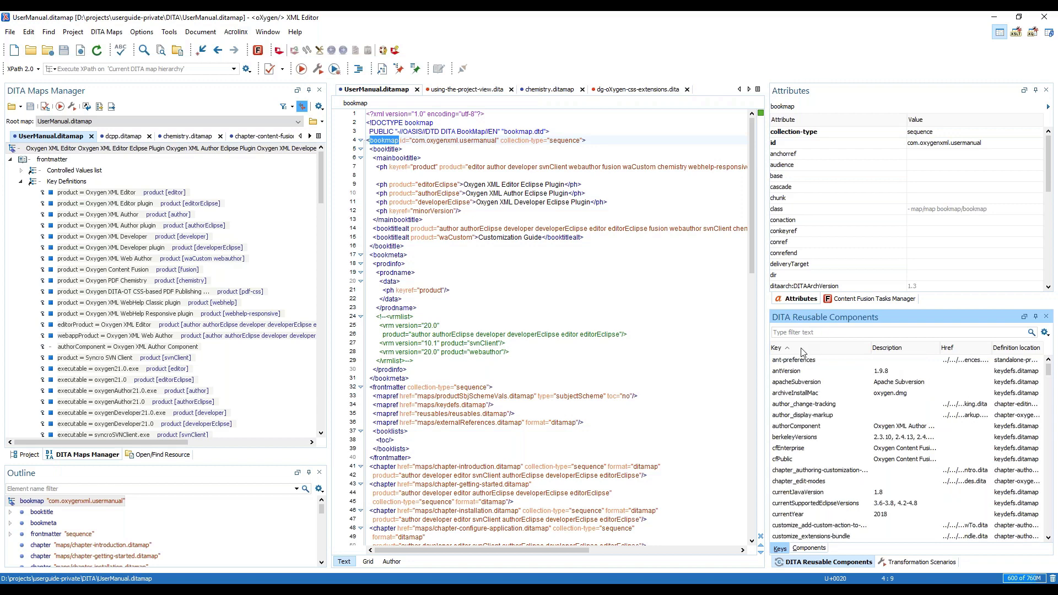
click(803, 352)
click(802, 352)
click(774, 333)
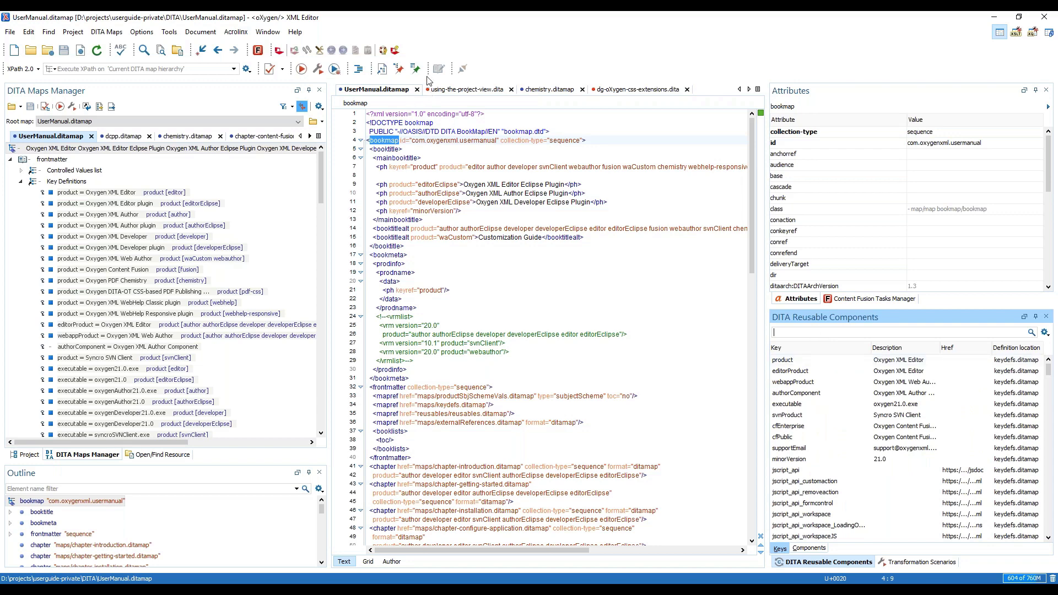
Inspect the keys offered for a new key-based cross reference in using-the-project-view.dita, and close the cross reference without inserting it.
click(457, 91)
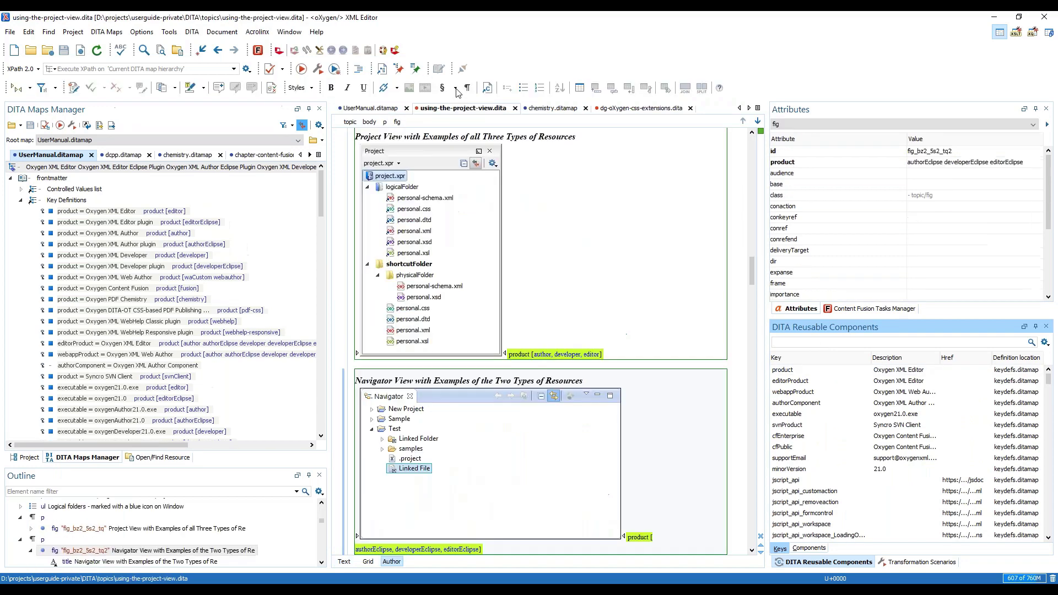
click(396, 90)
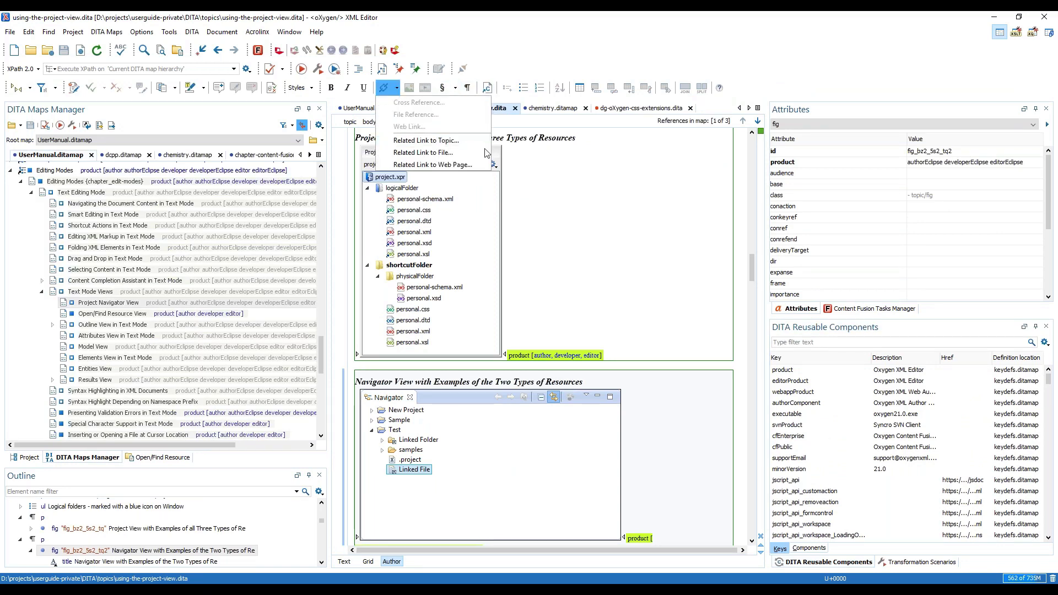
click(552, 170)
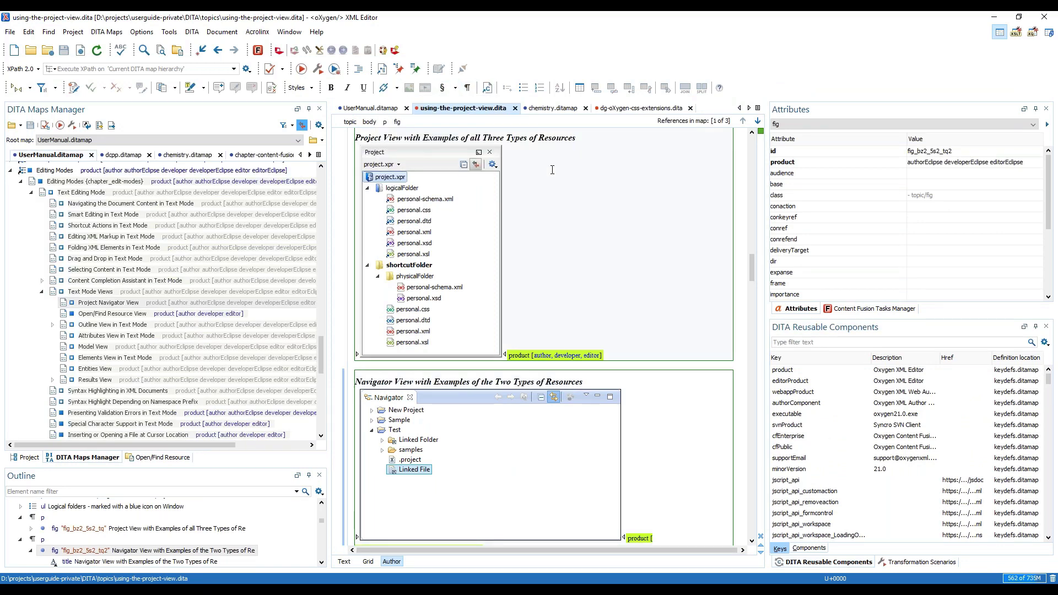
click(395, 88)
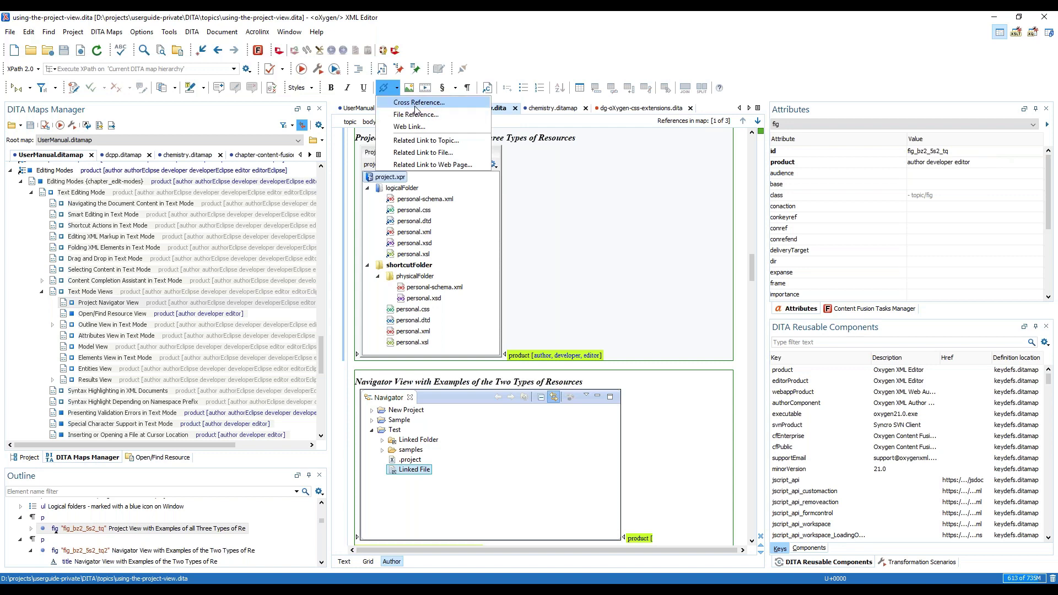
click(415, 103)
click(681, 238)
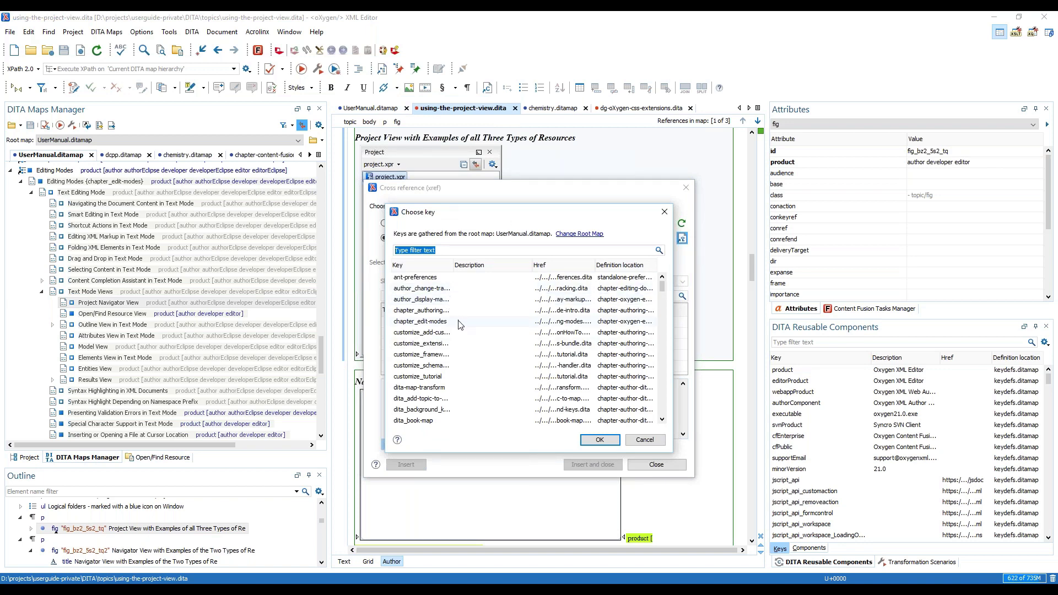
click(646, 440)
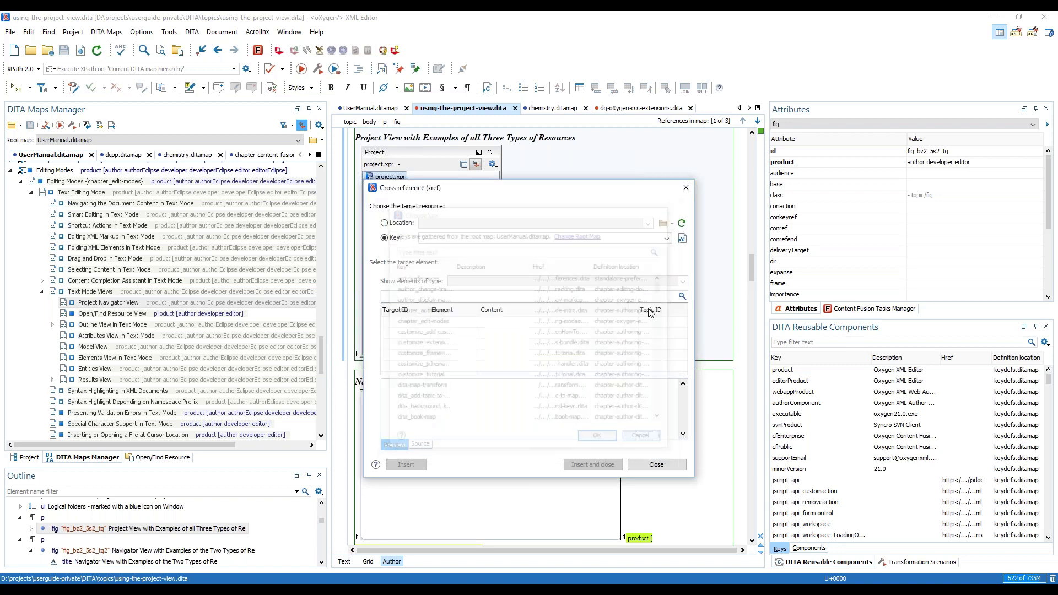
click(686, 187)
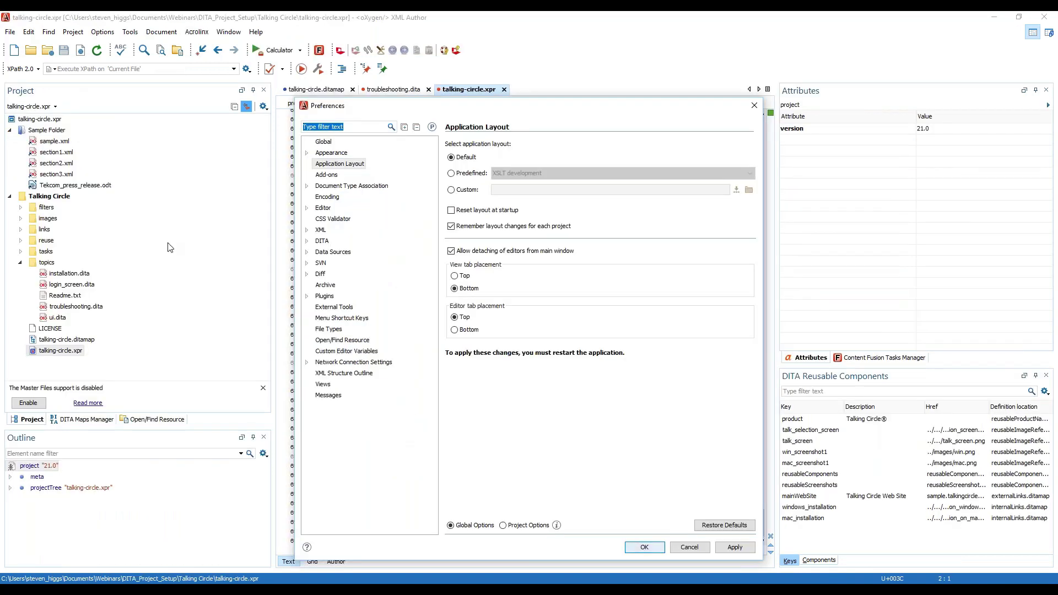
Close the preferences of the Talking Circle project, show talking-circle.ditamap, and switch to 12-5-18_DITA_project_setup.pdf in Adobe Reader.
click(752, 106)
click(82, 420)
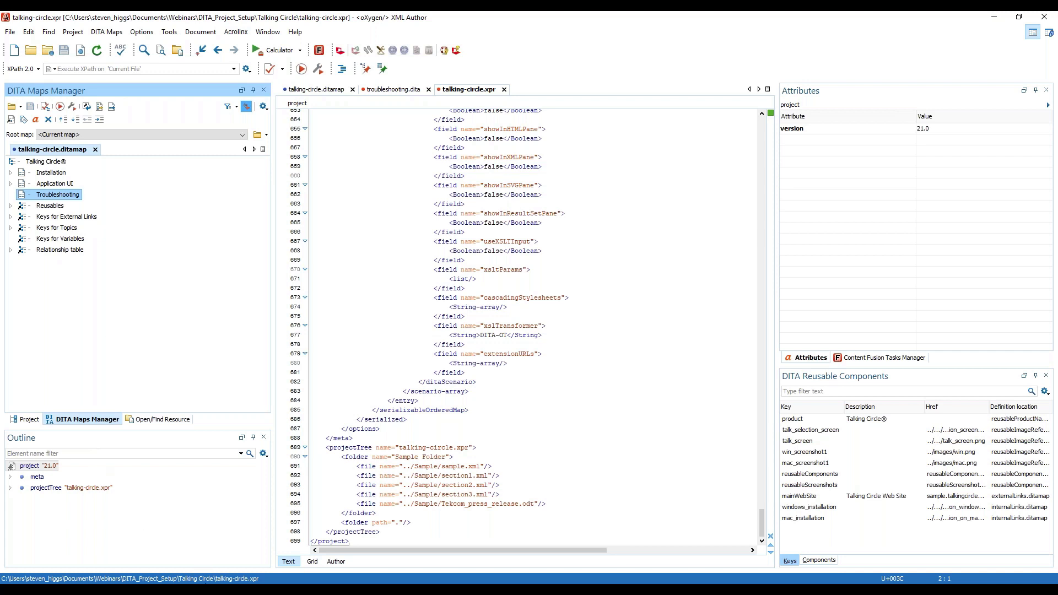
mouse_move(202, 589)
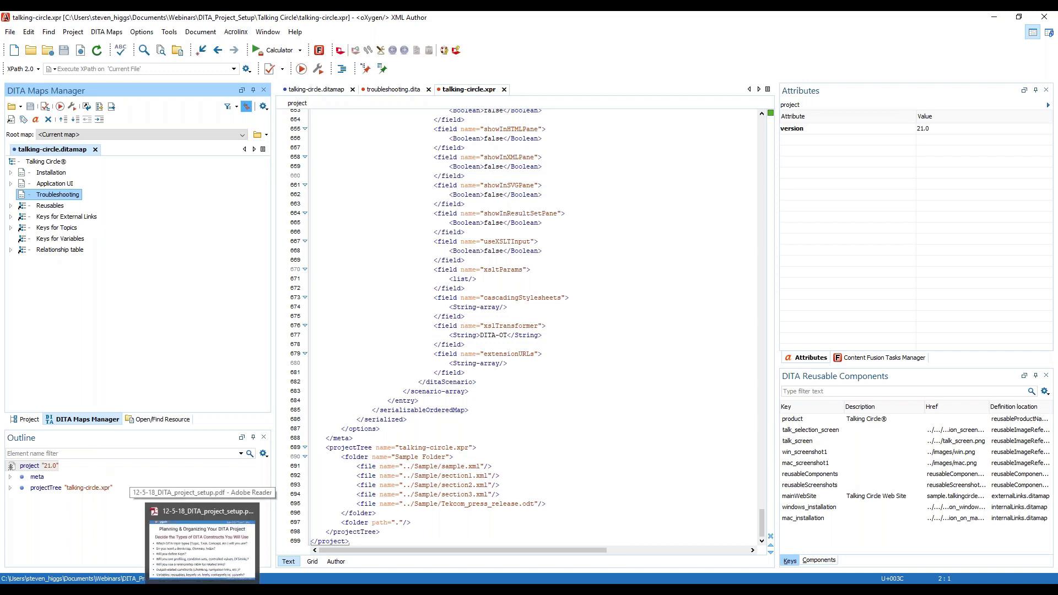
click(202, 542)
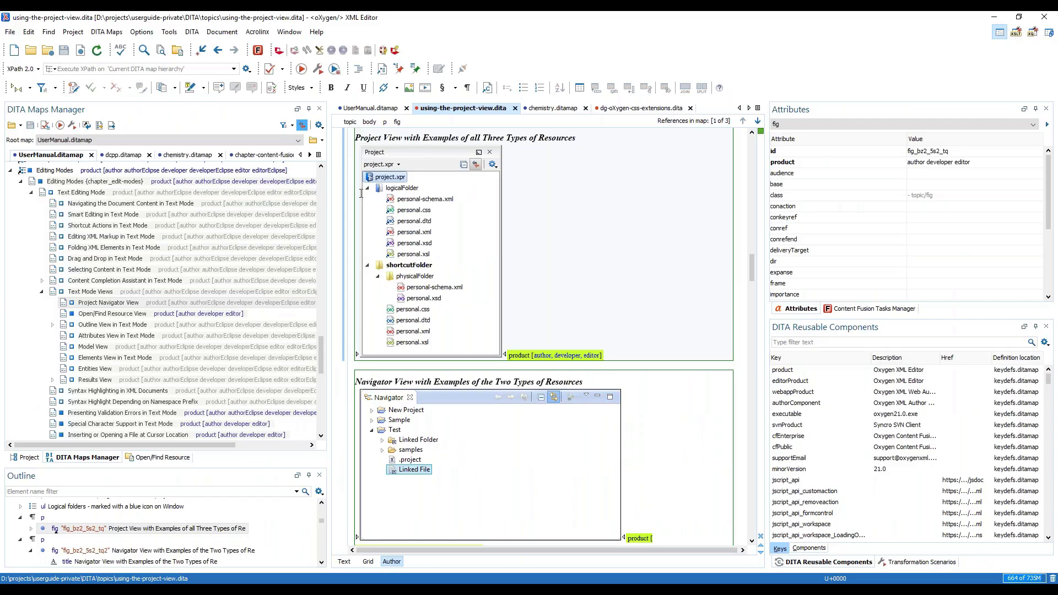
Widen the DITA Maps Manager and view using-the-project-view.dita from its title and metadata.
drag(329, 204, 379, 205)
scroll(557, 208, up, 5)
scroll(749, 243, up, 10)
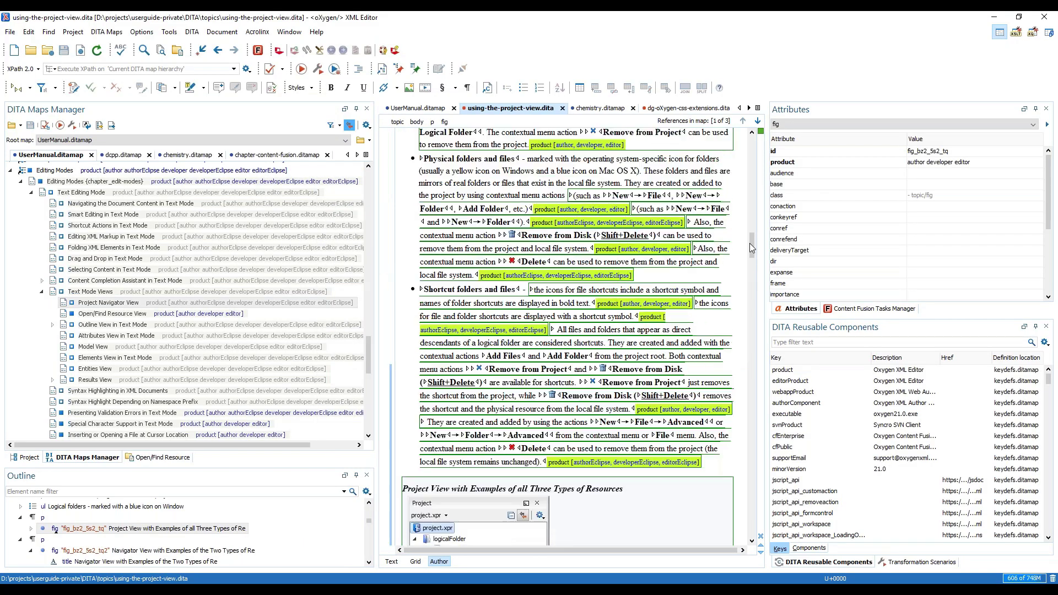
scroll(203, 258, up, 4)
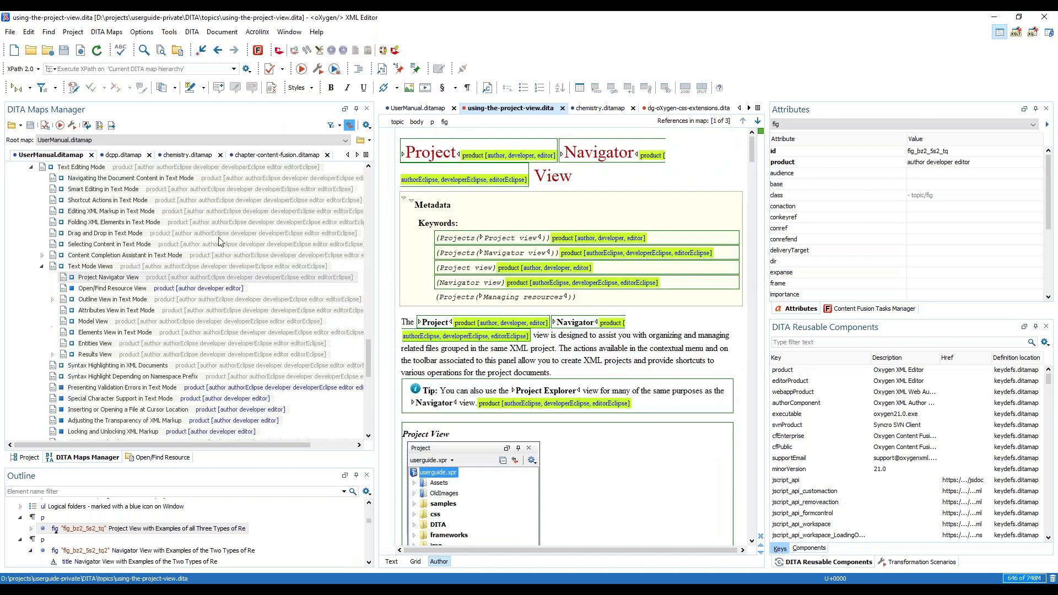
Examine the chapters of UserManual.ditamap and their product profiling by collapsing and re-expanding Editing Modes and expanding Working with Documents.
scroll(210, 245, down, 2)
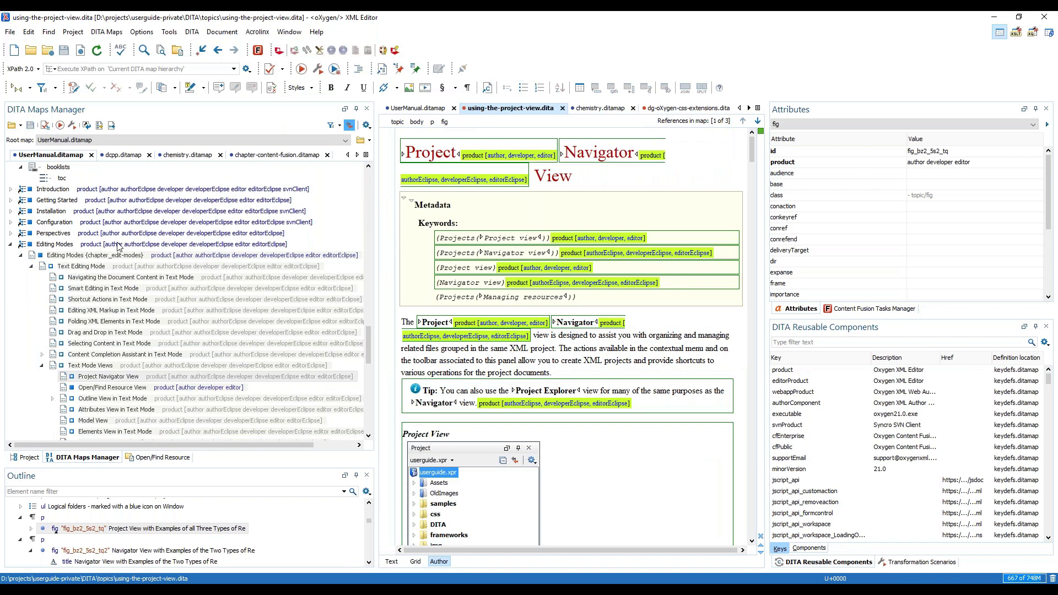
click(167, 244)
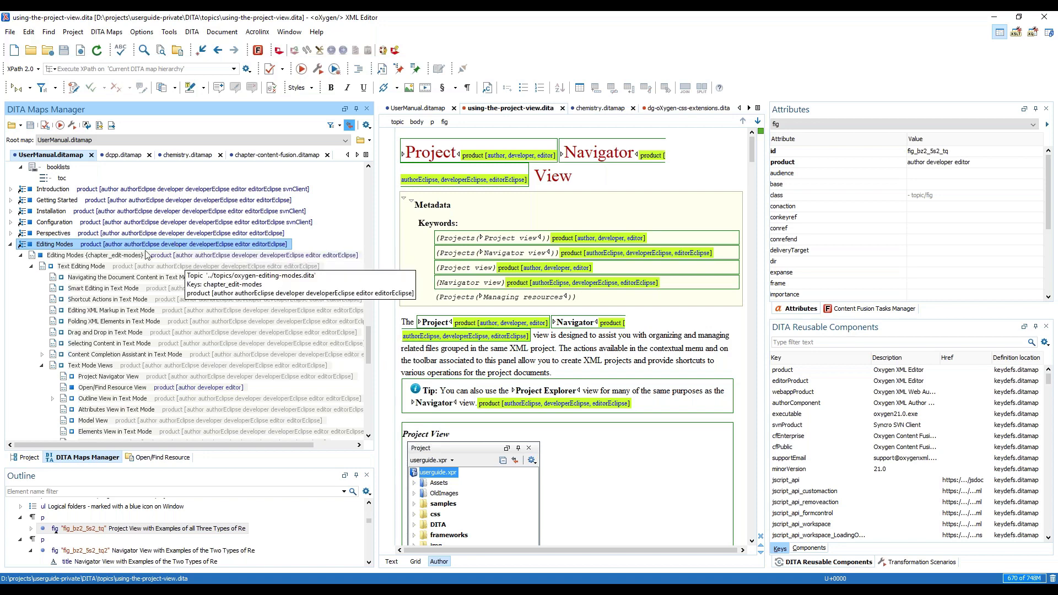
click(10, 244)
click(10, 255)
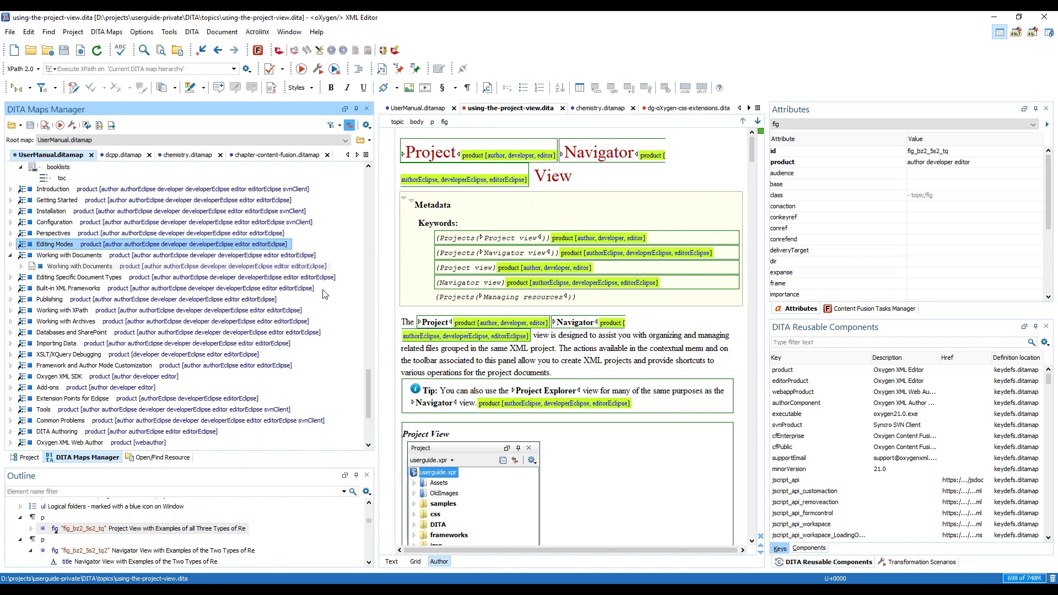
click(500, 205)
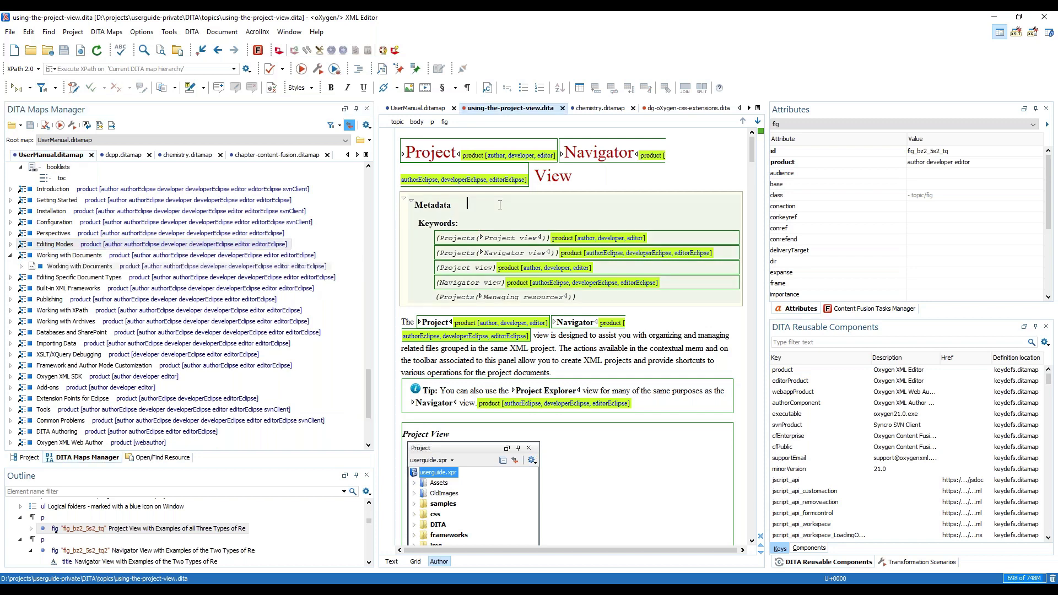
click(10, 245)
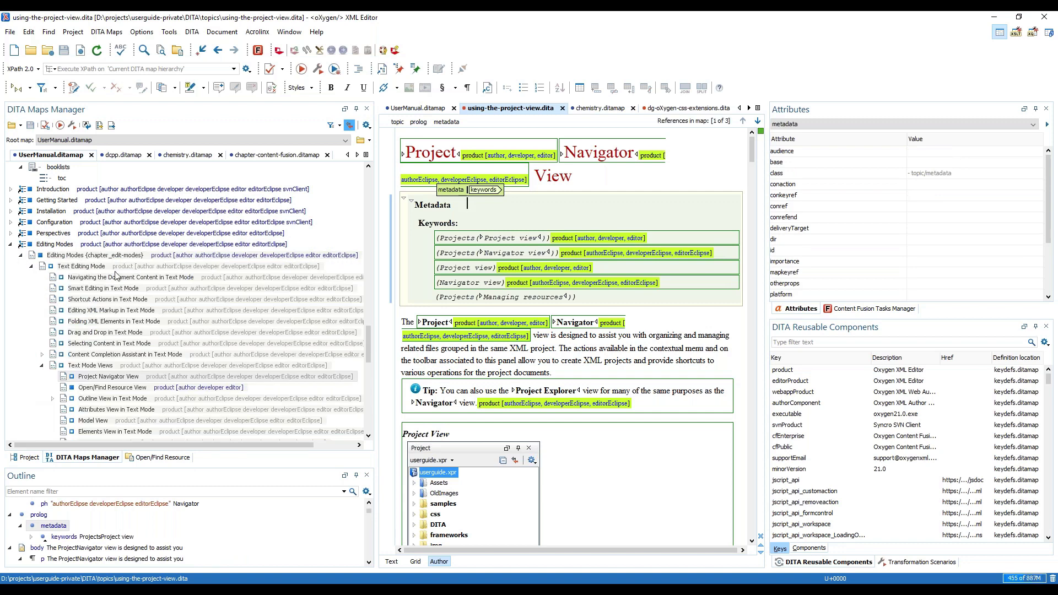
scroll(132, 275, down, 3)
scroll(131, 294, down, 5)
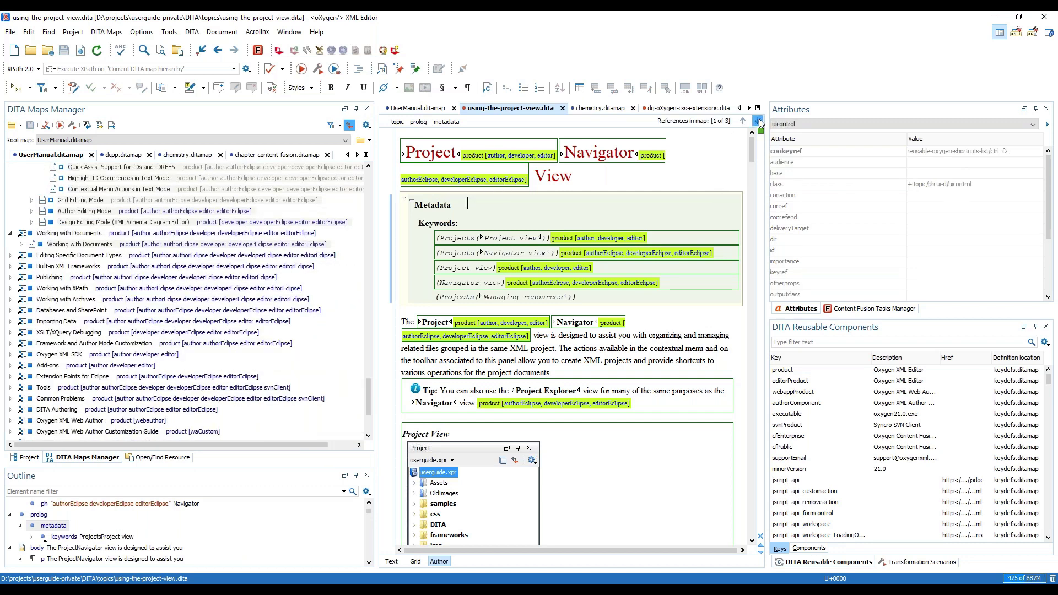
Step through the other map references of using-the-project-view.dita, under Author Mode Views and Using Projects to Group Documents, and select Working with Documents.
click(759, 121)
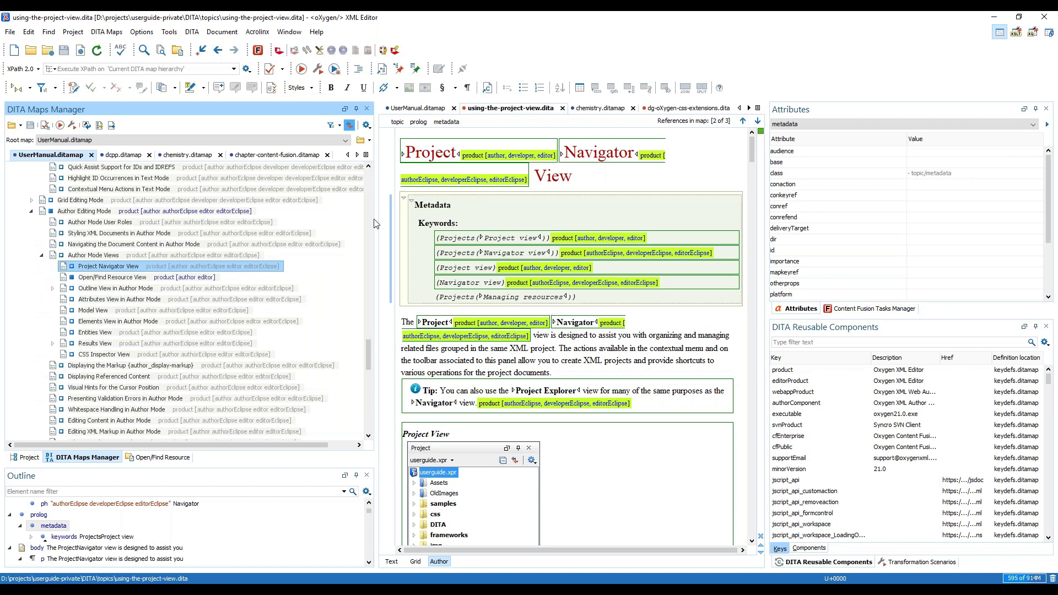
scroll(169, 277, up, 8)
scroll(169, 277, up, 4)
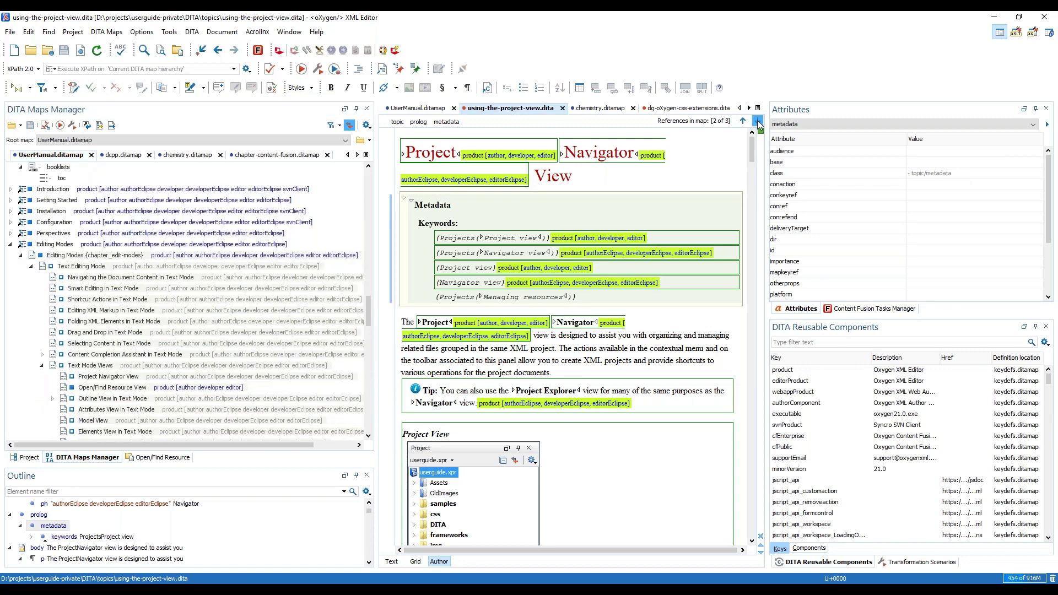
click(758, 122)
click(77, 226)
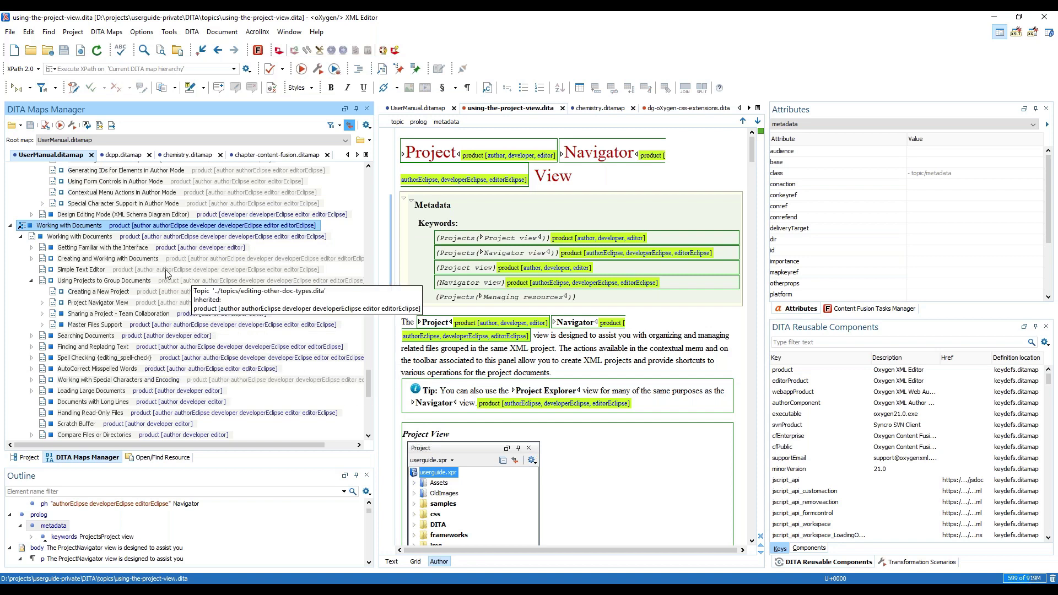
Expand Getting Familiar with the Interface, select it with its two subtopics to examine their product profiling, and return to the topic's title.
click(32, 248)
click(107, 249)
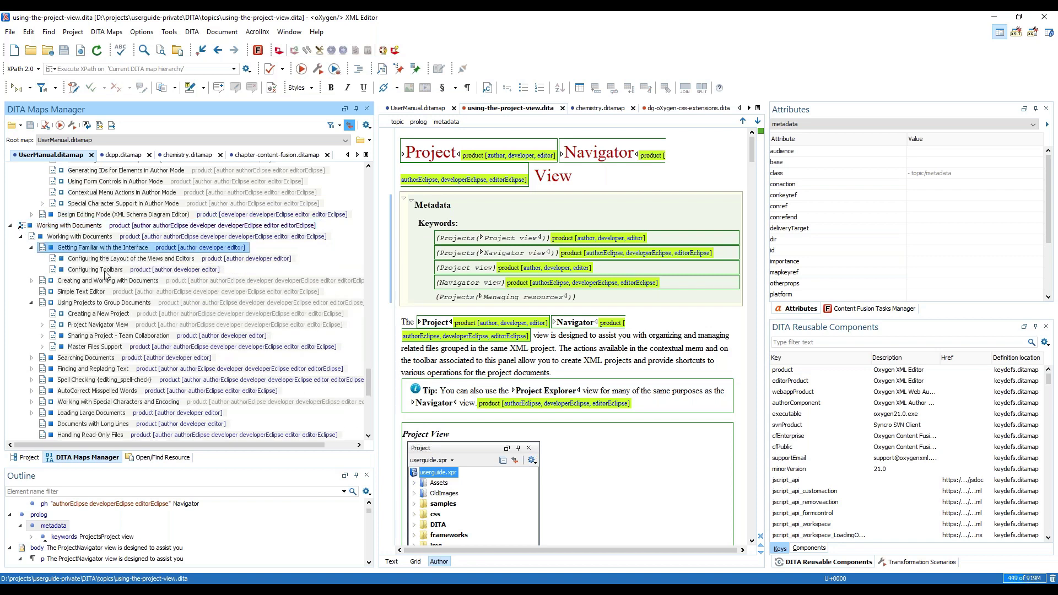
shift+click(105, 271)
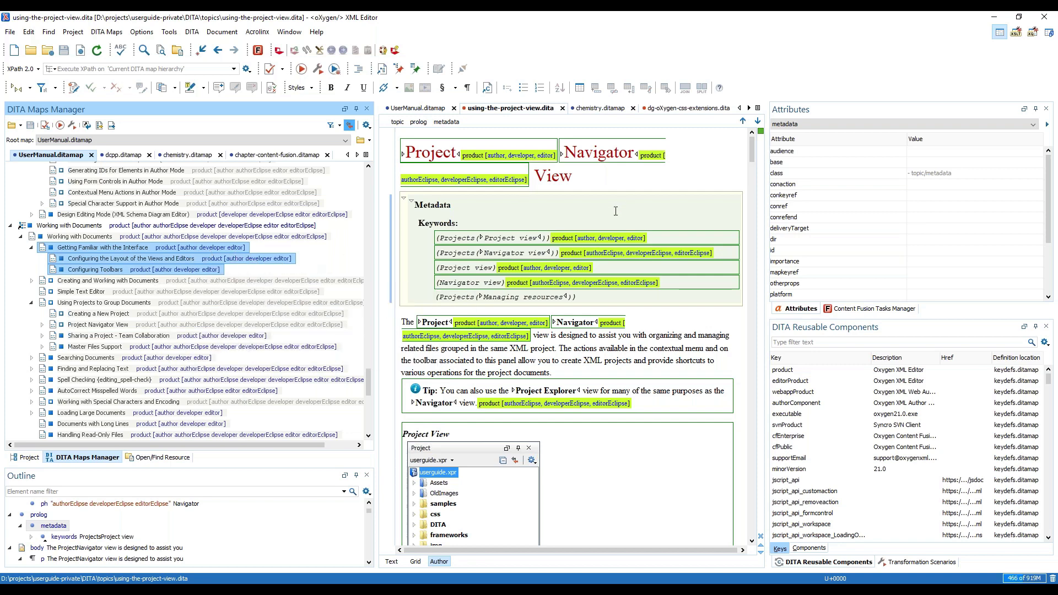
click(601, 178)
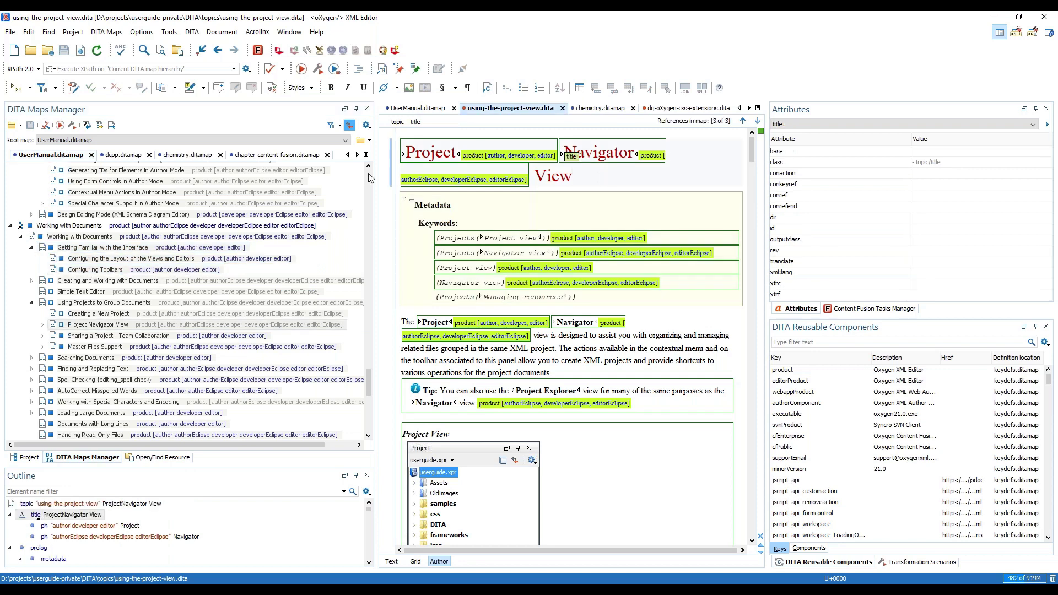
Narrow the DITA Maps Manager and look through the profiled Project View and Navigator View figures and the paragraphs that follow them.
drag(368, 174, 337, 173)
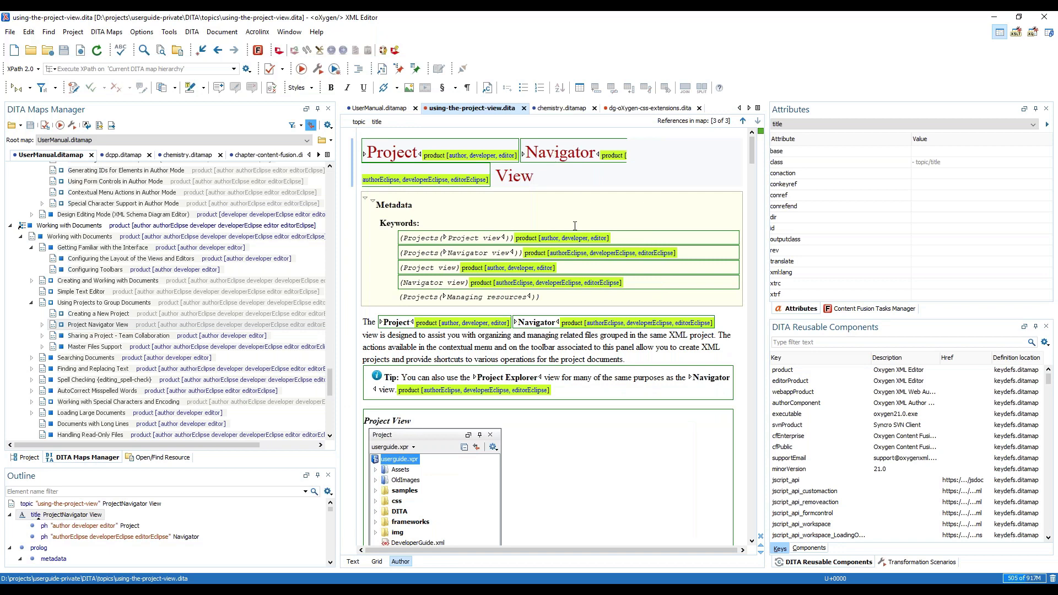
scroll(574, 225, down, 7)
scroll(573, 227, up, 4)
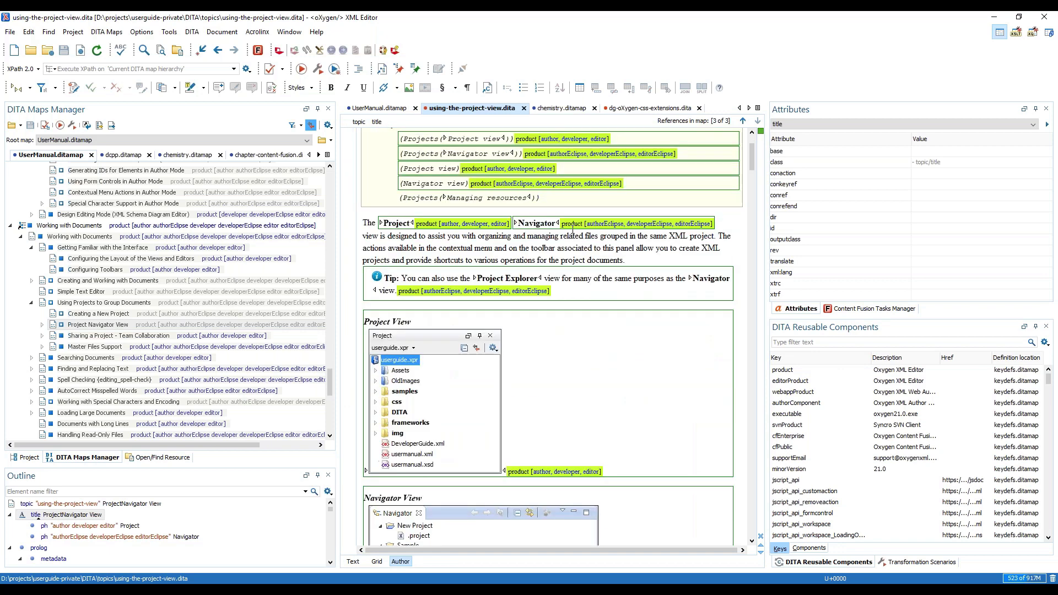
scroll(573, 229, down, 3)
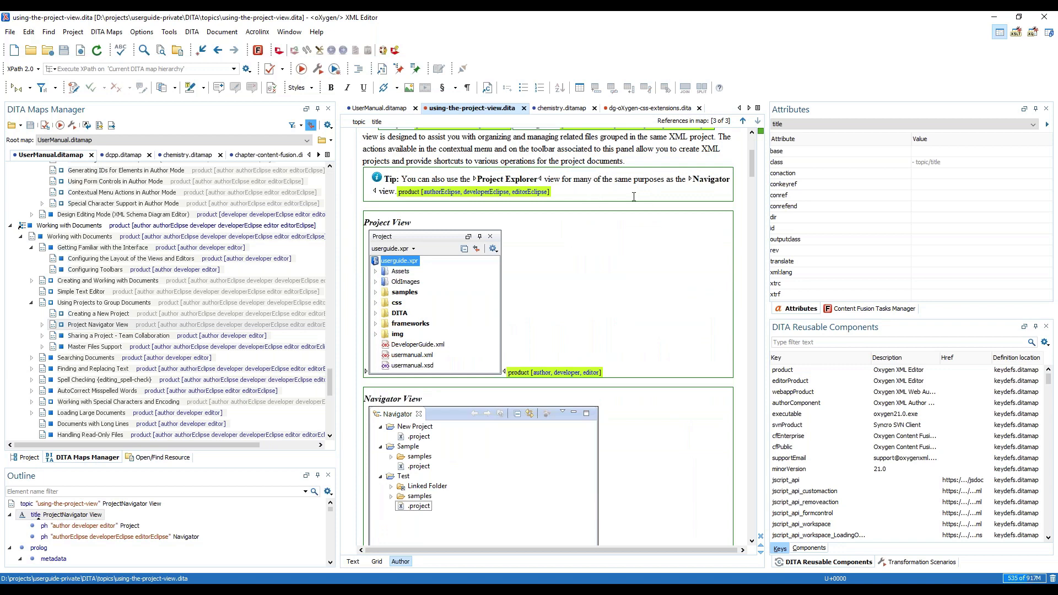
scroll(634, 196, down, 3)
scroll(634, 196, down, 6)
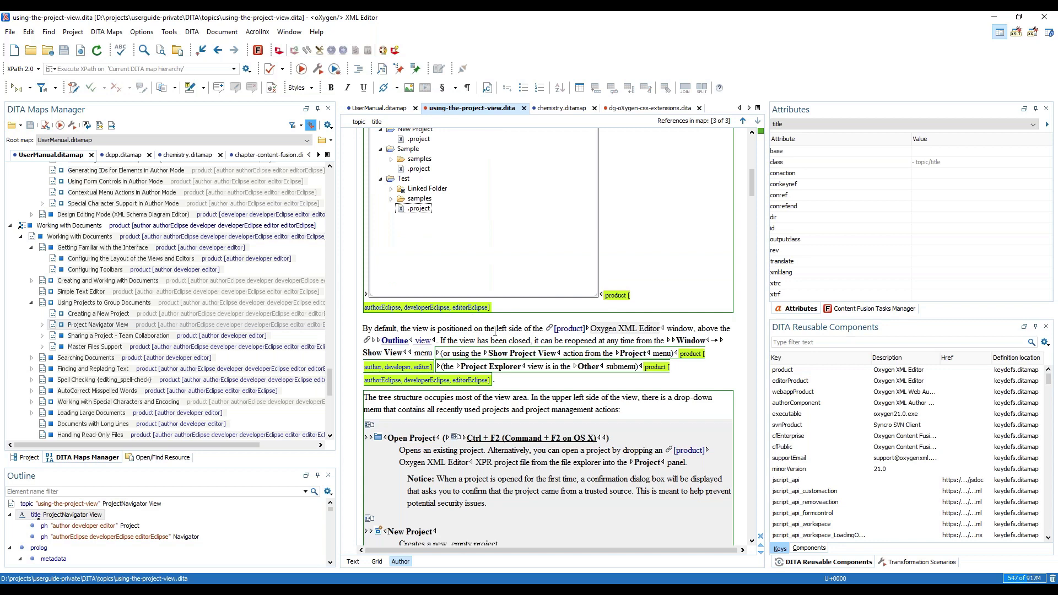
scroll(510, 333, up, 5)
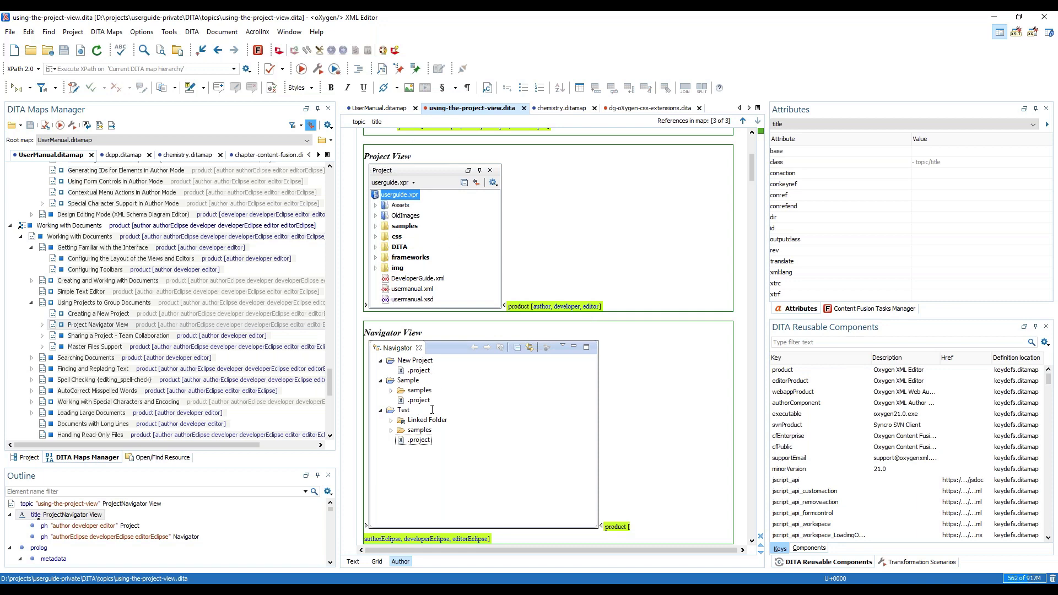
Switch to the talking-circle project in oXygen XML Author, open reusableScreenshots from Reusable Components, and select the Installation Screenshot figure.
mouse_move(175, 590)
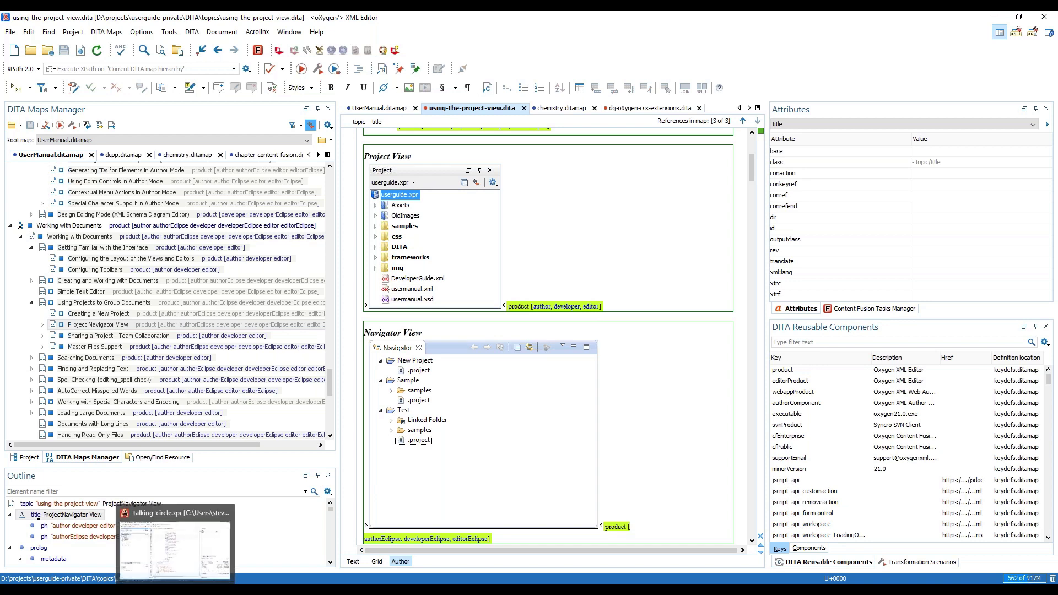
click(175, 548)
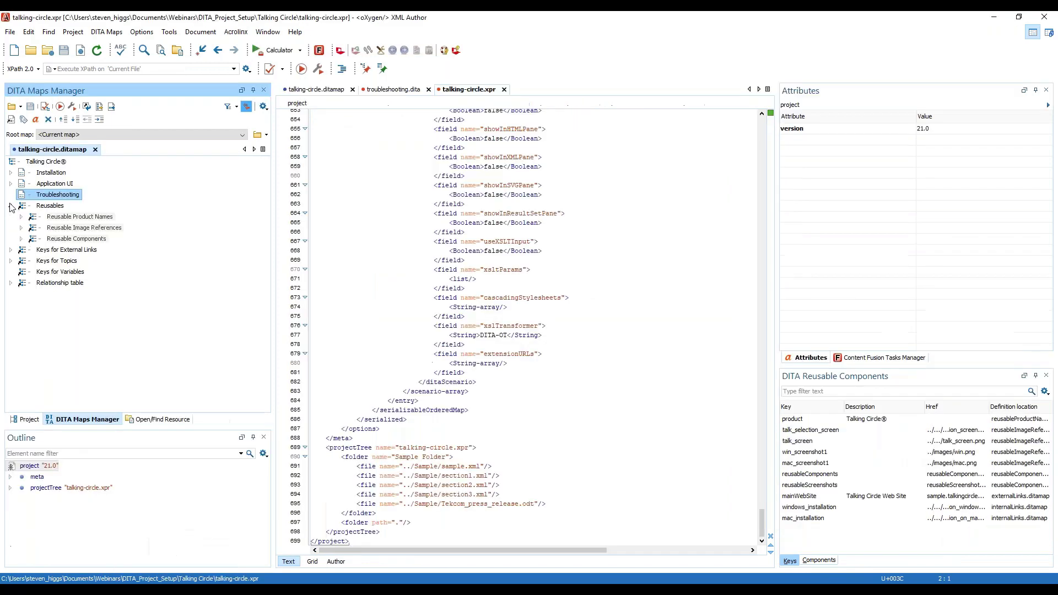
click(22, 238)
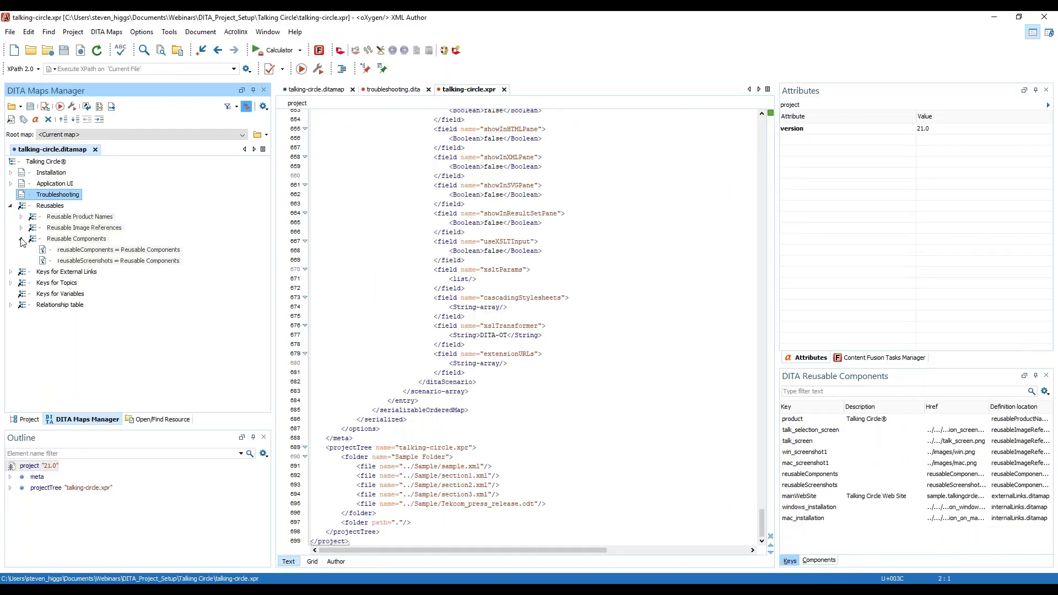
click(98, 261)
double_click(99, 261)
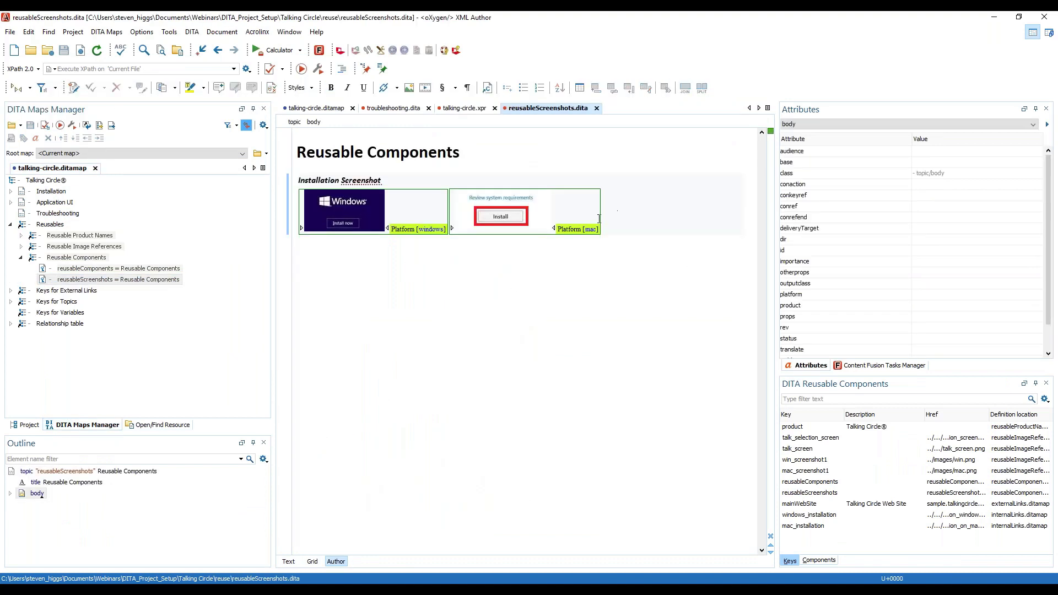
click(307, 182)
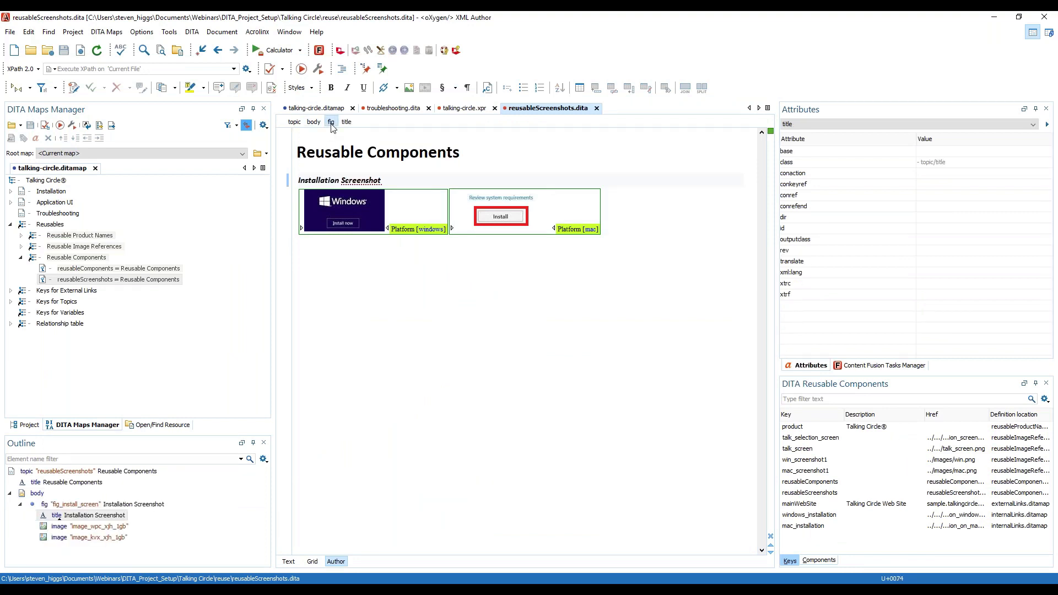
click(331, 122)
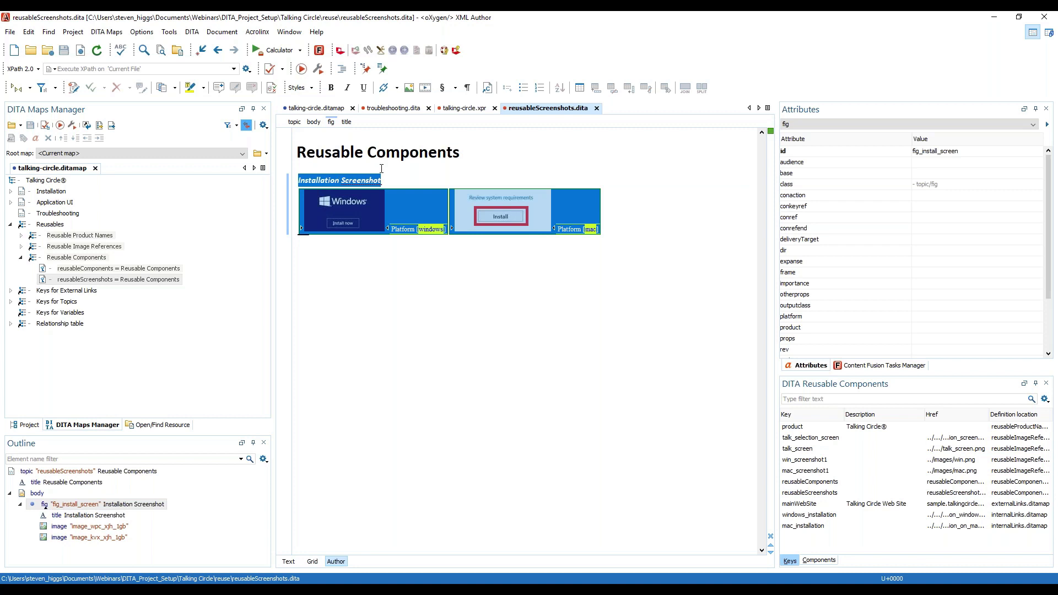
Expand Installation and open the Installation on Windows and Installation on Mac tasks to examine the reused screenshot figure.
click(10, 191)
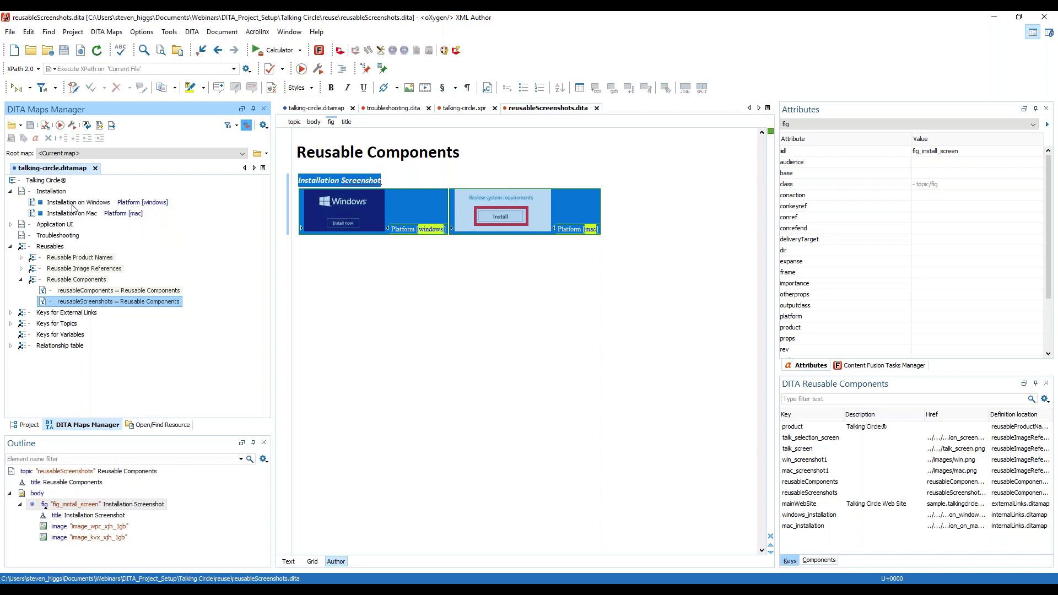
double_click(77, 202)
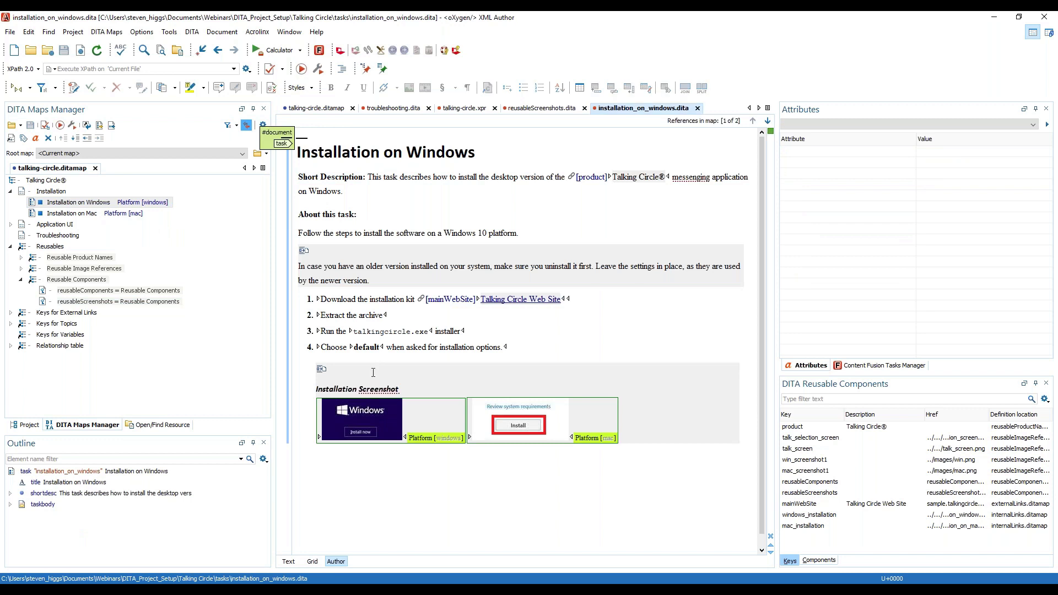
double_click(58, 215)
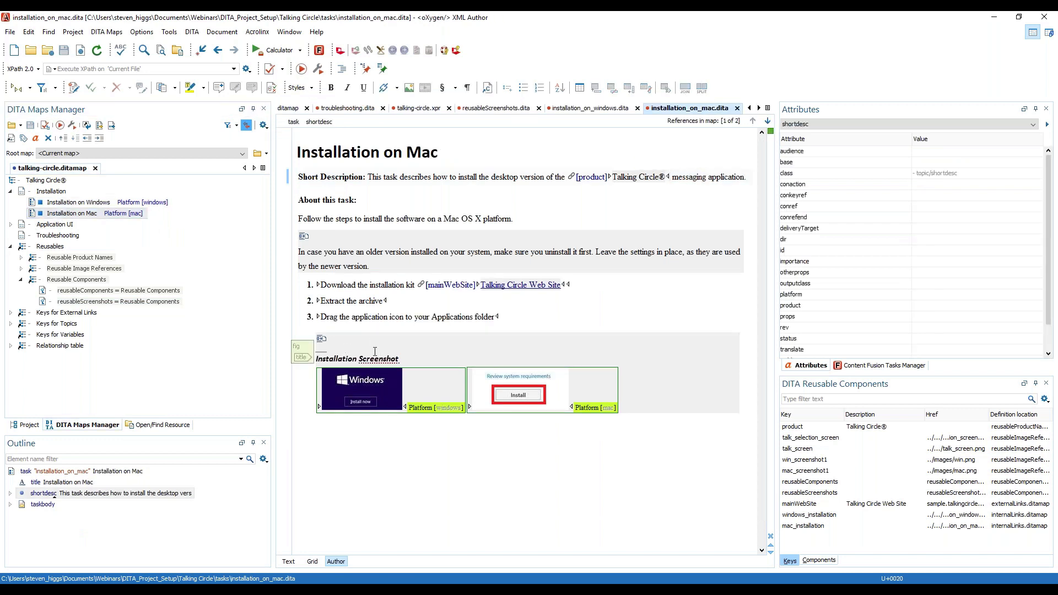
Preview Installation on Windows with the Win and Mac profiling condition sets in turn, and open Installation on Mac with Mac applied.
click(58, 204)
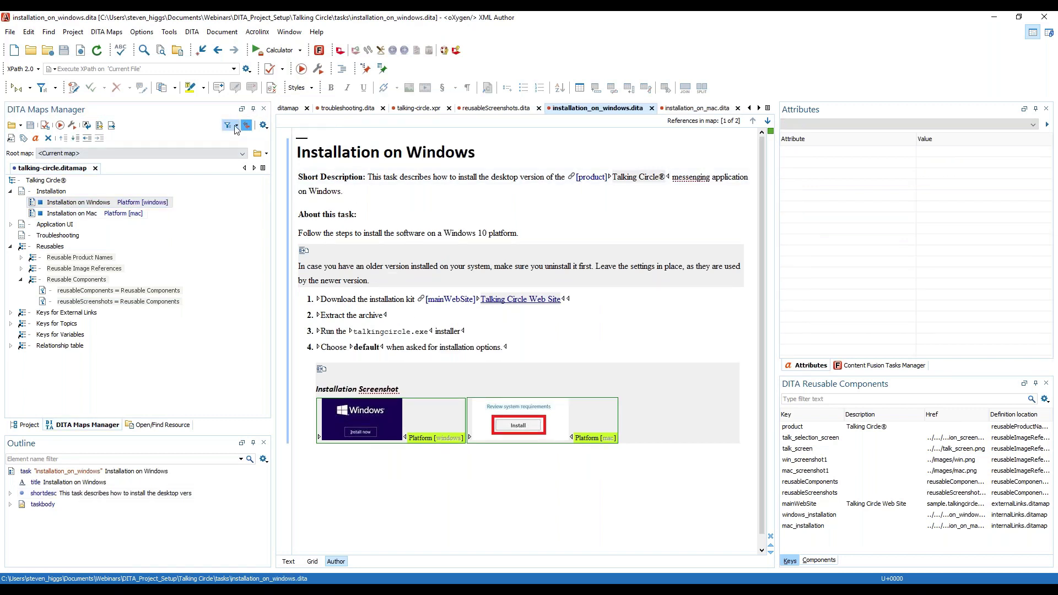
click(236, 126)
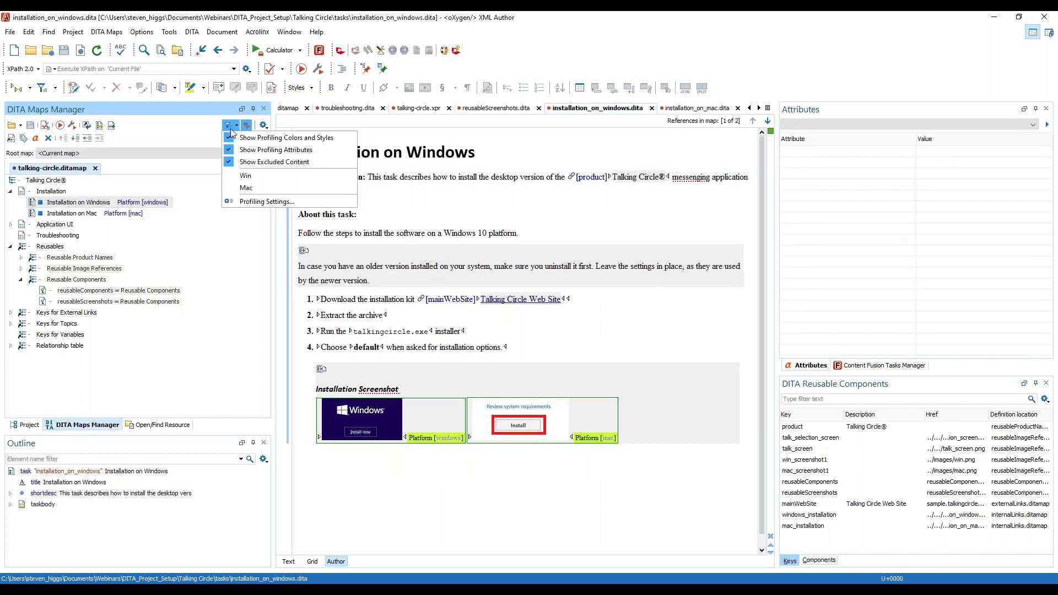
click(257, 177)
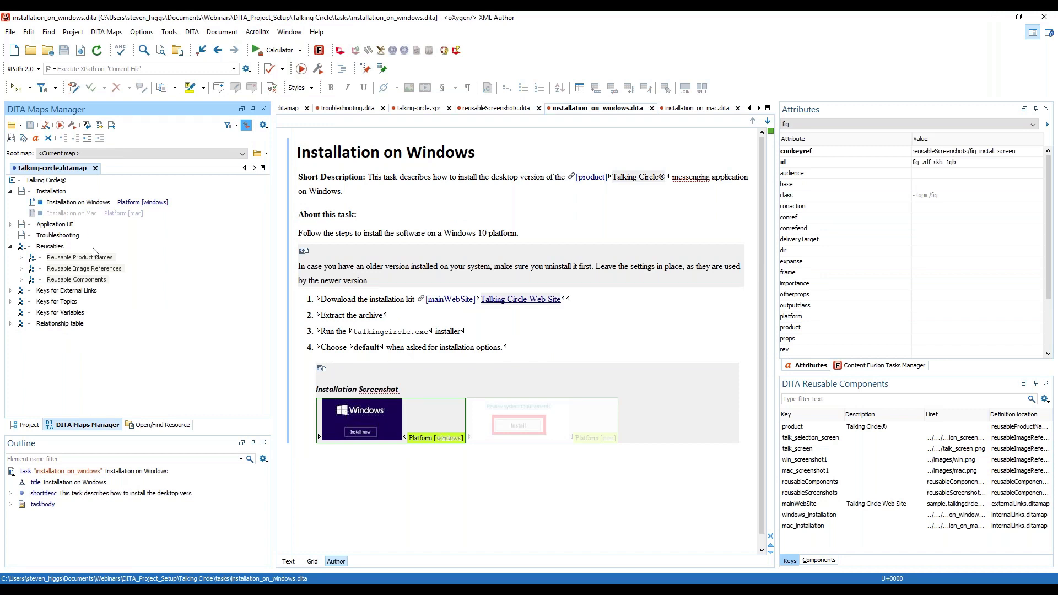
click(236, 125)
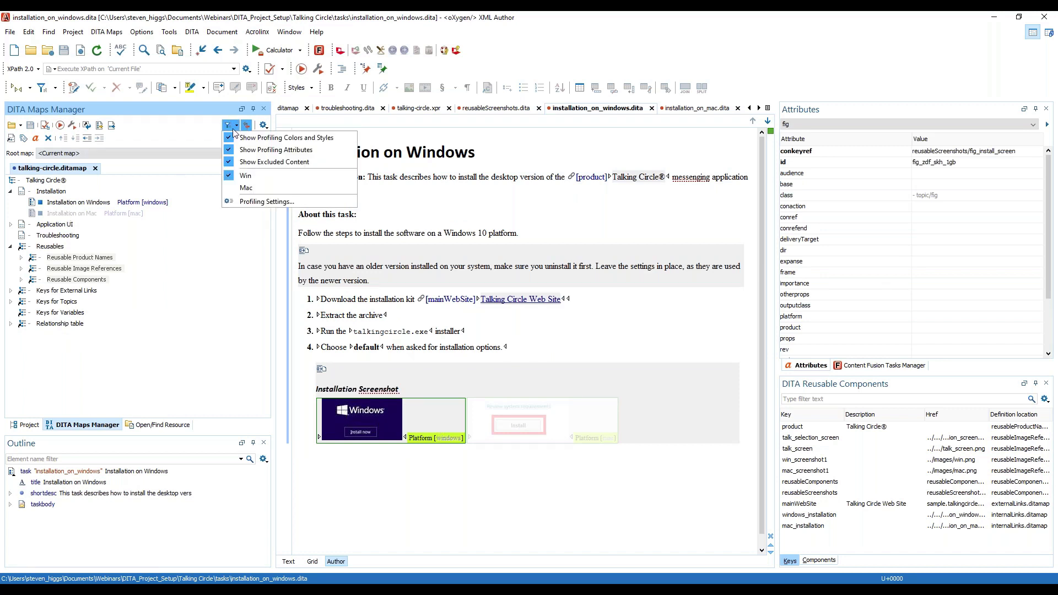
click(253, 190)
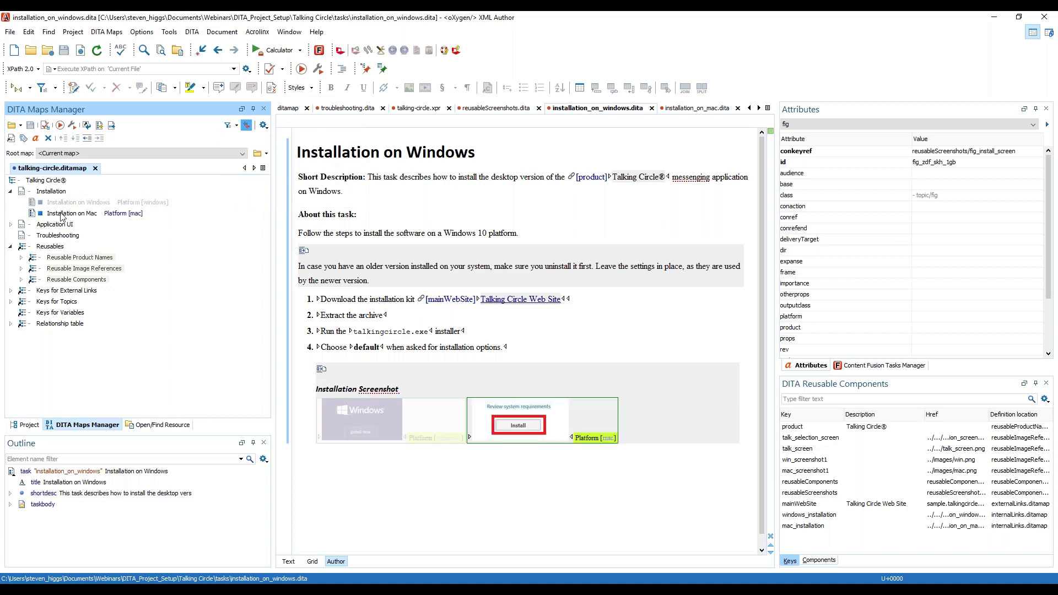
double_click(62, 214)
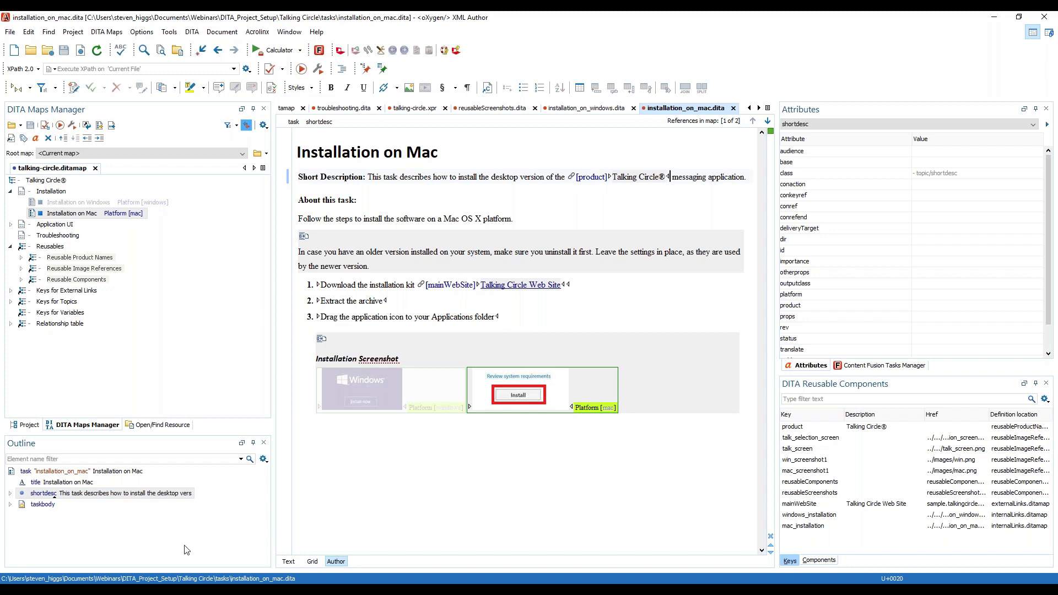
mouse_move(202, 590)
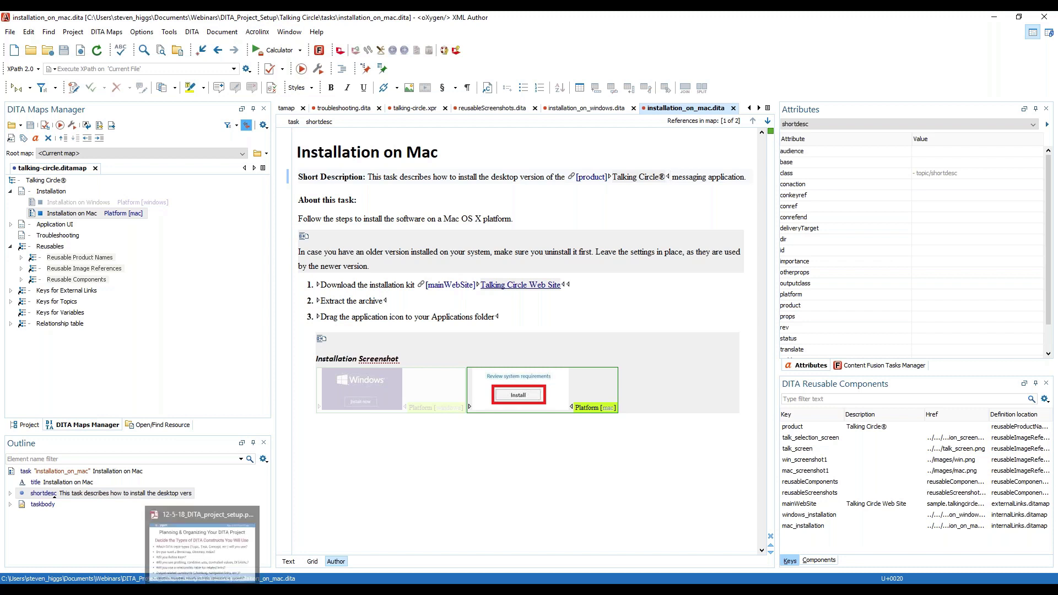
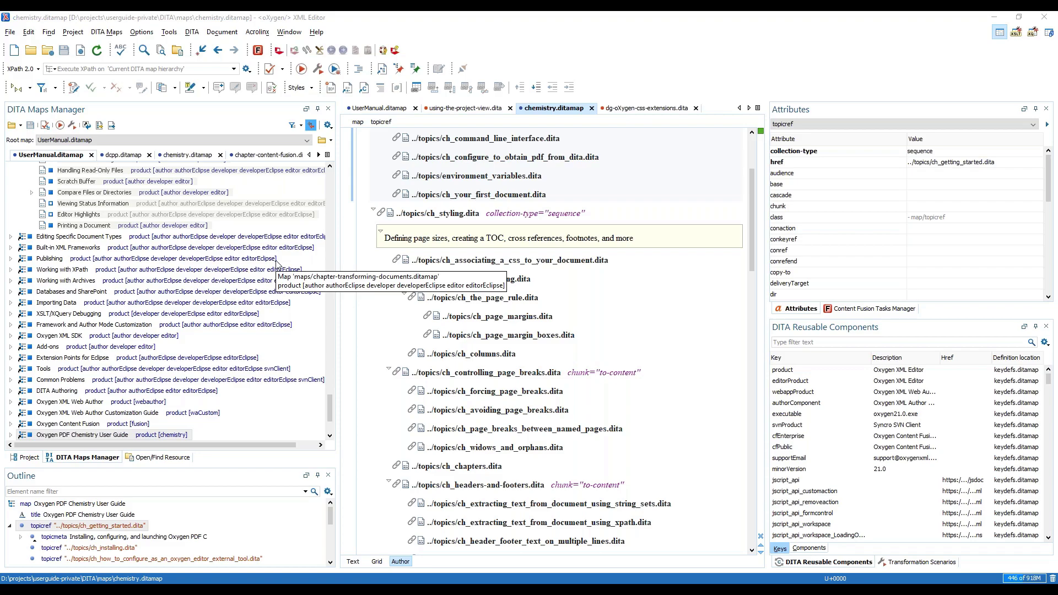
Switch to the browser's PDF Chemistry guide and page from Getting Started through Installing to Configuring Chemistry as an Oxygen External Tool.
key(alt+Tab)
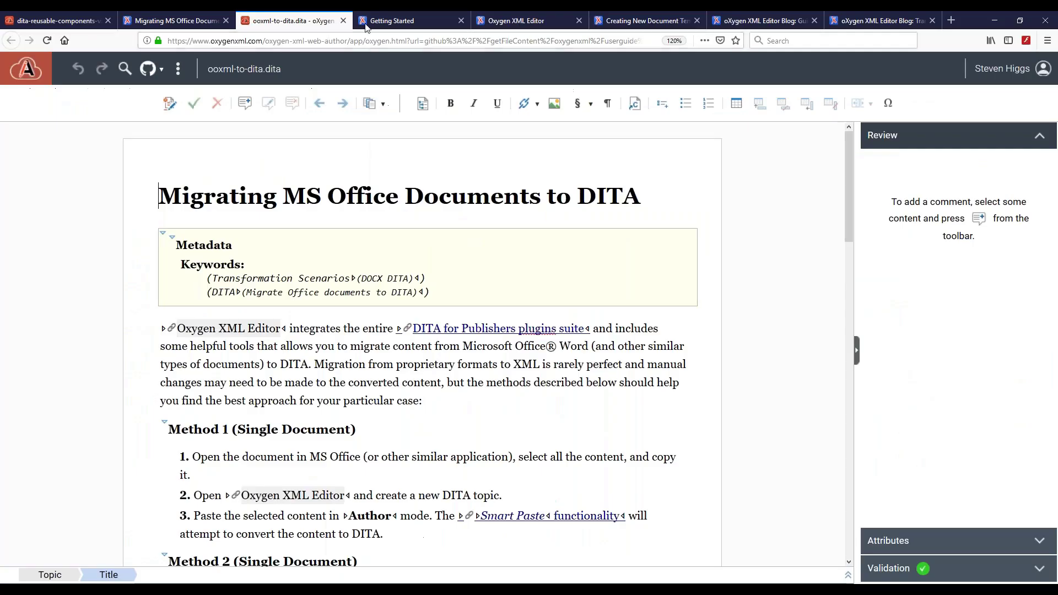
click(397, 22)
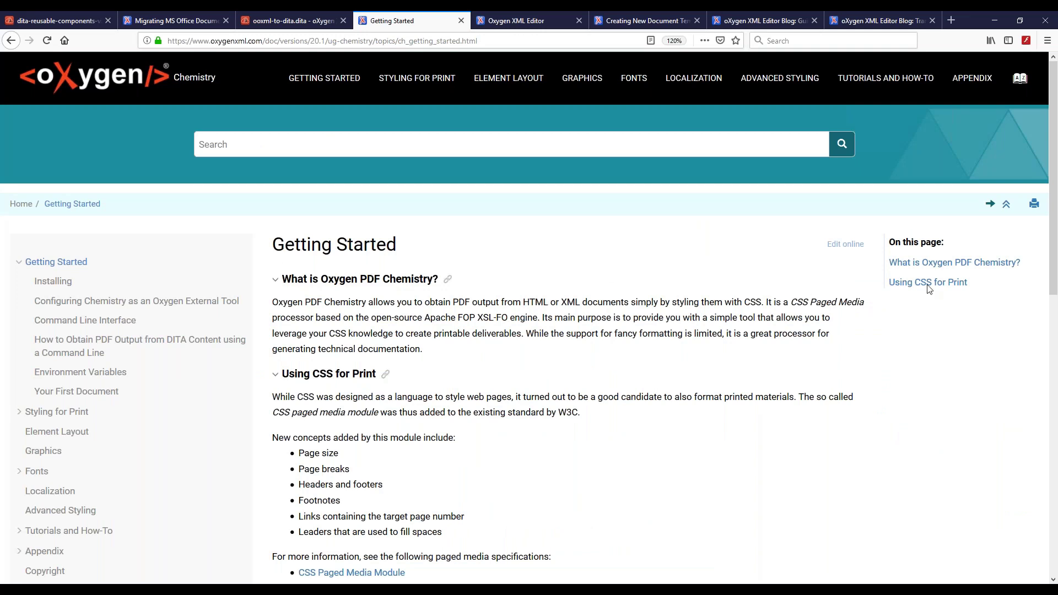
click(990, 207)
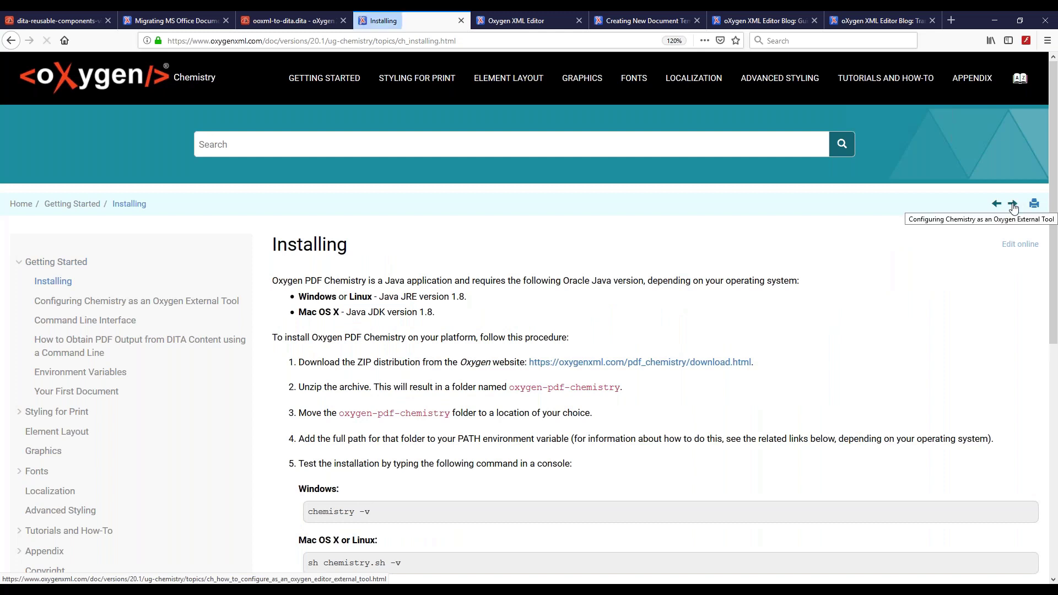
click(1013, 205)
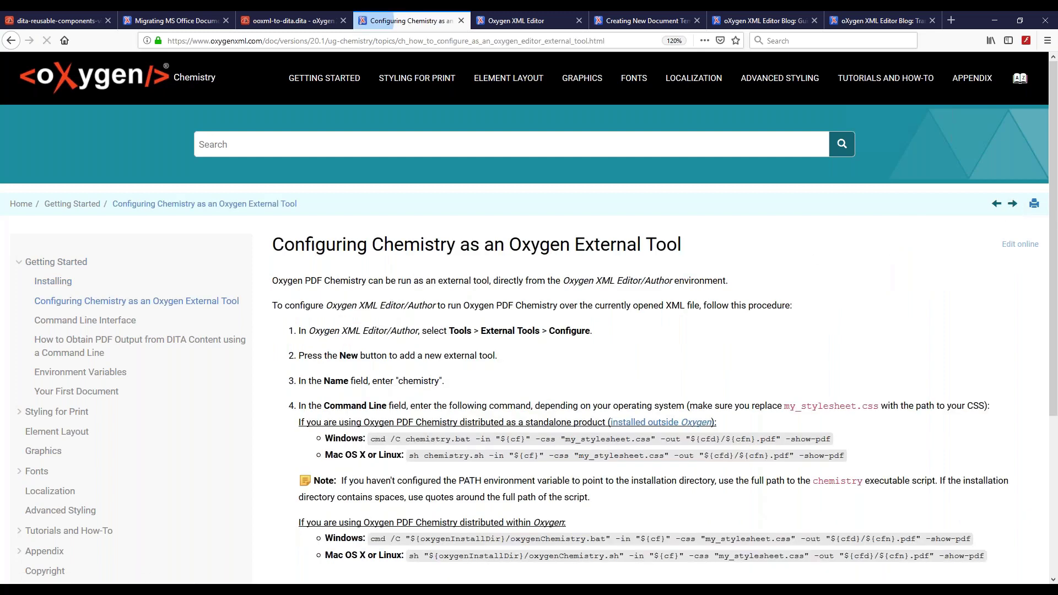
Expand Styling for Print in the guide's table of contents and open the Controlling Page Breaks topic.
scroll(91, 435, down, 1)
click(19, 343)
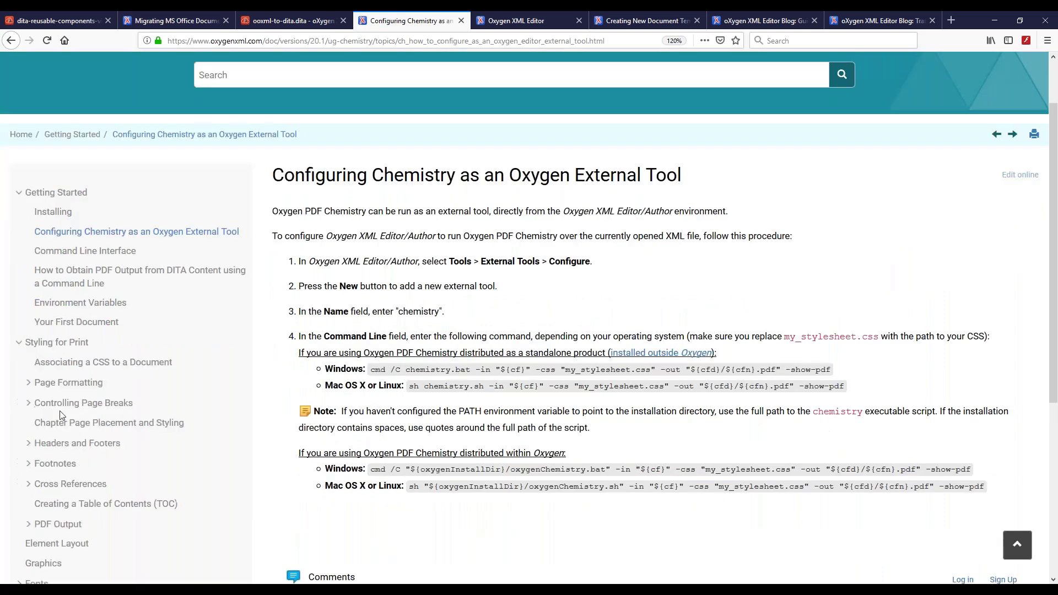
click(82, 403)
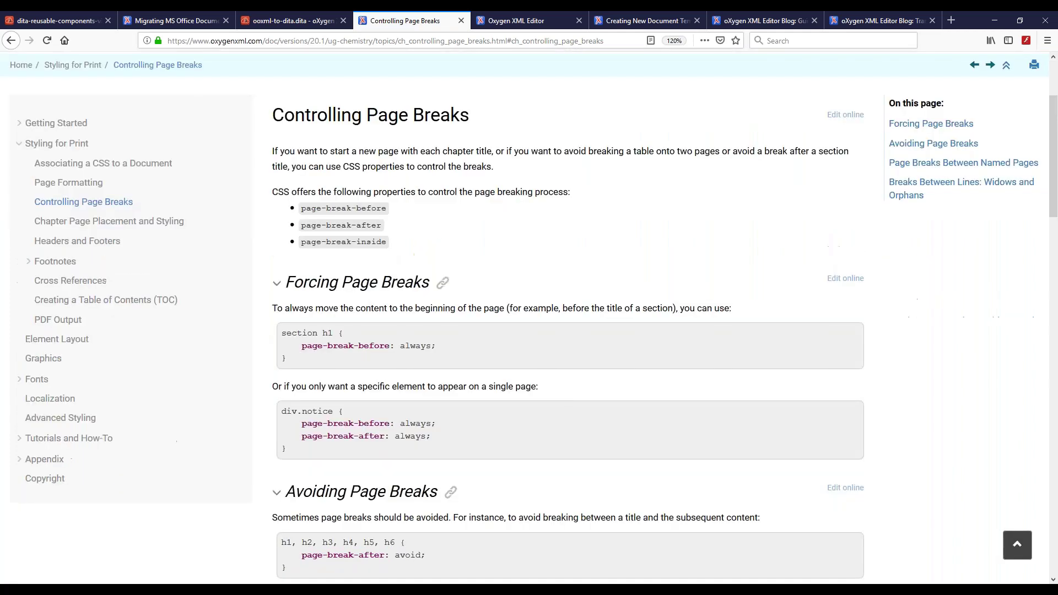
Look through the page's combined page-break sections, from Forcing Page Breaks to Page Breaks Between Named Pages, and switch to 12-5-18_DITA_project_setup.pdf.
scroll(570, 330, down, 10)
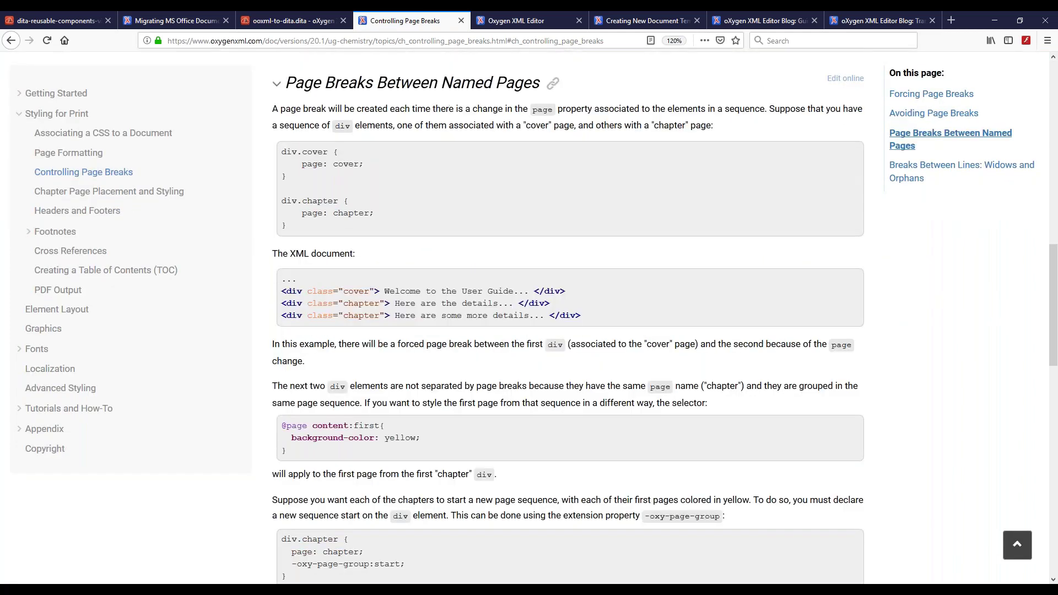
scroll(450, 372, up, 12)
scroll(483, 371, down, 1)
scroll(485, 371, down, 1)
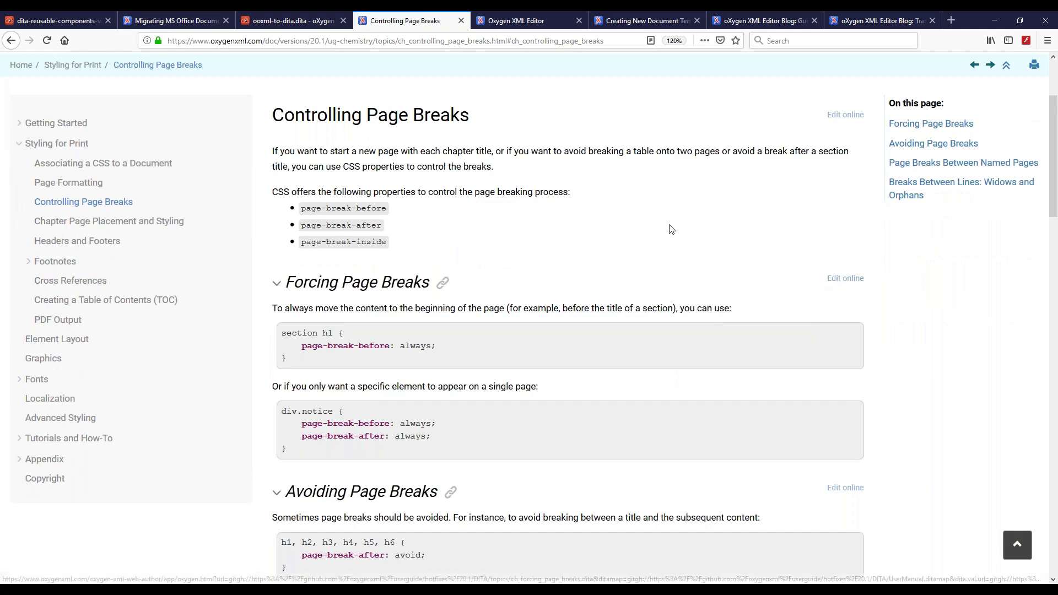
scroll(683, 243, up, 2)
scroll(771, 275, down, 2)
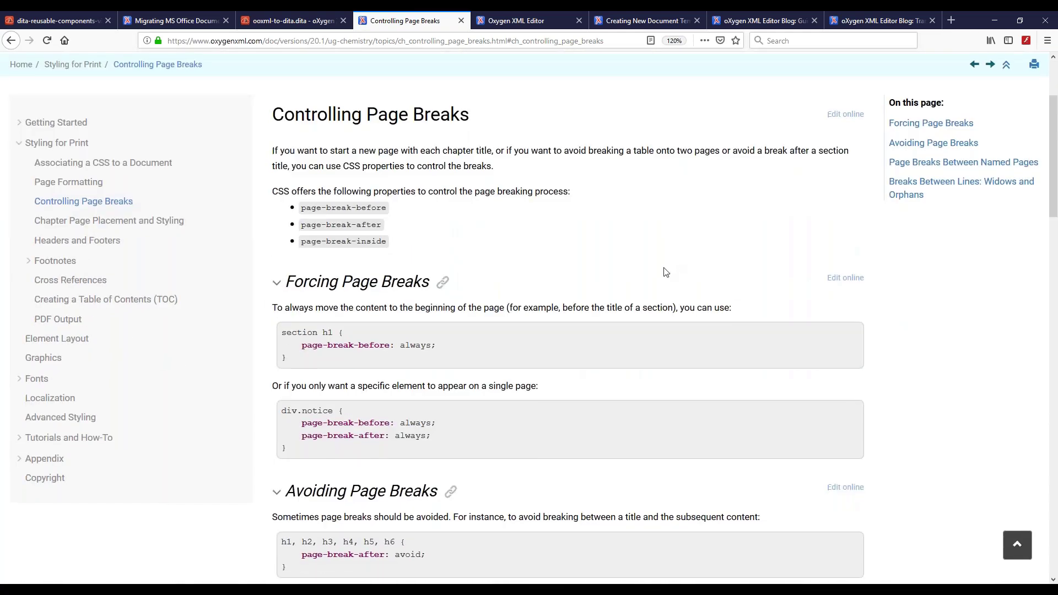
scroll(664, 272, down, 2)
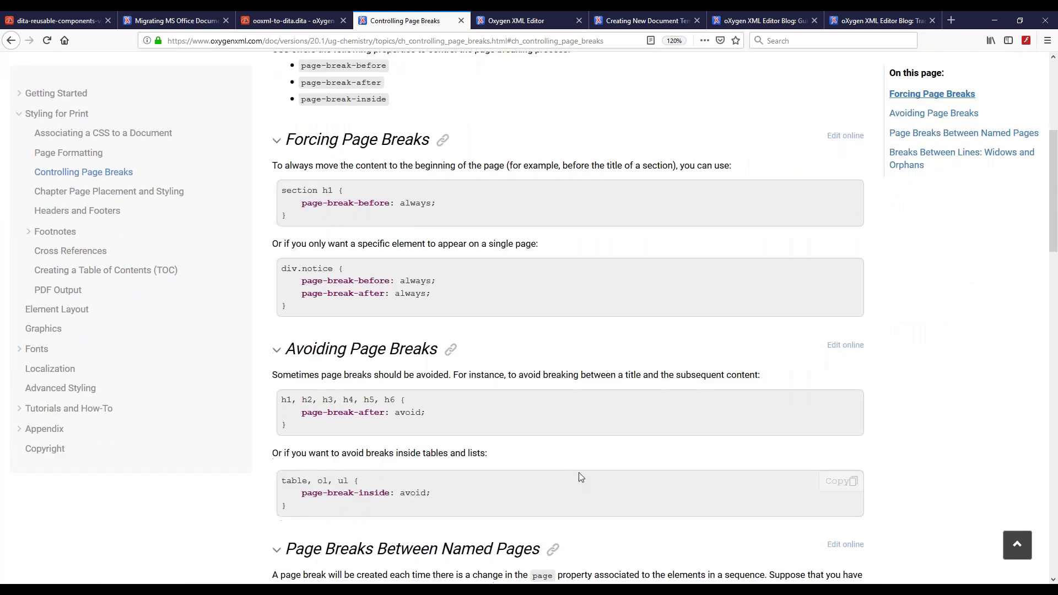
scroll(580, 477, down, 3)
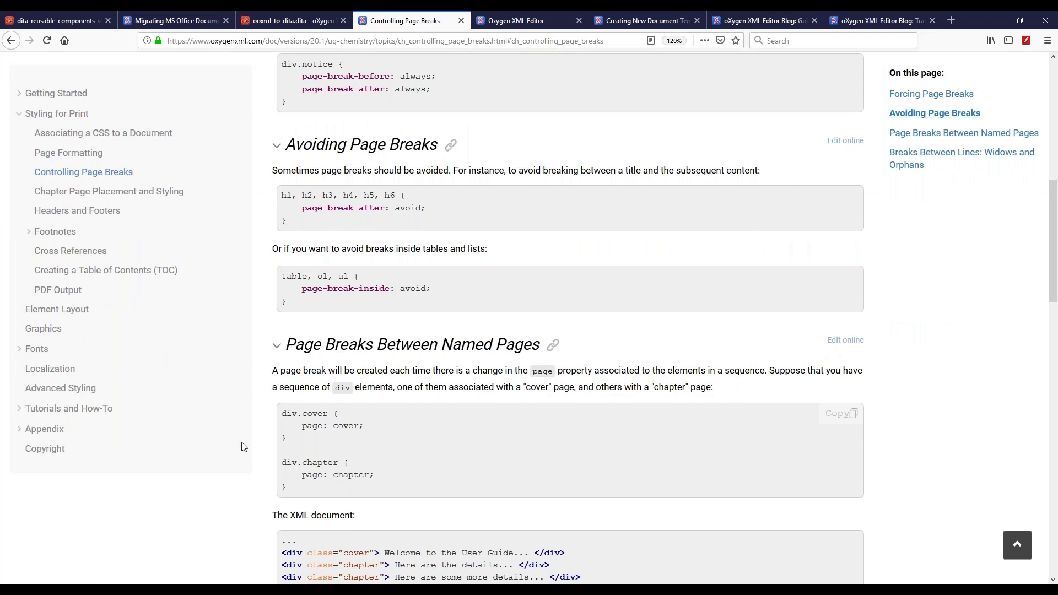
mouse_move(202, 589)
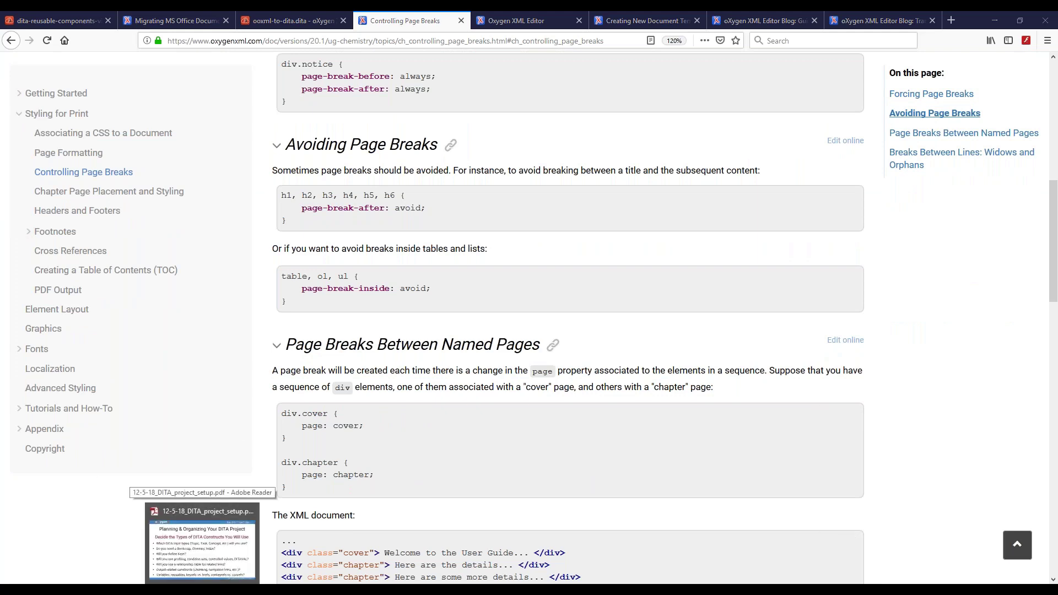
click(202, 588)
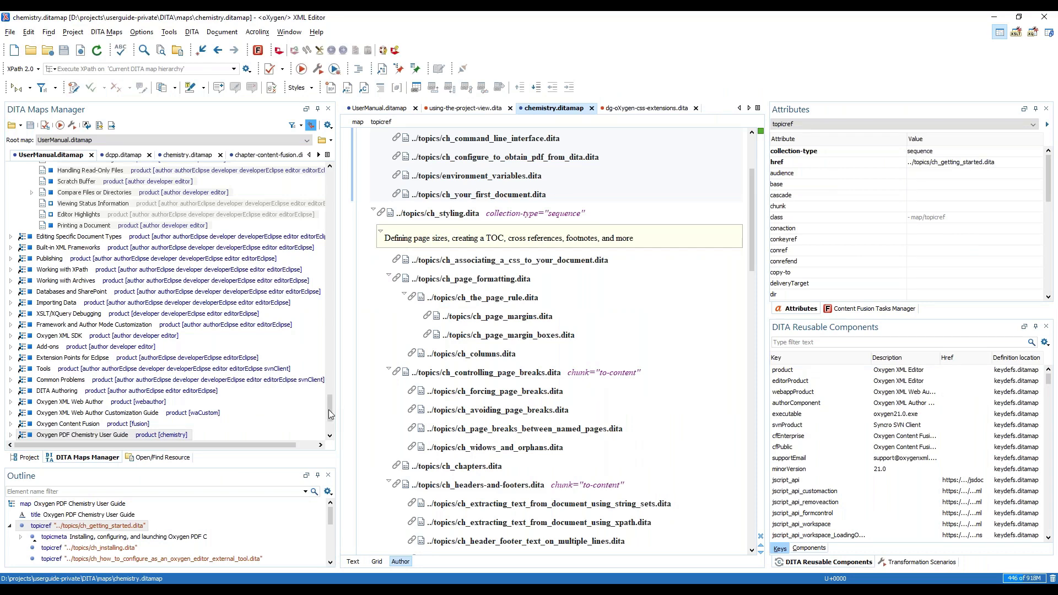
Open the Key Definitions map of UserManual.ditamap in the oXygen XML Editor and examine its profiled product key definitions.
click(331, 414)
drag(330, 414, 329, 176)
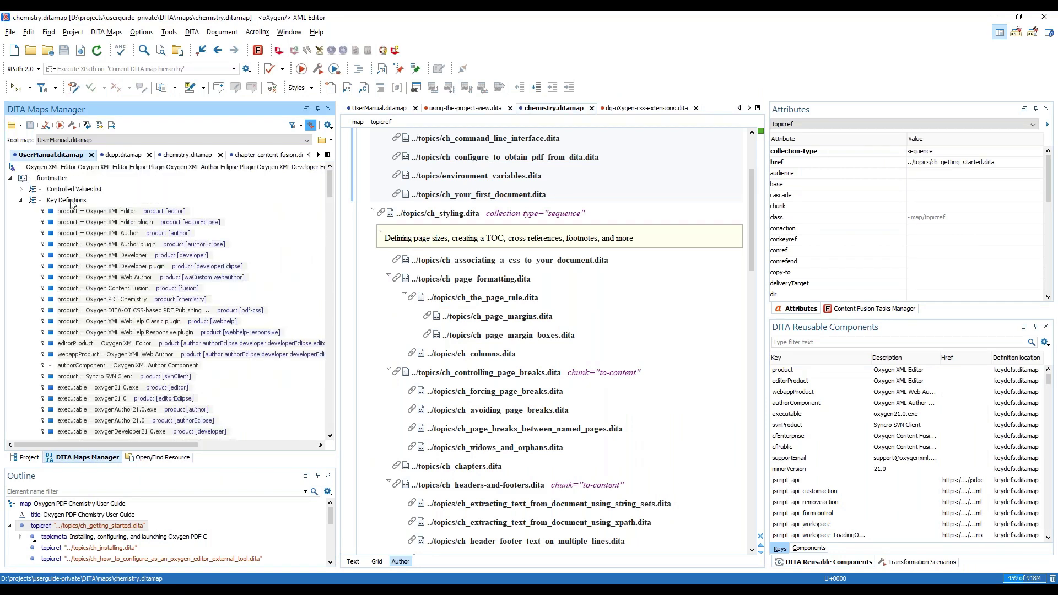
right_click(70, 203)
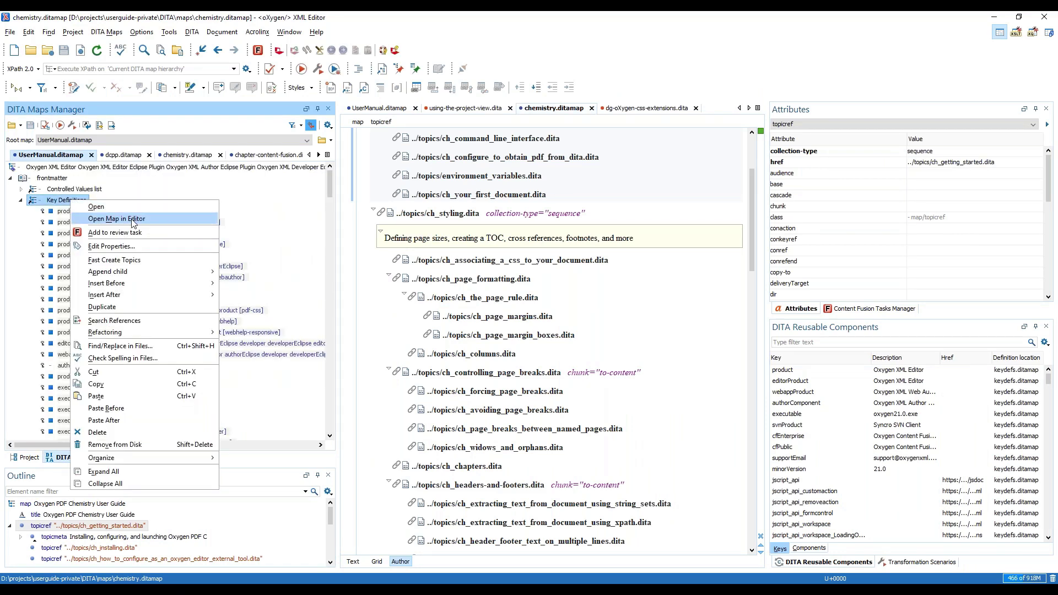
click(132, 220)
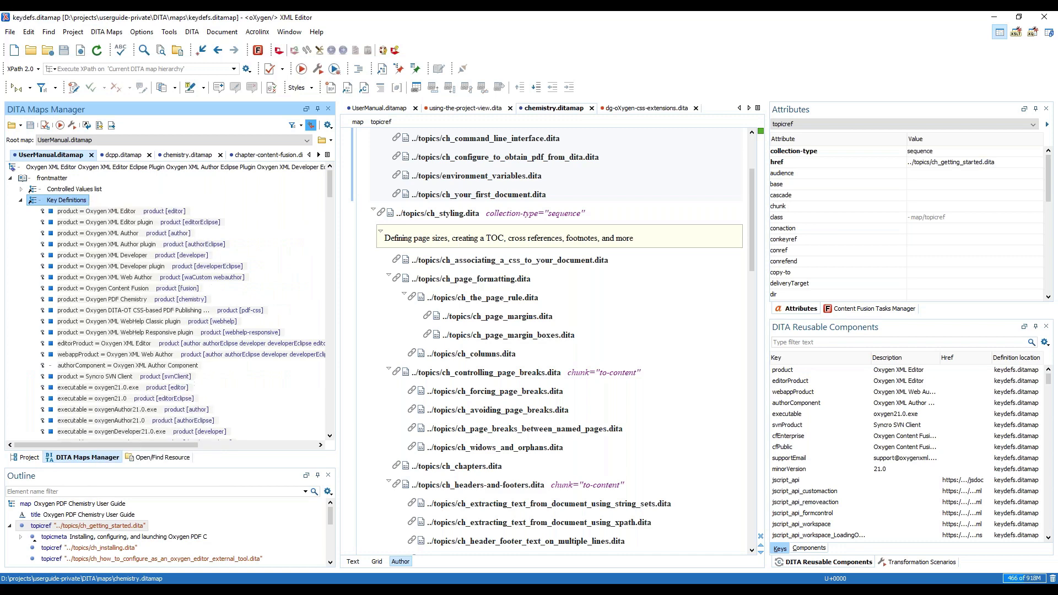
click(534, 208)
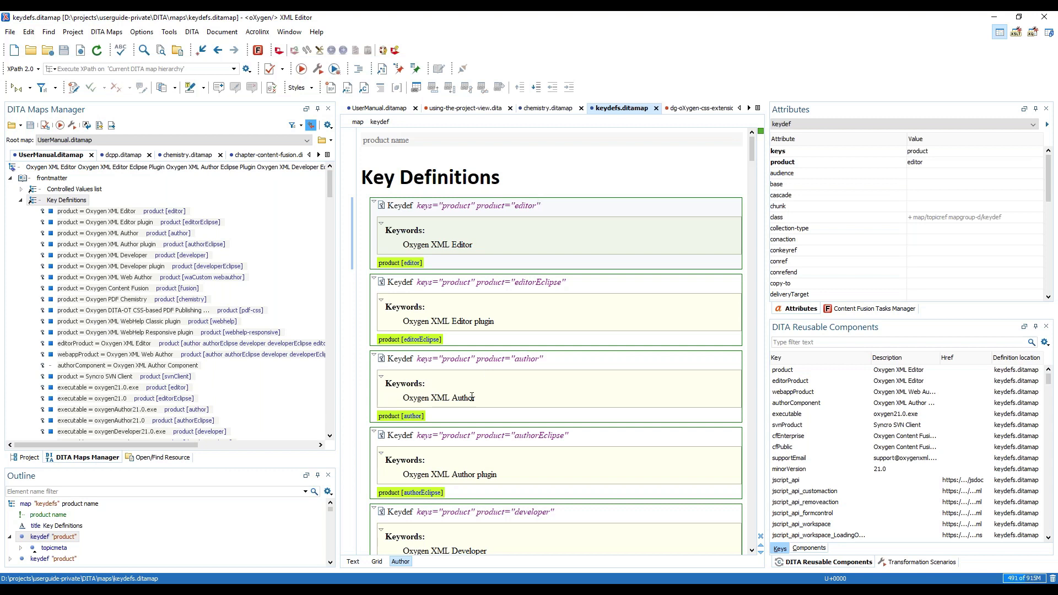
scroll(488, 376, down, 1)
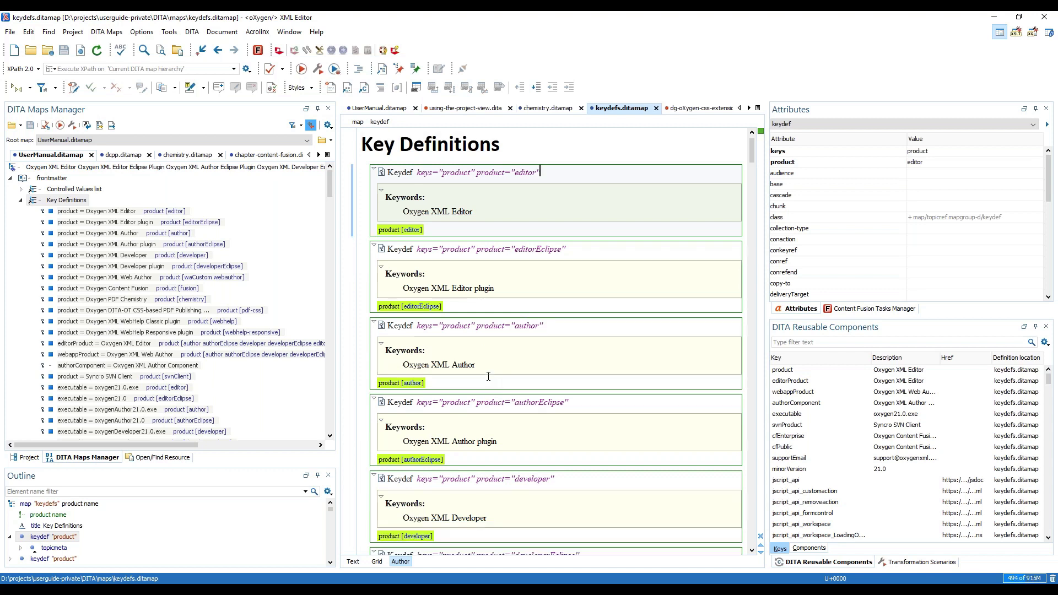
Expand Reusable content in UserManual.ditamap, look through the reusables-author-mode-customization topic, and open the reusables-cf topic.
click(22, 200)
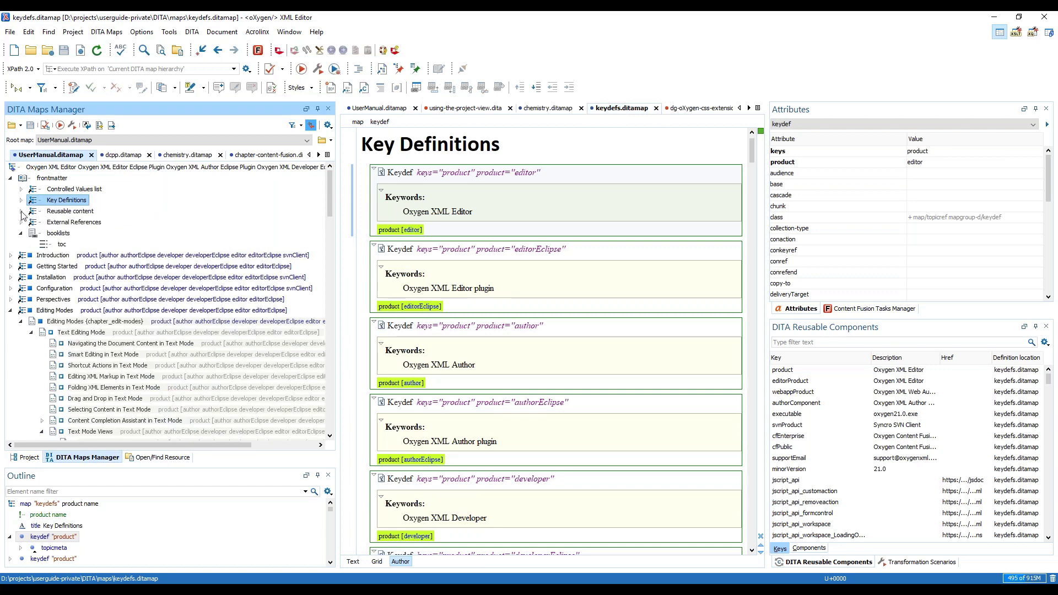
click(21, 212)
scroll(128, 254, up, 2)
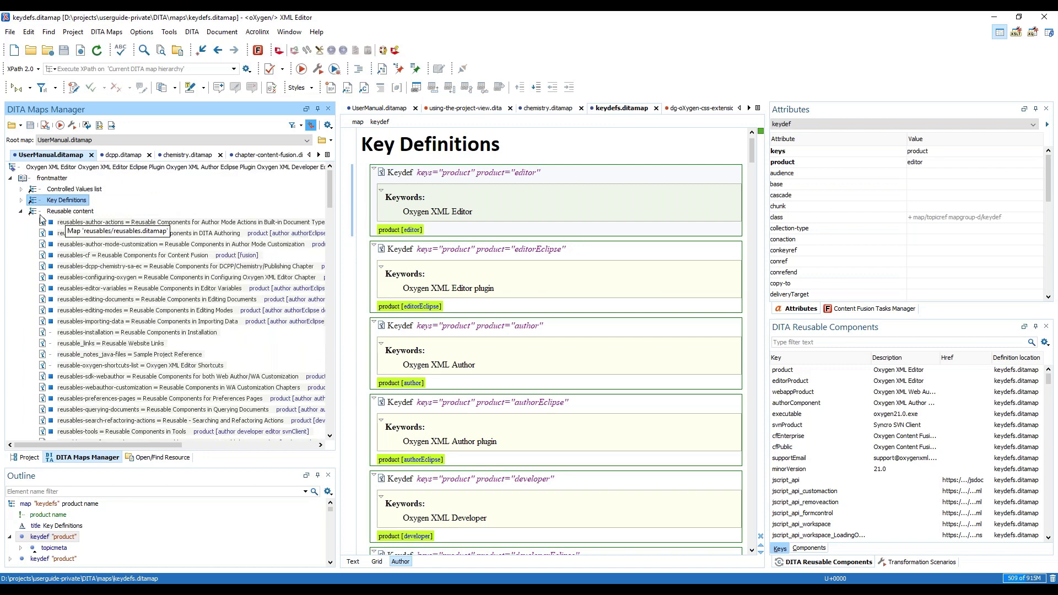
click(154, 246)
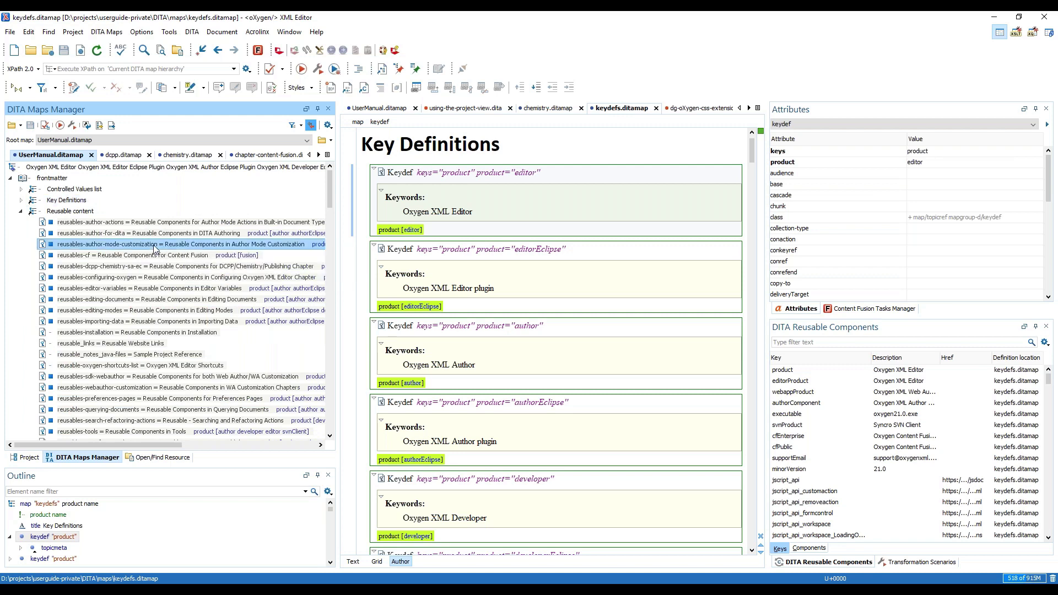
double_click(154, 245)
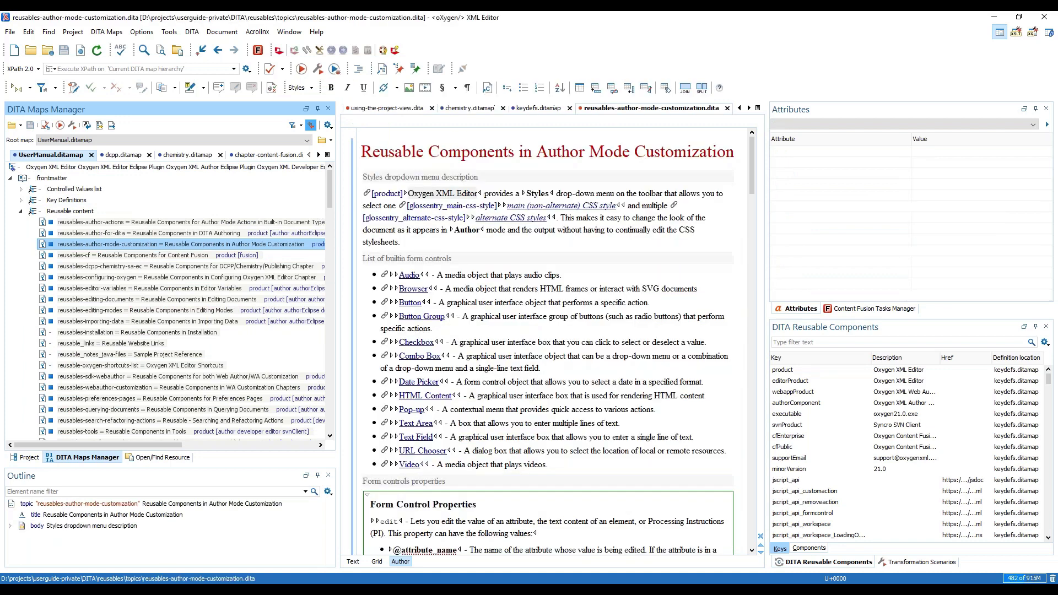
scroll(475, 211, down, 3)
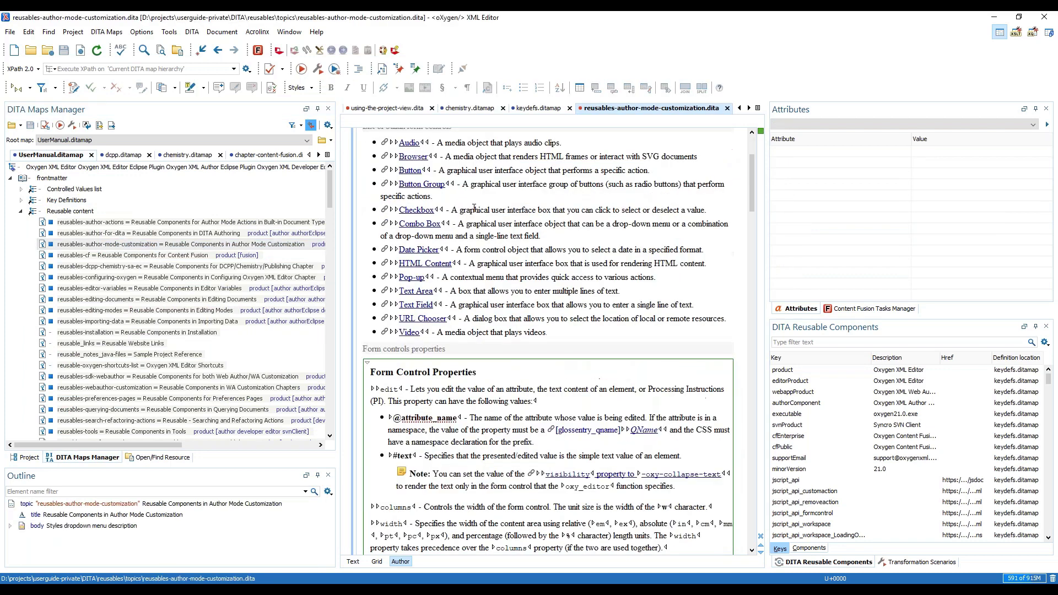
scroll(473, 208, up, 3)
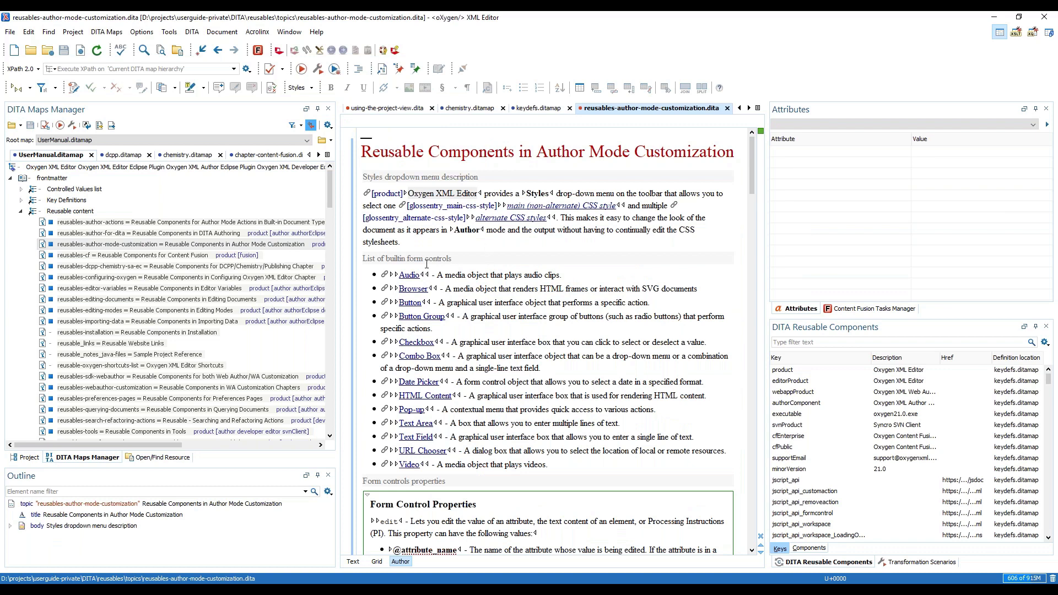
click(143, 256)
double_click(143, 257)
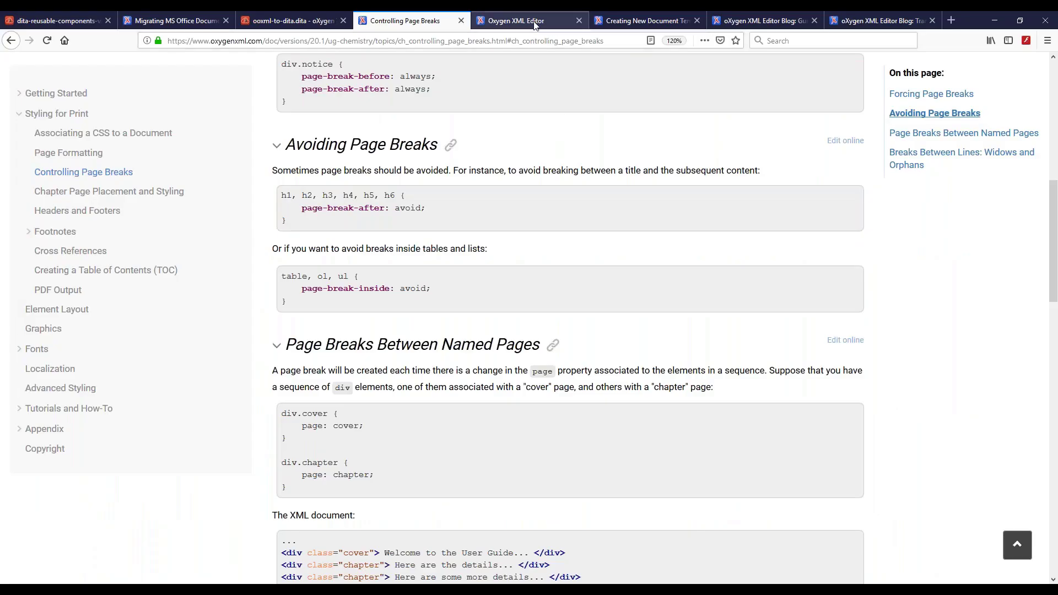
Switch to the browser's Oxygen website, open tcworld conference 2018 from the past events, and find the DITA Reuse Best Practices presentation.
click(534, 25)
mouse_move(524, 81)
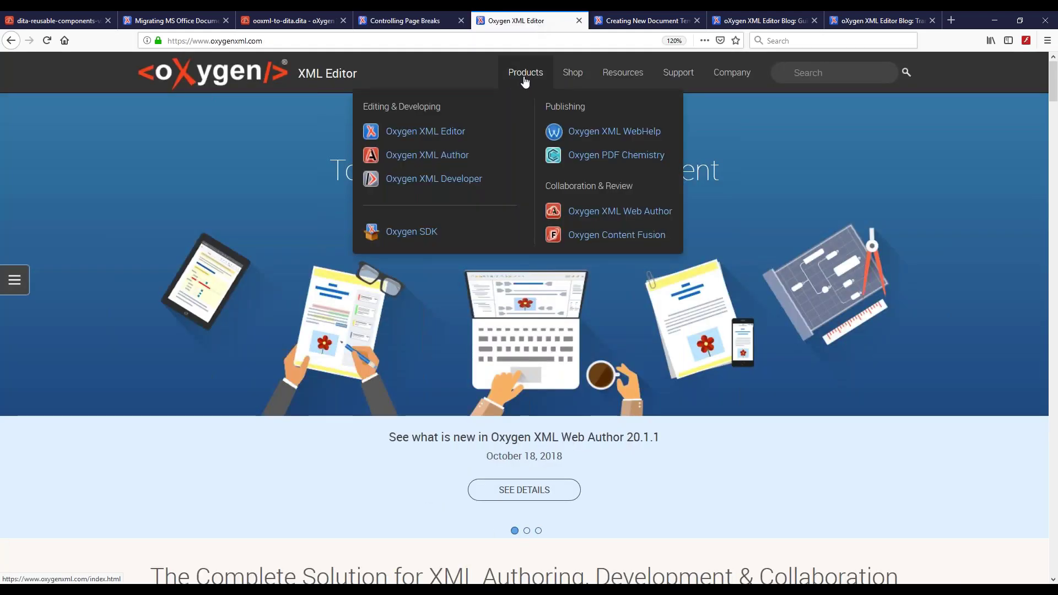
mouse_move(623, 72)
mouse_move(732, 77)
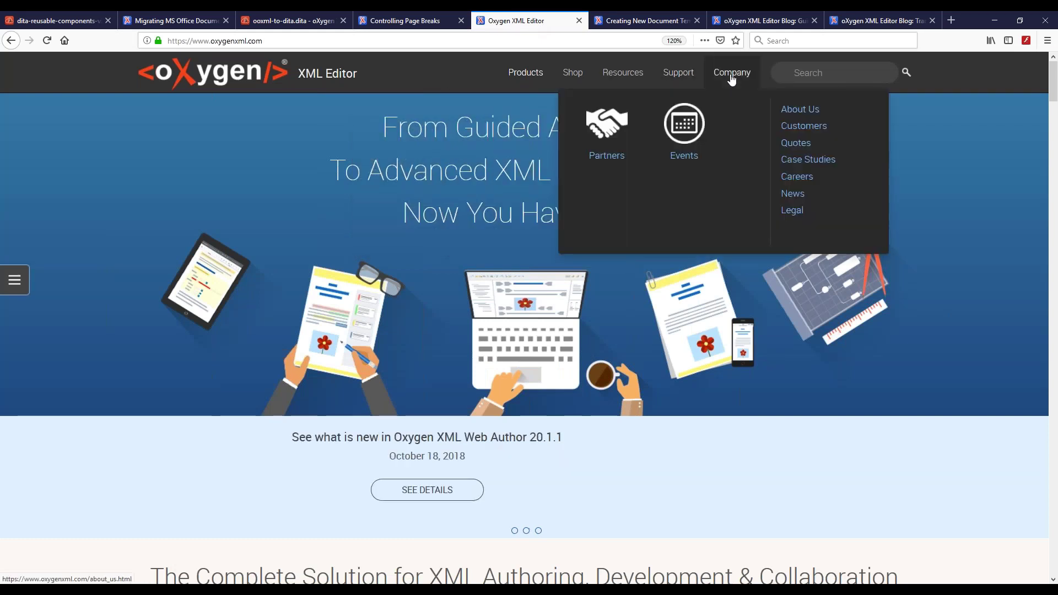
click(683, 157)
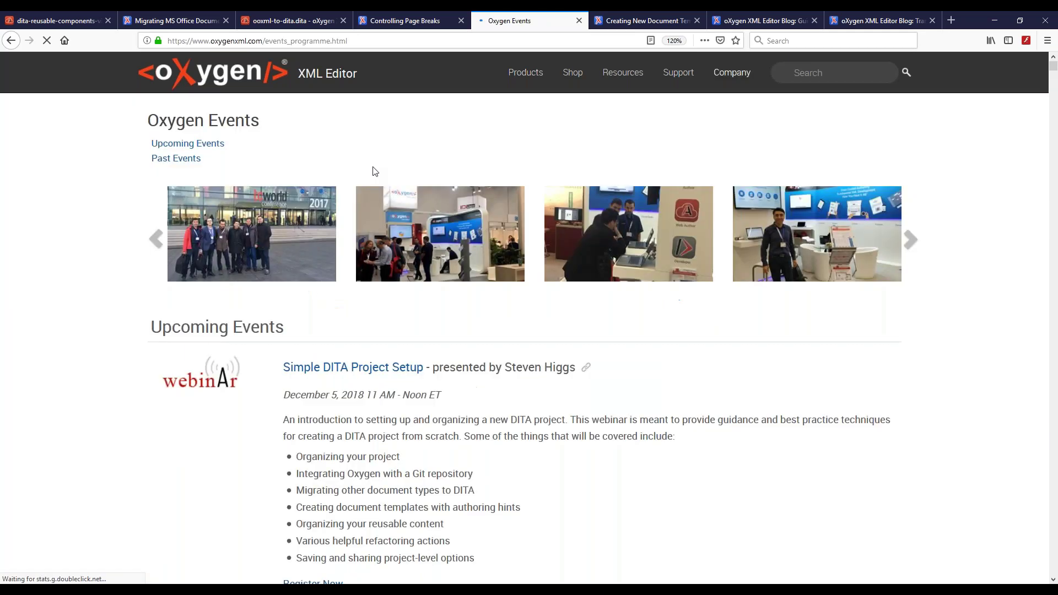
click(179, 160)
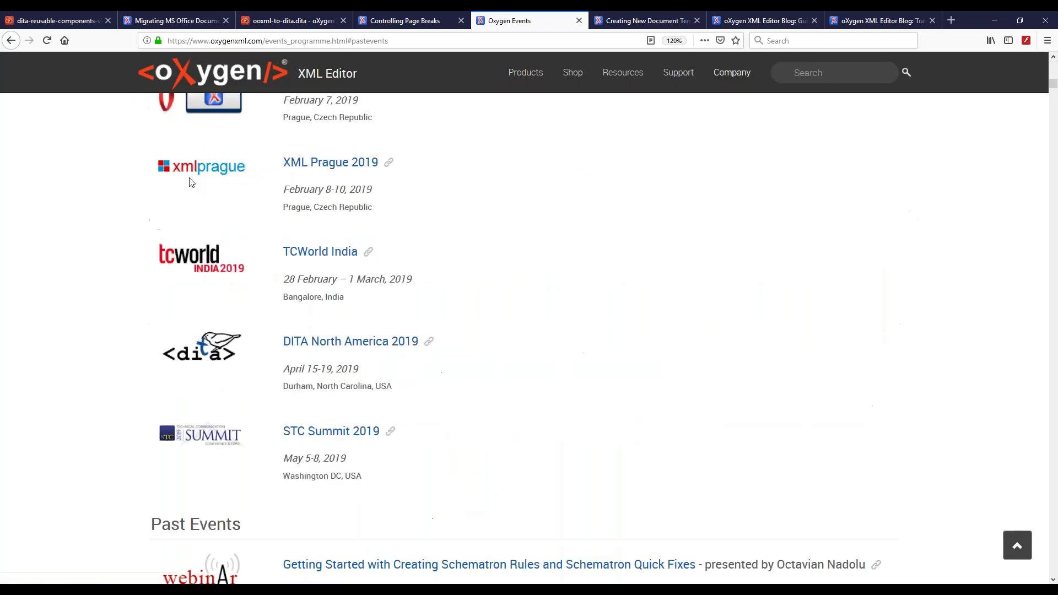
scroll(347, 276, down, 10)
click(346, 277)
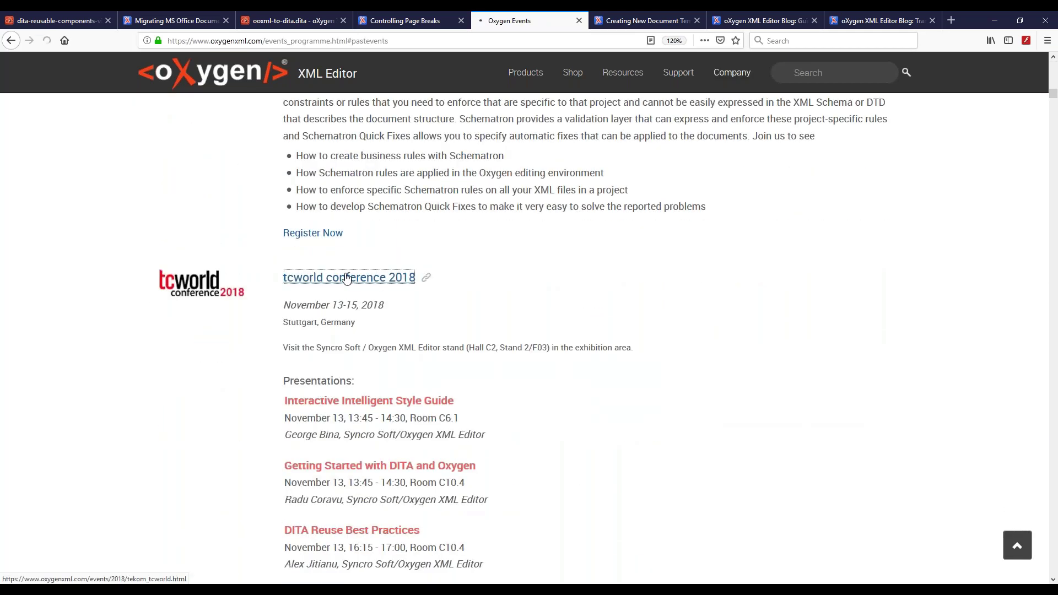
scroll(369, 265, down, 5)
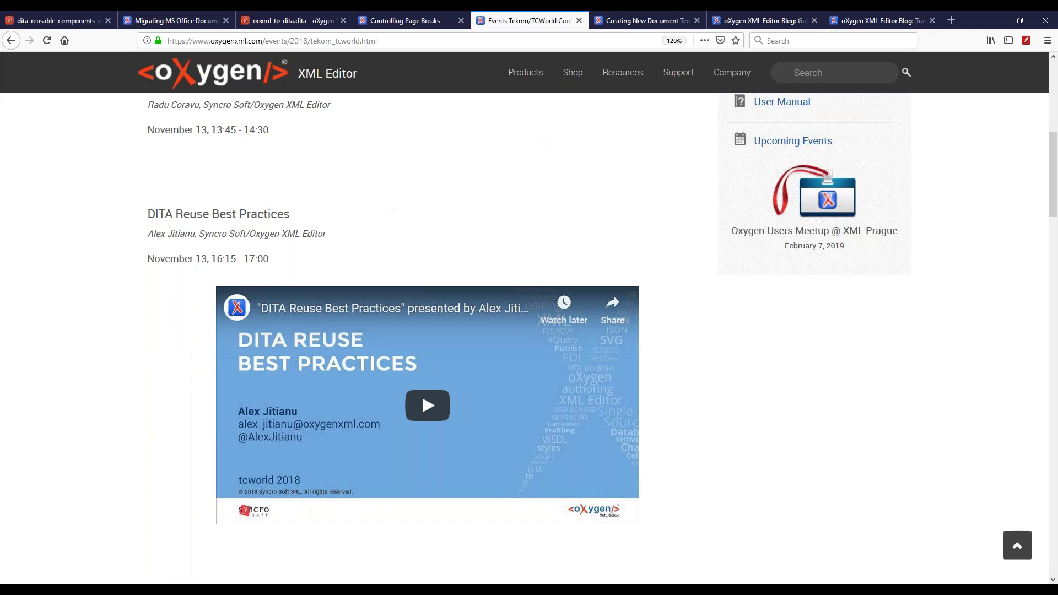
Switch to 12-5-18_DITA_project_setup.pdf and advance to the Other Things to Consider While Planning slide.
mouse_move(202, 589)
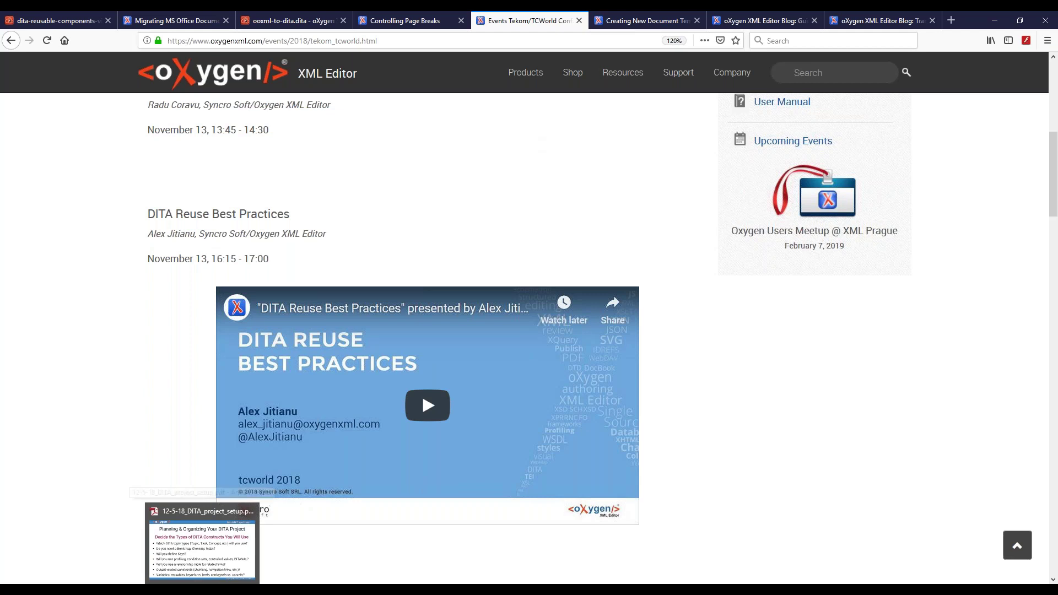
click(202, 551)
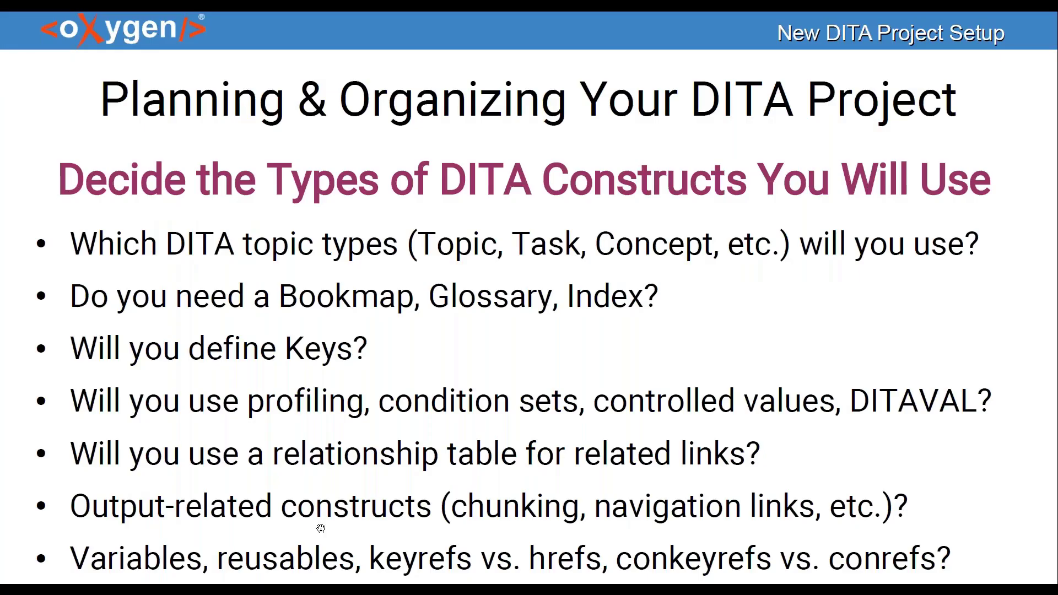
key(Right)
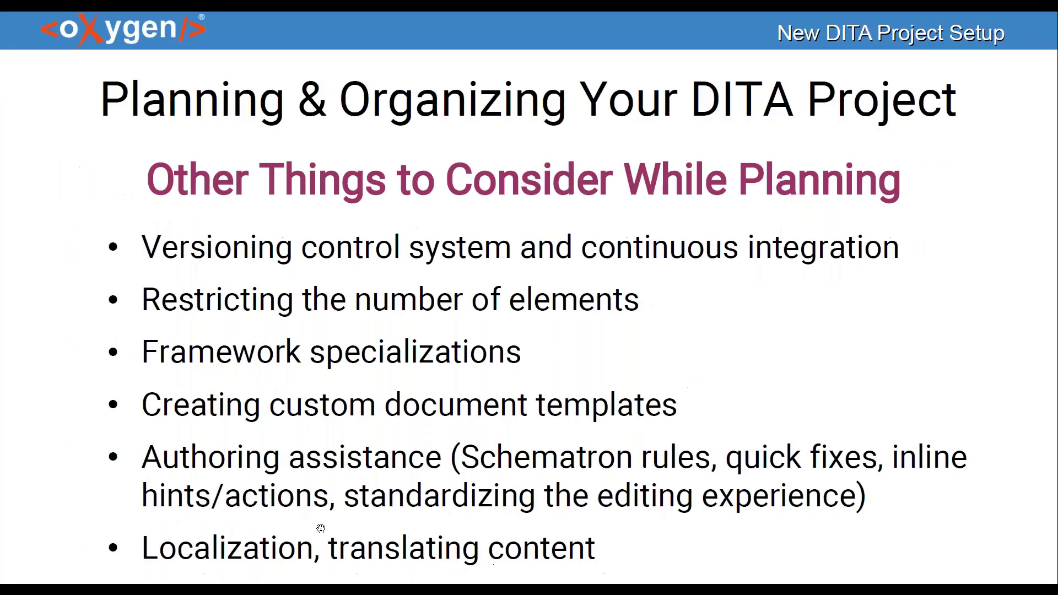
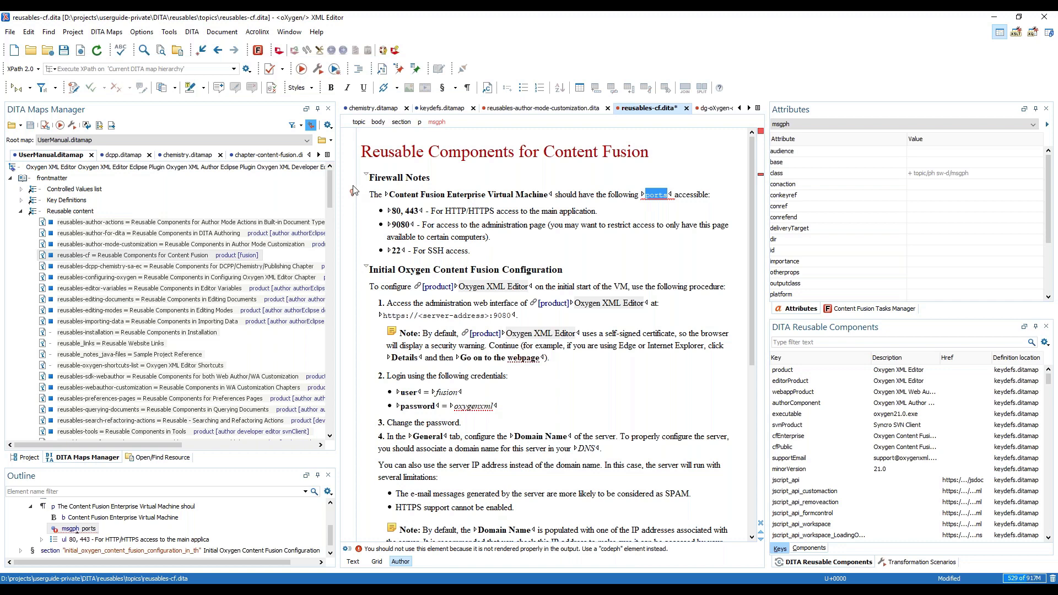
Apply the quick fix that replaces the msgph element around "ports" with codeph in the Firewall Notes of reusables-cf.dita.
click(353, 193)
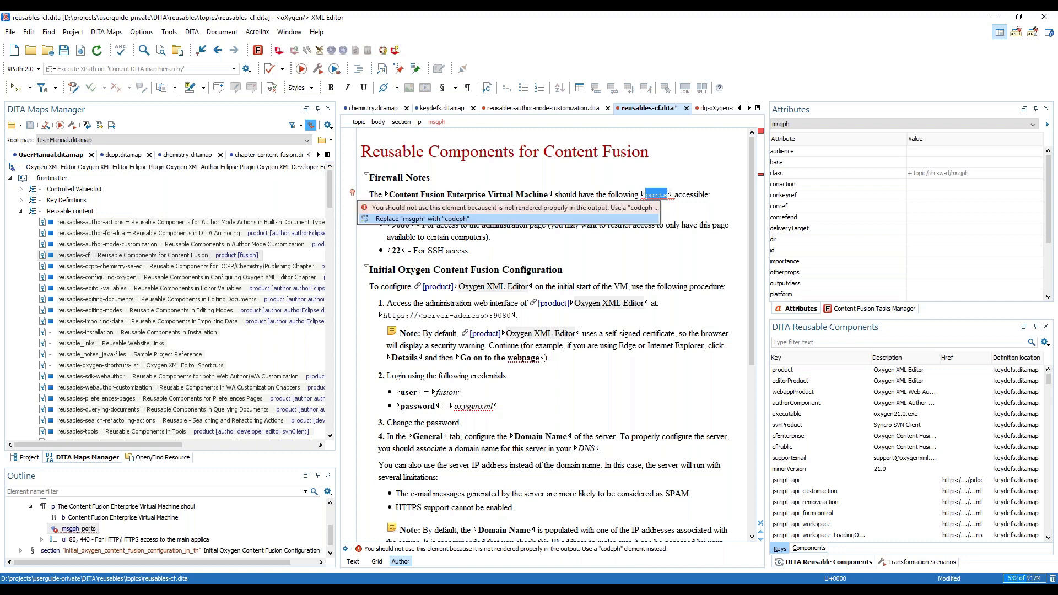
click(431, 220)
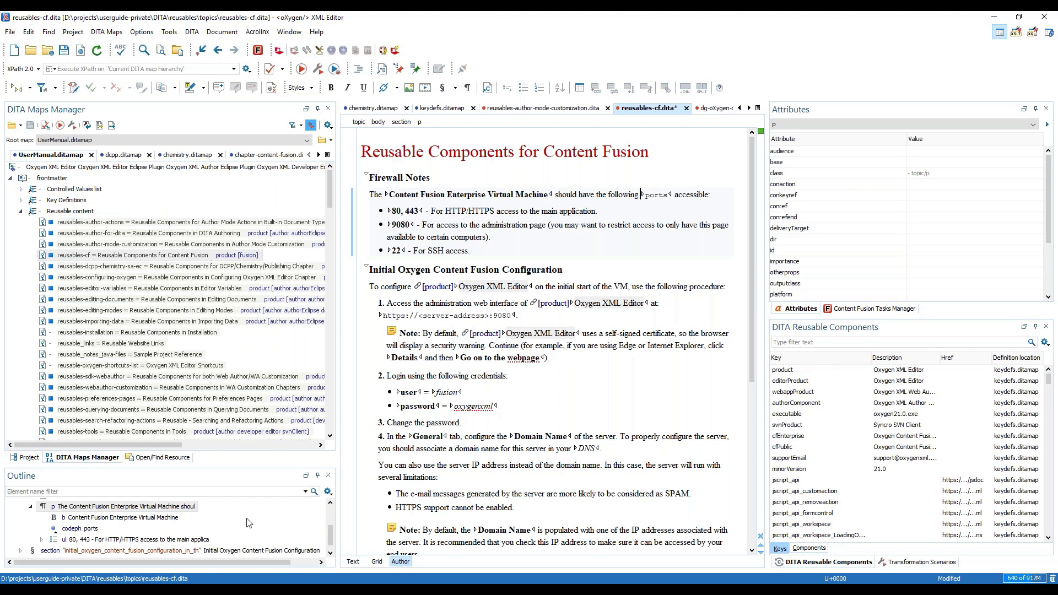
Open the Controlled Values list map in the editor and examine its product values and attribute bindings.
right_click(66, 187)
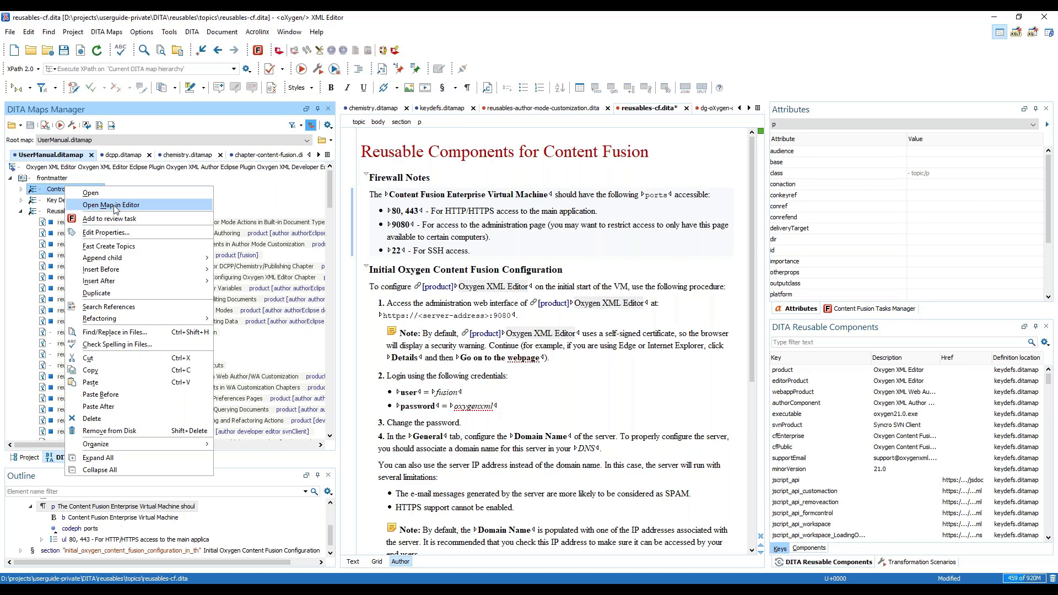
click(113, 205)
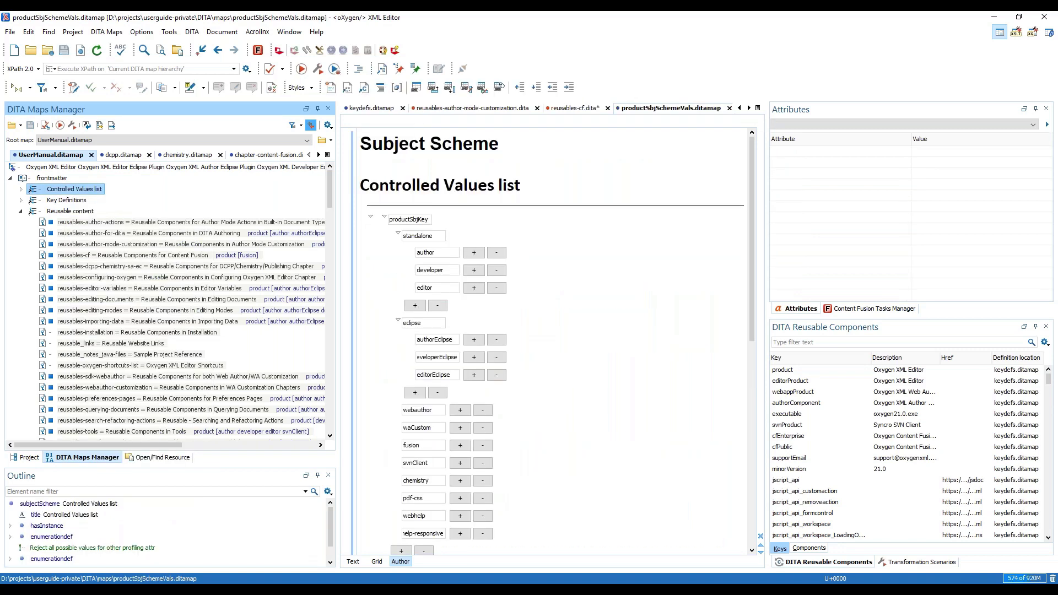
scroll(579, 276, up, 7)
scroll(560, 260, down, 4)
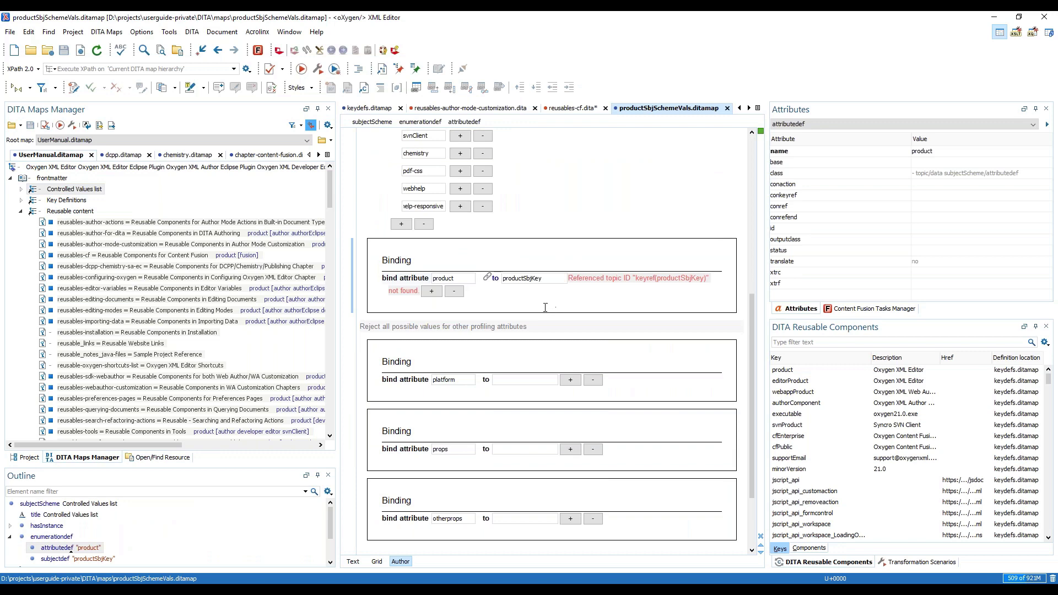
scroll(551, 306, up, 10)
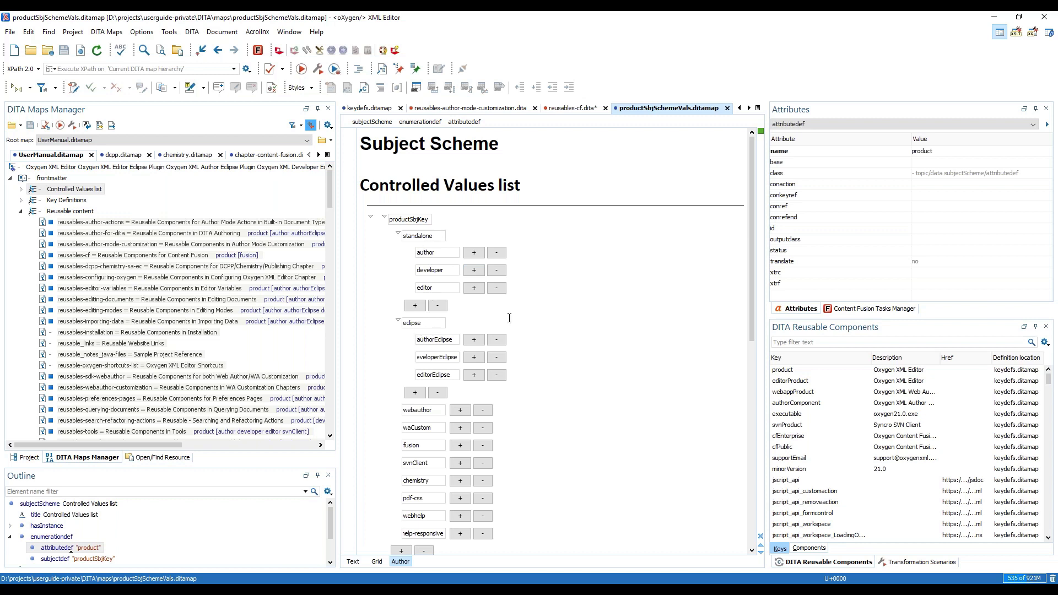
scroll(566, 325, down, 10)
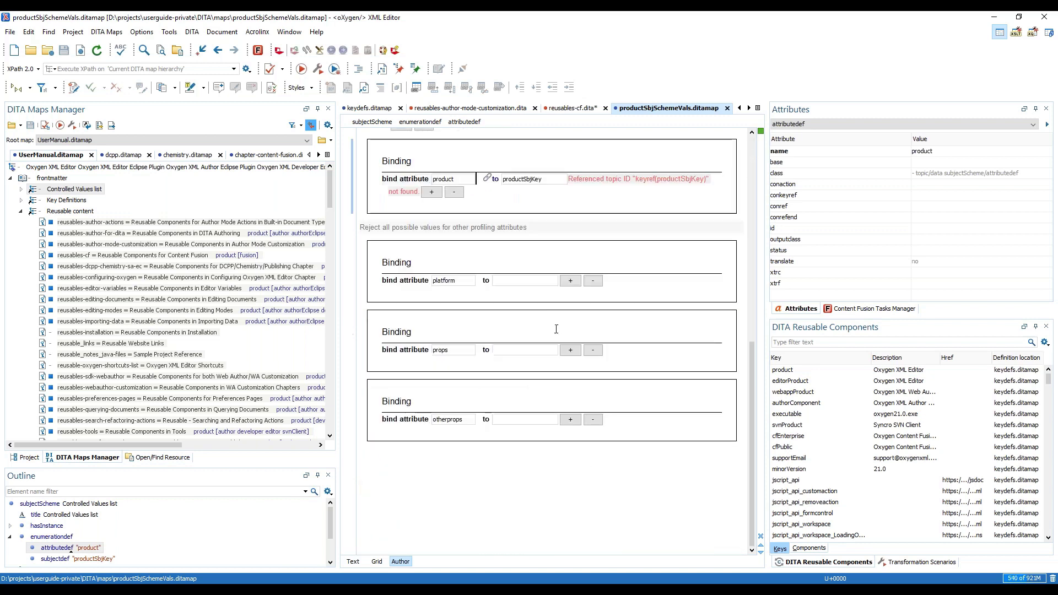
scroll(573, 303, up, 6)
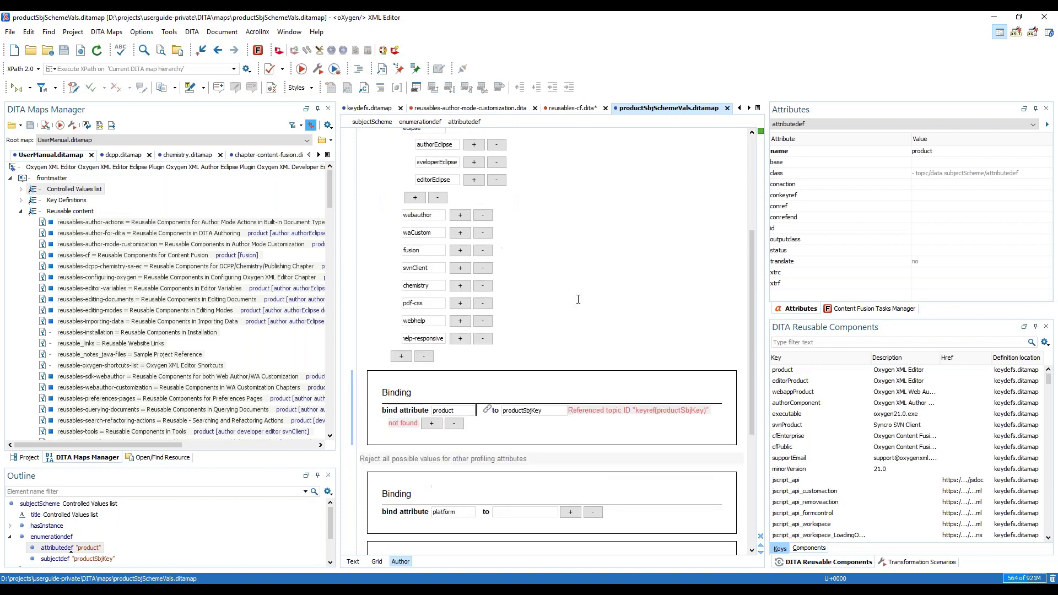
scroll(462, 109, up, 3)
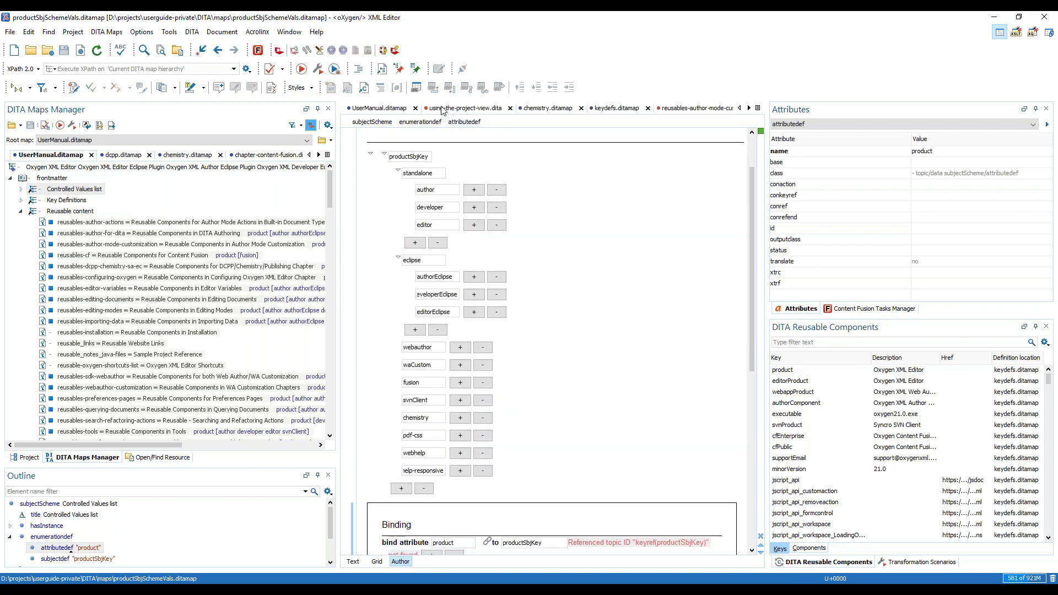
Switch to using-the-project-view.dita and look through the product profiling values offered for the Project View figure.
click(441, 108)
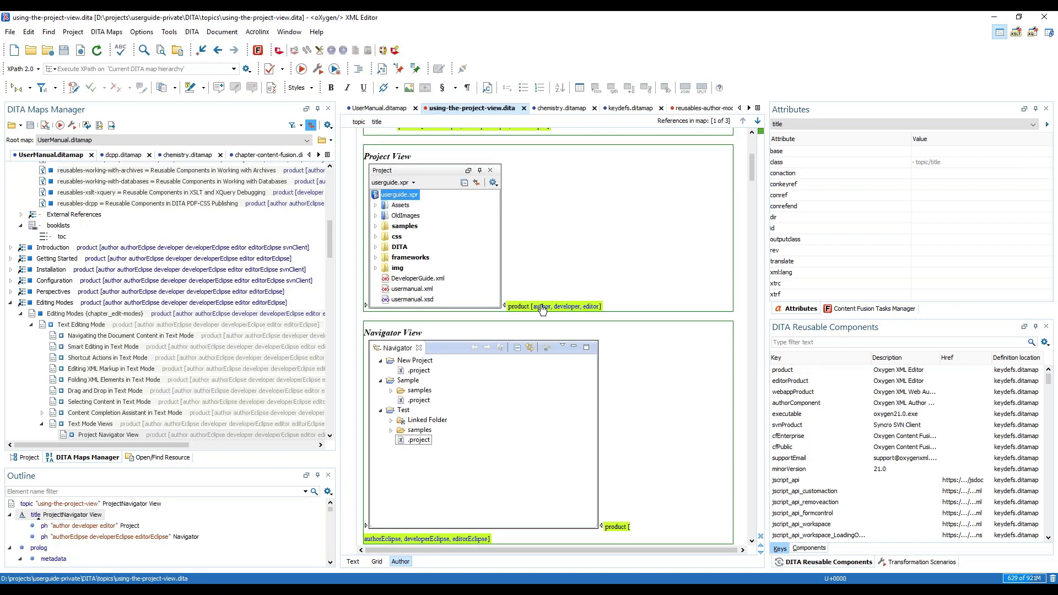
click(541, 307)
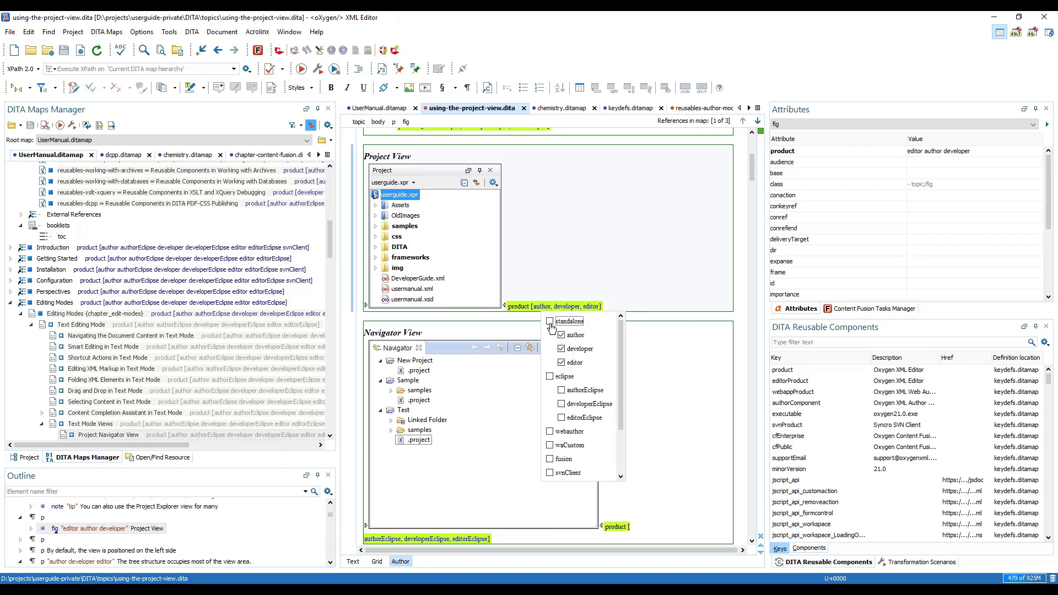
scroll(569, 375, down, 4)
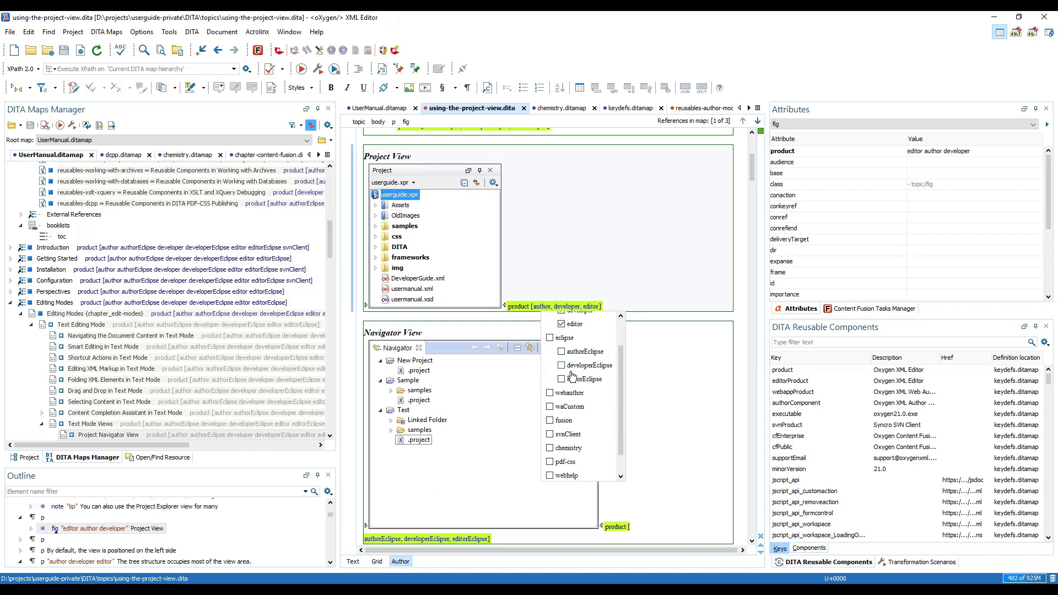
scroll(571, 375, up, 2)
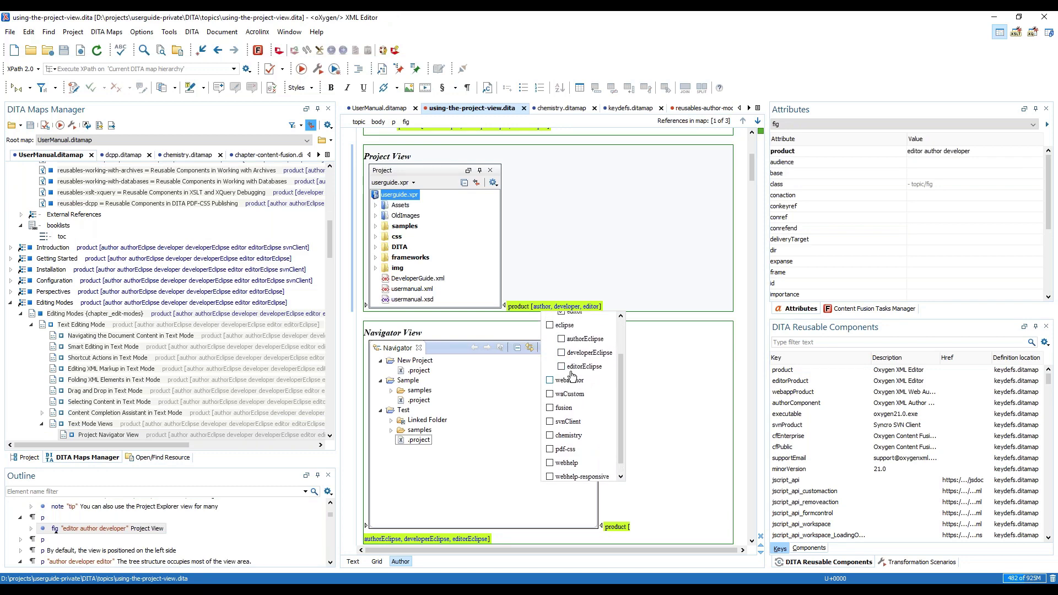
scroll(572, 376, up, 2)
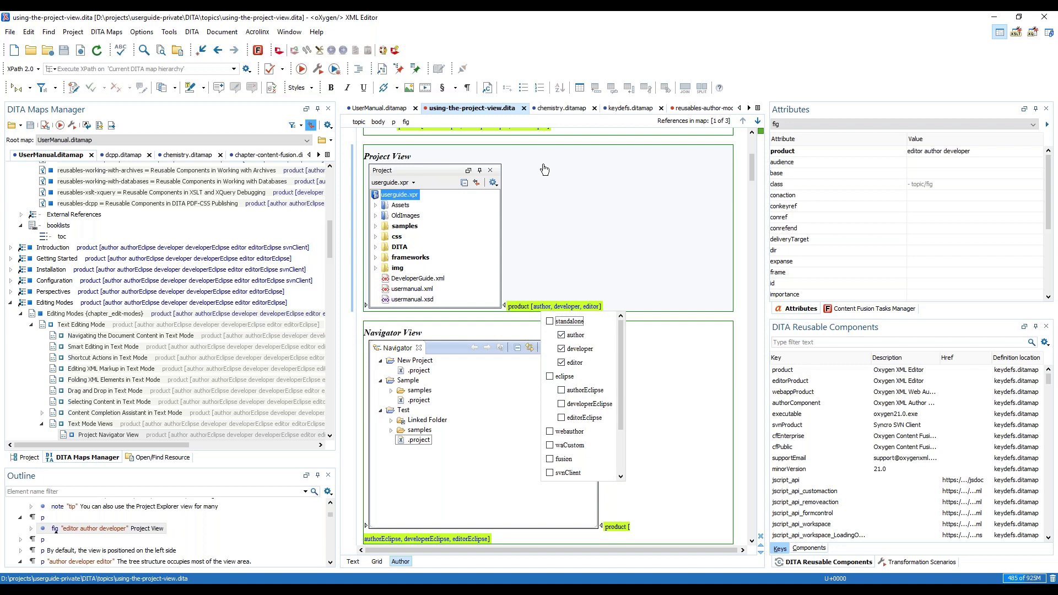
Open the Profiling Settings for the DITA map to show its profiling attributes and condition sets.
scroll(133, 199, up, 9)
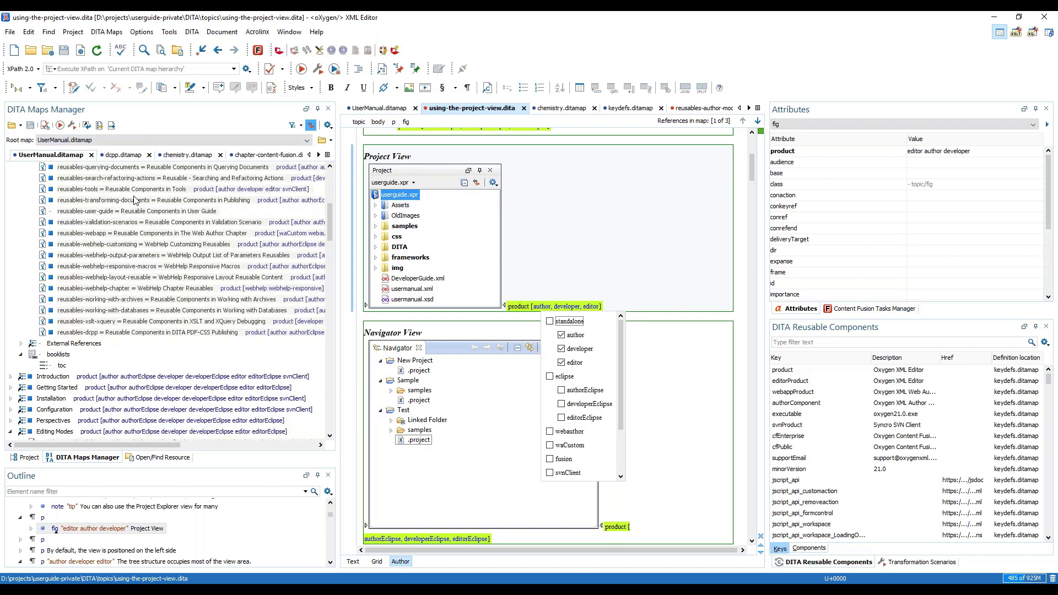
scroll(134, 199, up, 2)
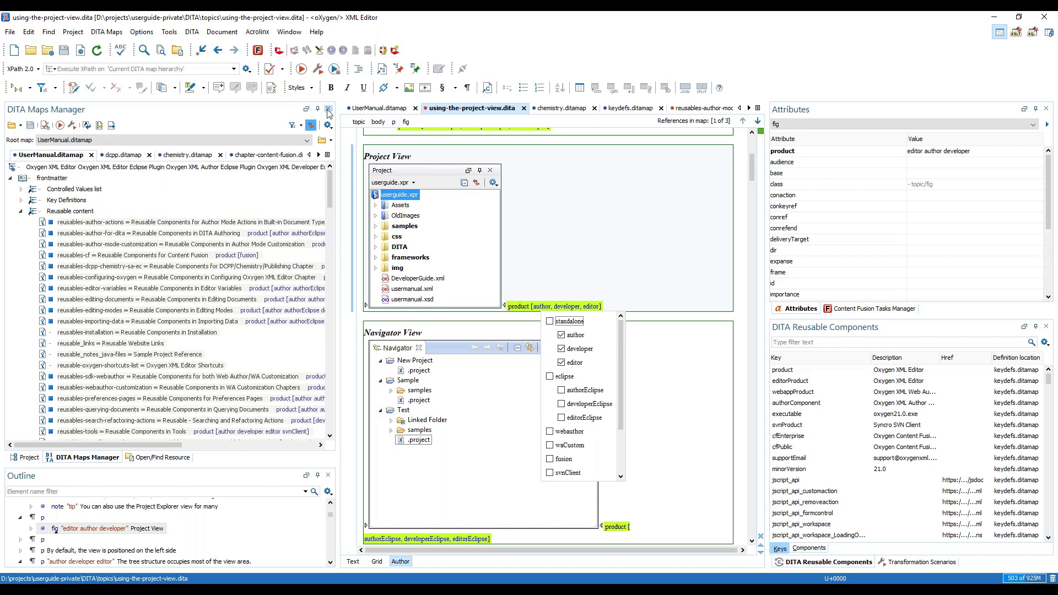
click(300, 127)
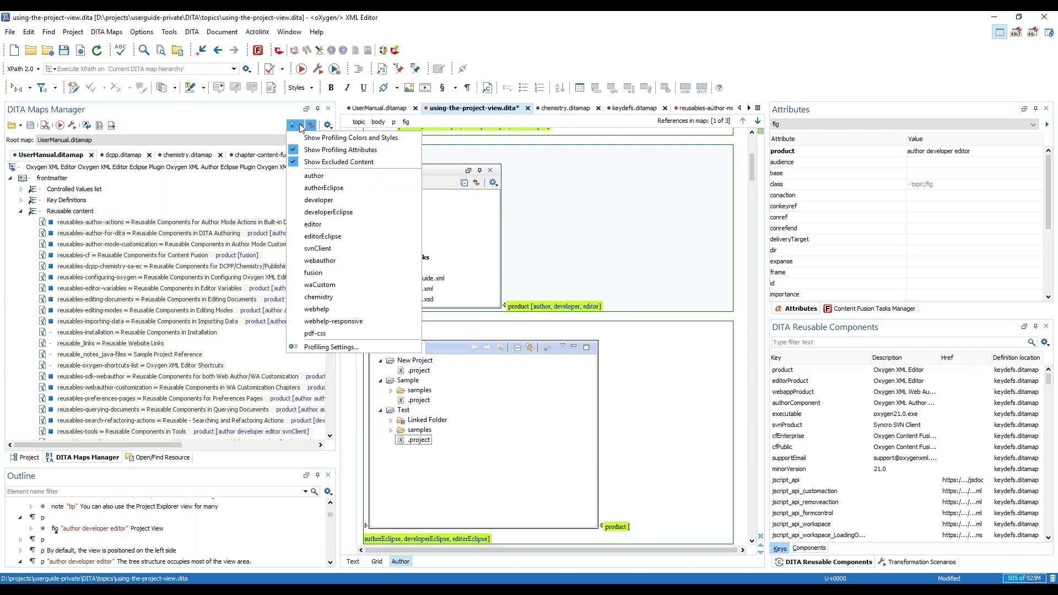
click(332, 347)
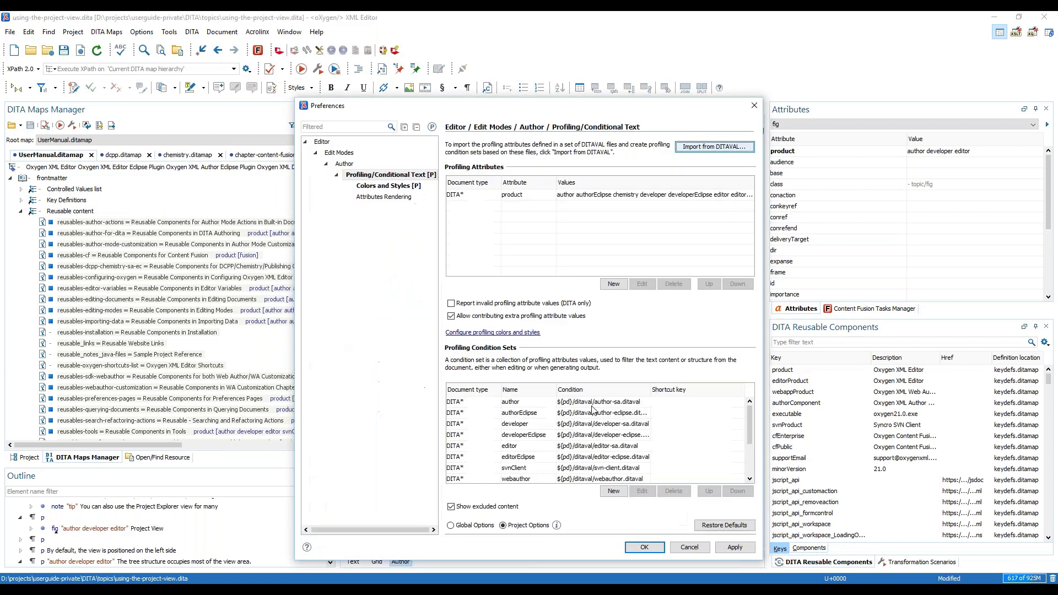
Examine the DITAVAL file and conditions defined for the author profiling condition set, and leave the preferences without changing anything.
click(591, 403)
click(642, 491)
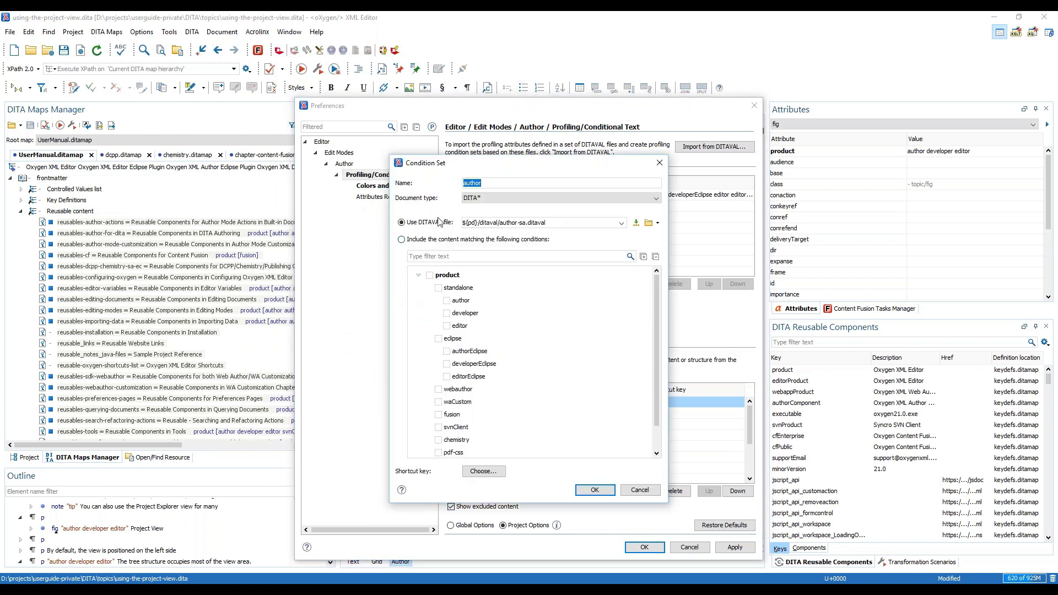
click(635, 494)
click(639, 490)
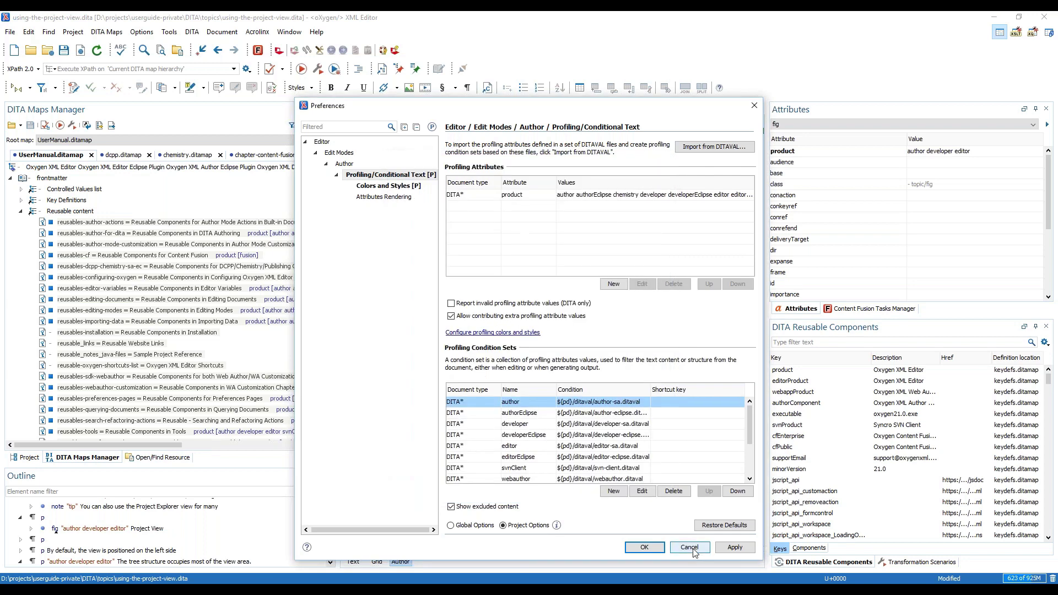
click(692, 550)
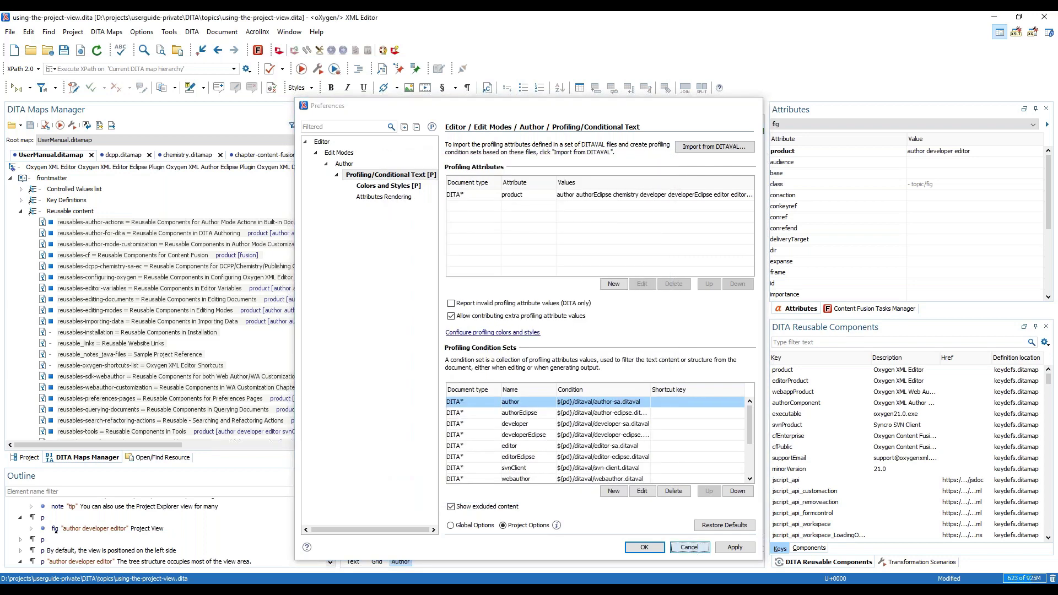
Open content-fusion.ditaval from the project's DITA/ditaval folder to view its product include and exclude rules.
click(25, 457)
scroll(329, 377, up, 10)
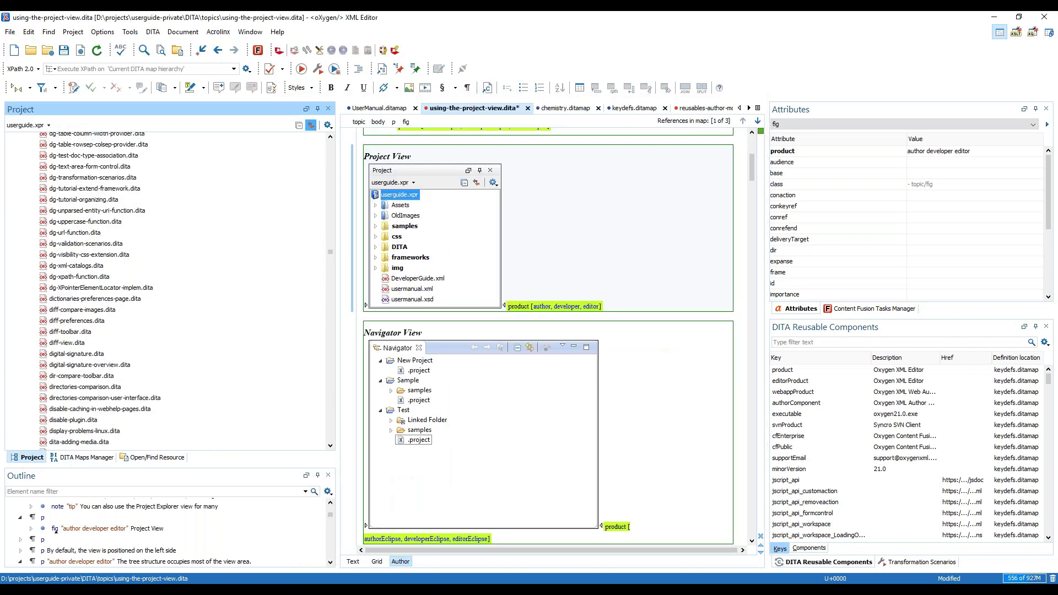
drag(330, 252, 328, 138)
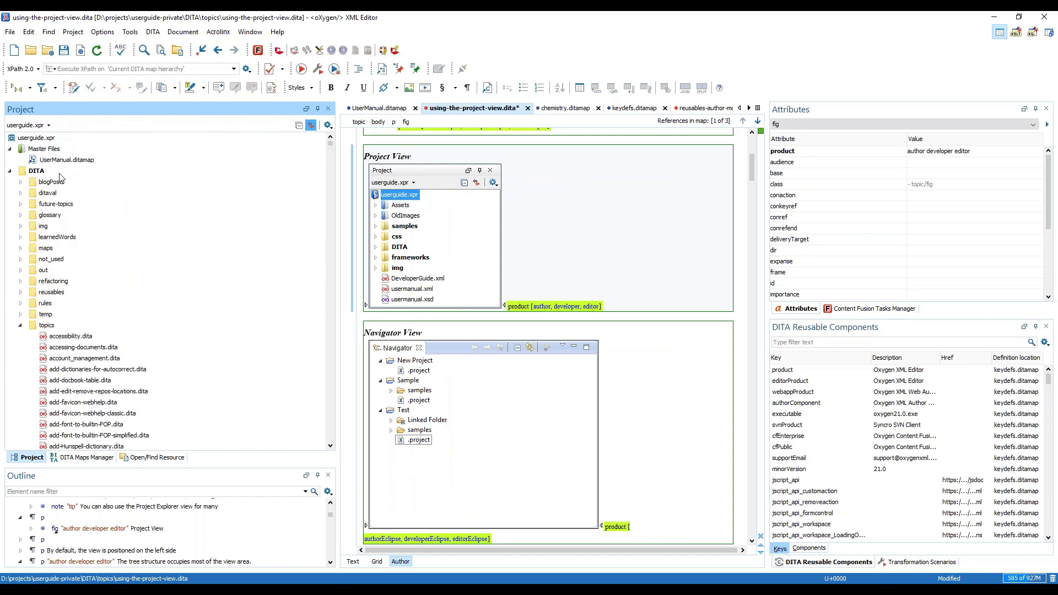
click(20, 193)
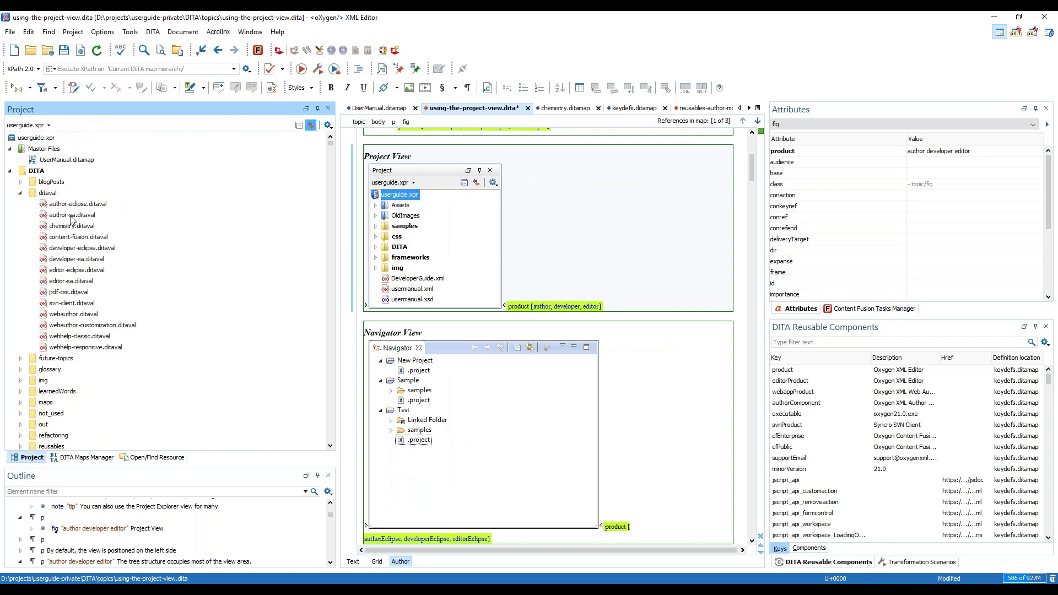
double_click(78, 237)
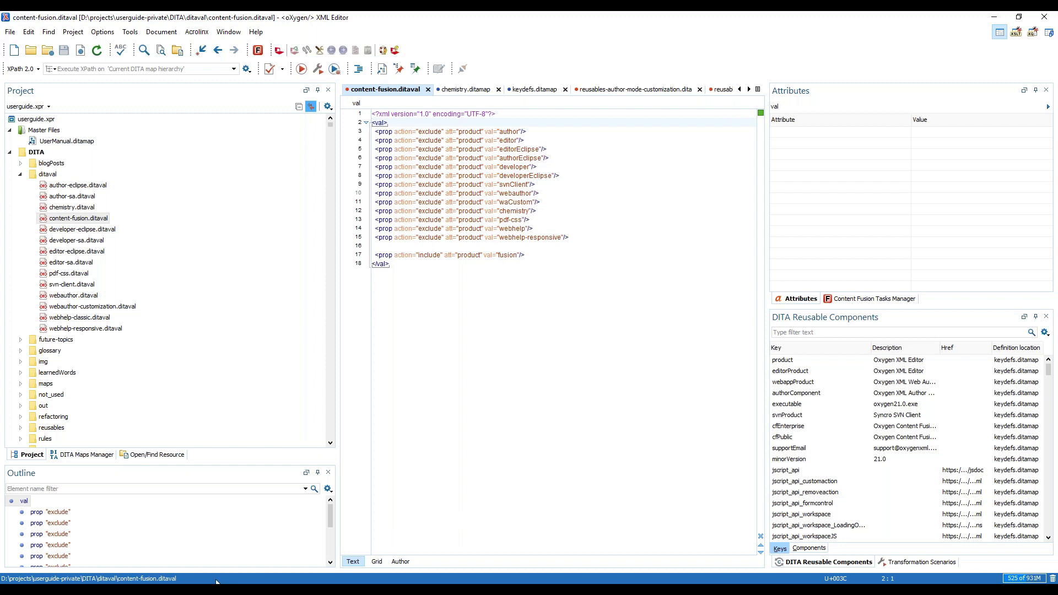
Show the planning slides in Adobe Reader, and switch to the browser to open the Creating Oxygen Frameworks webinar from Oxygen's past events.
mouse_move(201, 590)
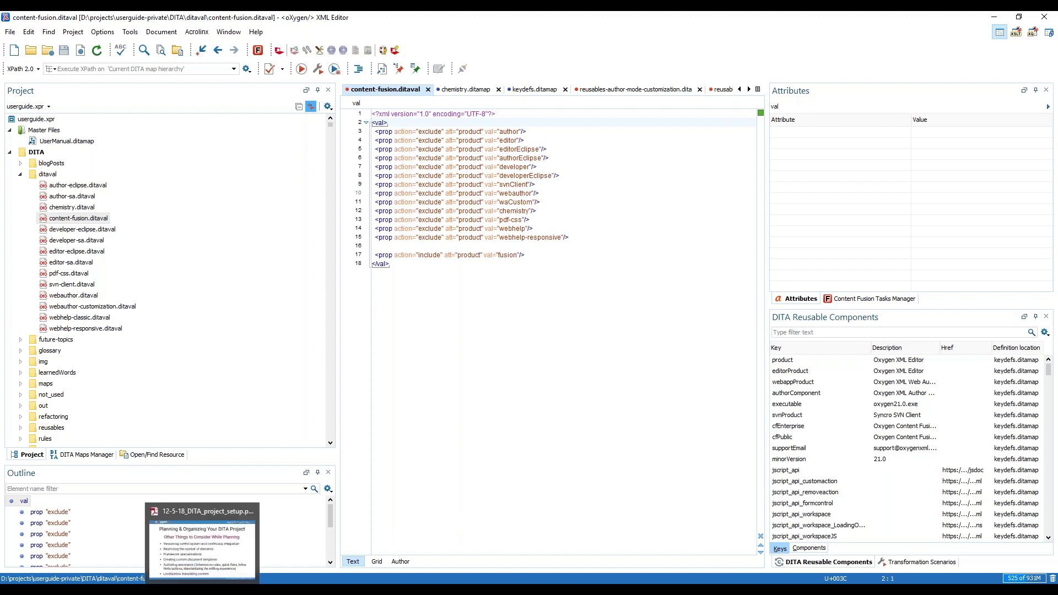
click(201, 589)
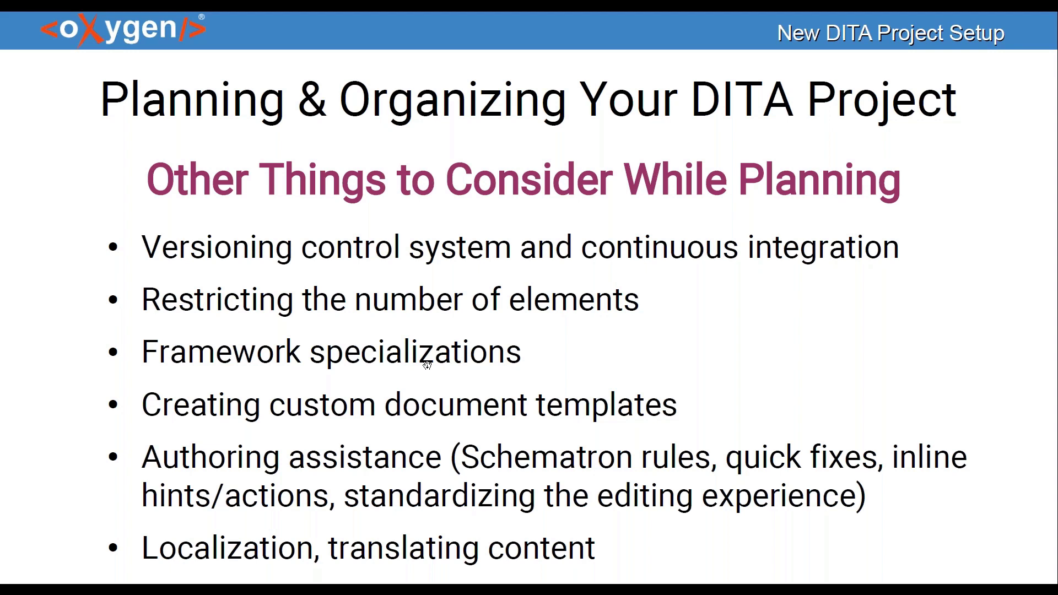
key(alt+Tab)
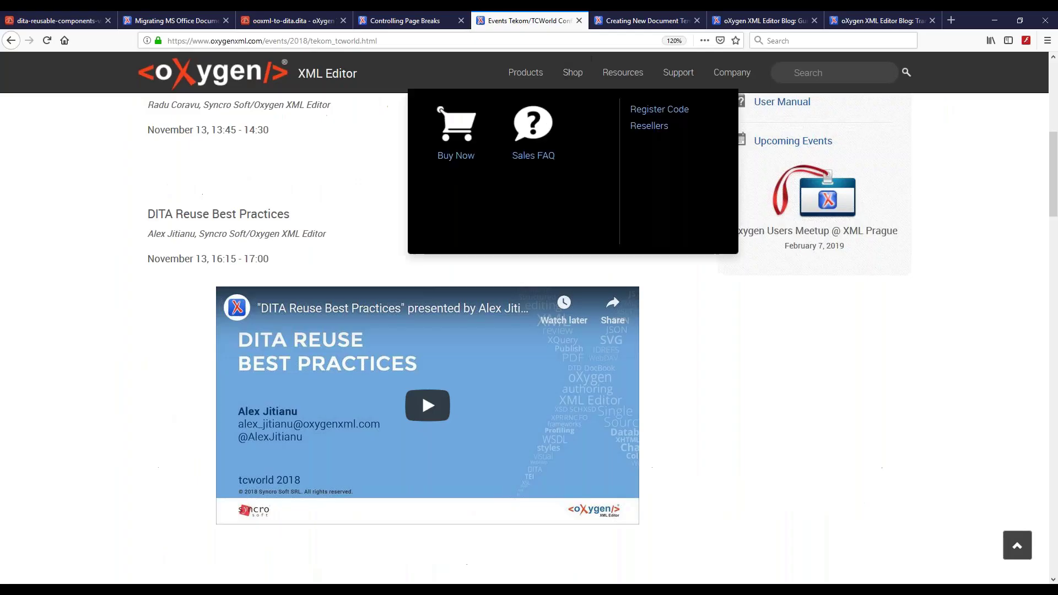
mouse_move(716, 72)
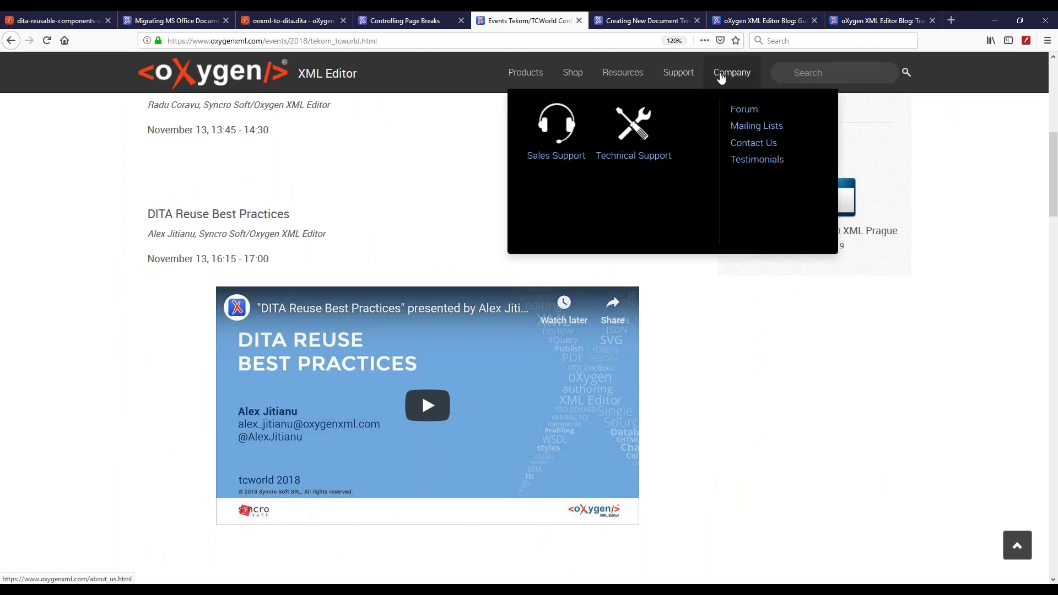
click(683, 127)
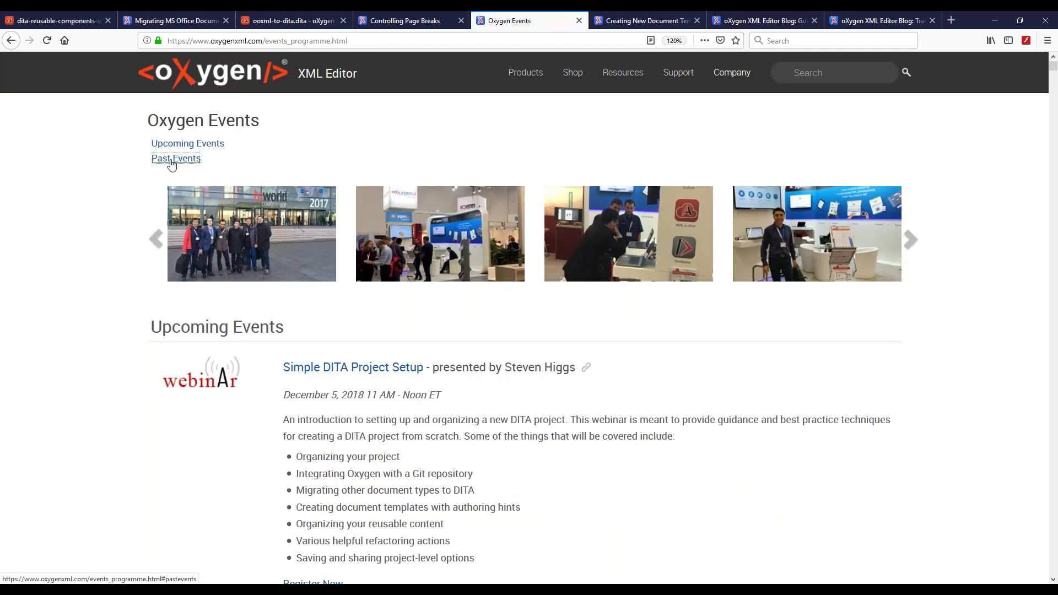
click(171, 160)
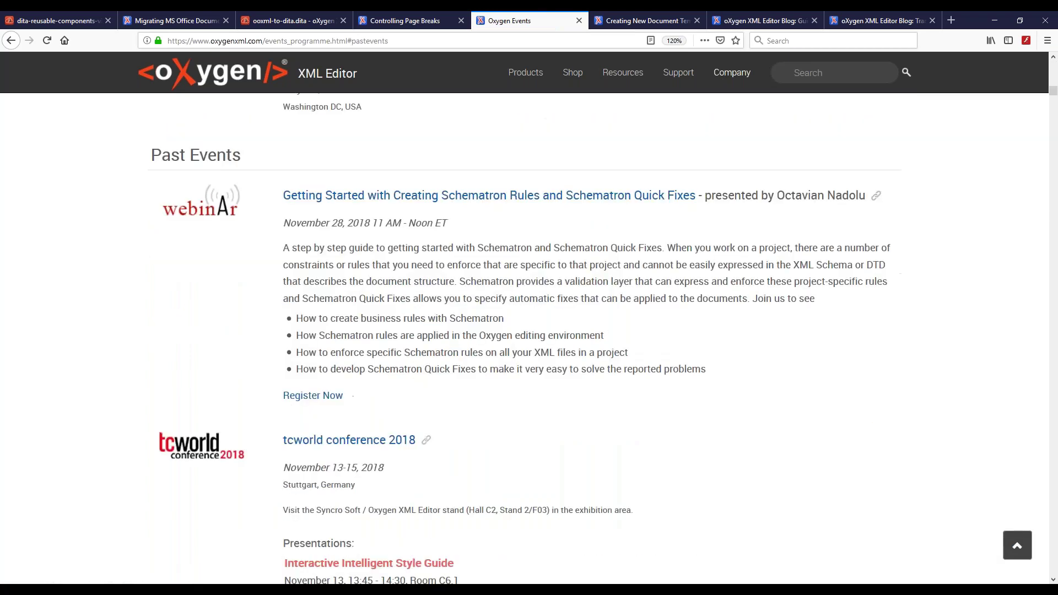
scroll(404, 319, down, 10)
scroll(403, 322, down, 2)
scroll(402, 321, up, 3)
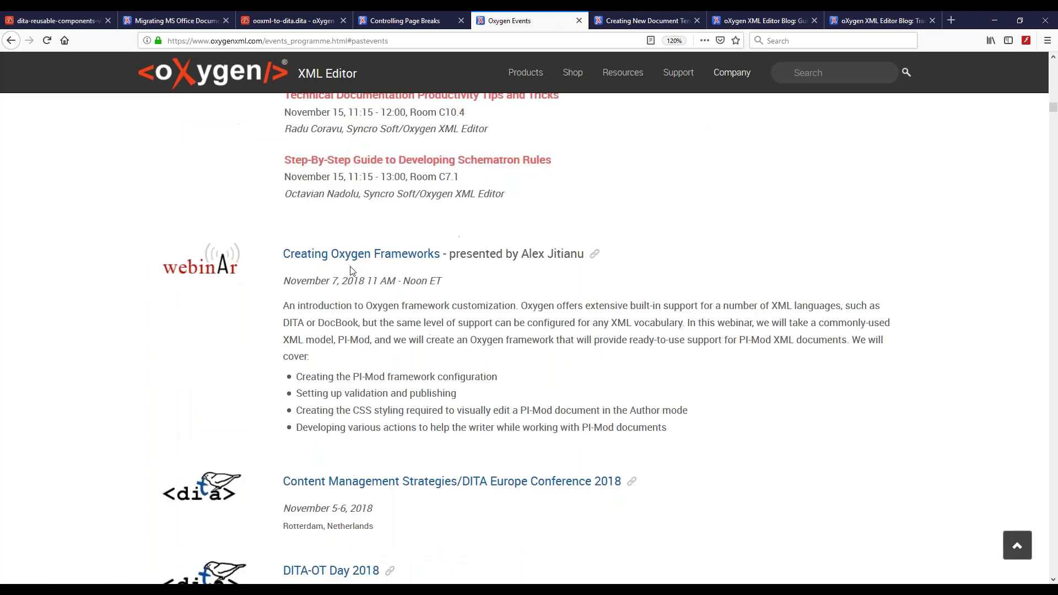
click(358, 253)
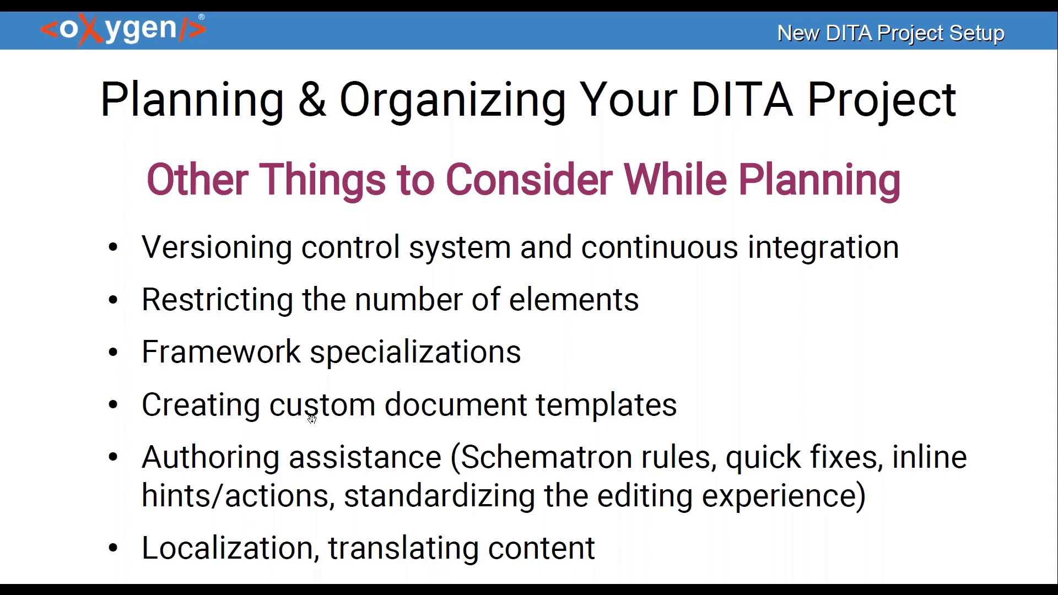
Switch from the slides to the browser and view the Creating New Document Templates topic in the Oxygen user guide.
key(alt+Tab)
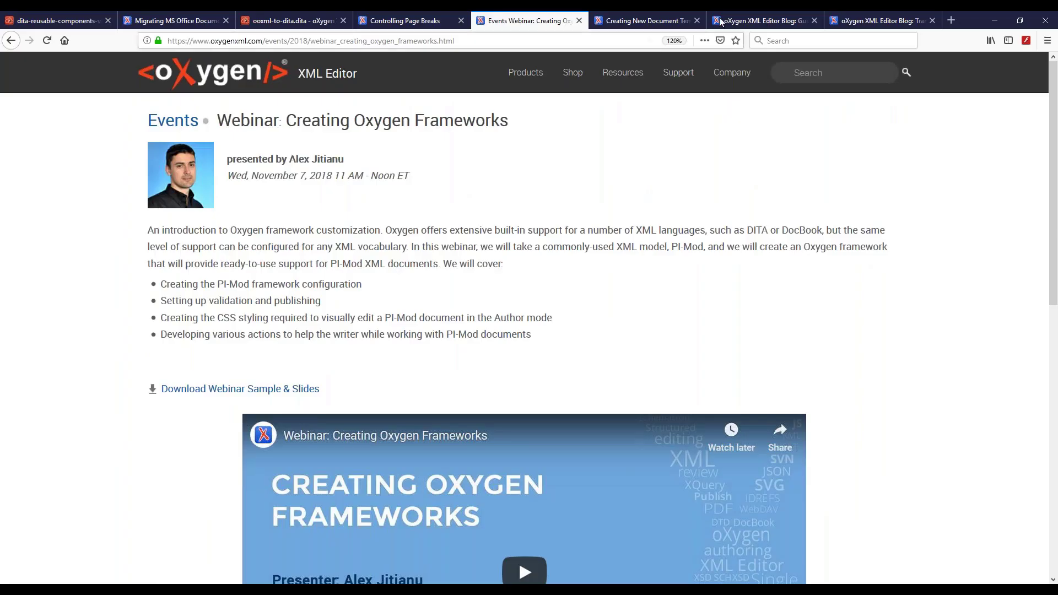
click(643, 25)
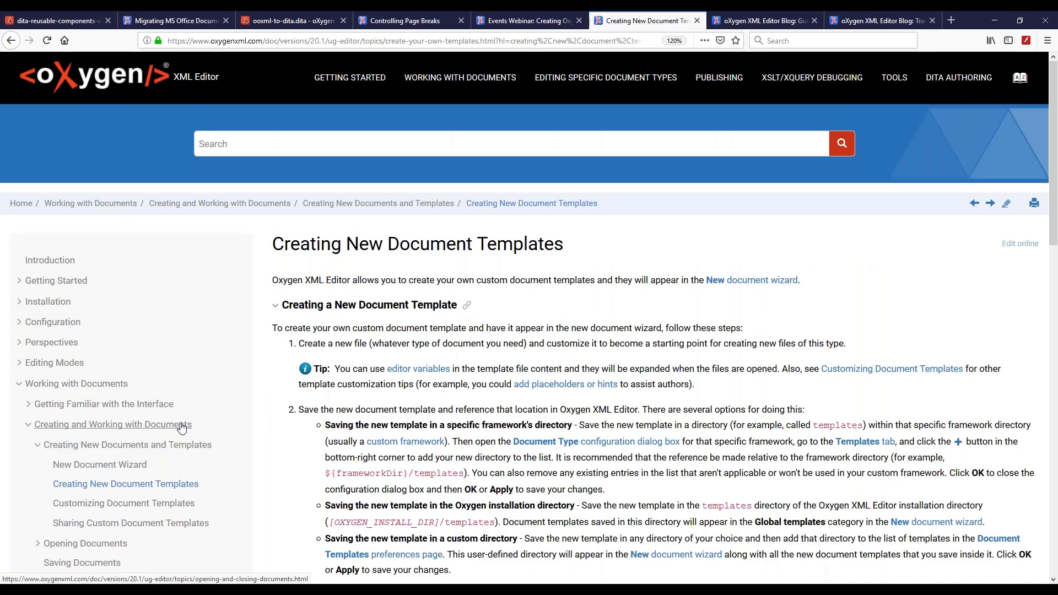
scroll(181, 427, down, 1)
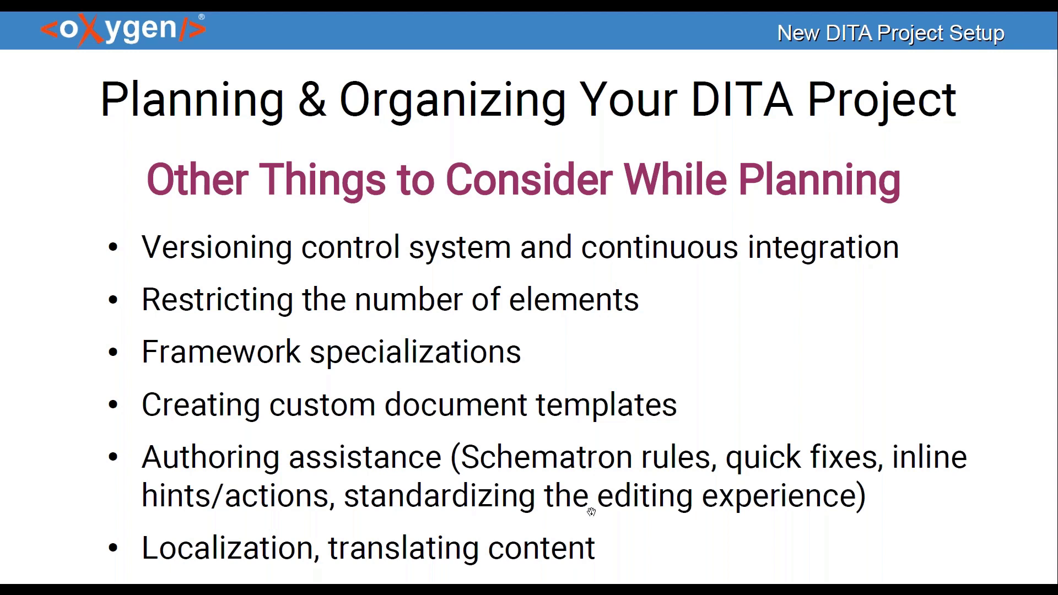
Return from the slides to Oxygen's past events in the browser and open the webinar on creating Schematron Rules and Quick Fixes.
key(alt+Tab)
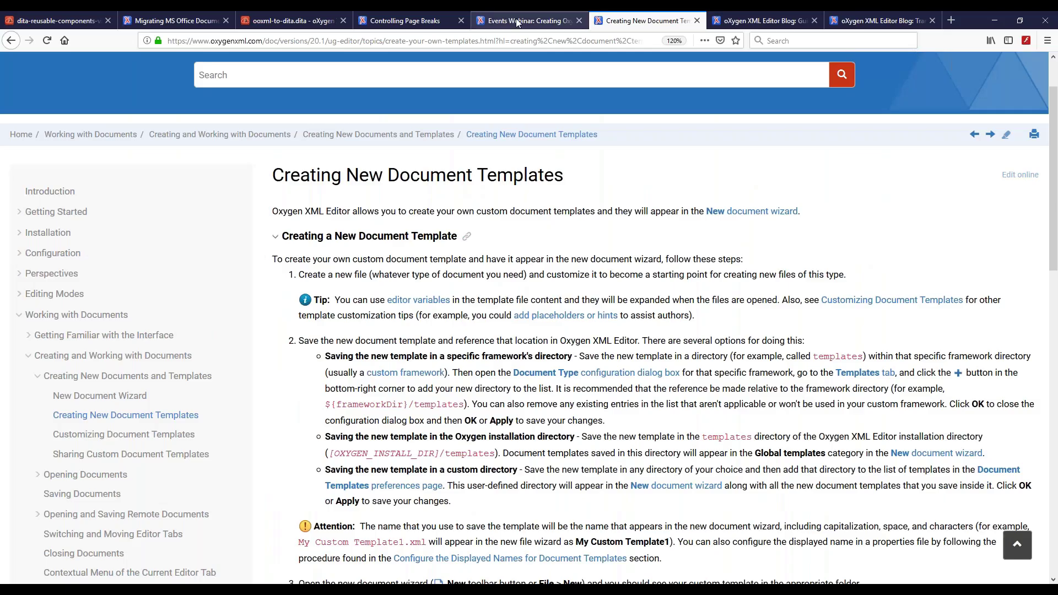
click(508, 22)
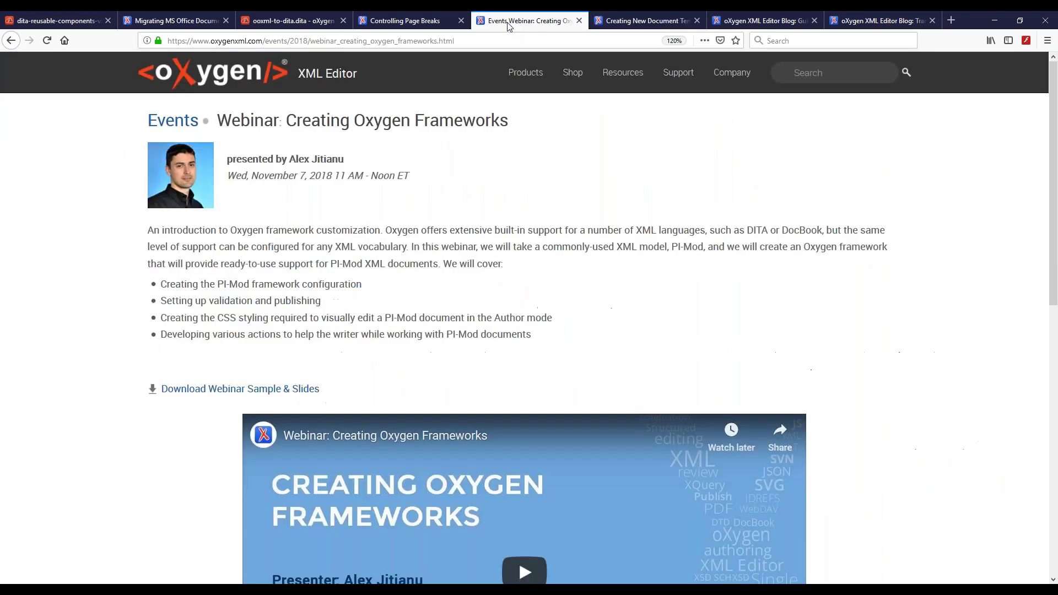
click(12, 40)
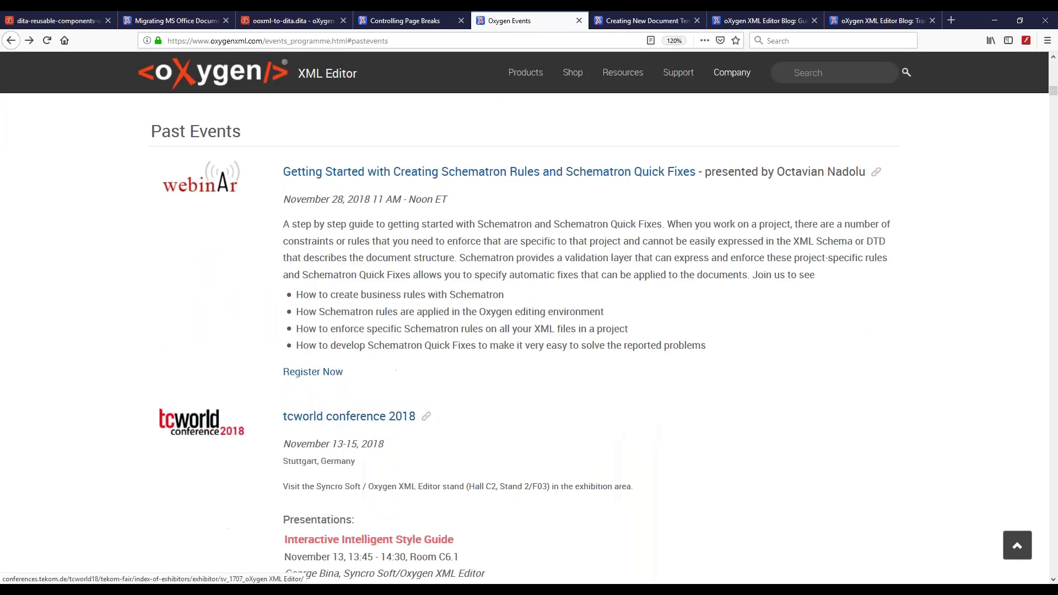
scroll(522, 193, up, 1)
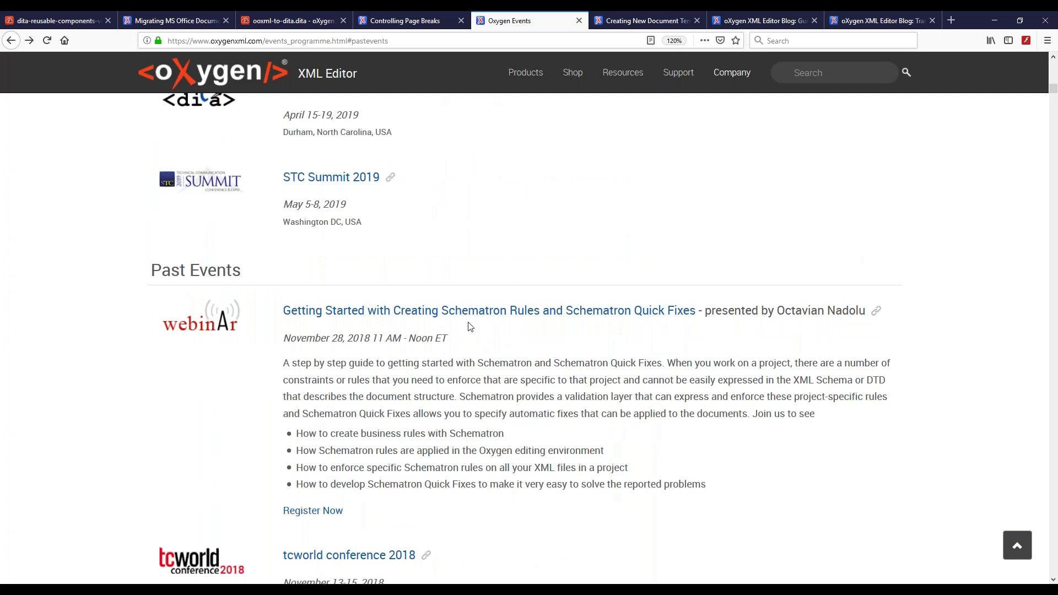
click(591, 312)
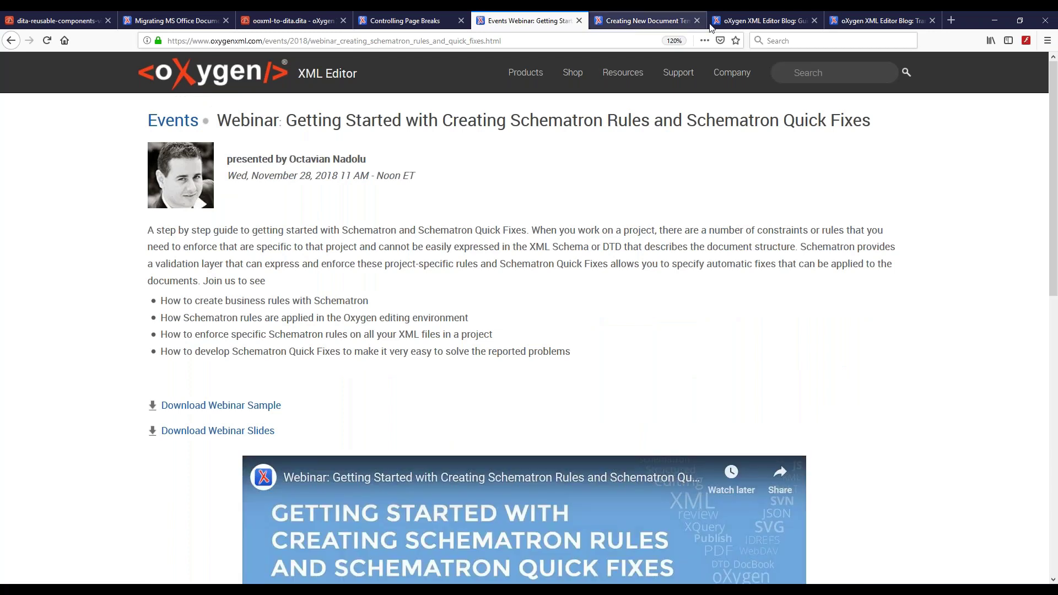
Bring up the Guided DITA Authoring Solution blog post and check where the Oxygen website's resources list the Blog.
click(770, 25)
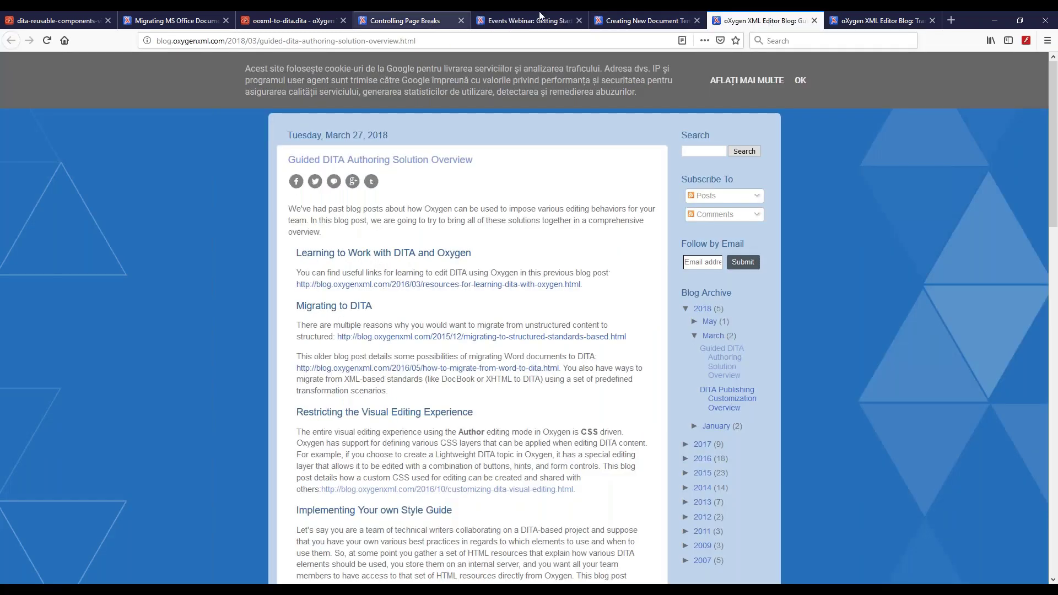
click(528, 20)
mouse_move(613, 72)
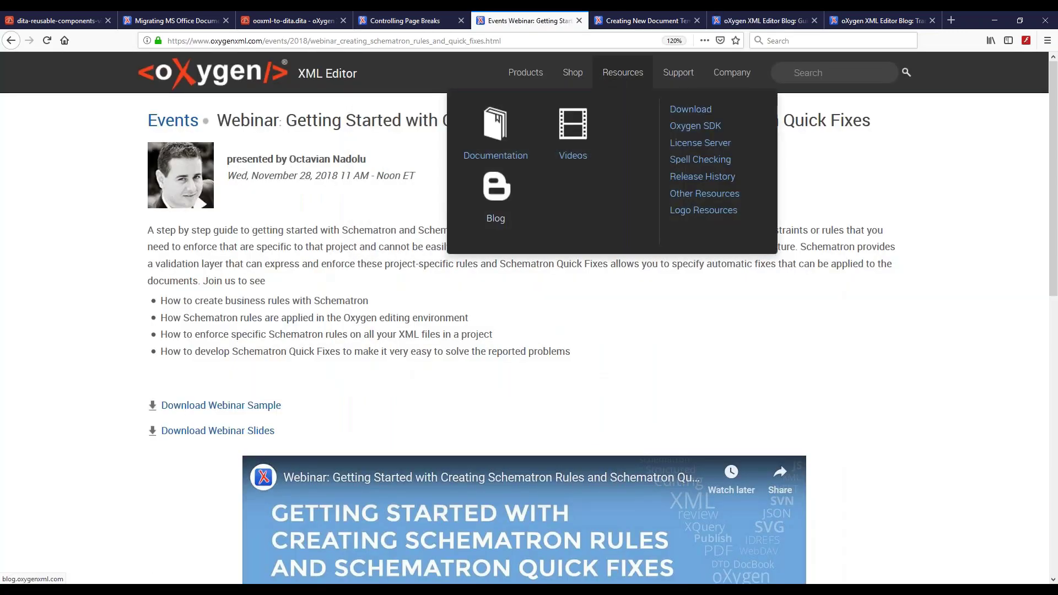
Read through the Guided DITA Authoring Solution Overview post, from learning and migration to controlled values, business rules, validation and sharing settings.
click(738, 16)
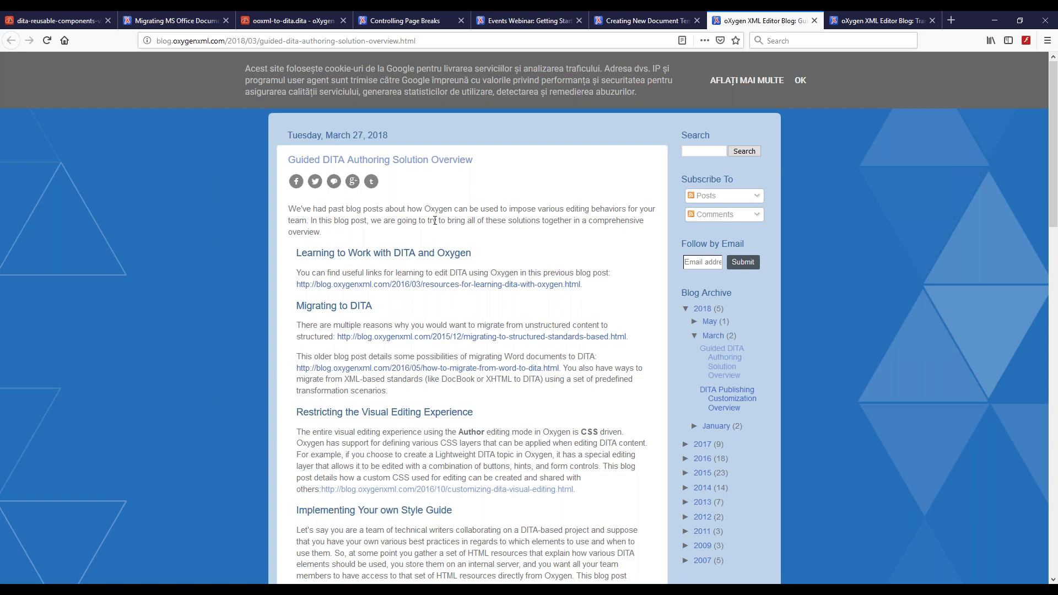
scroll(484, 221, down, 1)
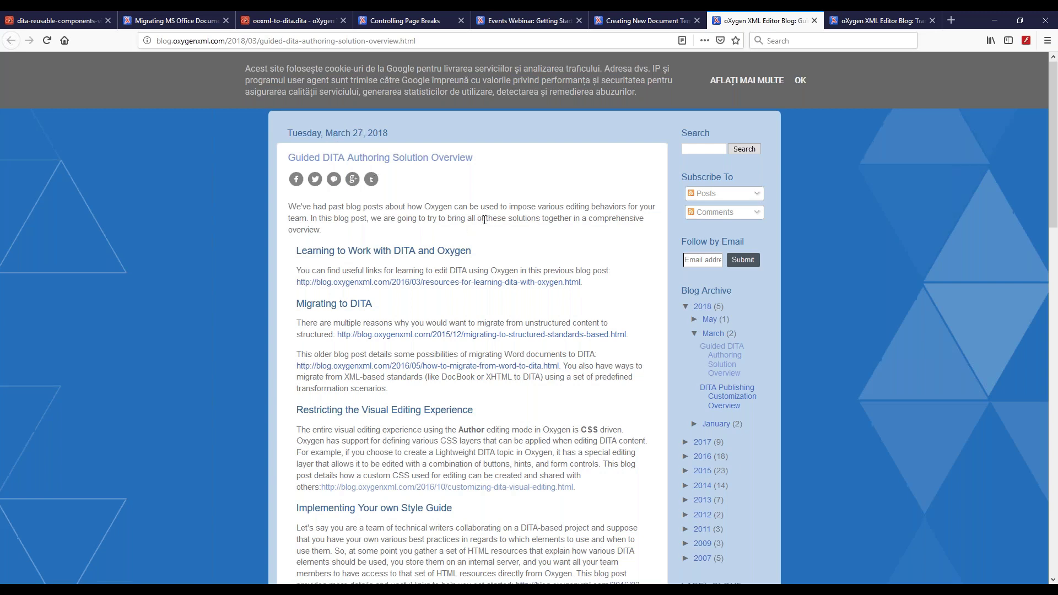
scroll(469, 223, down, 2)
scroll(502, 178, up, 1)
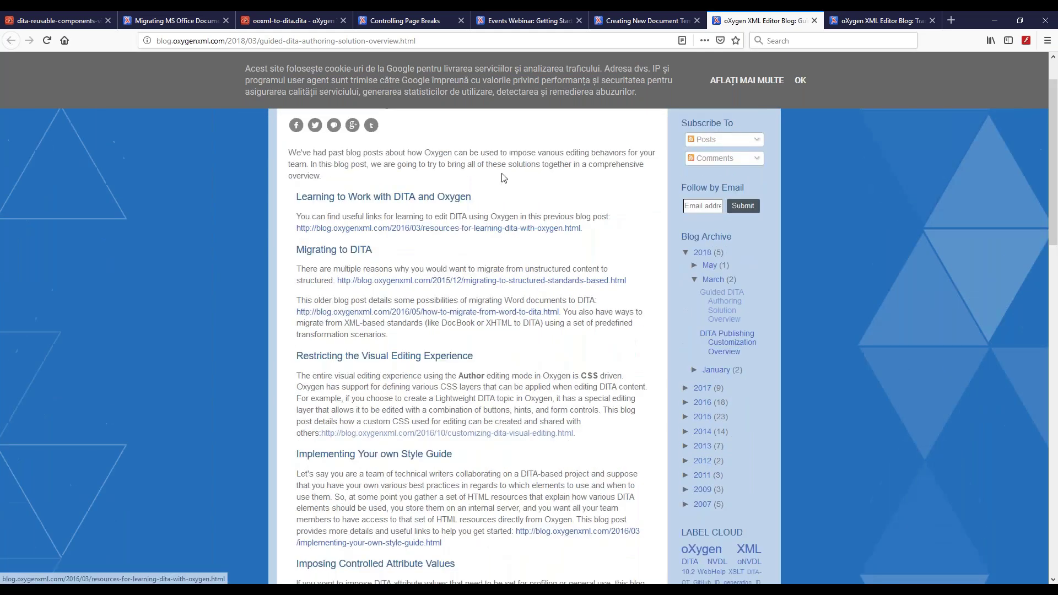
scroll(503, 178, up, 1)
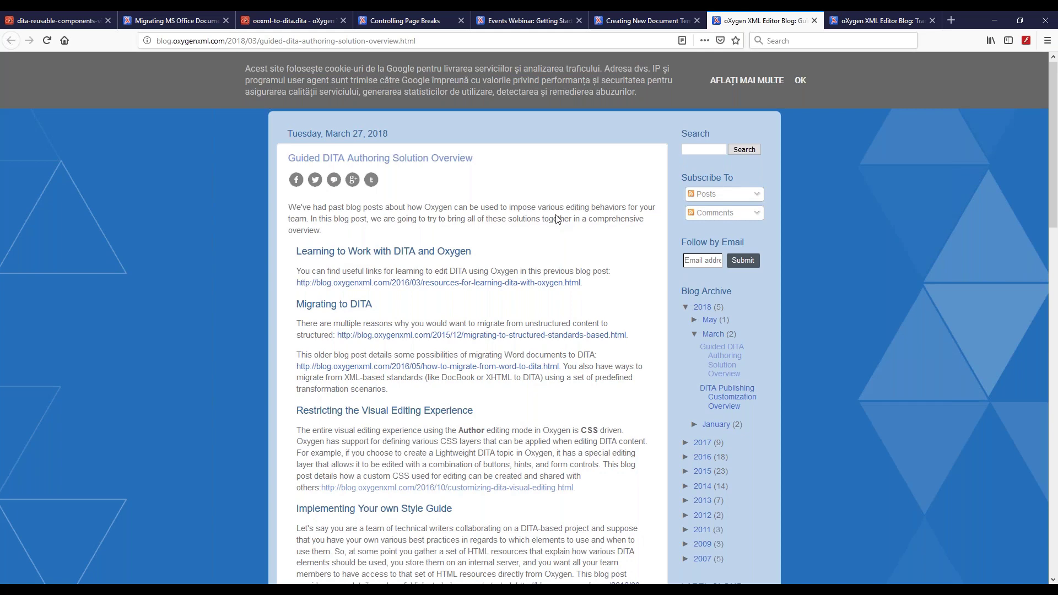
scroll(359, 301, down, 2)
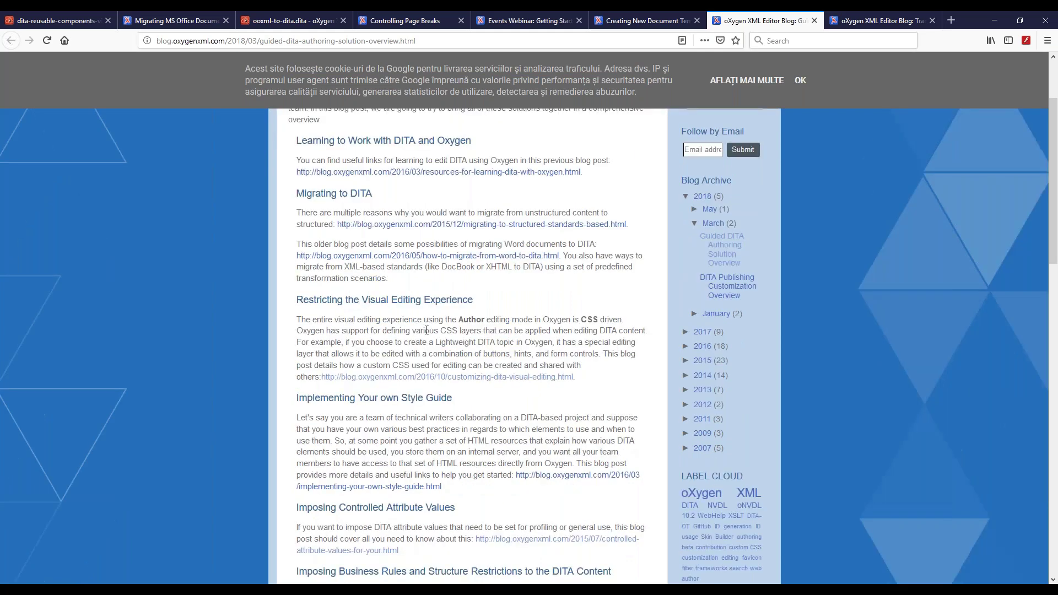
scroll(331, 247, down, 3)
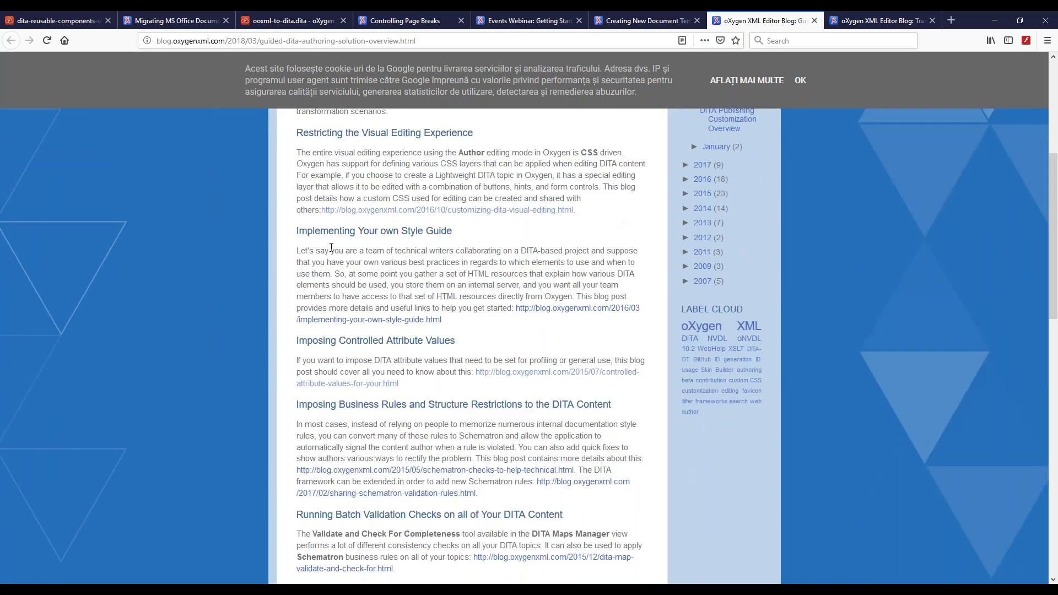
scroll(400, 283, down, 2)
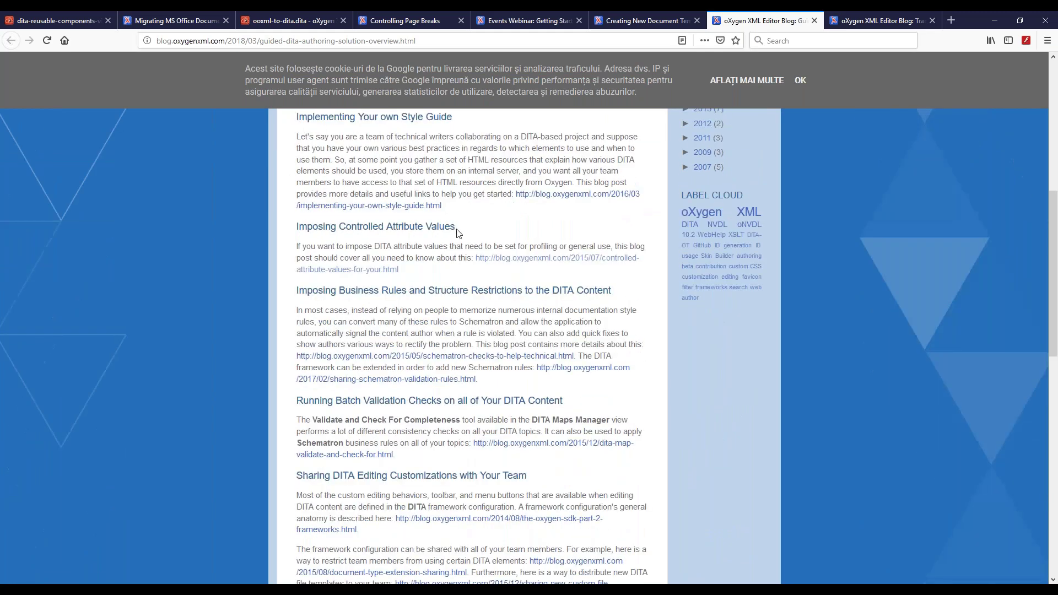
scroll(360, 184, down, 2)
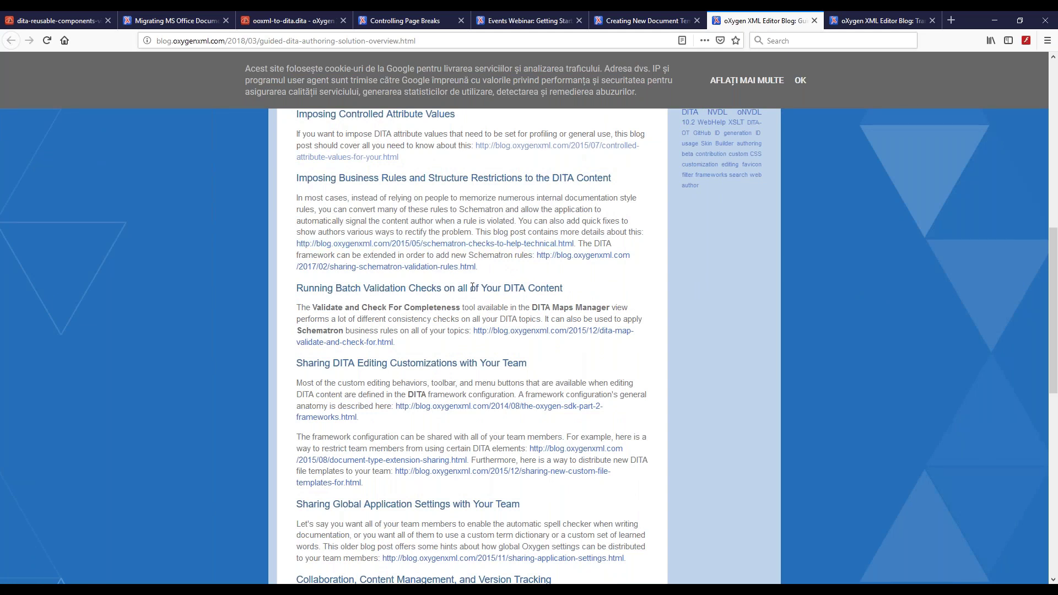
scroll(437, 395, down, 1)
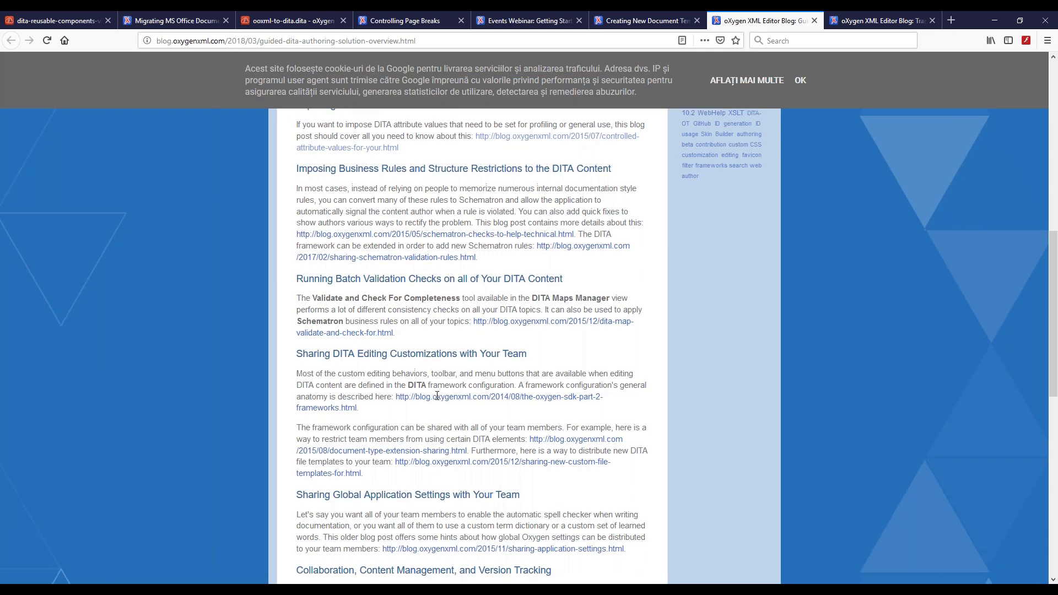
mouse_move(202, 590)
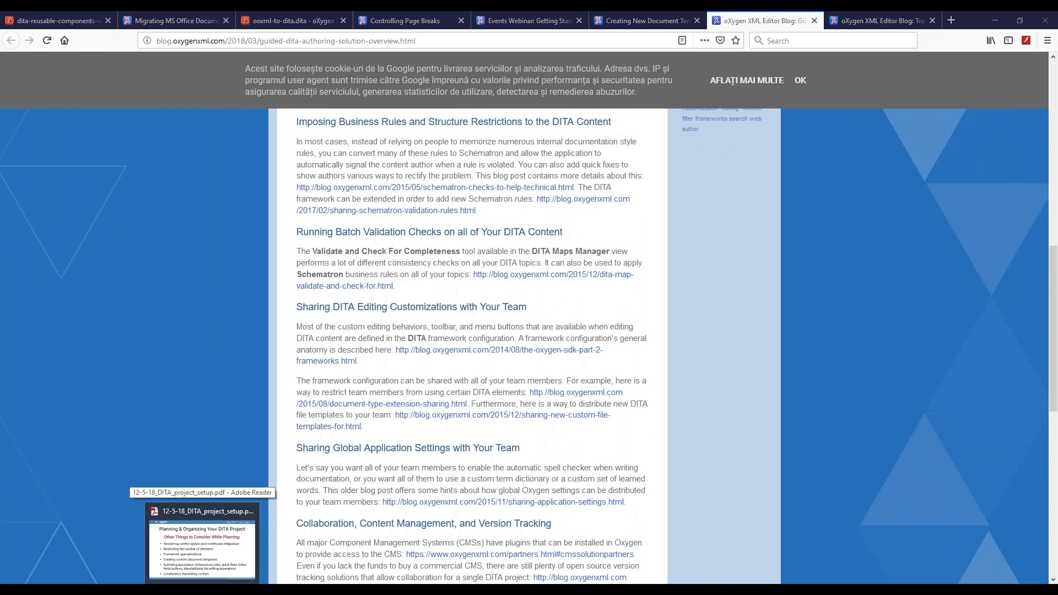
Bring up the other open Oxygen blog post in the browser, and advance the slides to Project Folder Structure and DITA Map Structure.
click(237, 565)
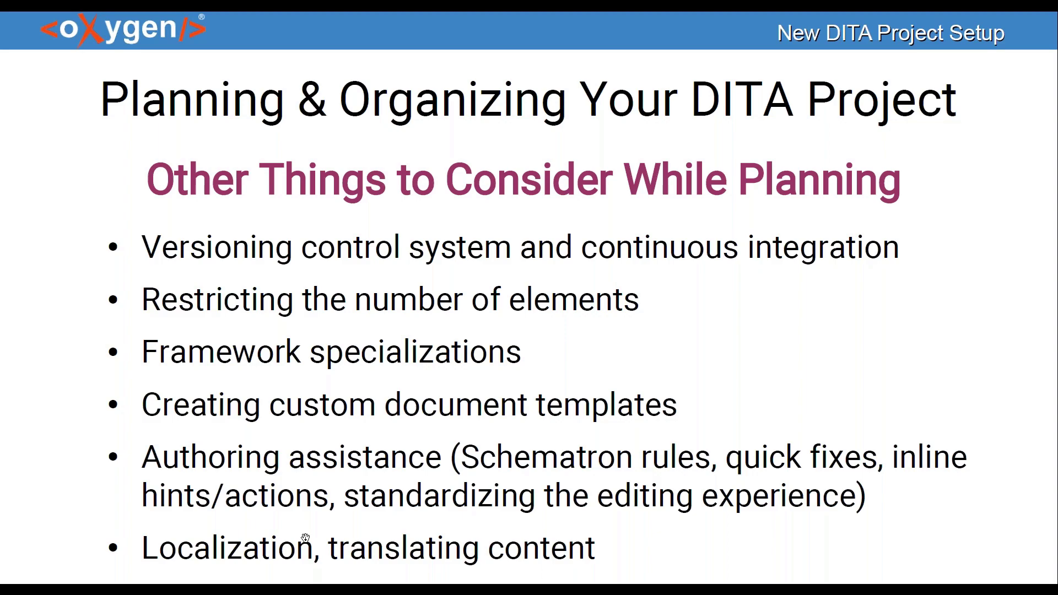
key(alt+Tab)
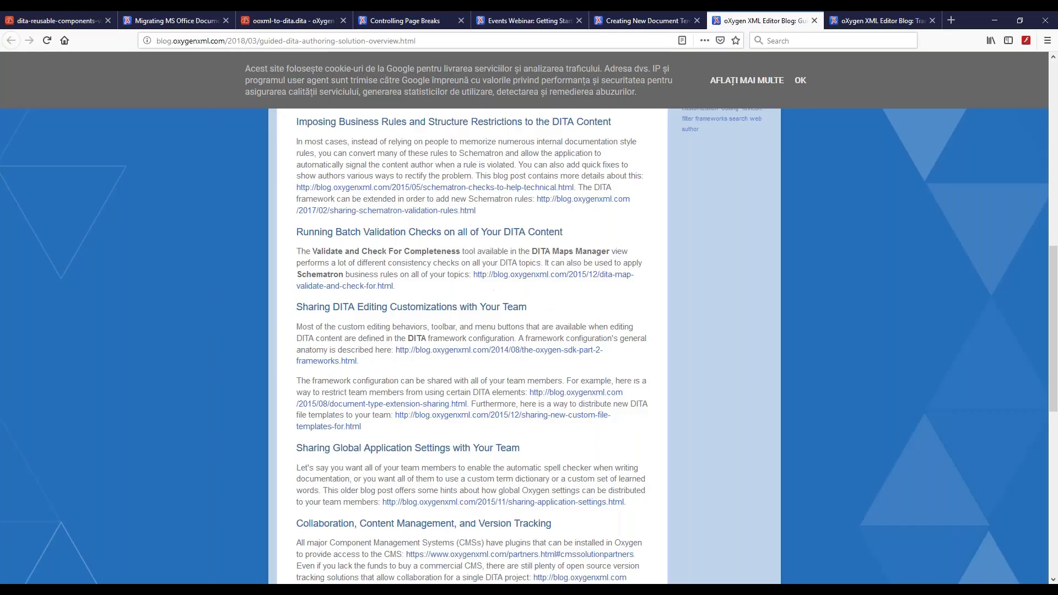
click(871, 21)
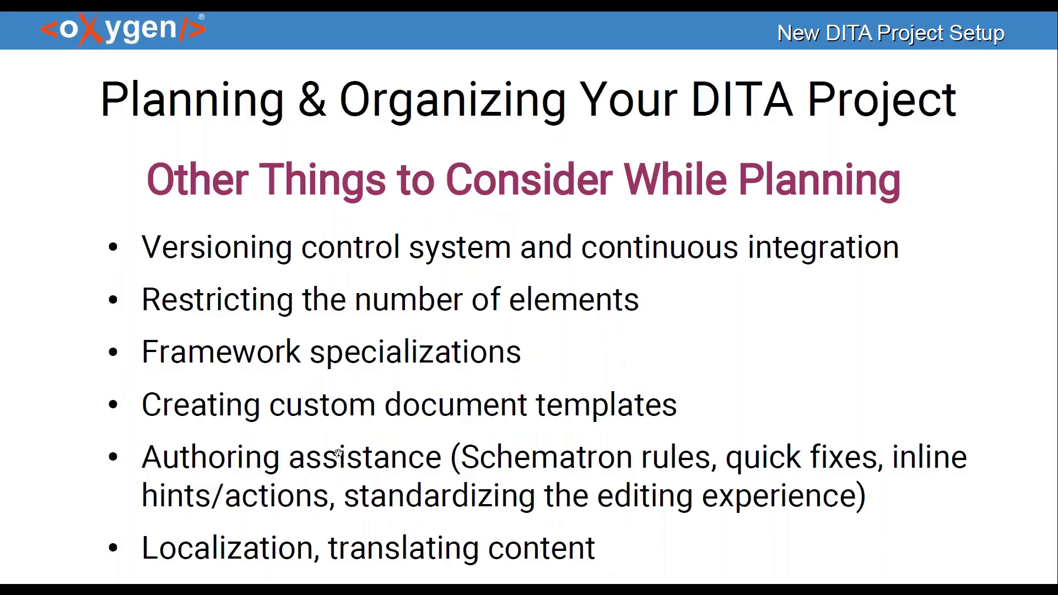
key(Right)
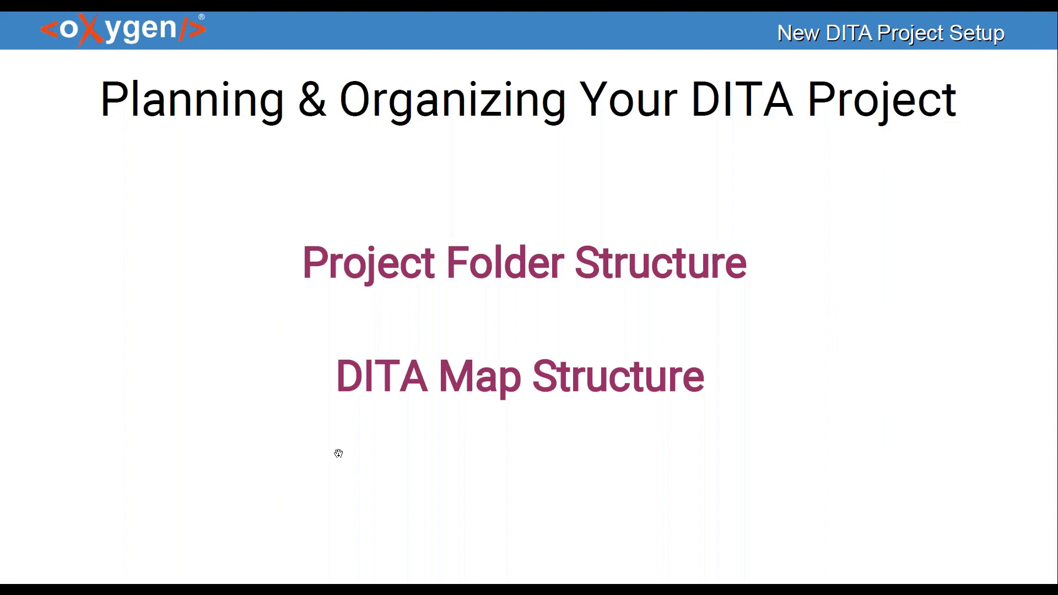
key(Right)
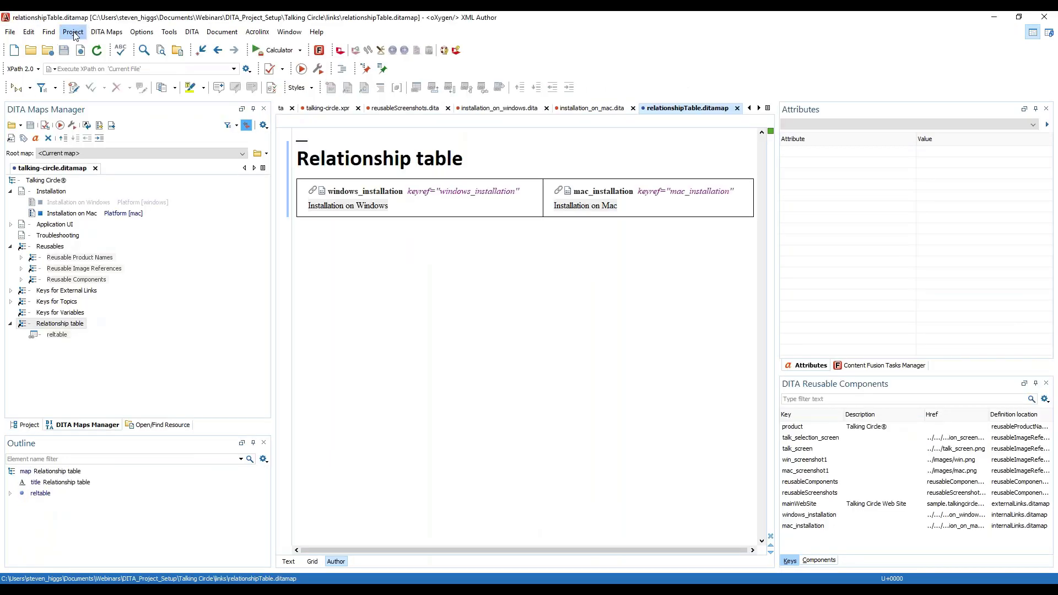
Switch to Oxygen XML Author and create a new project named newProject.xpr in the DITA_Project_Setup/Sample folder.
click(74, 32)
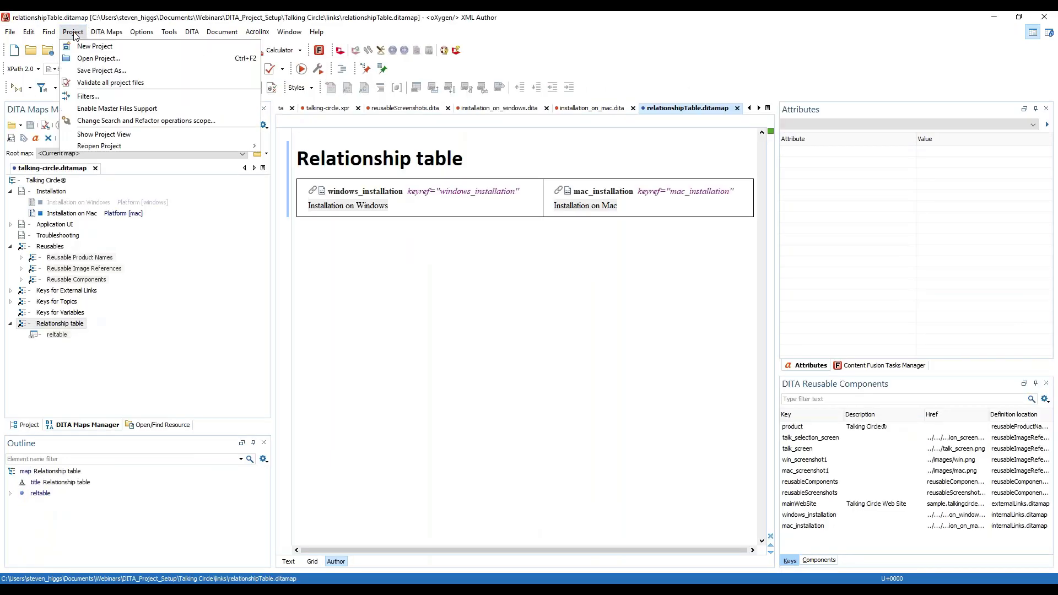
click(96, 49)
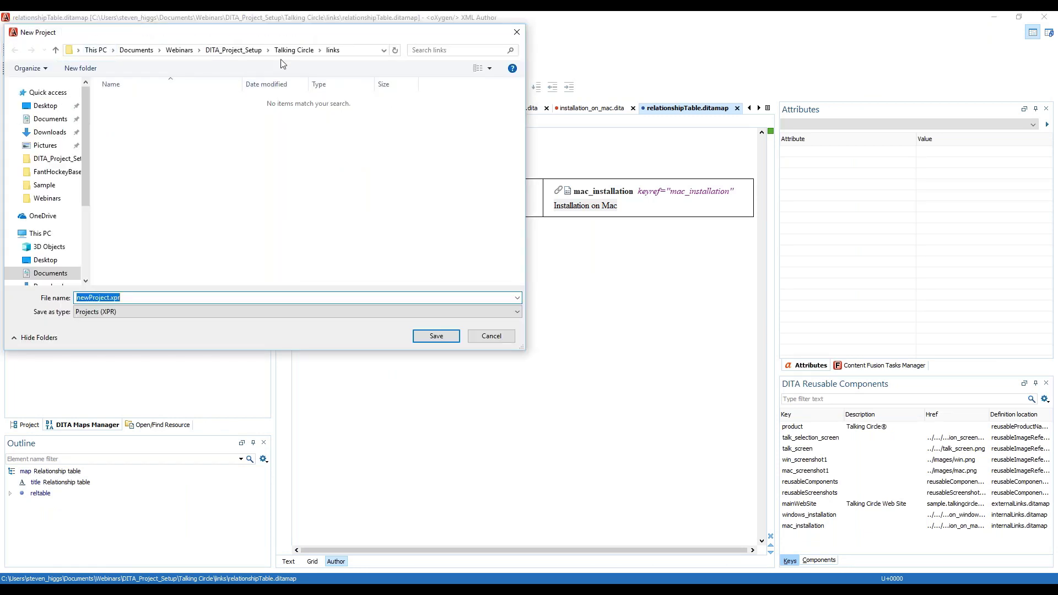
click(255, 53)
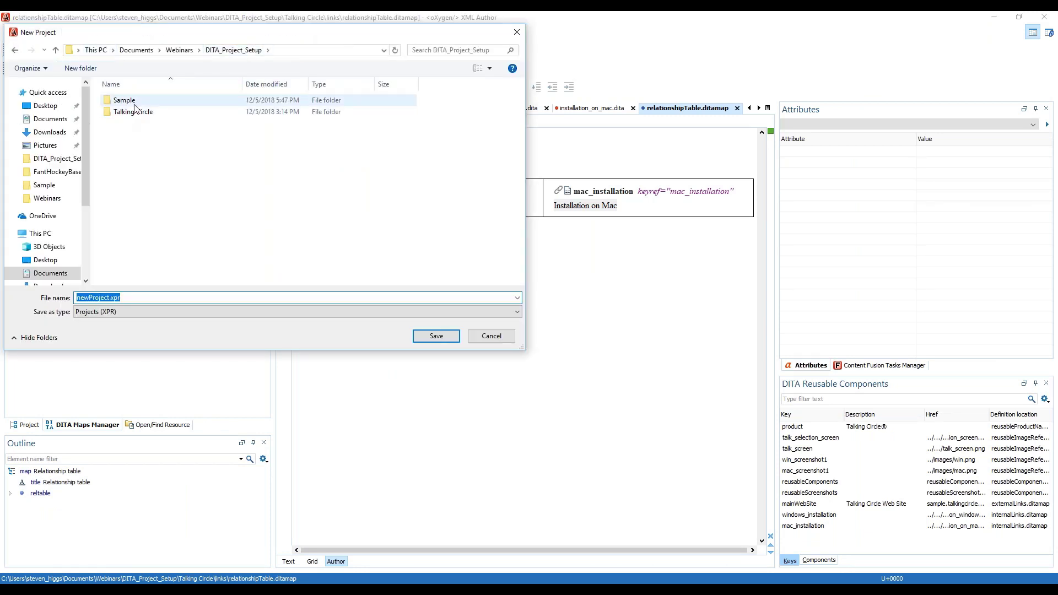
click(126, 104)
double_click(126, 105)
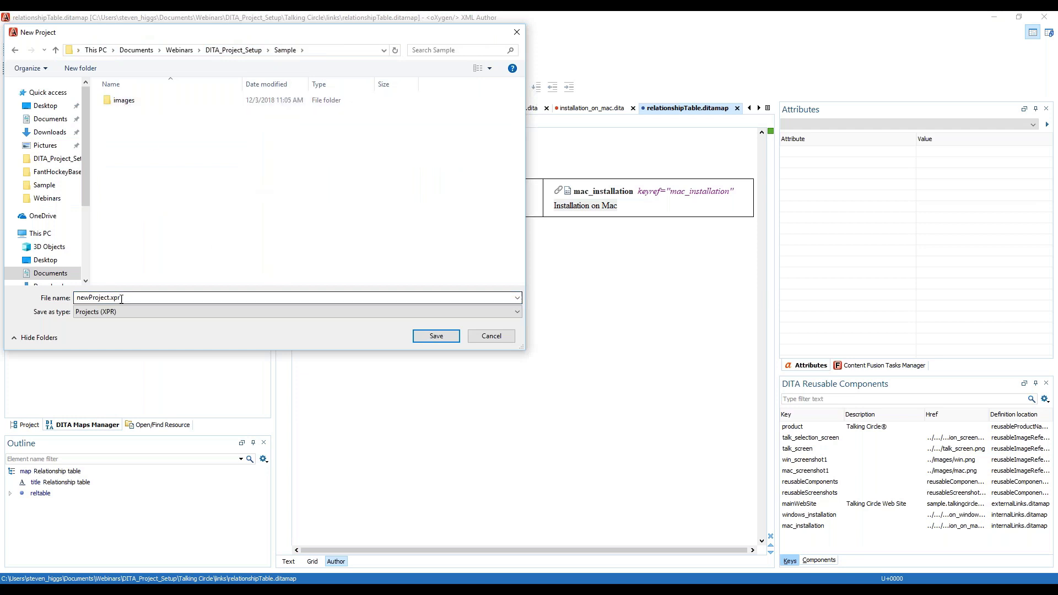
click(434, 334)
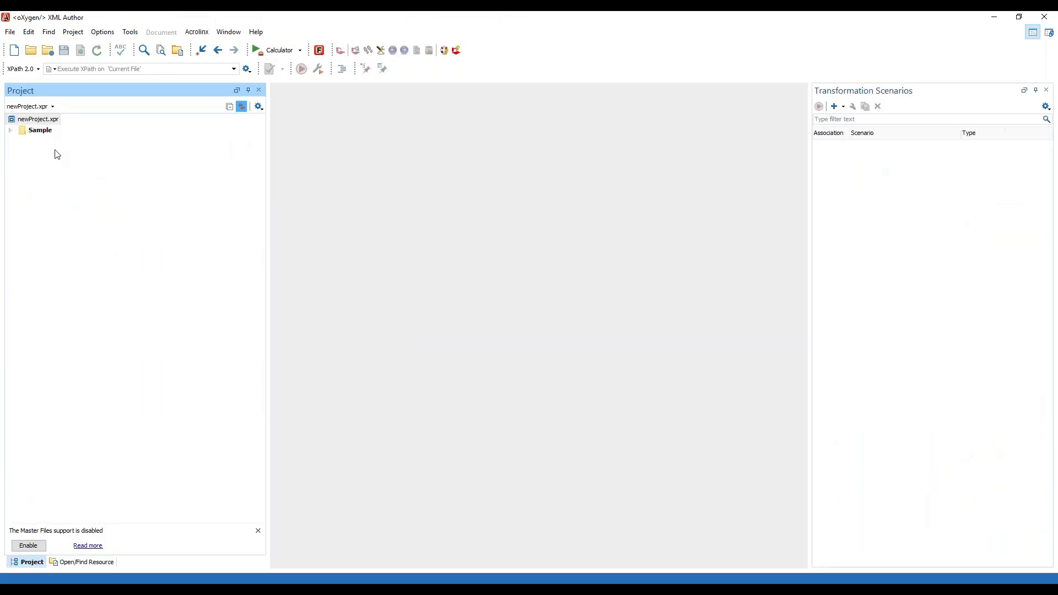
Expand the Sample folder and clear the newProject.xpr pattern from the project's hidden-file filter, and select the project file.
click(10, 131)
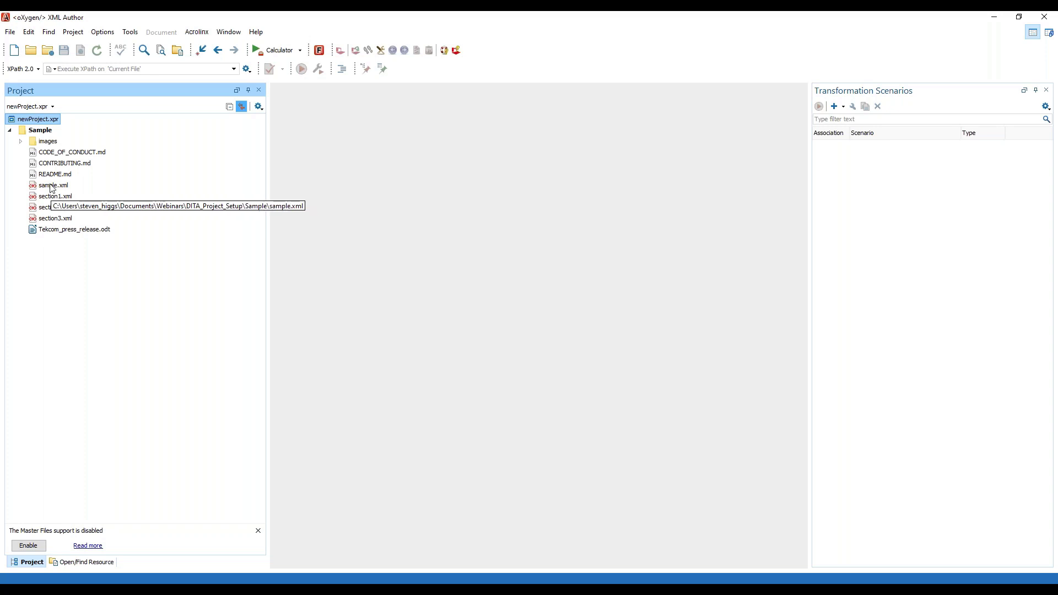
click(258, 106)
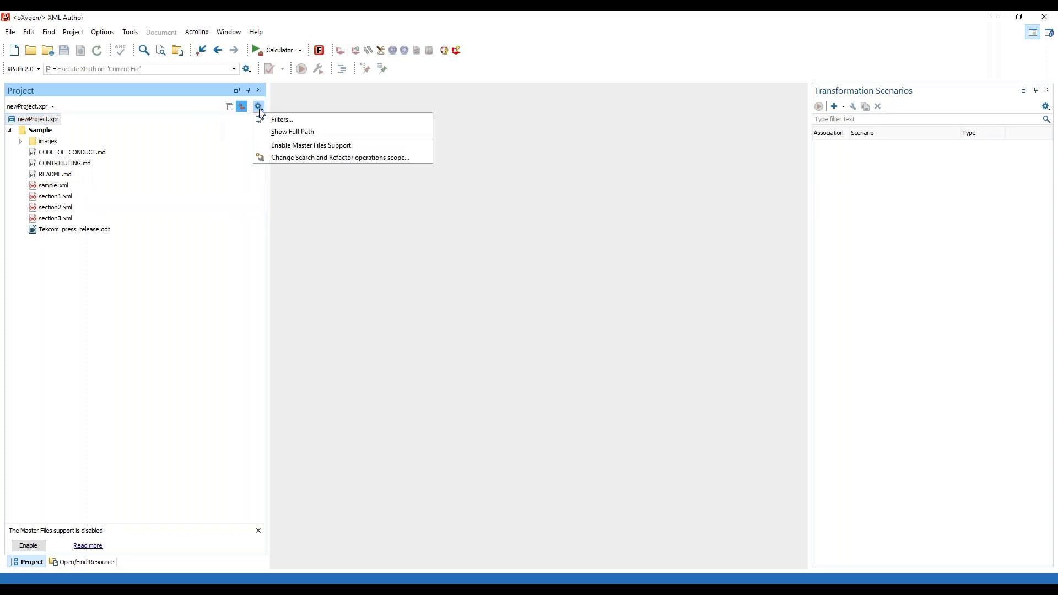
click(285, 120)
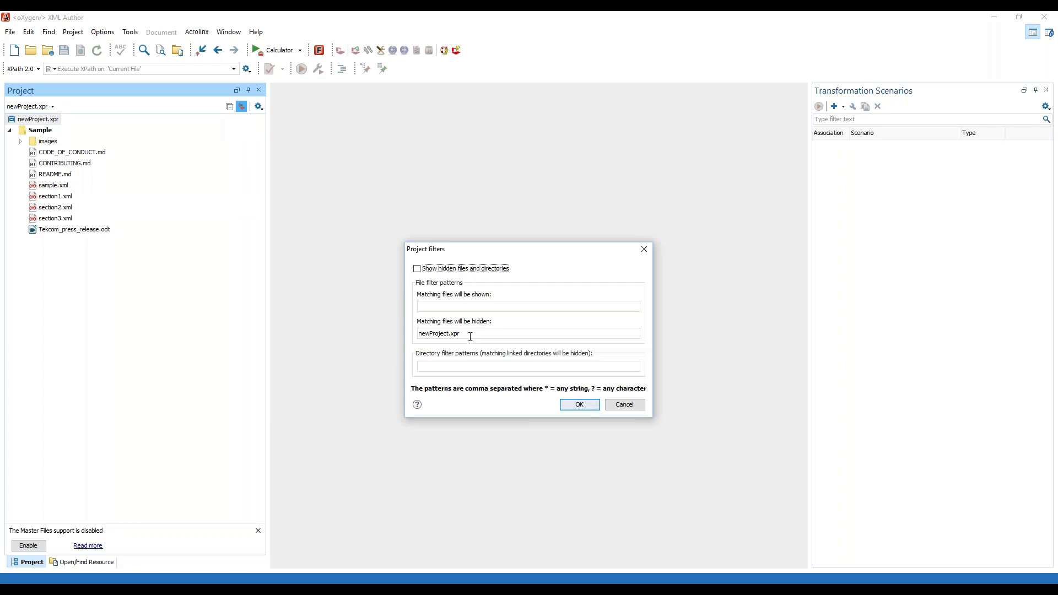
drag(467, 336, 386, 339)
key(BackSpace)
click(577, 405)
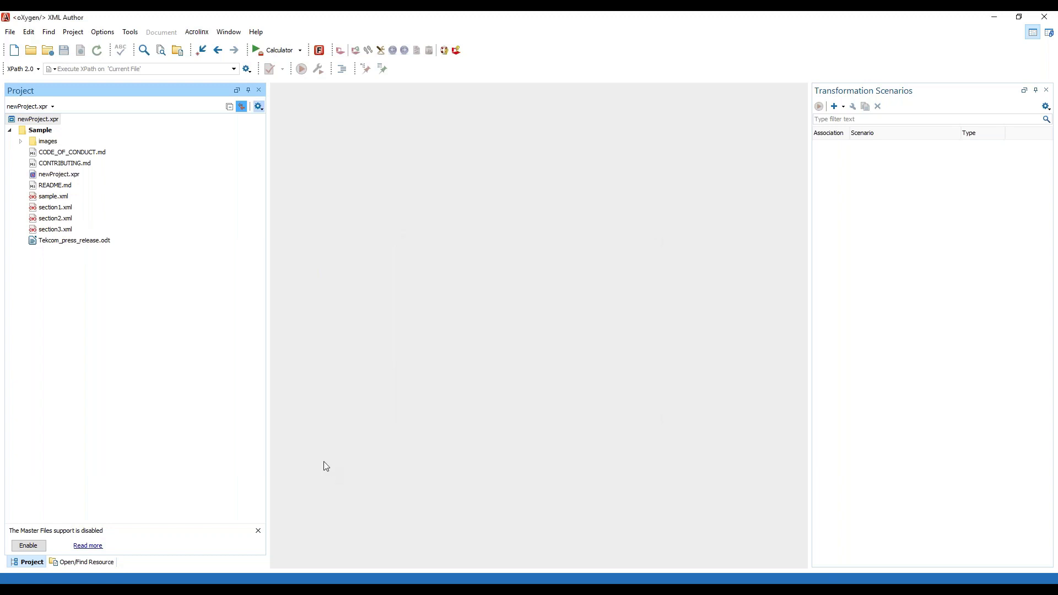
click(59, 176)
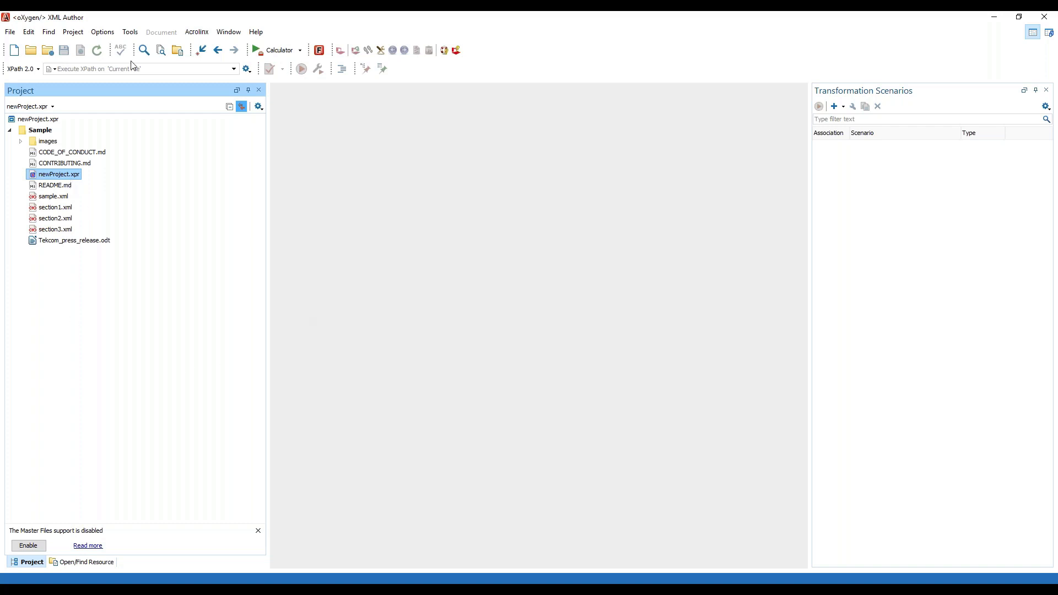
Add a logical folder named MyLogical to the project root.
right_click(36, 122)
mouse_move(151, 135)
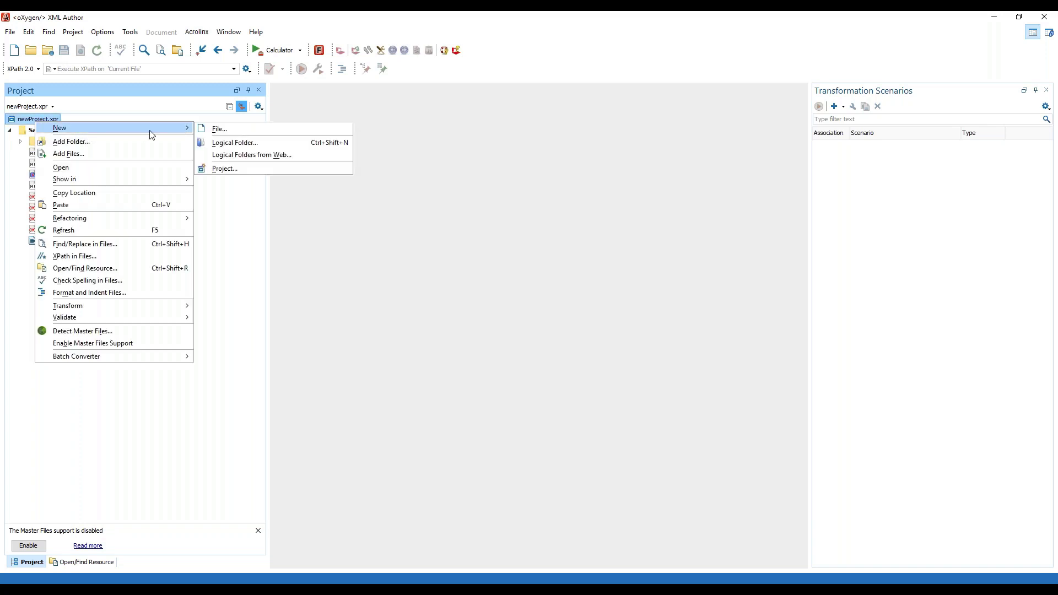
click(219, 144)
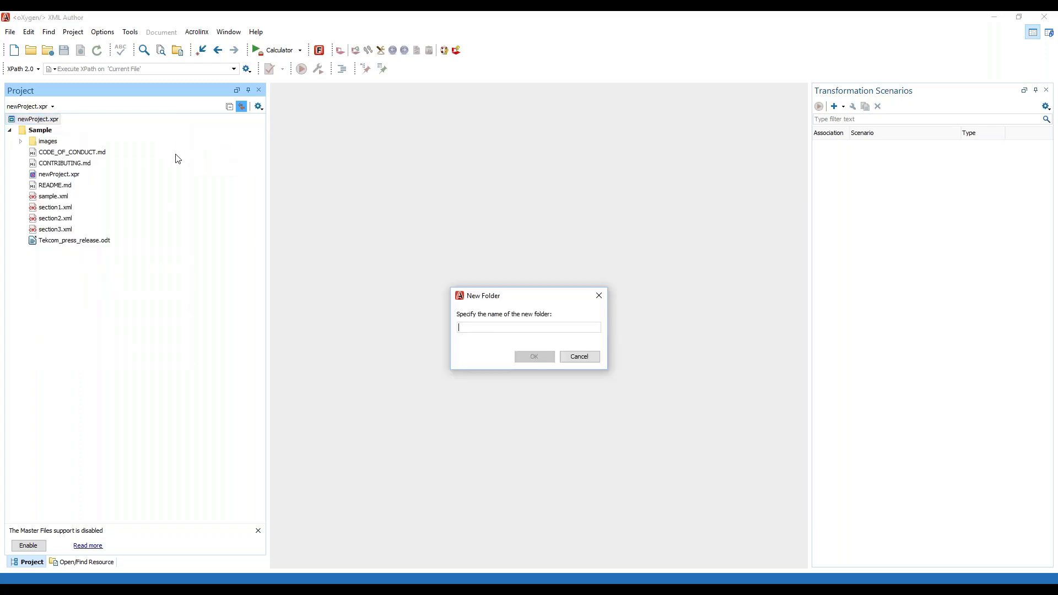
text(MyLo)
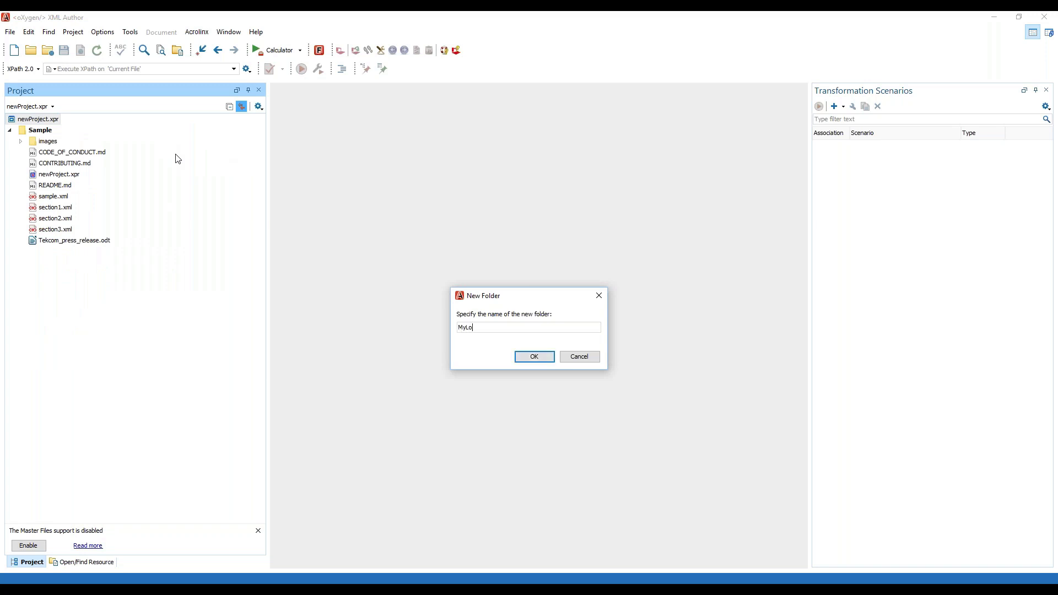
text(gical)
click(534, 357)
Check which new item types can be created inside the Sample folder.
right_click(40, 142)
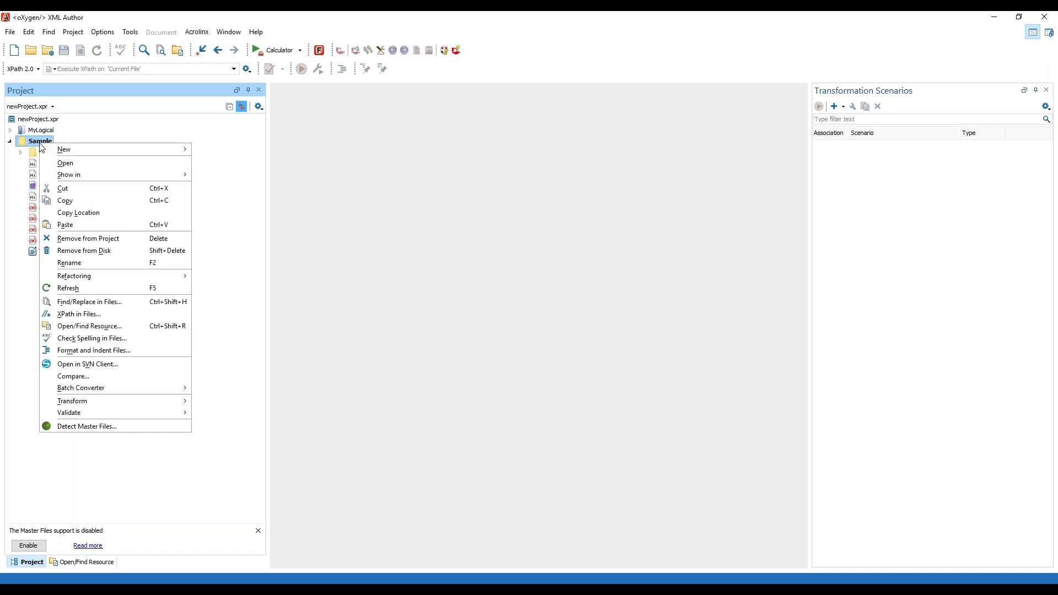
mouse_move(106, 149)
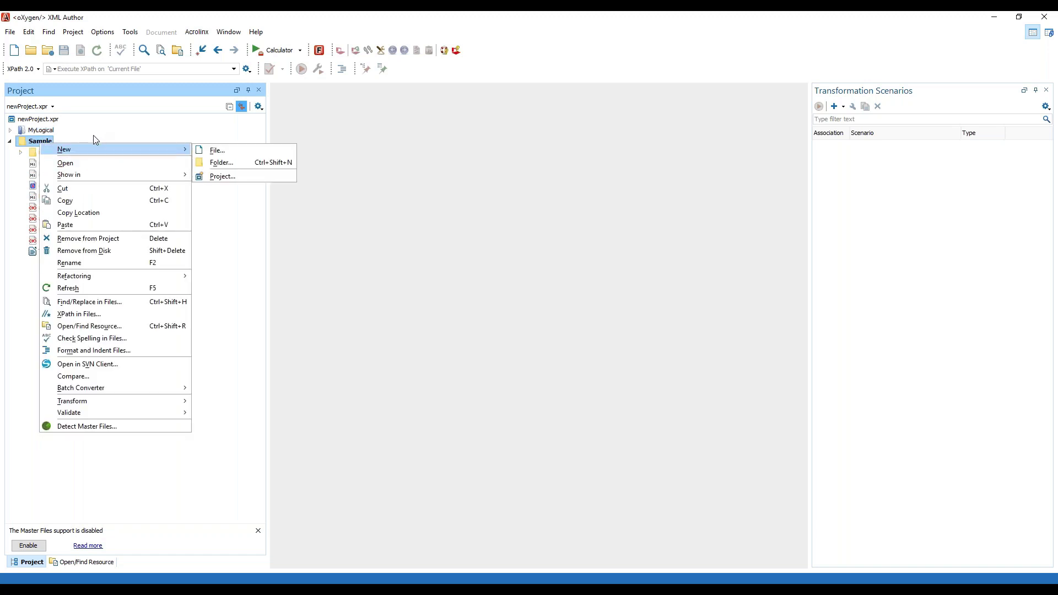
click(94, 142)
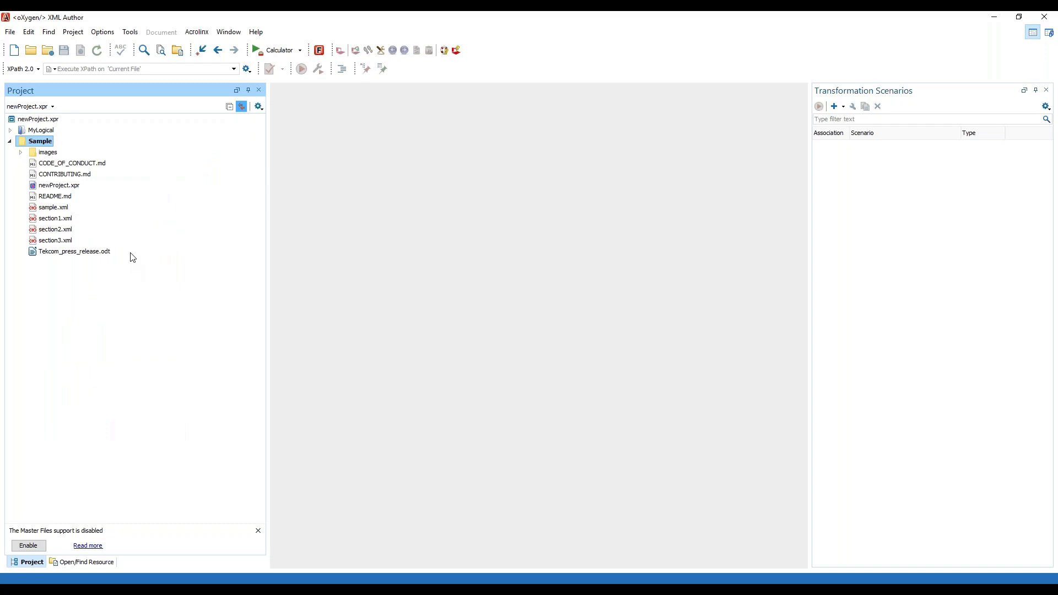
click(55, 187)
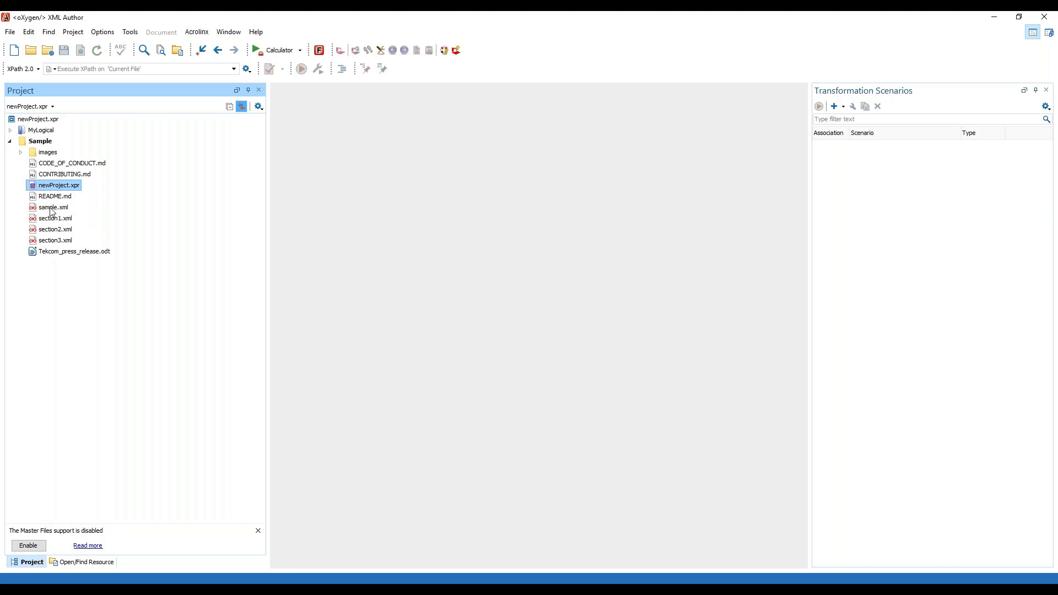
View the Batch Converter conversion formats available for sample.xml.
right_click(52, 212)
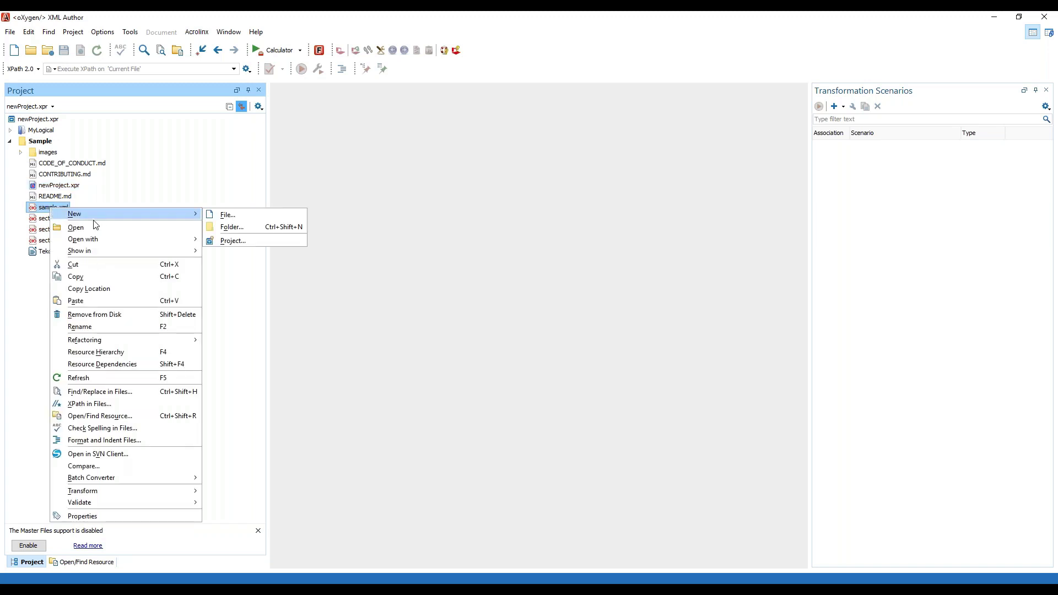
mouse_move(112, 479)
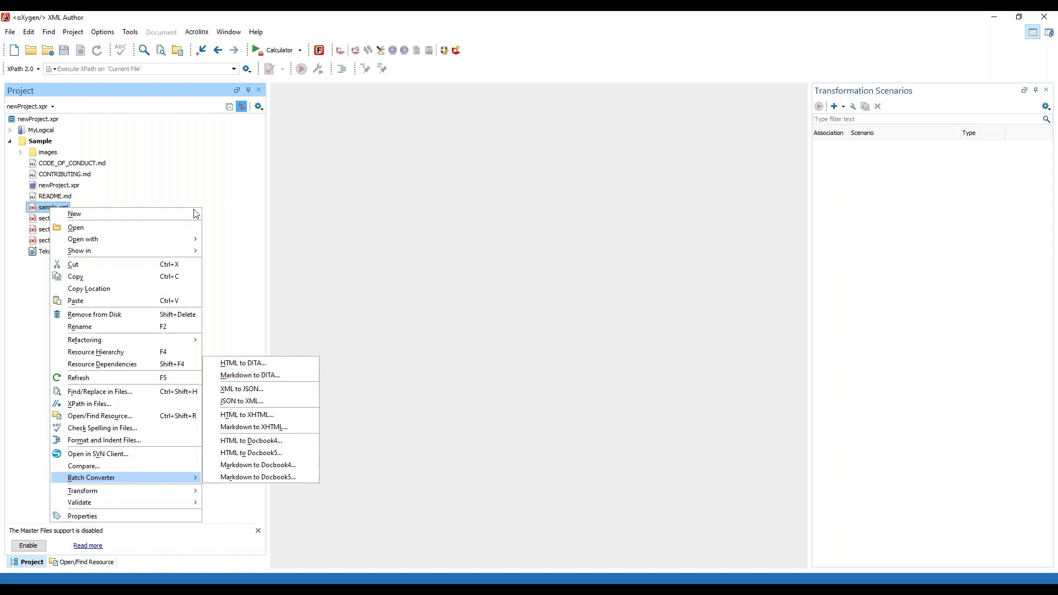
click(78, 164)
Batch convert CODE_OF_CONDUCT.md, CONTRIBUTING.md and README.md from Markdown to DITA into the Sample/output folder, opening the converted files.
click(75, 175)
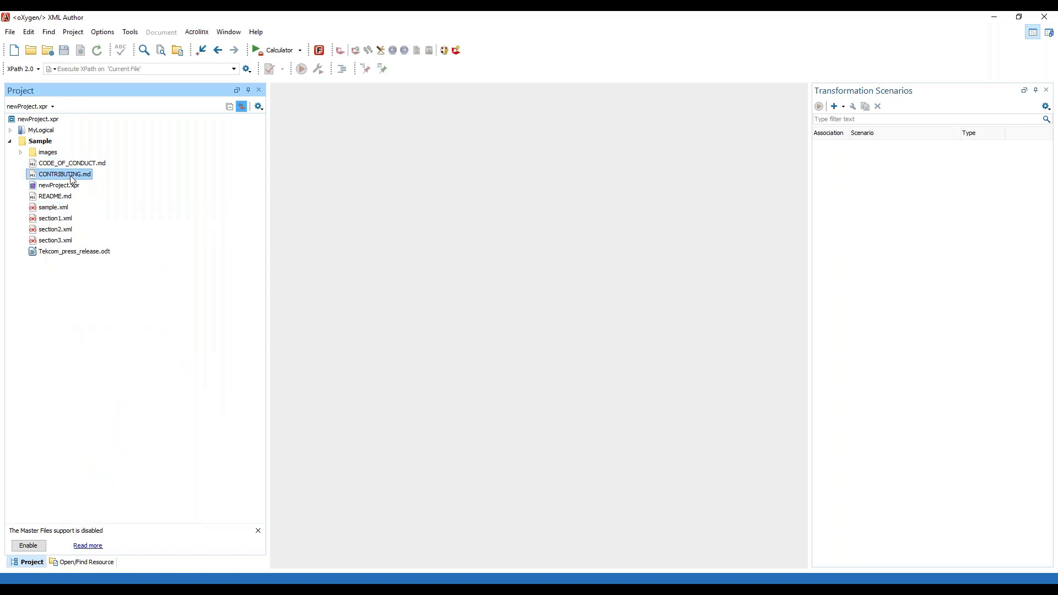
click(67, 161)
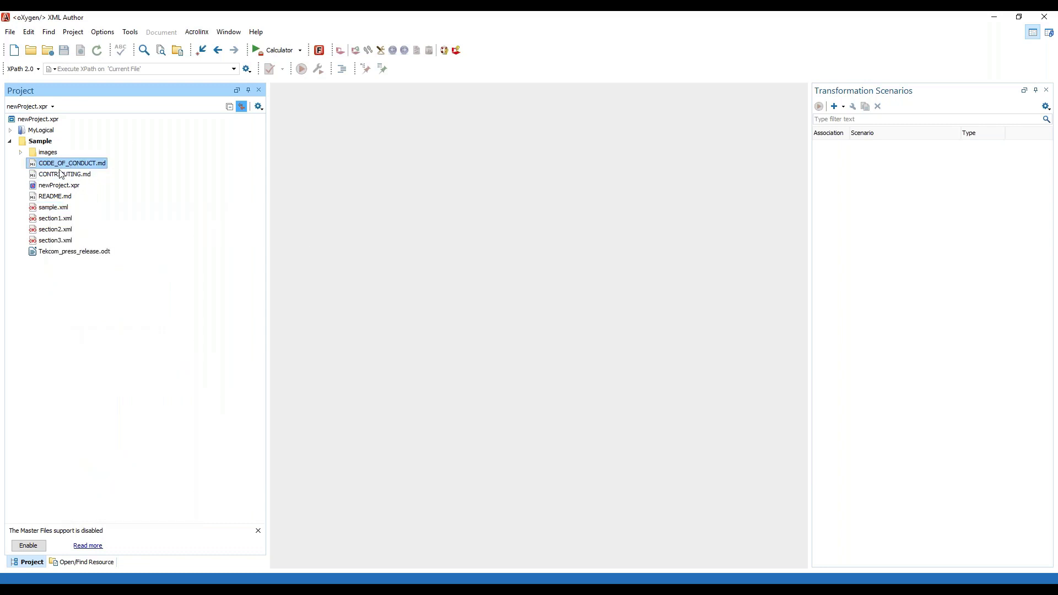
ctrl+click(62, 174)
ctrl+click(64, 197)
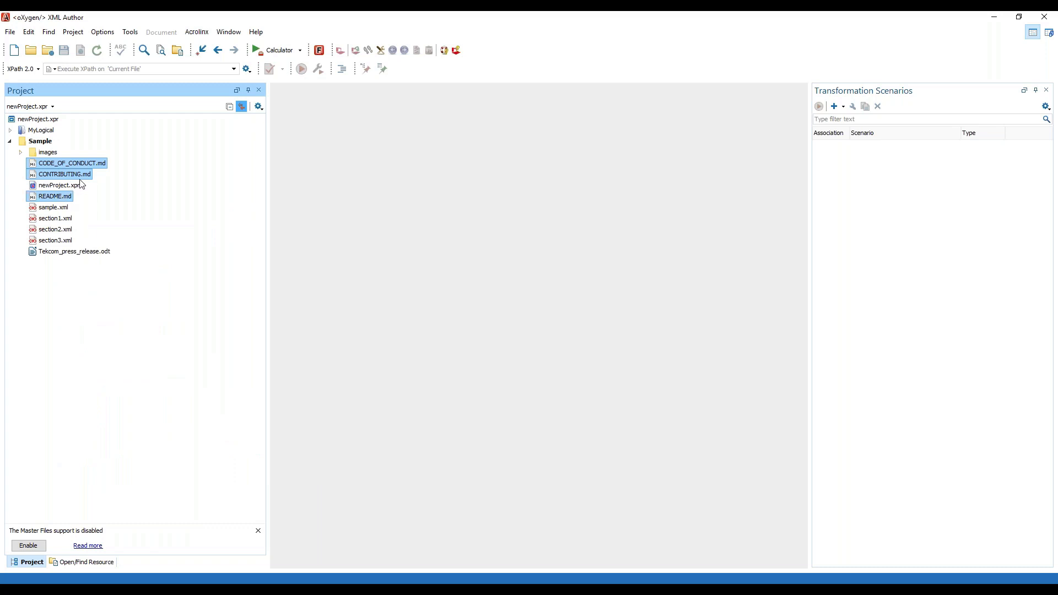
right_click(63, 165)
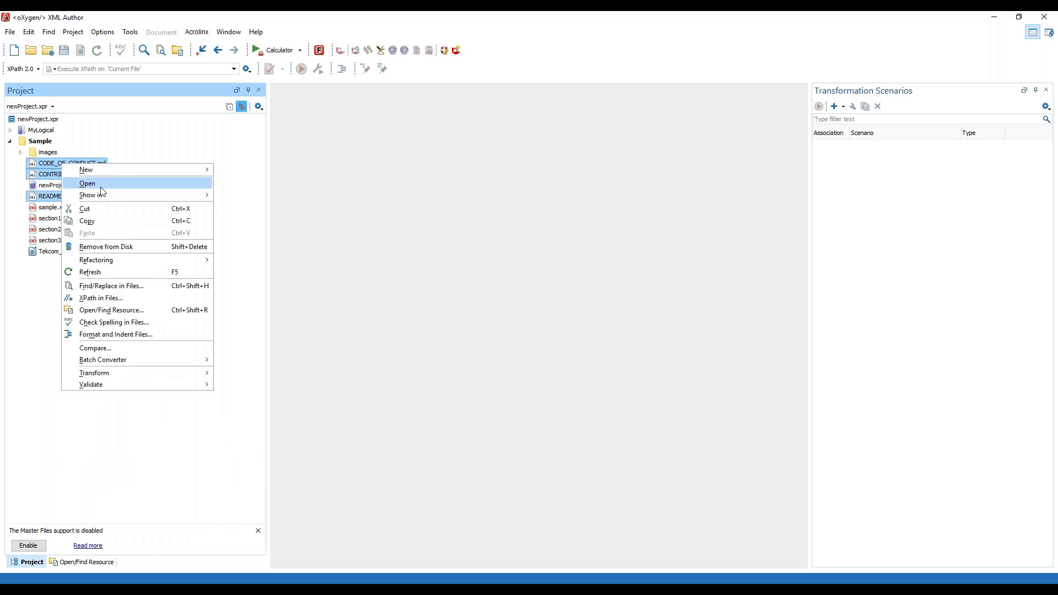
mouse_move(124, 358)
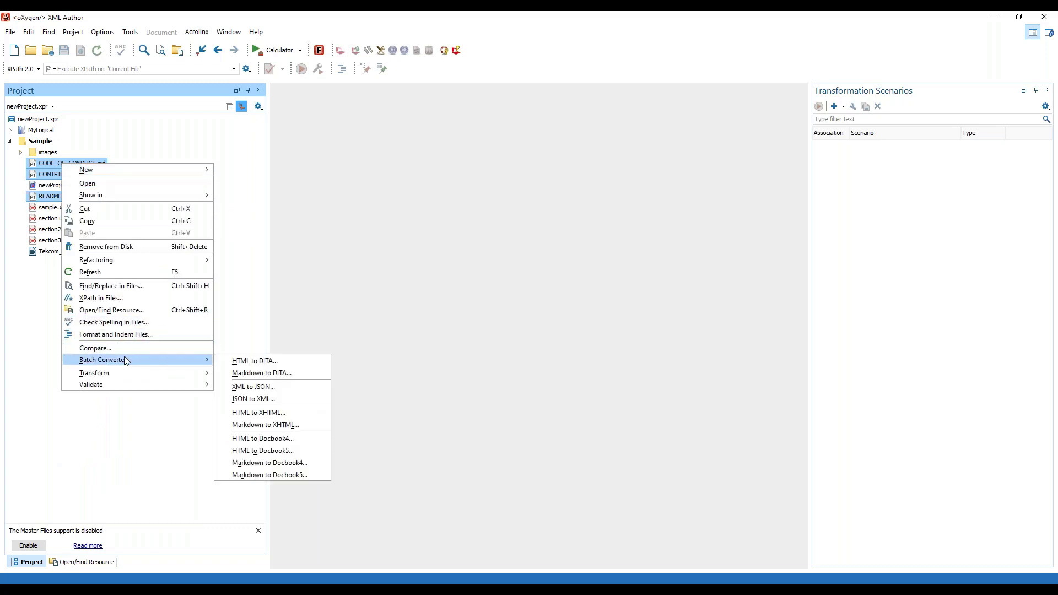
click(261, 373)
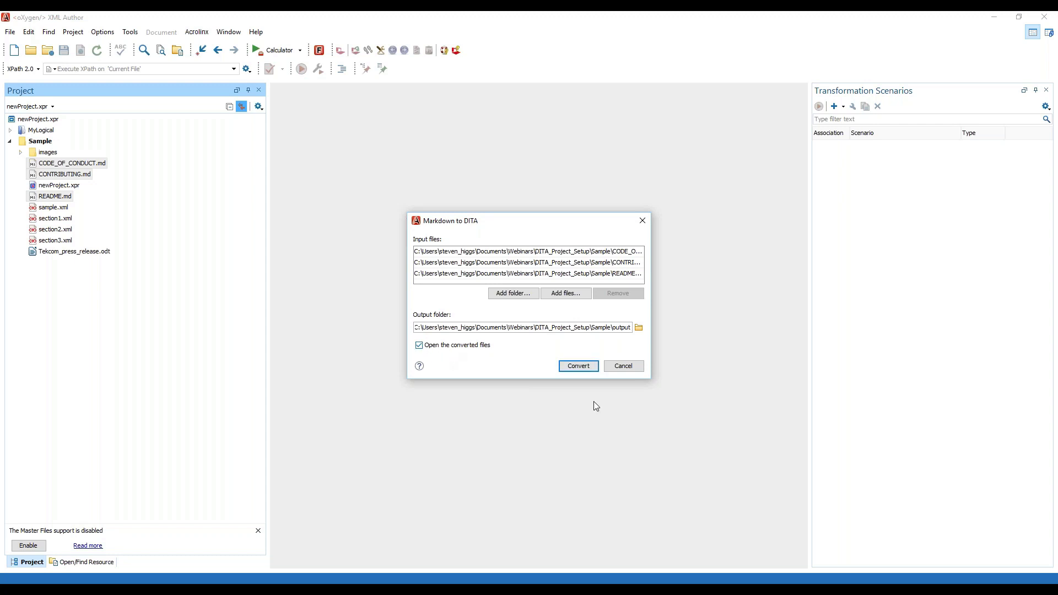
click(575, 370)
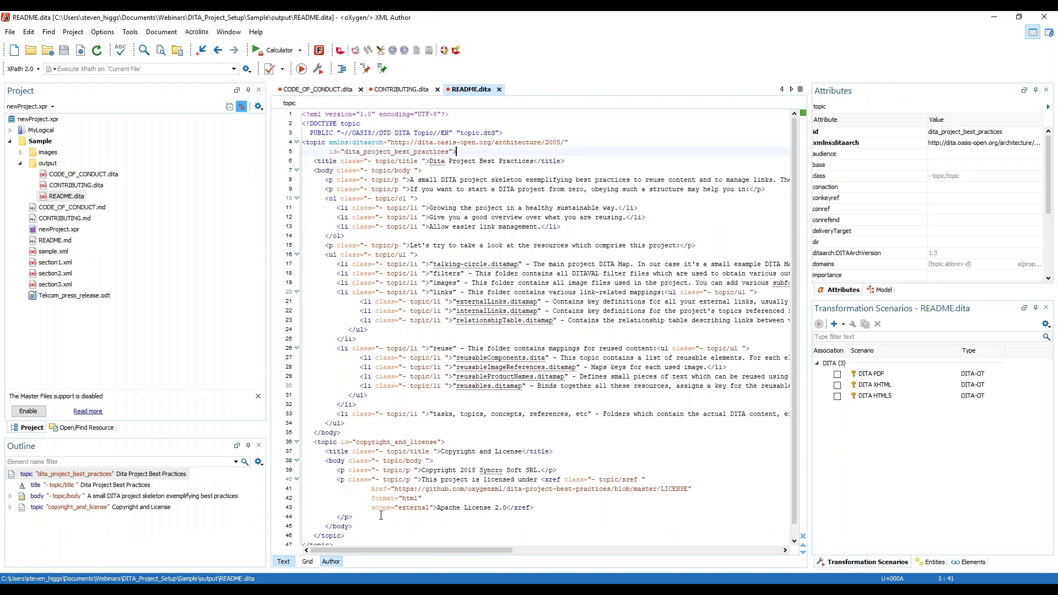
Look through the converted README.dita in Author mode.
scroll(385, 507, down, 9)
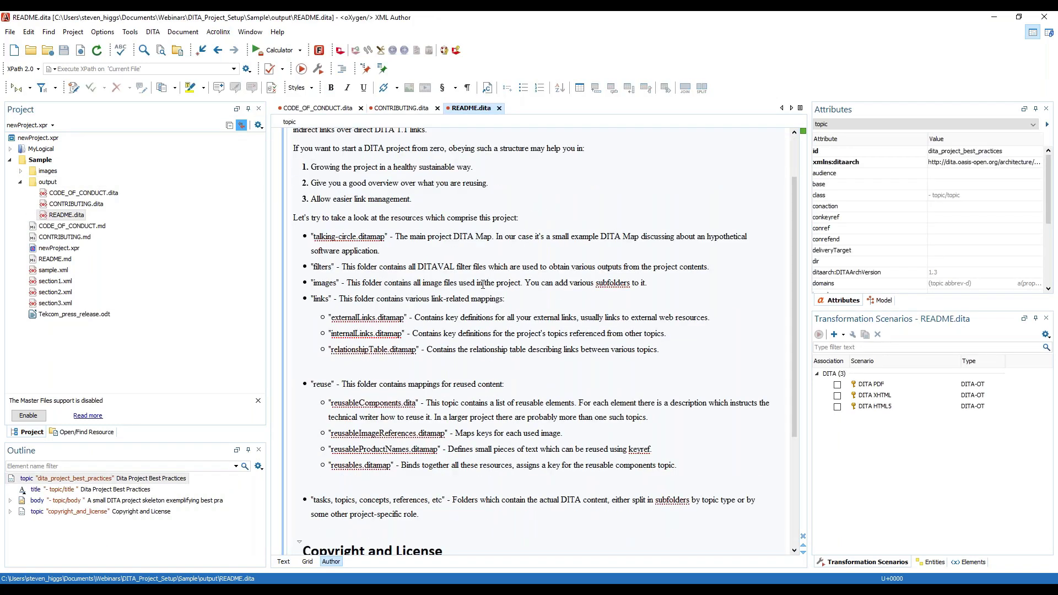
scroll(483, 283, up, 9)
scroll(484, 284, up, 1)
click(307, 560)
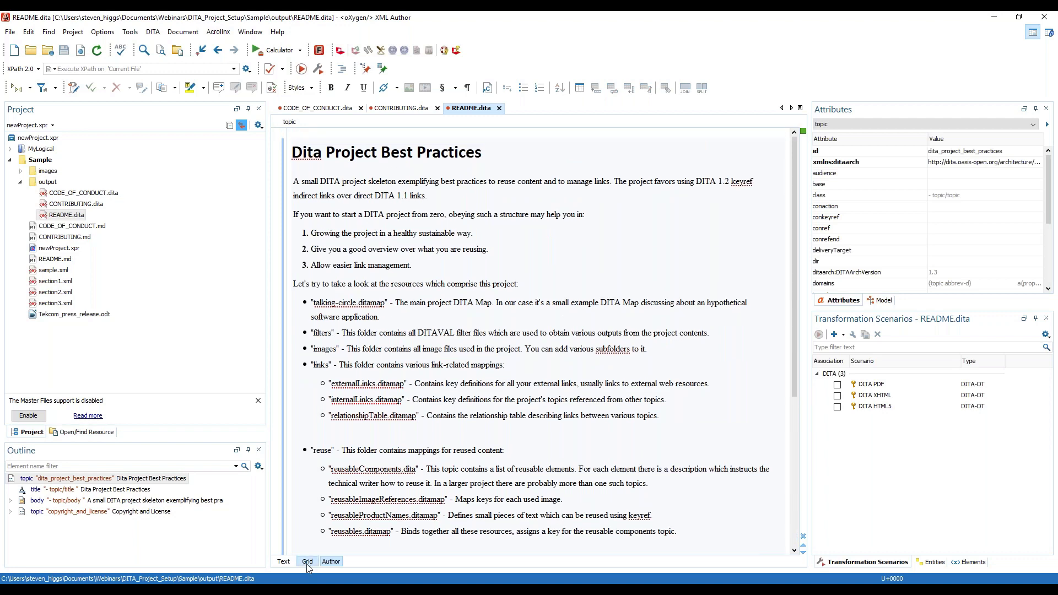
Open the converted CONTRIBUTING.dita in Author mode and review its content.
click(403, 112)
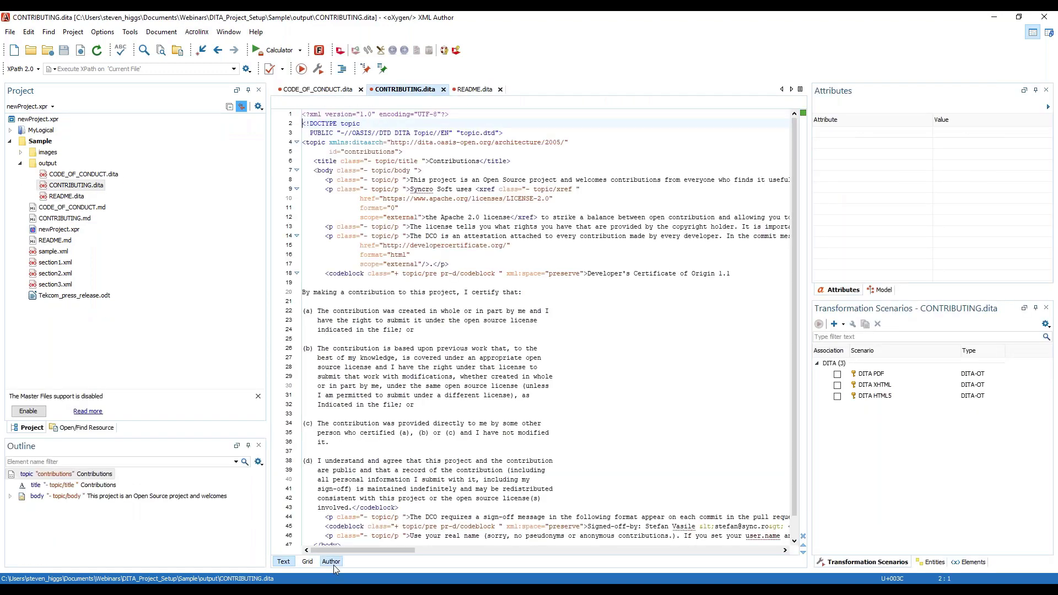
click(332, 561)
scroll(423, 268, down, 3)
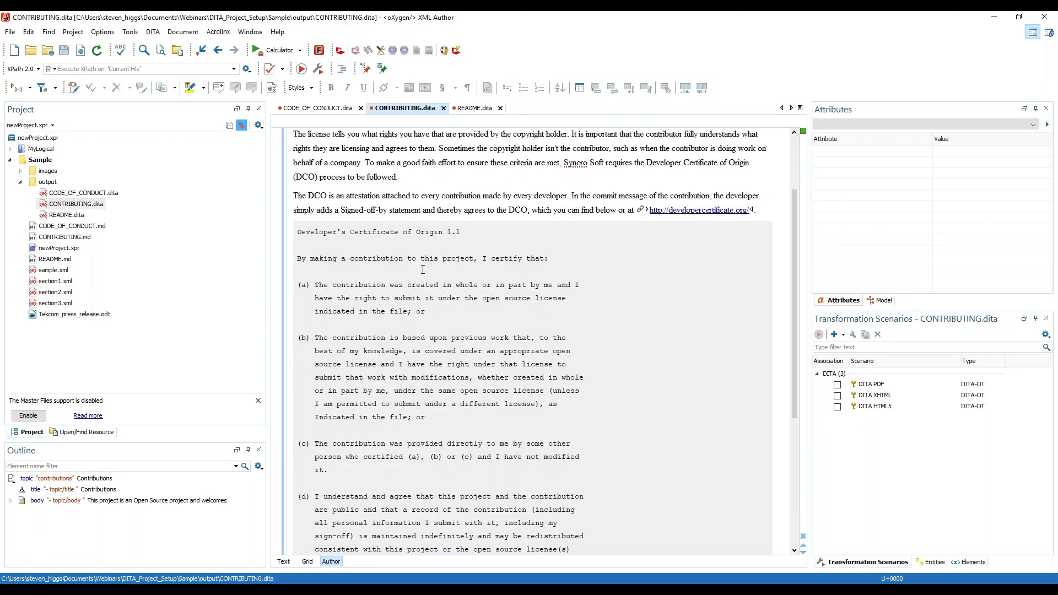
Delete the empty body element above the Our Pledge section in CODE_OF_CONDUCT.dita.
scroll(423, 268, up, 3)
click(310, 106)
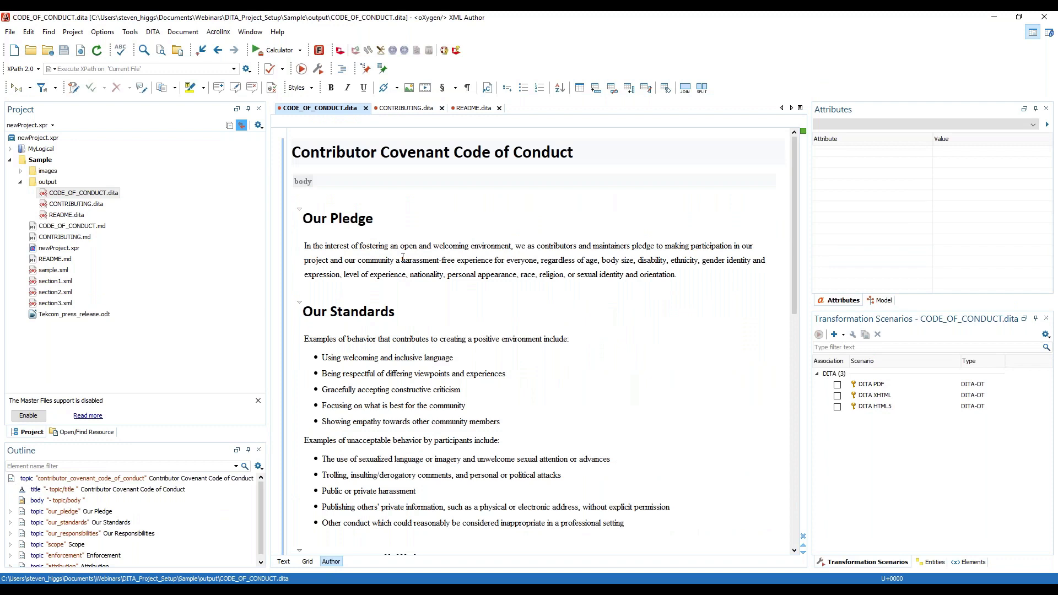
click(333, 185)
click(41, 501)
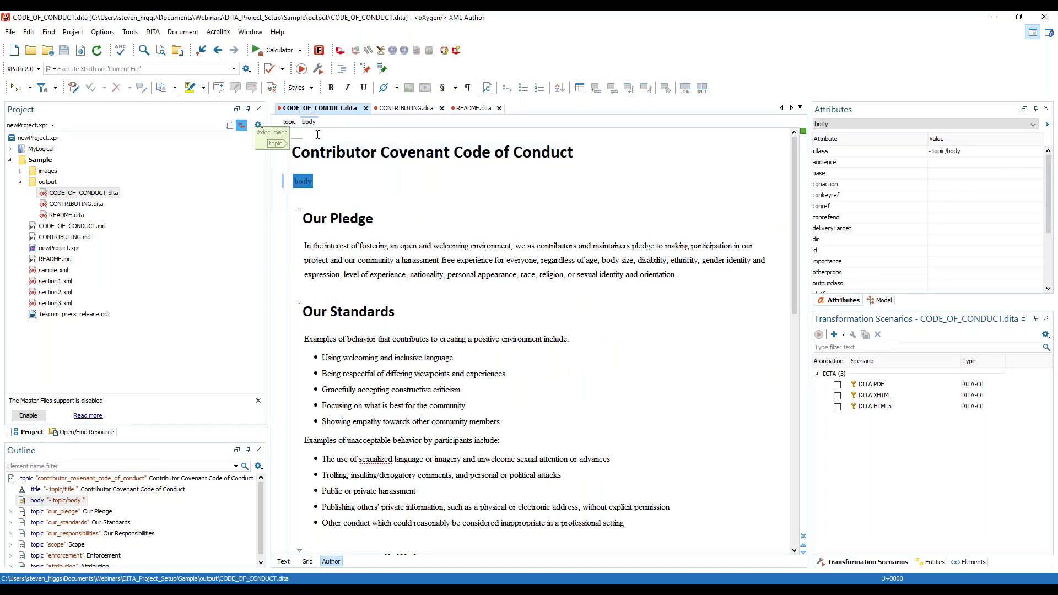
key(Delete)
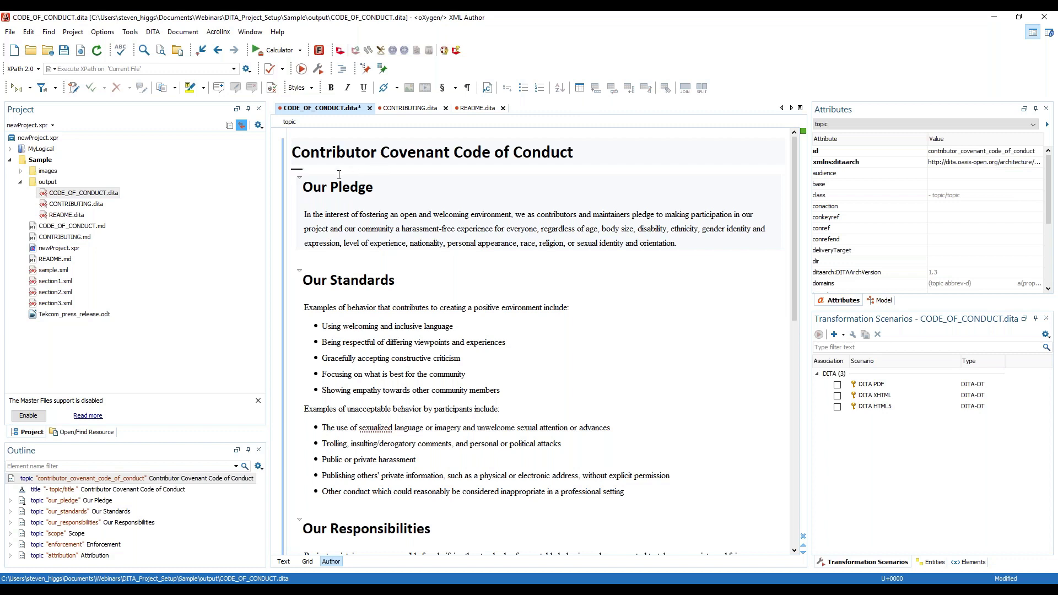
Close CODE_OF_CONDUCT.dita without saving its changes, and close CONTRIBUTING.dita and README.dita.
click(52, 271)
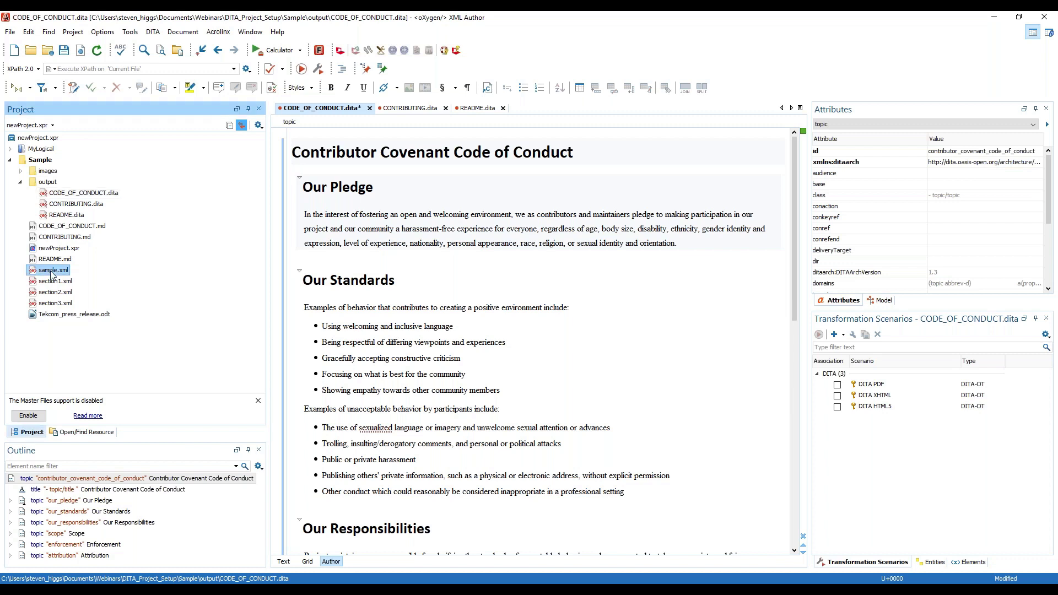
click(56, 304)
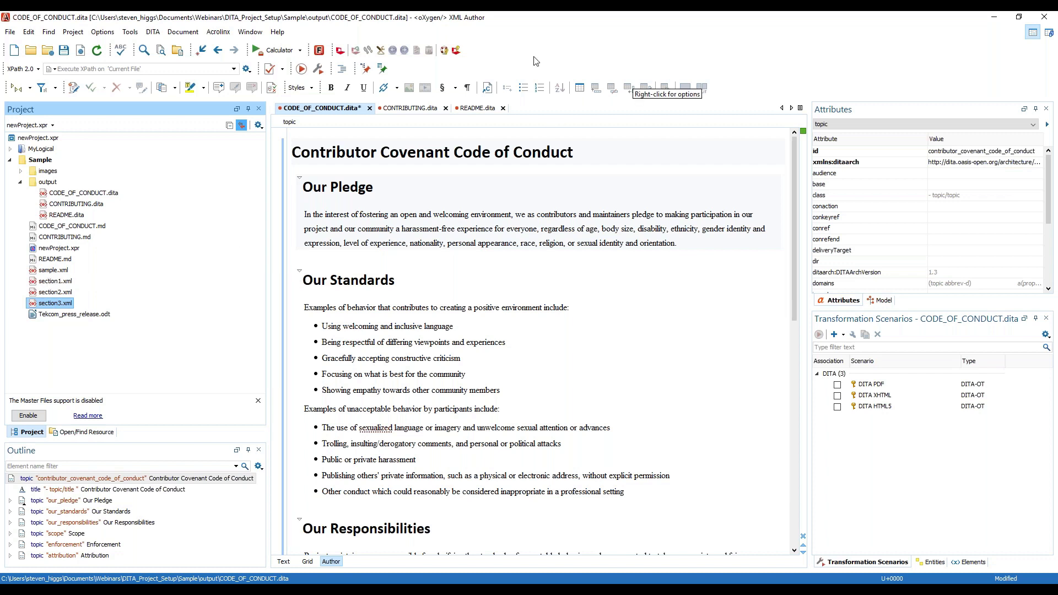
click(370, 108)
click(528, 314)
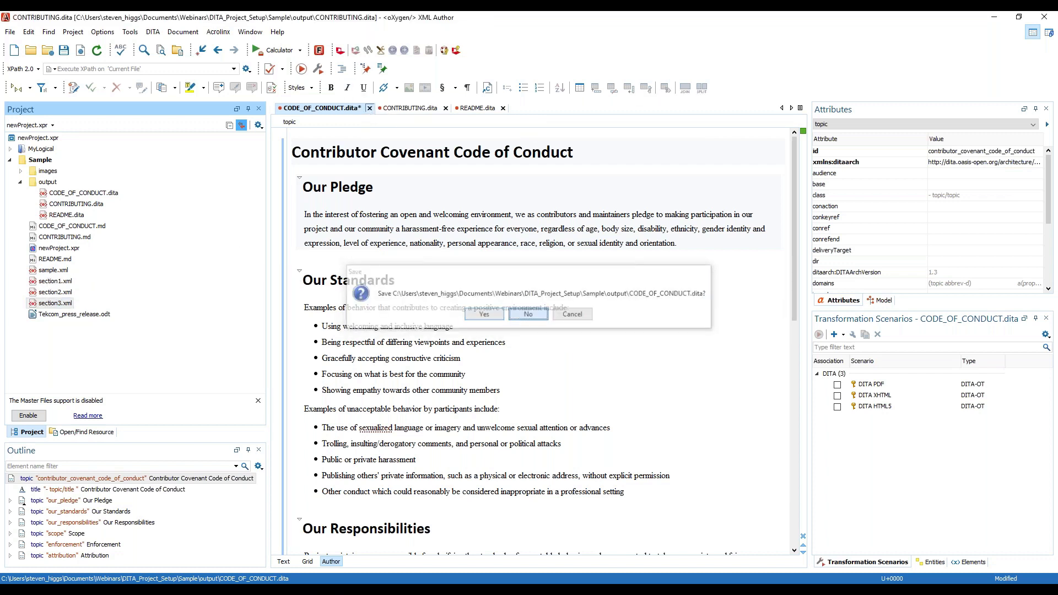
click(351, 108)
click(330, 109)
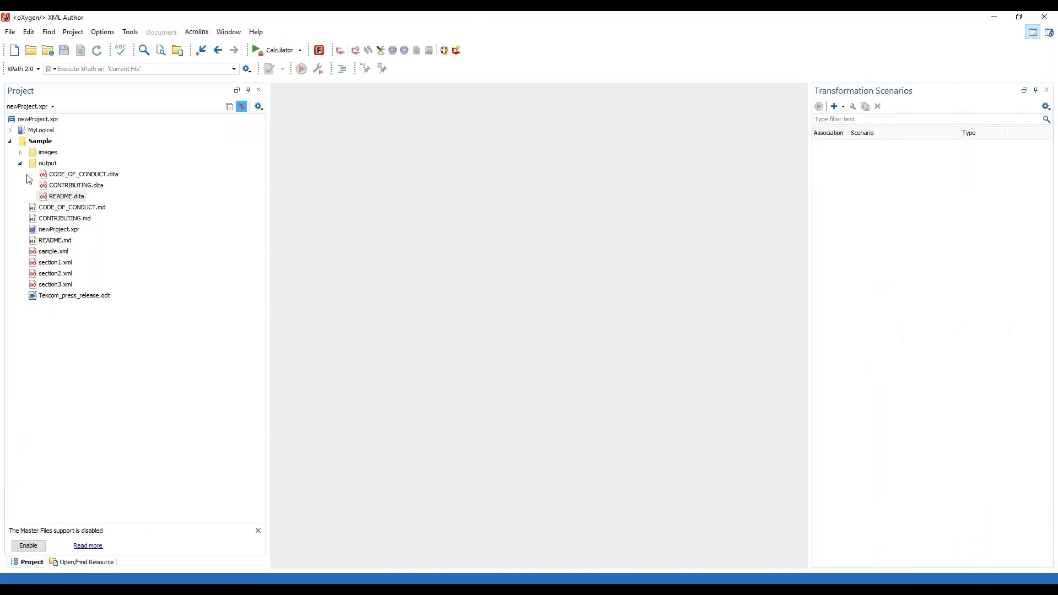
Select sample.xml, section1.xml, section2.xml and section3.xml in the project and open the configuration of their transformation scenarios.
click(52, 253)
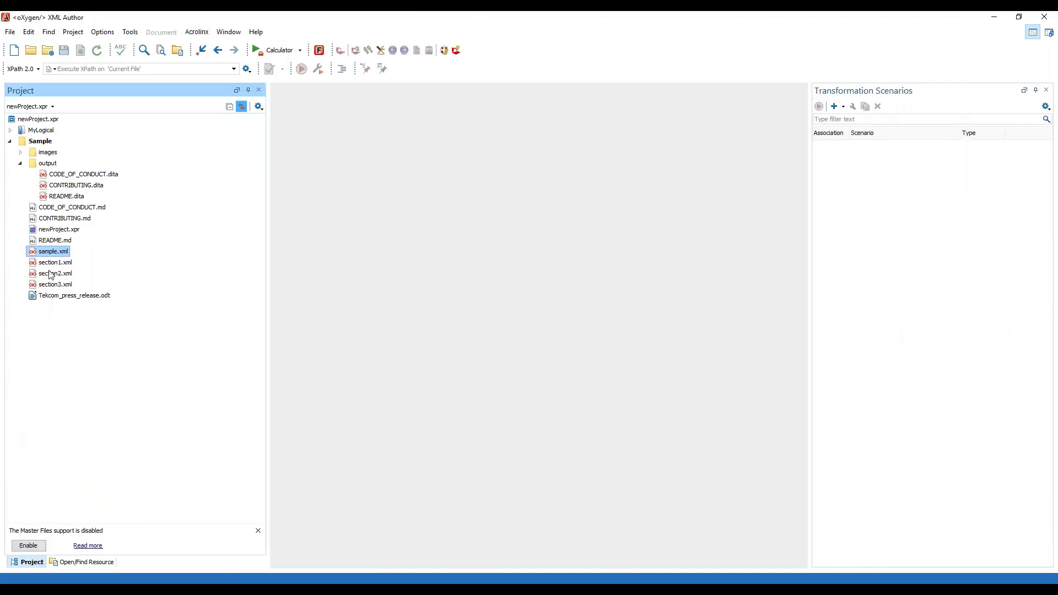
shift+click(53, 285)
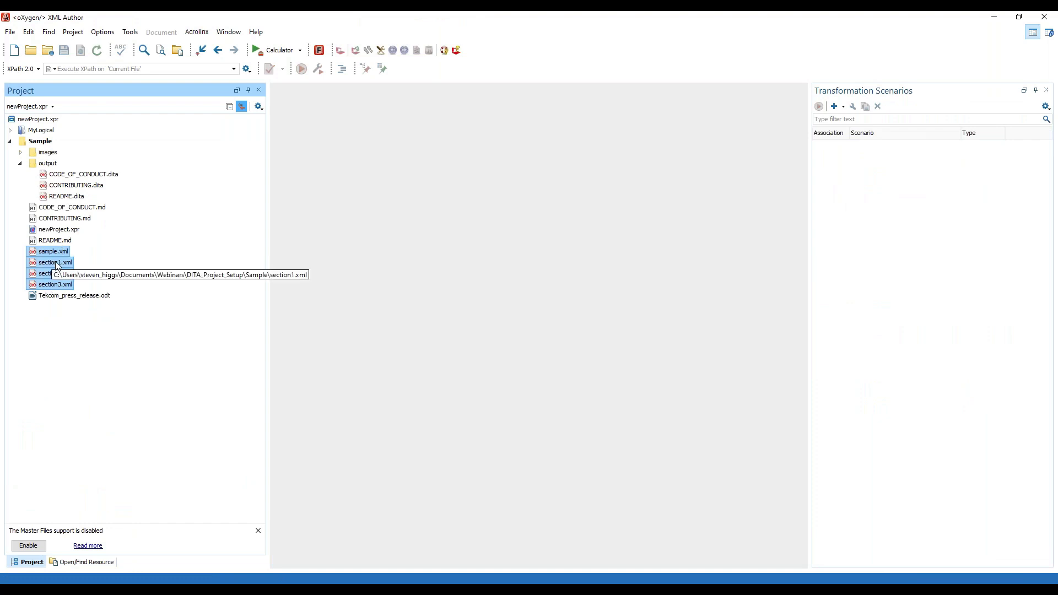
right_click(46, 254)
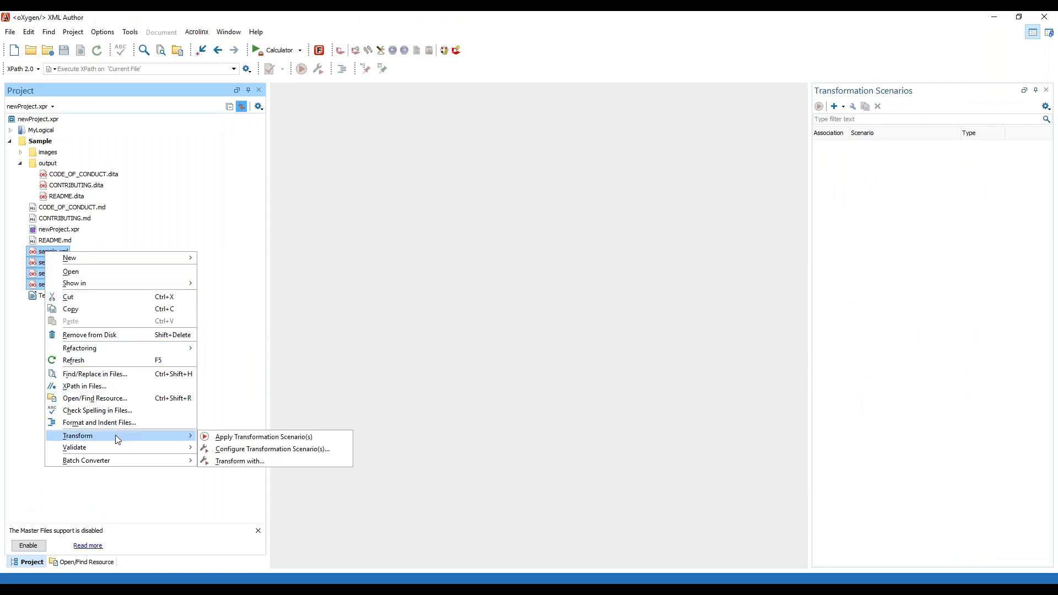
mouse_move(177, 439)
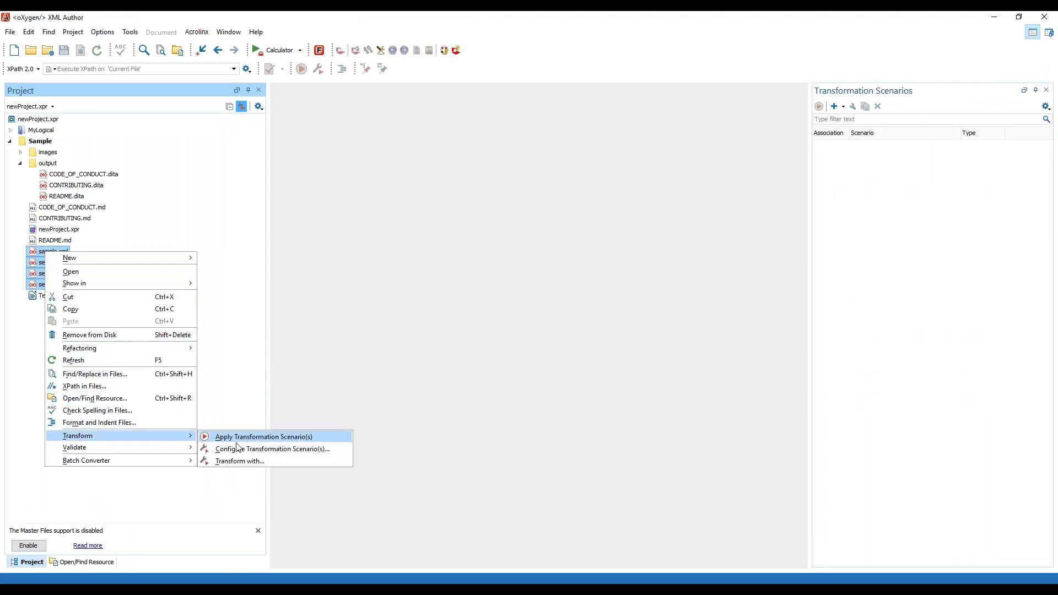
click(245, 448)
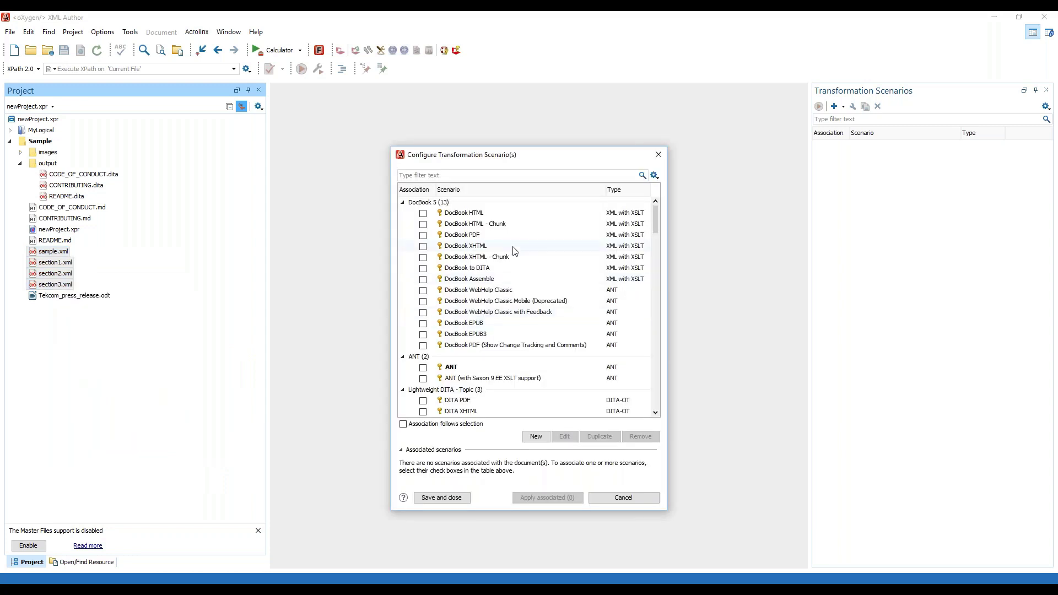
Create an editable project copy of the DocBook to DITA scenario that saves to ${cfd}/output/${cfn}.dita, and apply it to the selected files.
click(474, 270)
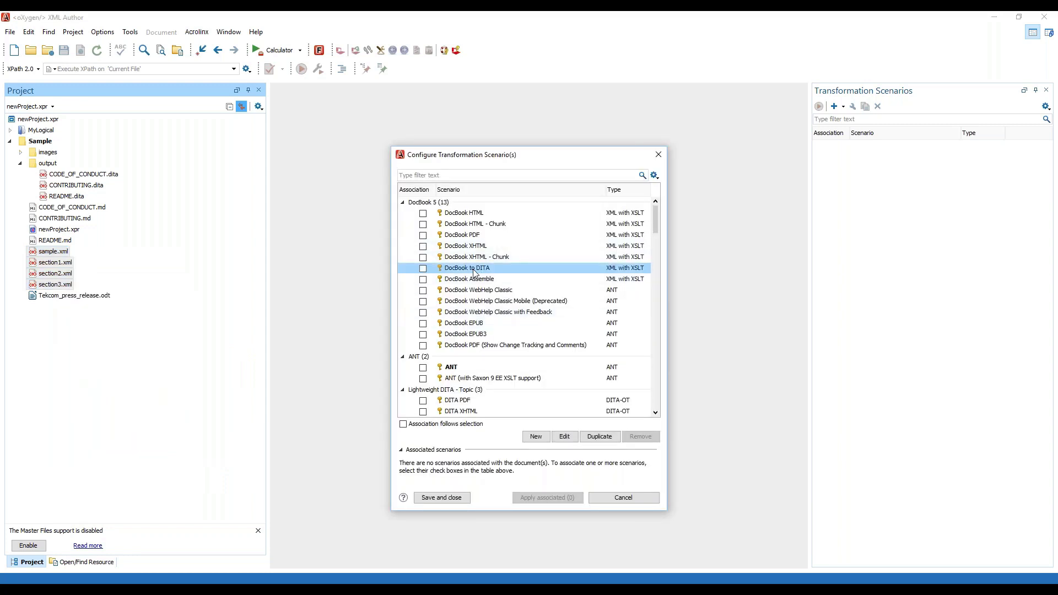
click(565, 436)
click(512, 349)
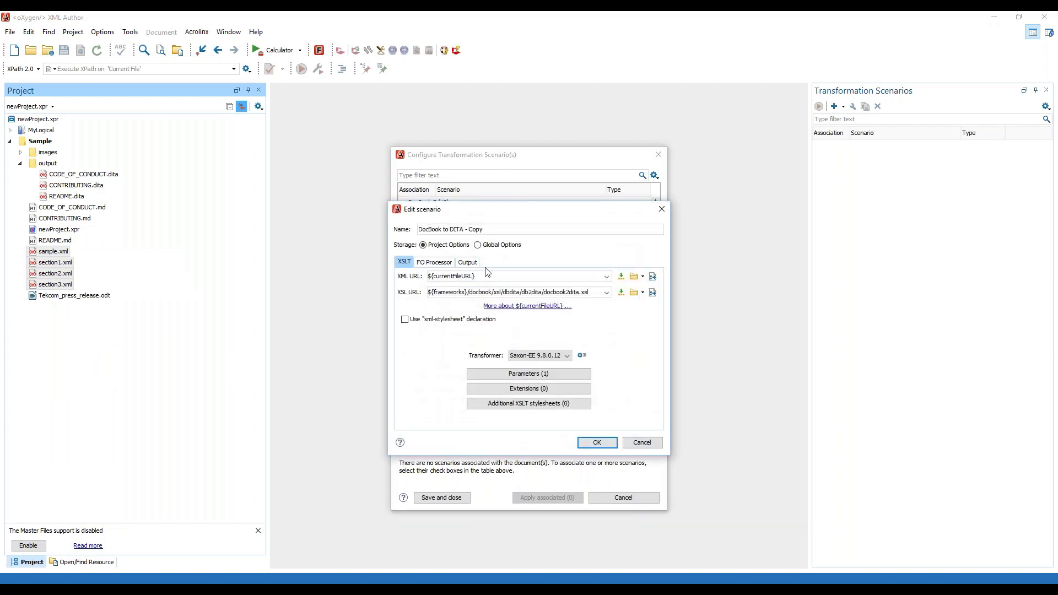
click(467, 263)
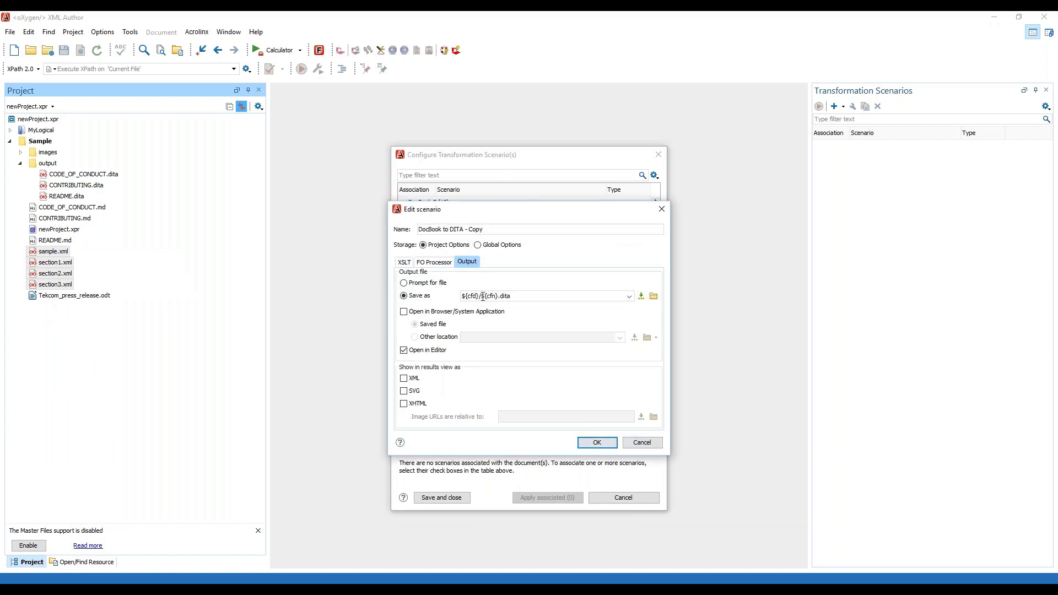
text(output/)
click(596, 444)
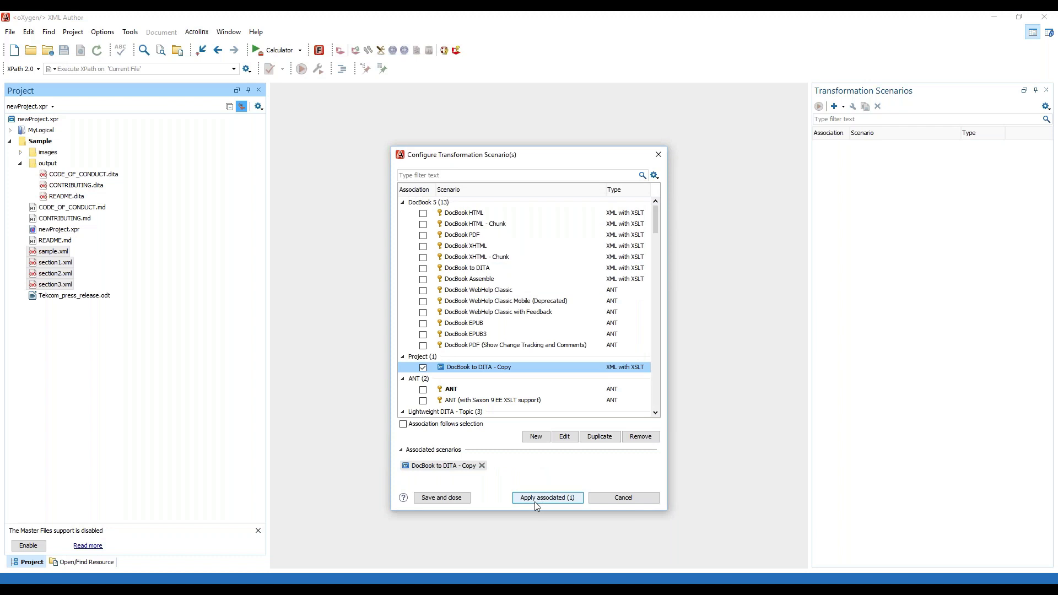
click(535, 501)
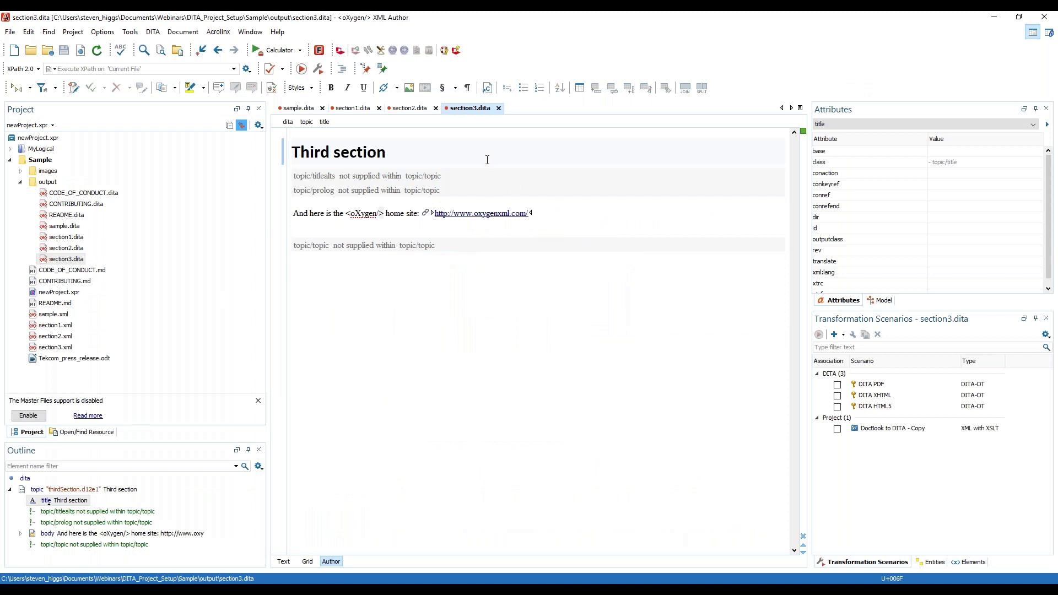
Review the "not supplied" comments in the converted section3.dita, section1.dita and sample.dita.
click(364, 176)
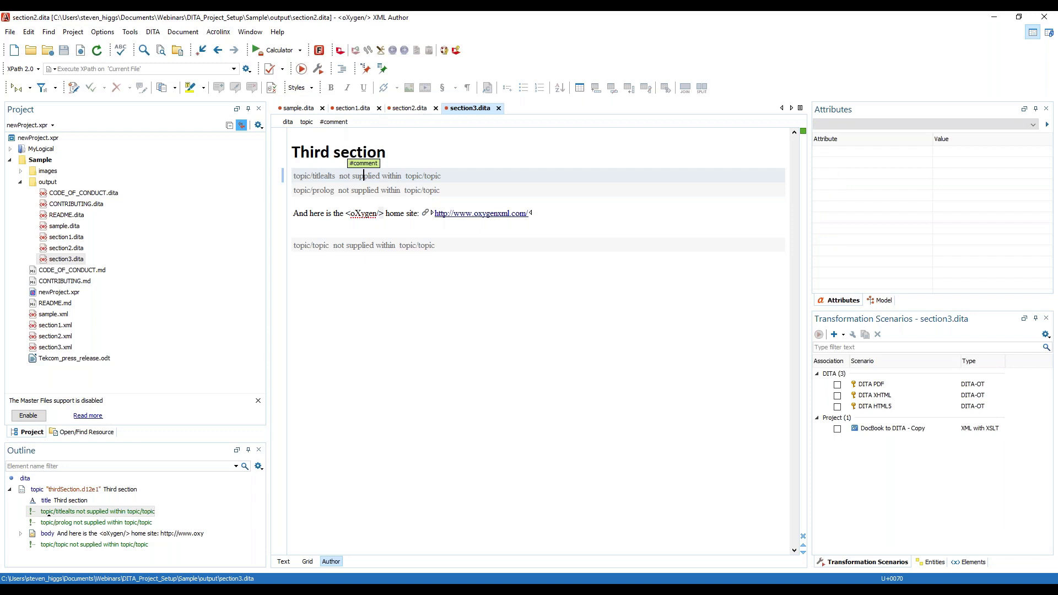
click(347, 109)
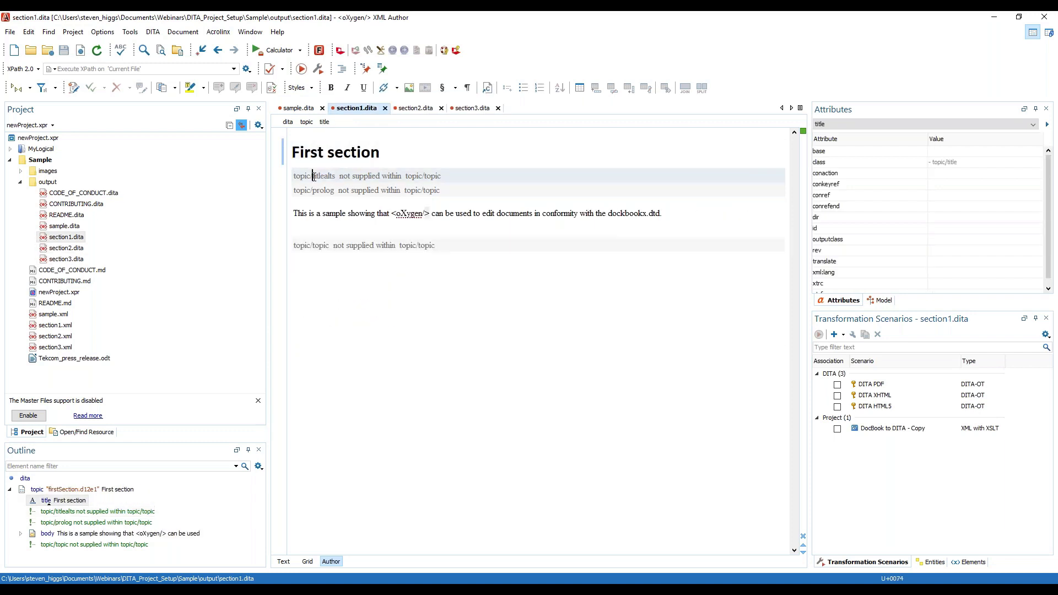
click(296, 108)
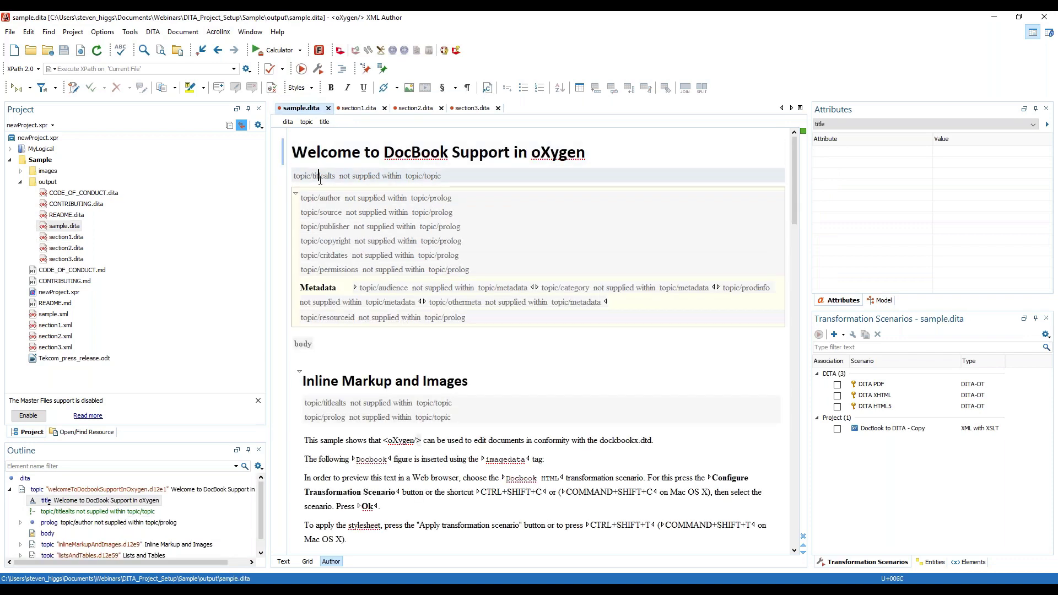
click(320, 177)
click(312, 197)
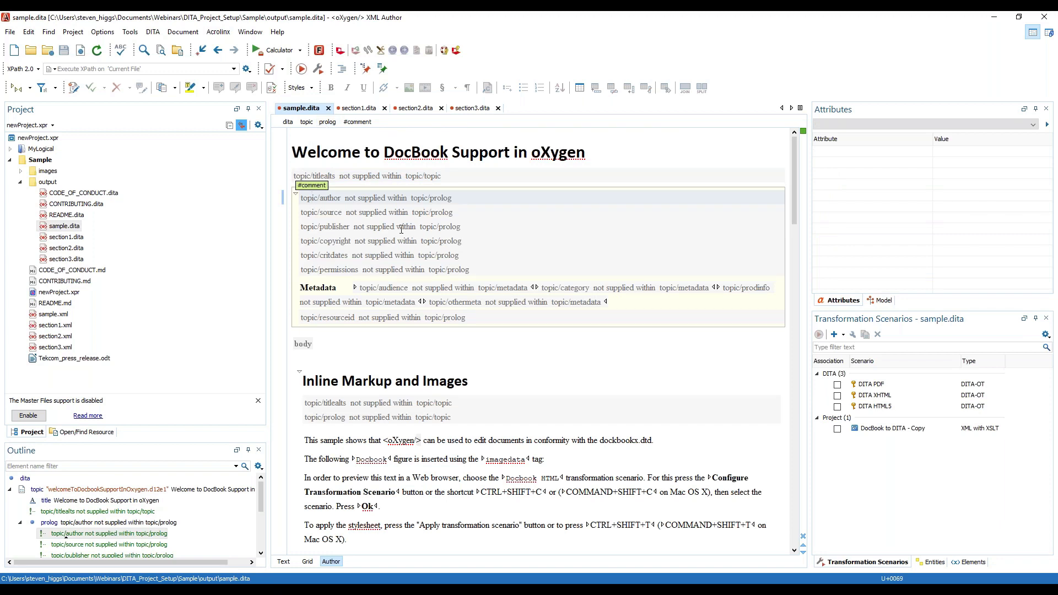
Delete the empty body element above the Inline Markup and Images topic in sample.dita.
click(308, 342)
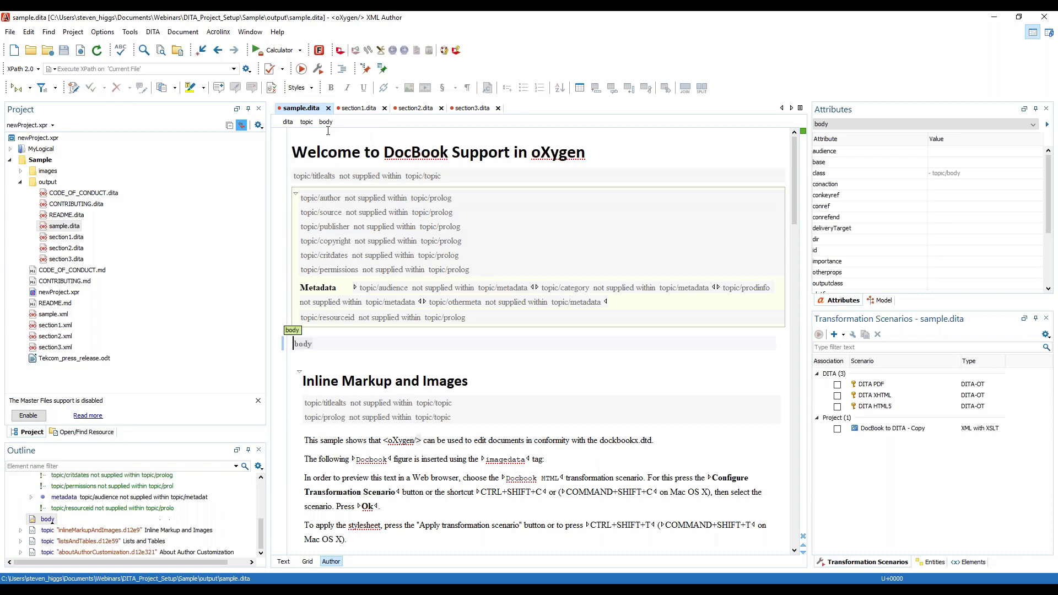
click(326, 122)
key(Delete)
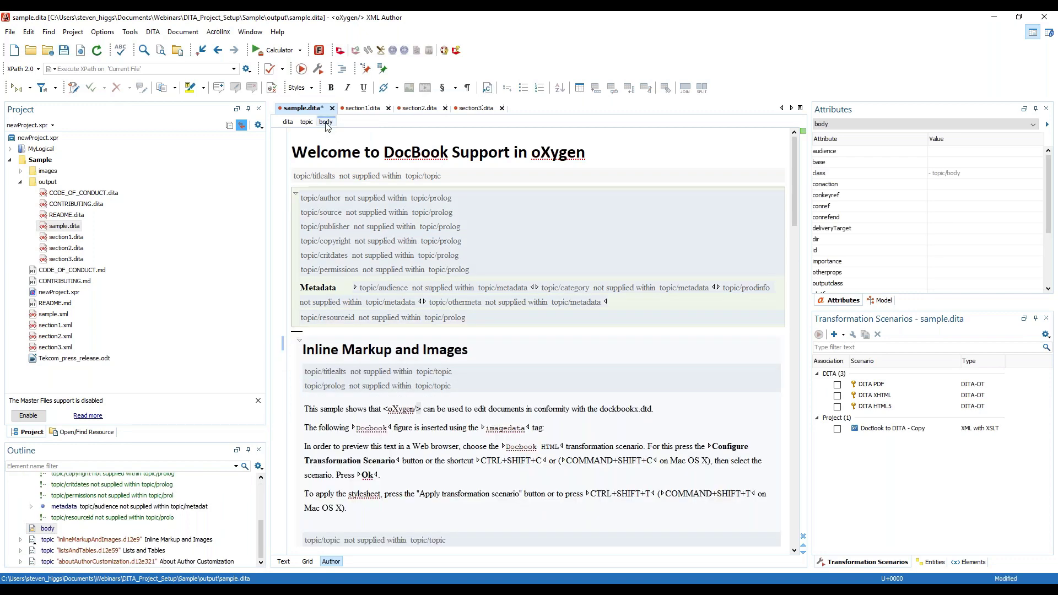
Set up an XML Refactoring Delete element operation targeting the prolog element.
click(338, 175)
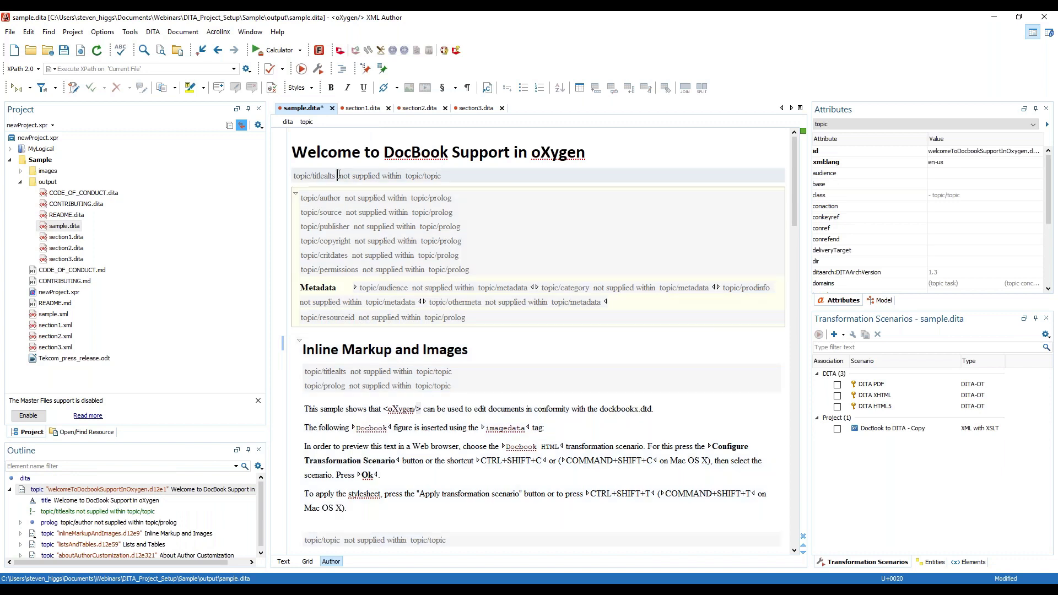
click(130, 32)
click(148, 51)
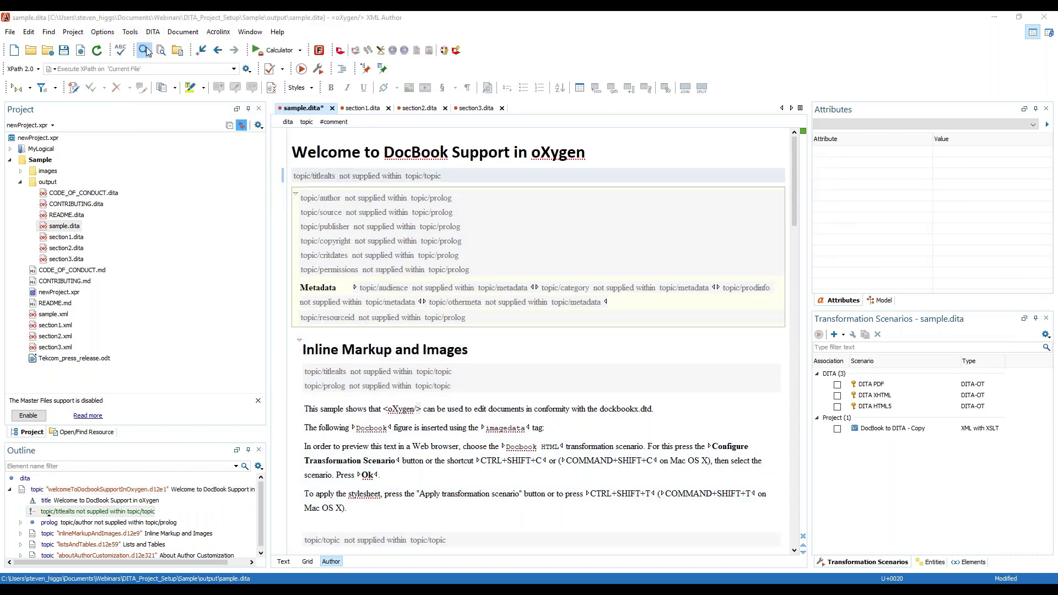
scroll(452, 300, down, 1)
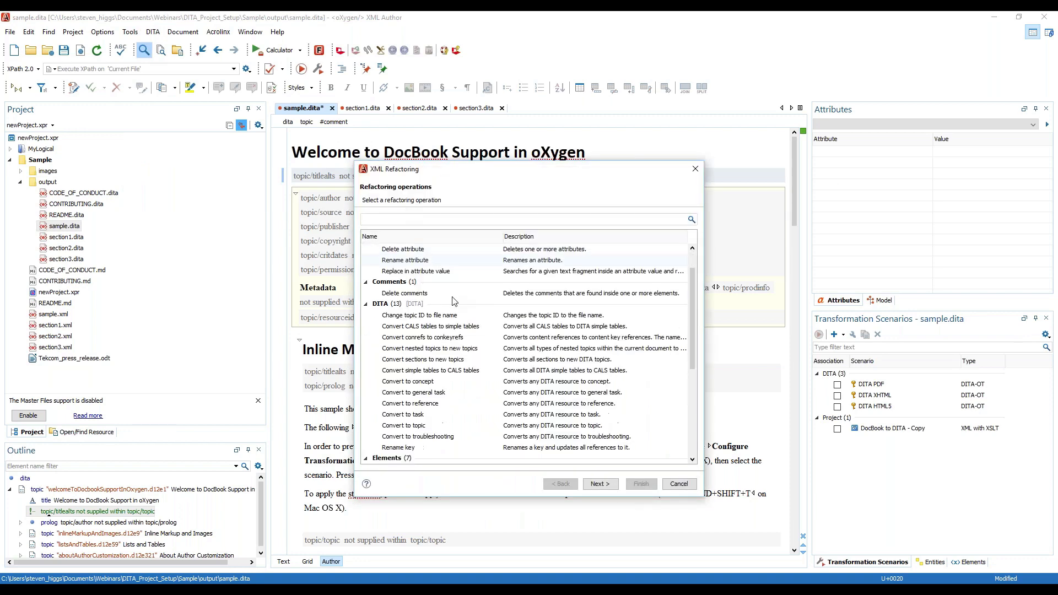
scroll(452, 300, down, 6)
click(446, 281)
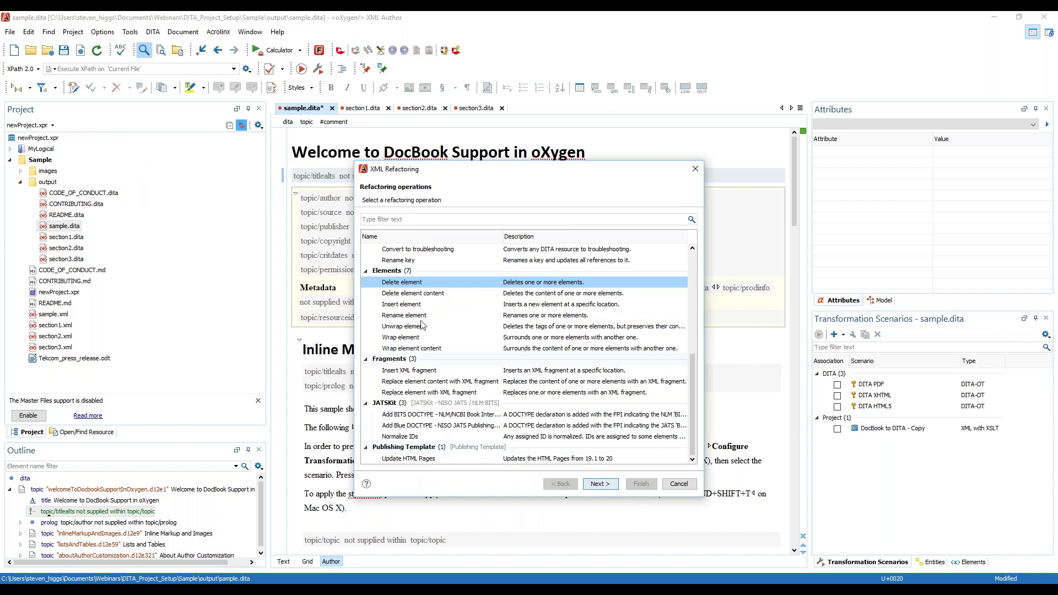
click(600, 483)
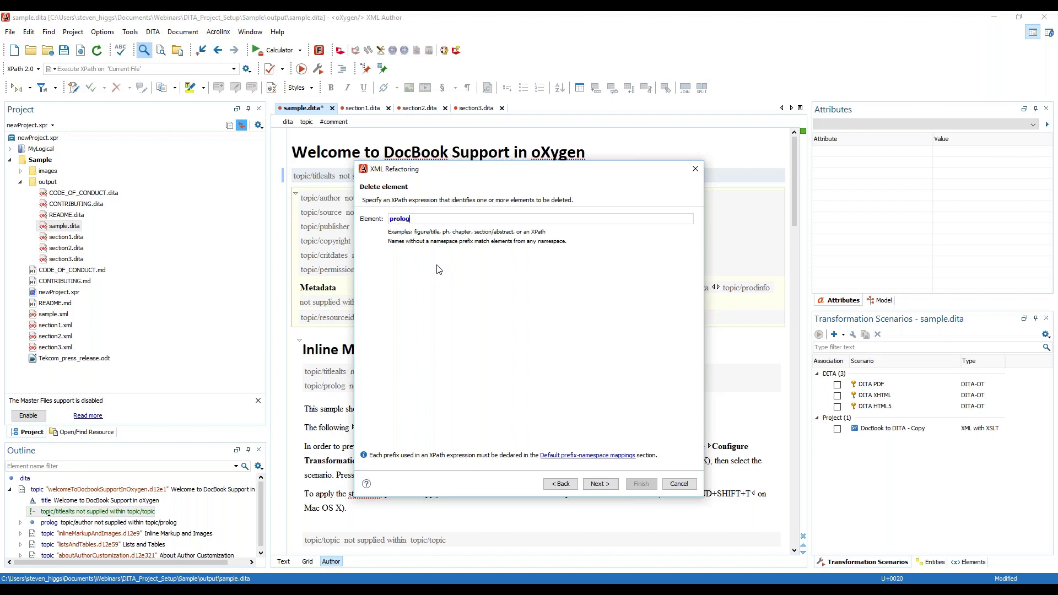
click(599, 484)
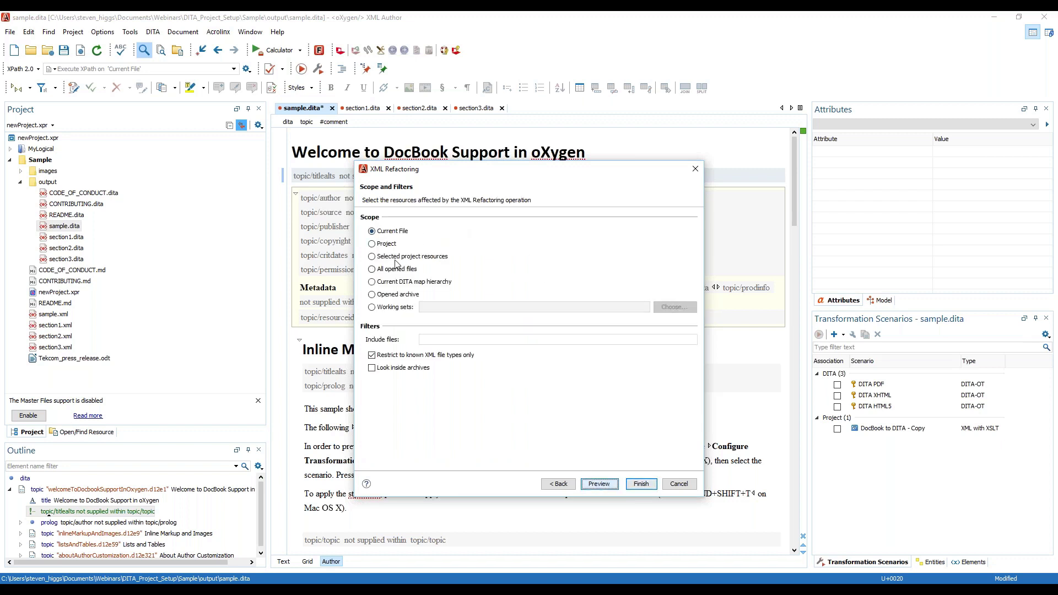
Scope the refactoring to all opened files, save the modified files, preview the changes and carry out the deletion.
click(371, 269)
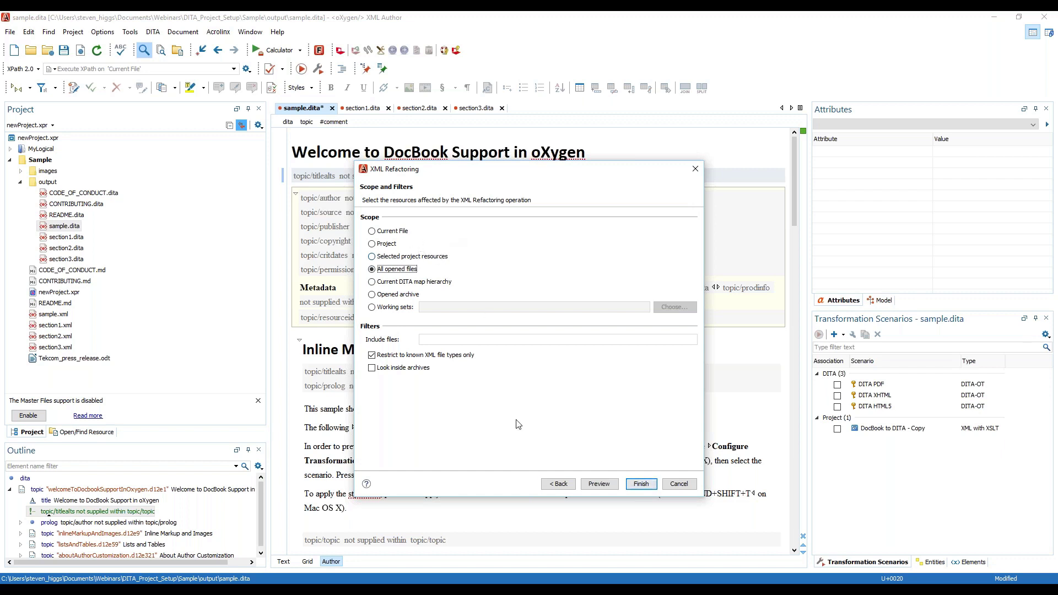
click(600, 485)
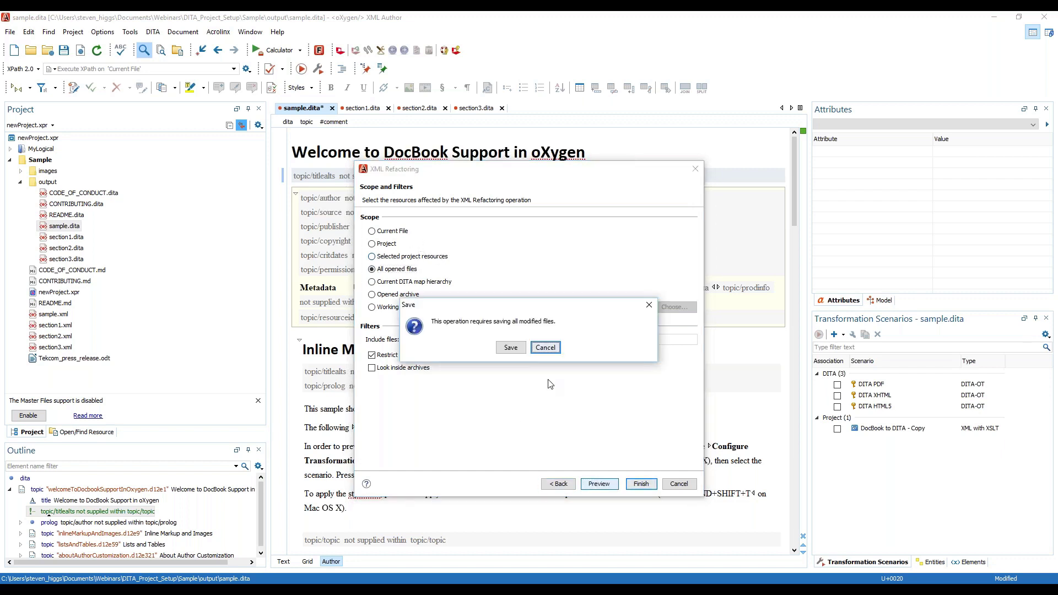
click(510, 347)
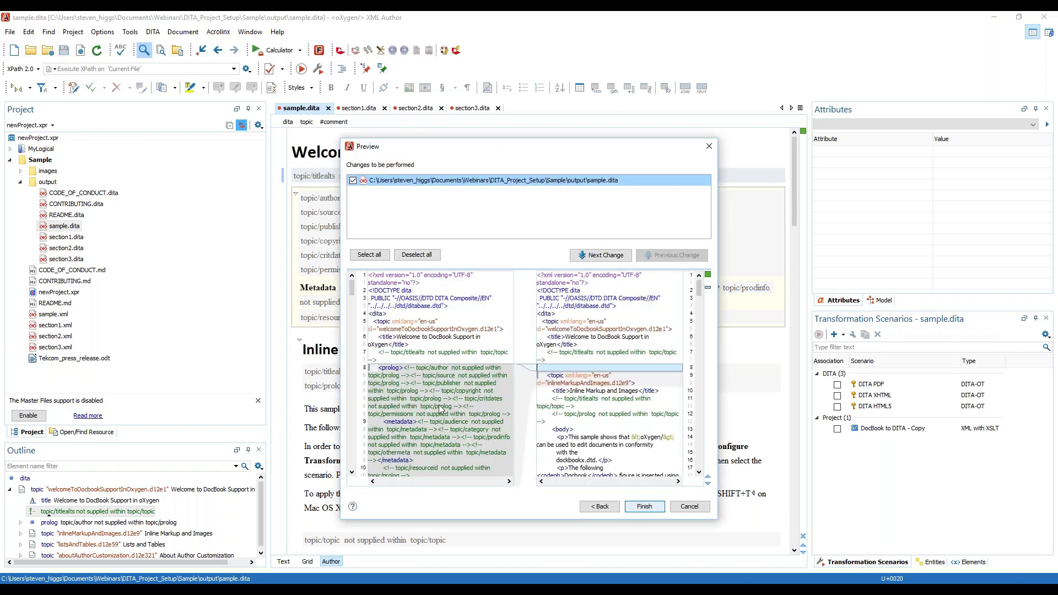
scroll(441, 408, down, 3)
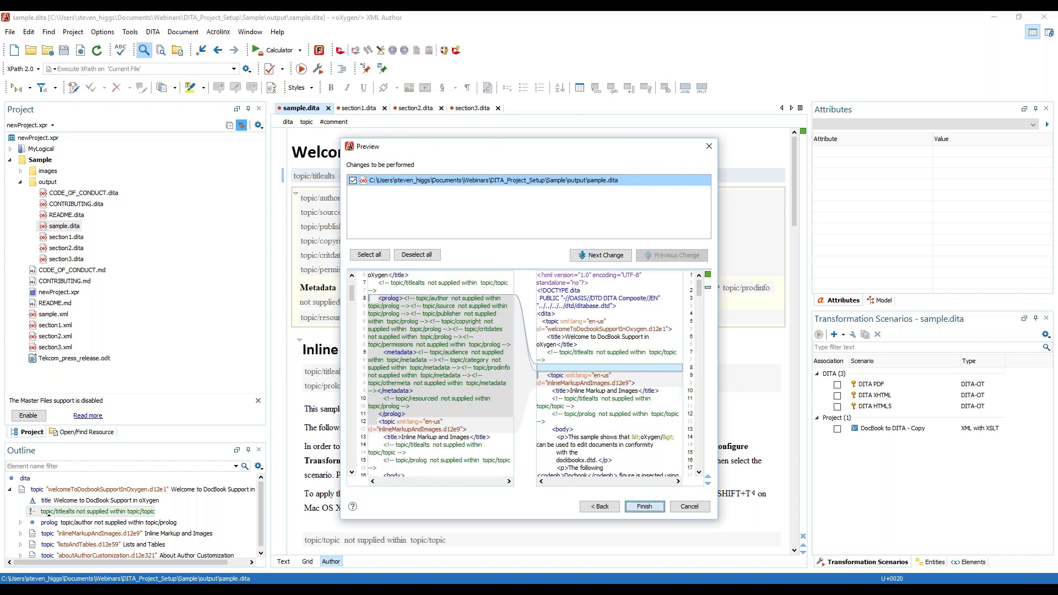
click(644, 506)
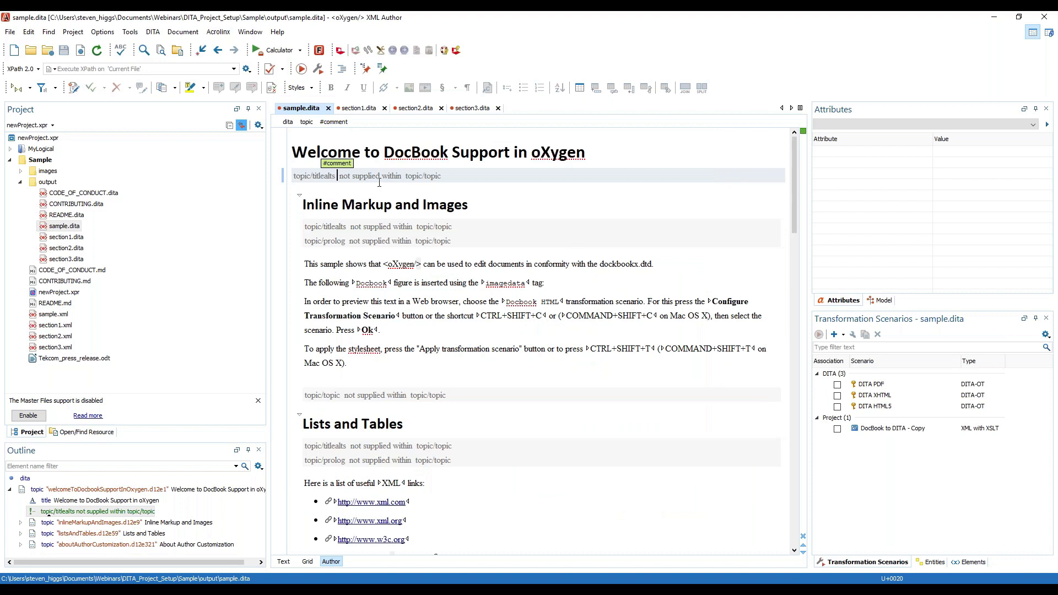
Set up an XML Refactoring Delete comments operation targeting the topic element.
click(135, 34)
click(142, 46)
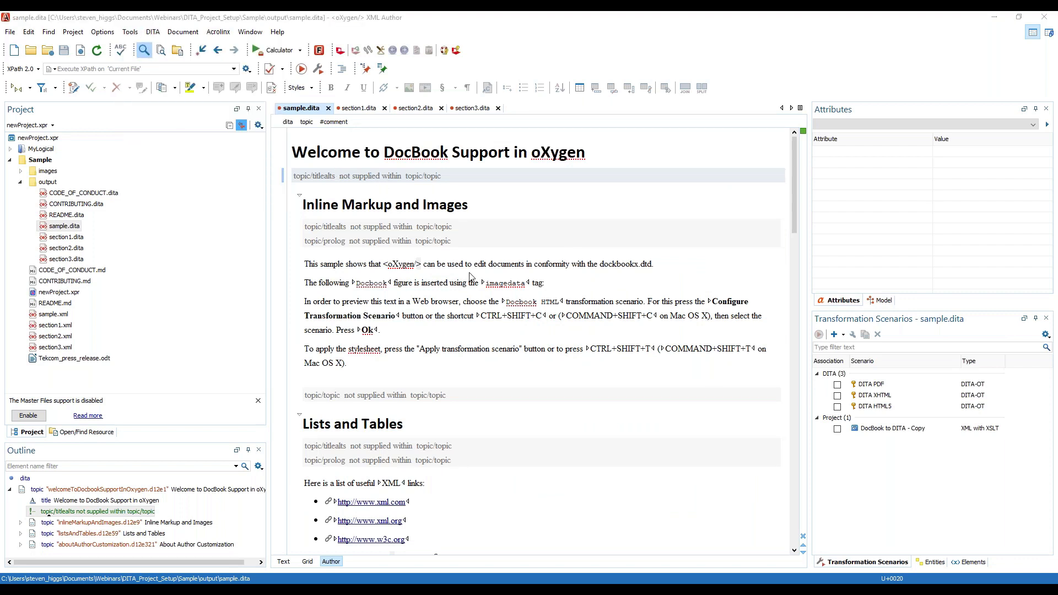
scroll(474, 352, down, 6)
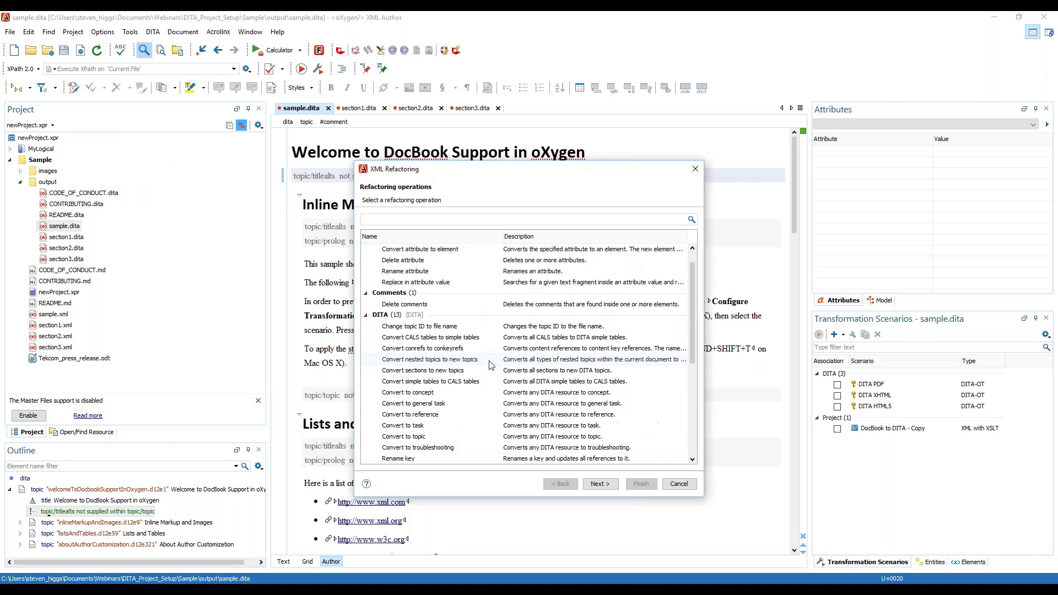
scroll(489, 365, up, 1)
click(427, 327)
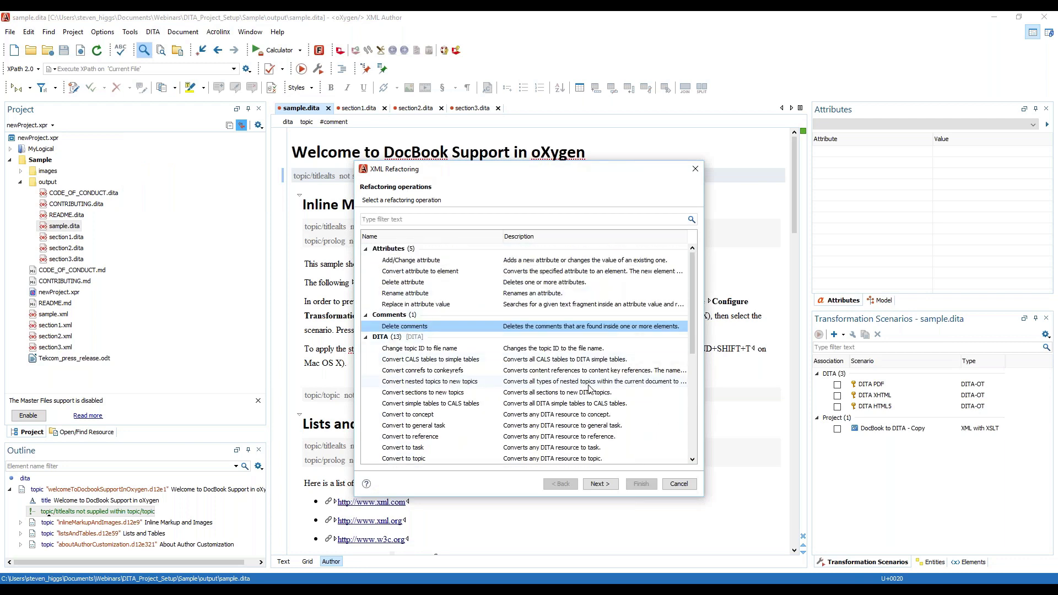
click(600, 484)
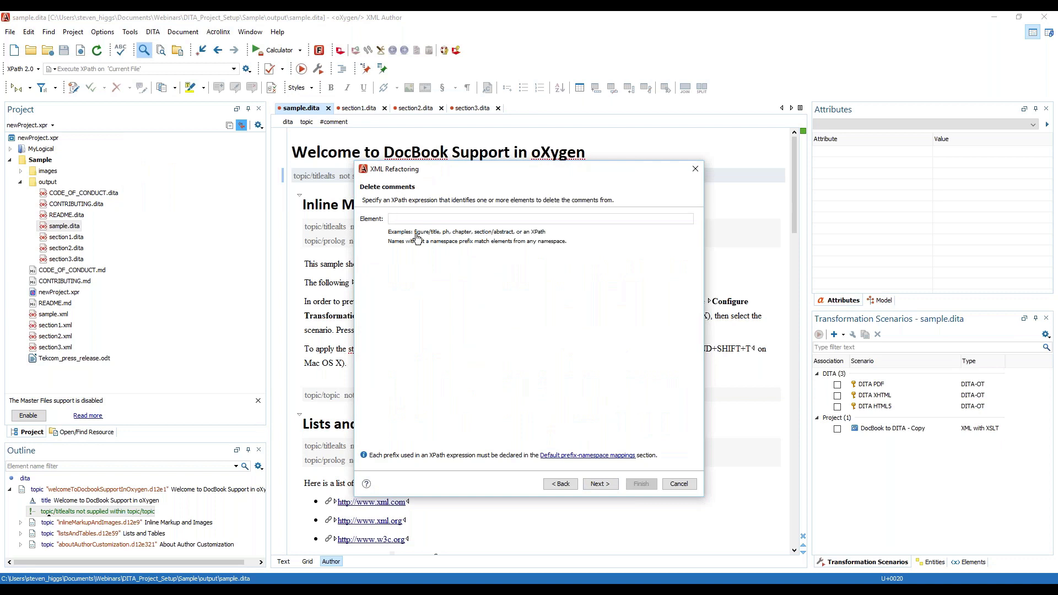
text(topic)
click(600, 484)
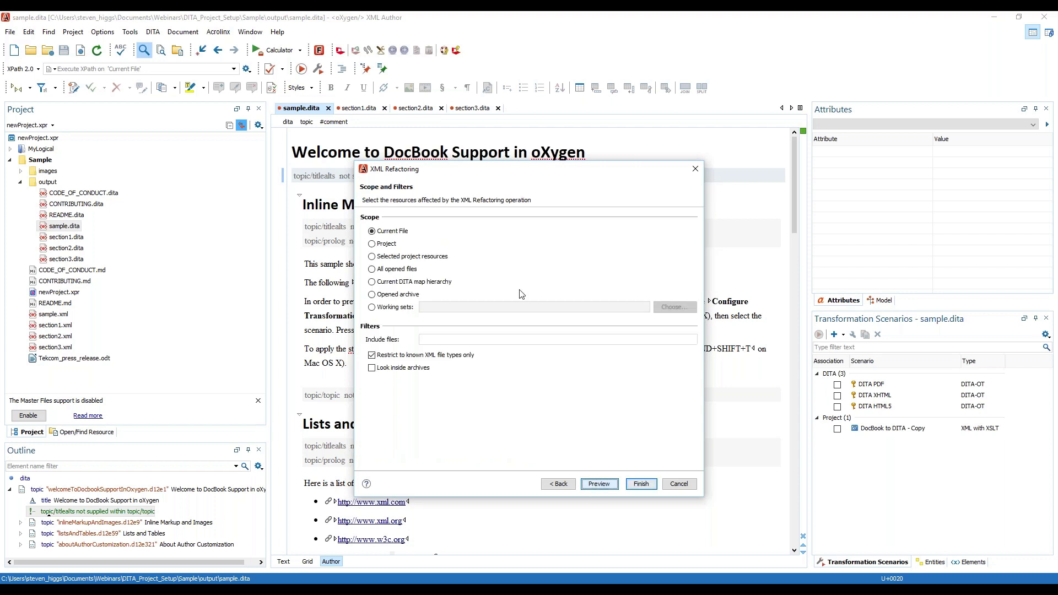
Scope the comment deletion to all opened files, preview the changes in each file and carry it out.
click(372, 269)
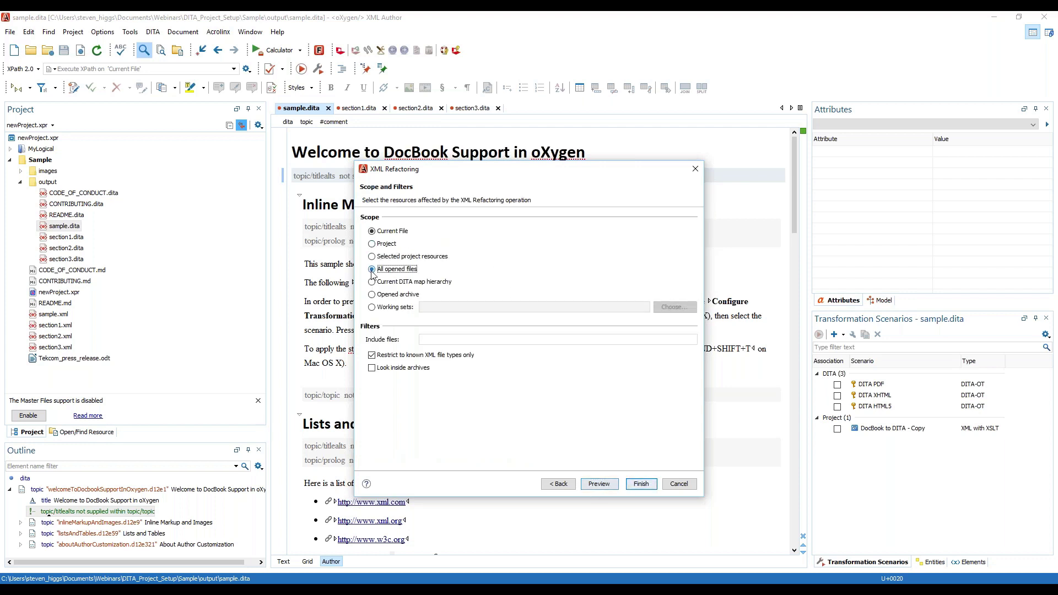
click(599, 483)
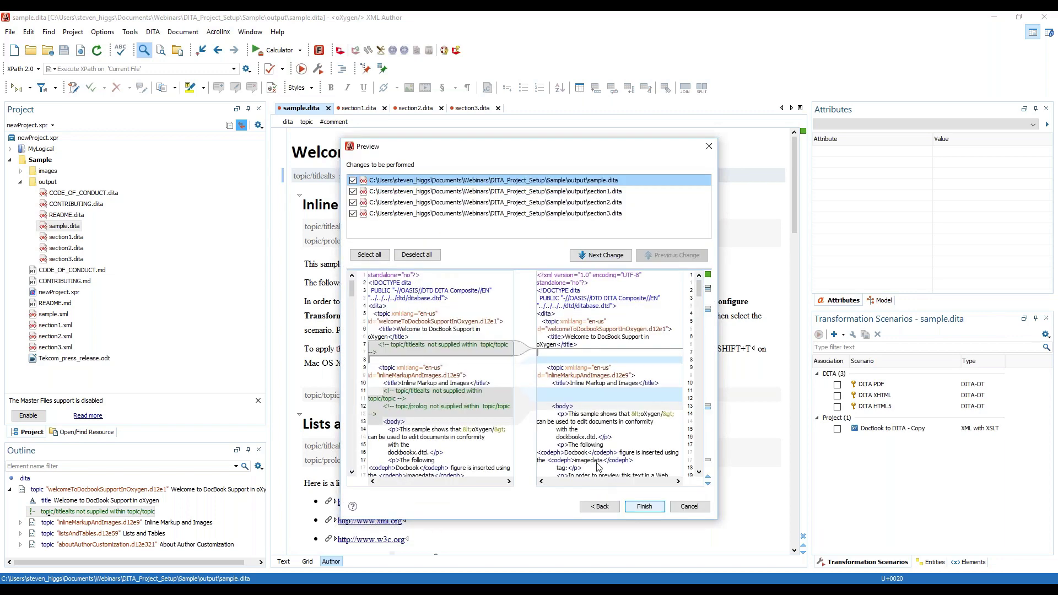
click(454, 191)
key(Down)
key(Down)
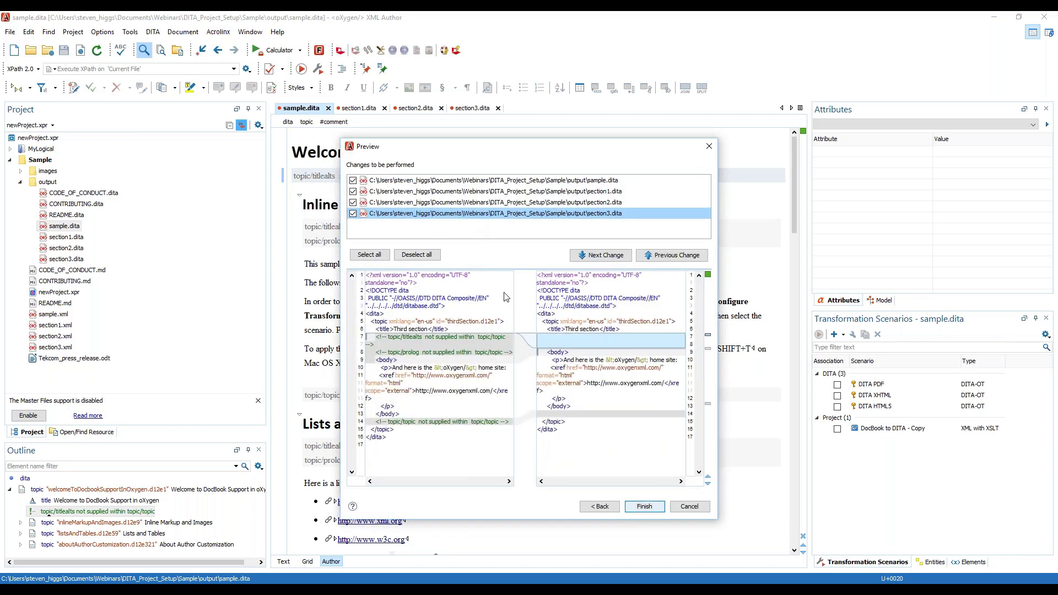
click(645, 507)
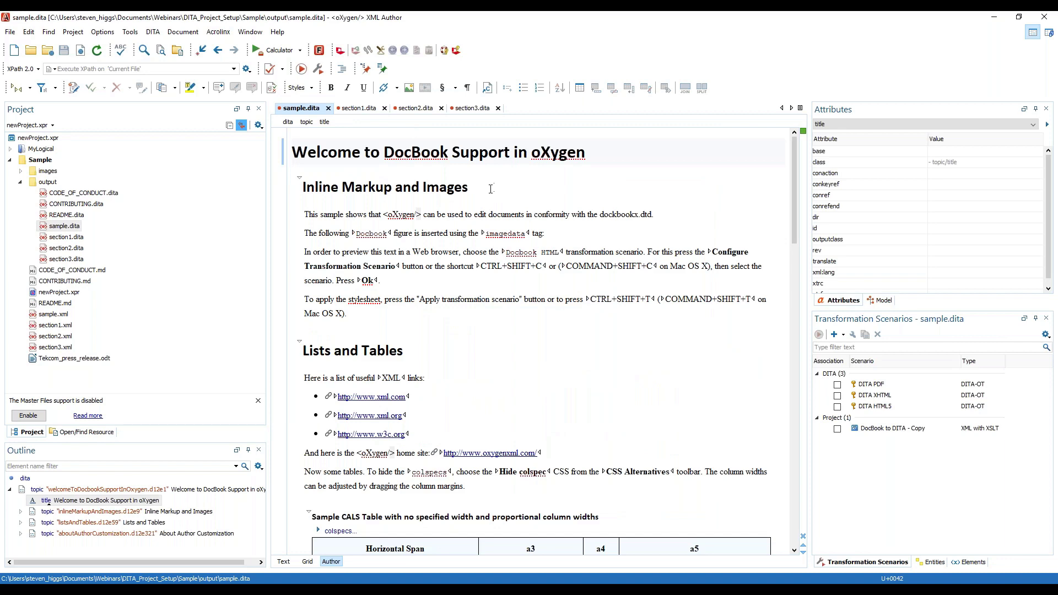
scroll(500, 193, down, 3)
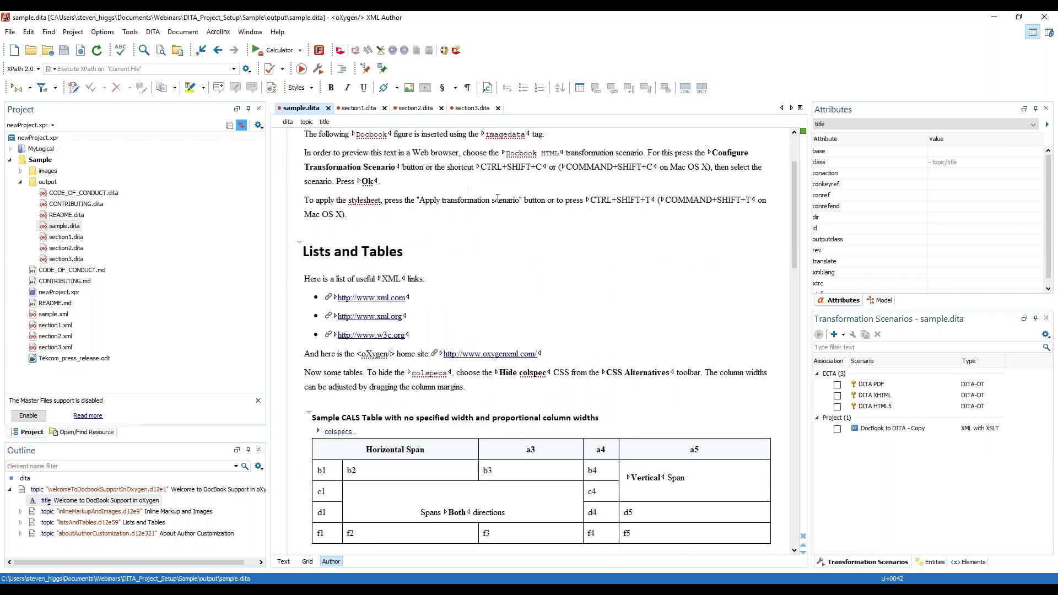
scroll(294, 335, up, 3)
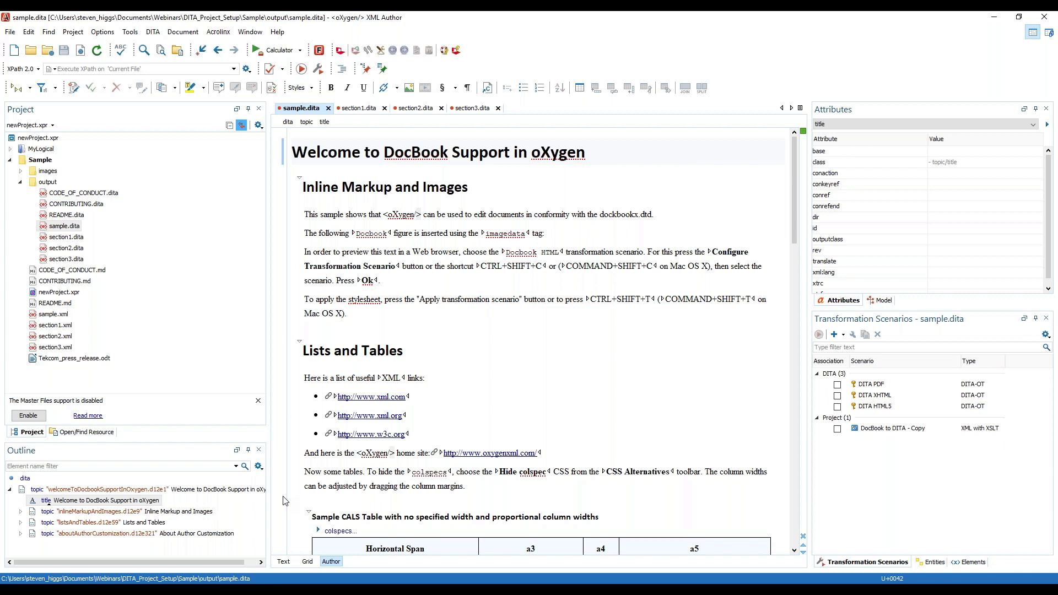
Switch to the web browser and examine the conversion methods on the Migrating MS Office Documents to DITA page.
click(102, 588)
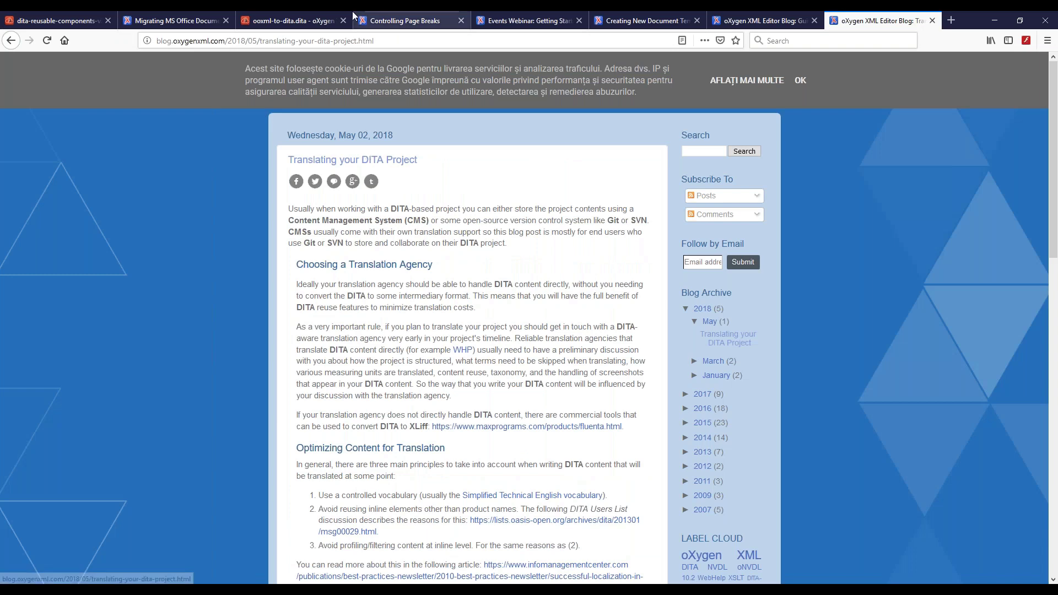
click(168, 20)
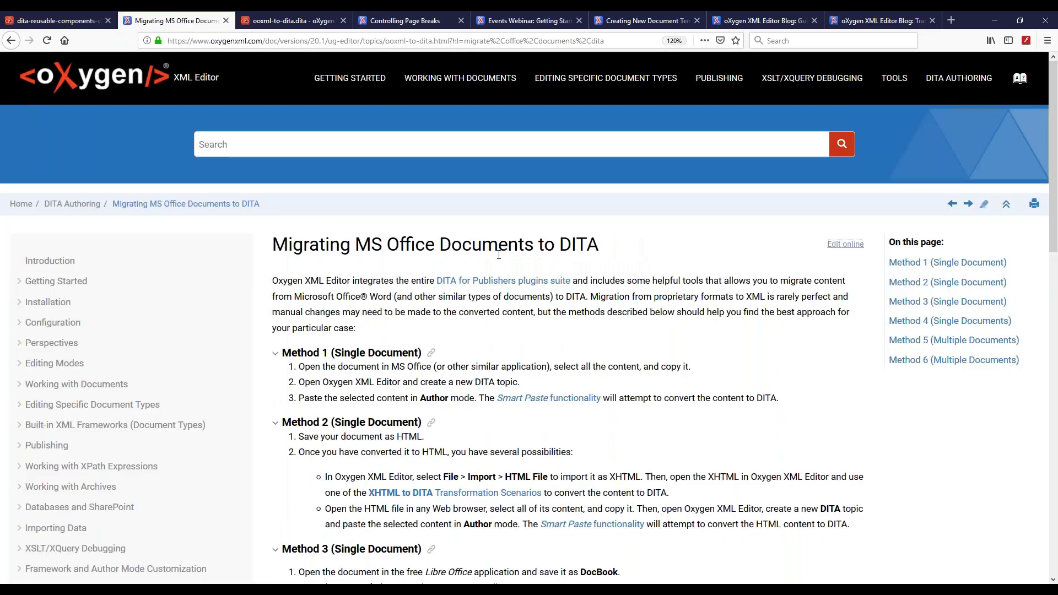
scroll(483, 260, down, 1)
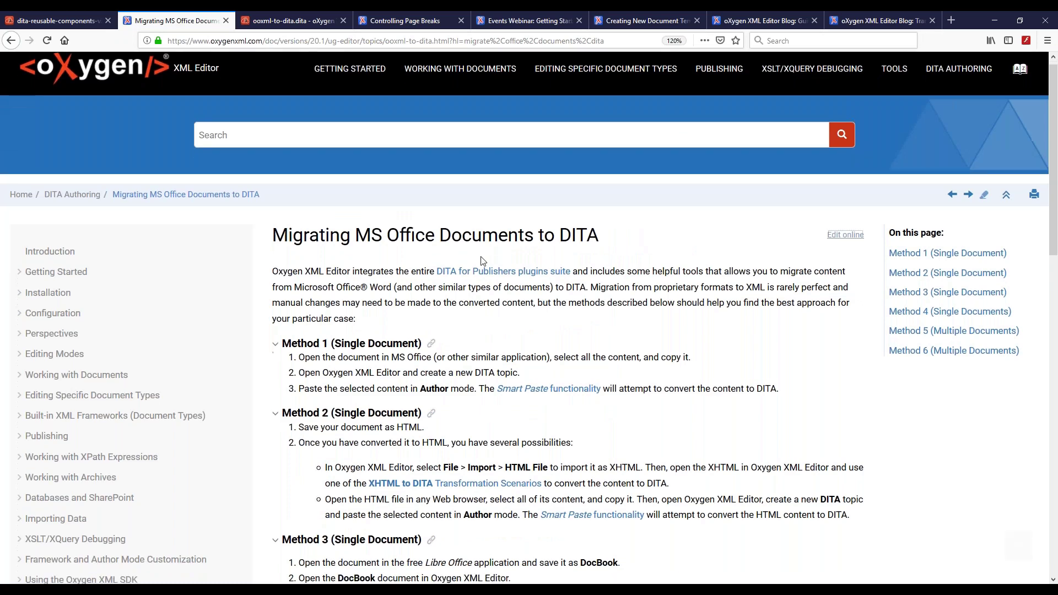
scroll(483, 260, down, 4)
scroll(483, 260, down, 9)
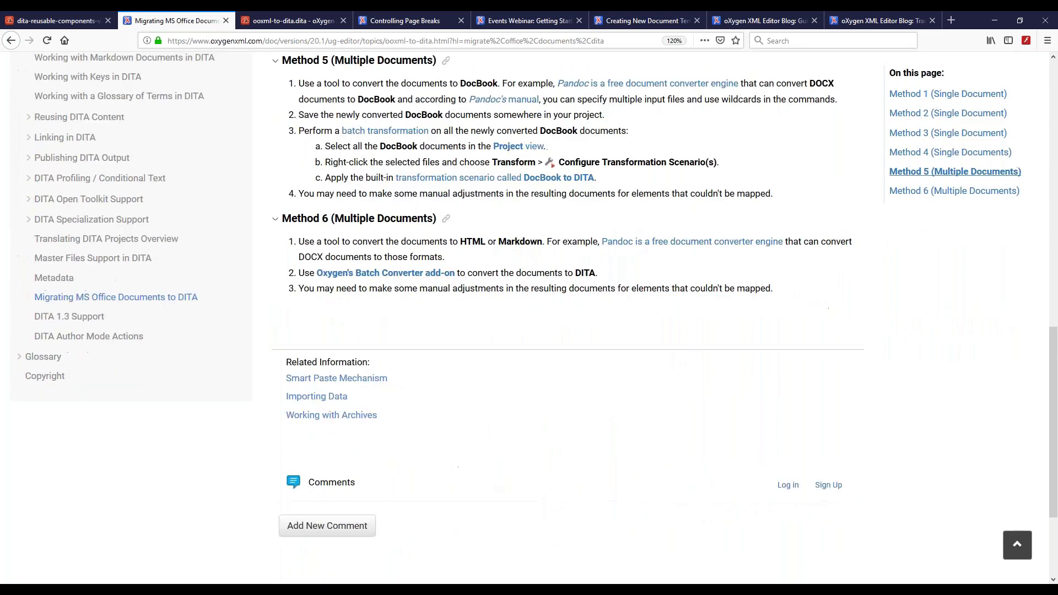
scroll(529, 320, up, 4)
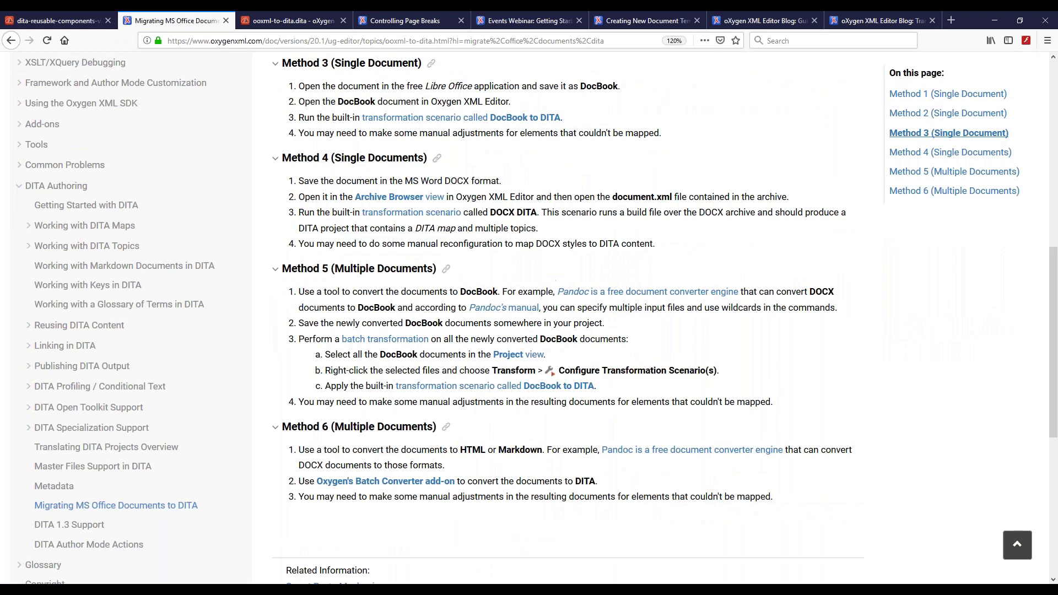
scroll(503, 307, up, 7)
scroll(456, 158, down, 2)
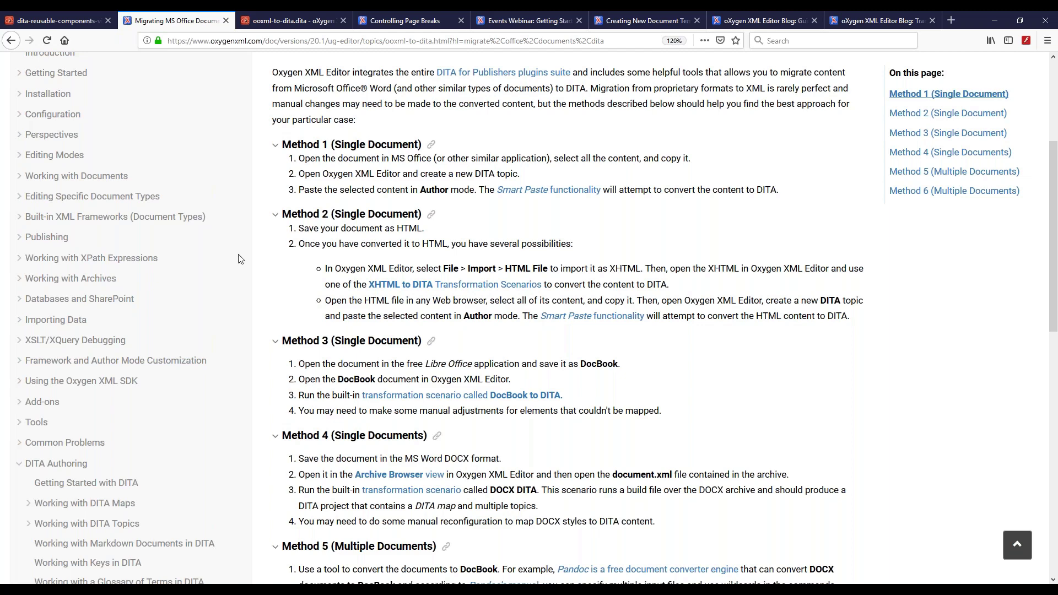
scroll(388, 243, down, 1)
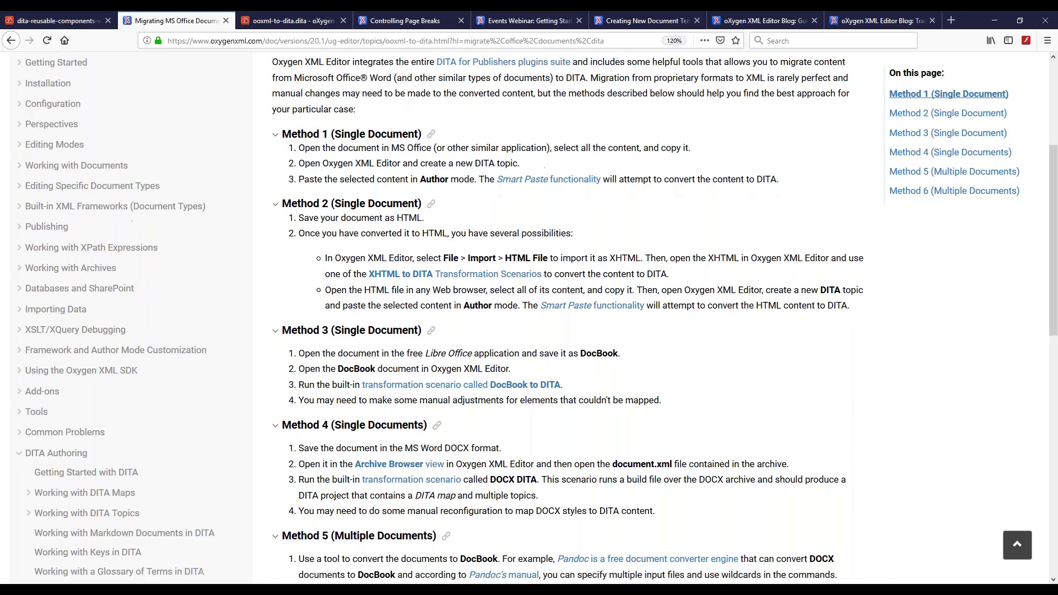
scroll(389, 243, down, 3)
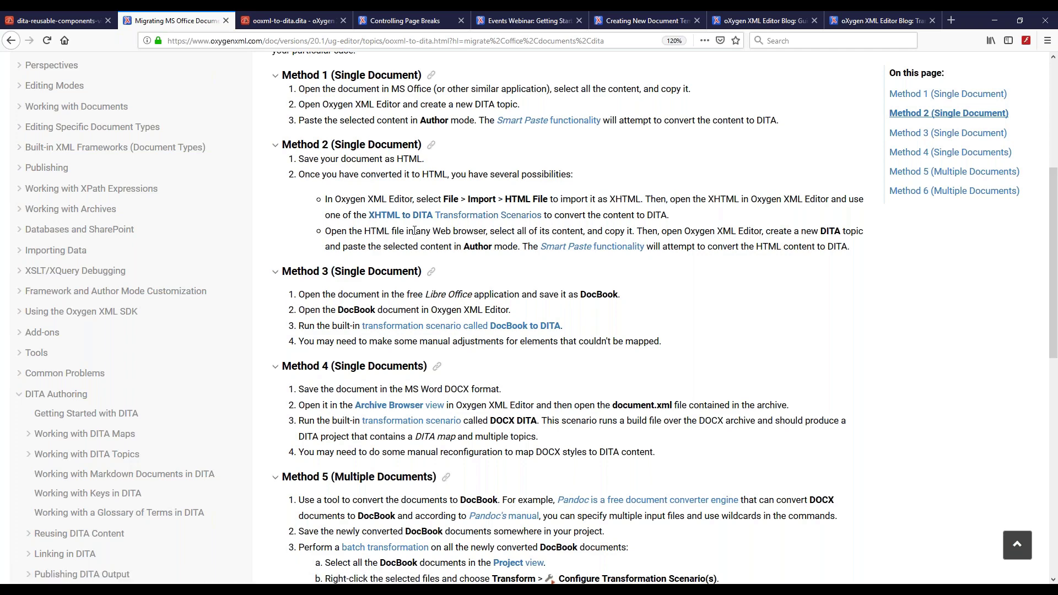
scroll(414, 231, down, 1)
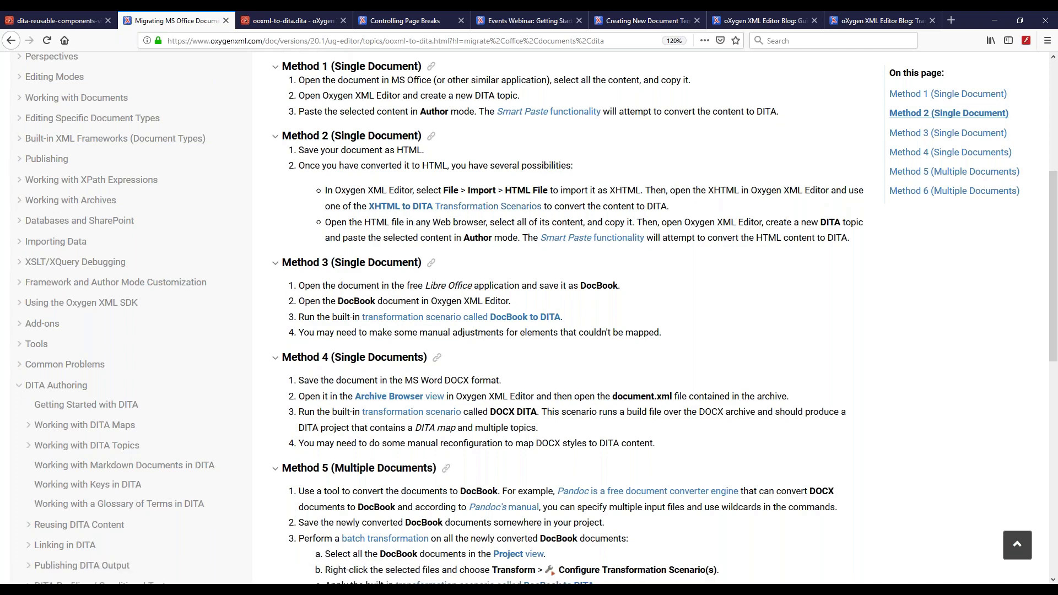
scroll(380, 292, down, 2)
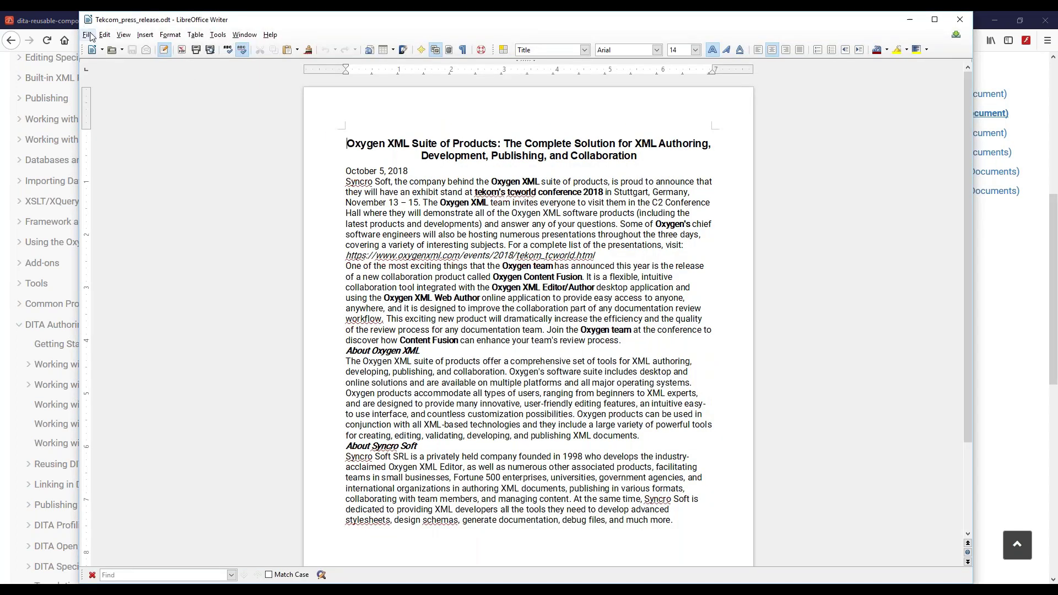
In LibreOffice Writer, save Tekcom_press_release.odt in DocBook format as Tekcom_press_release.xml in the Sample folder, and close the document.
click(87, 35)
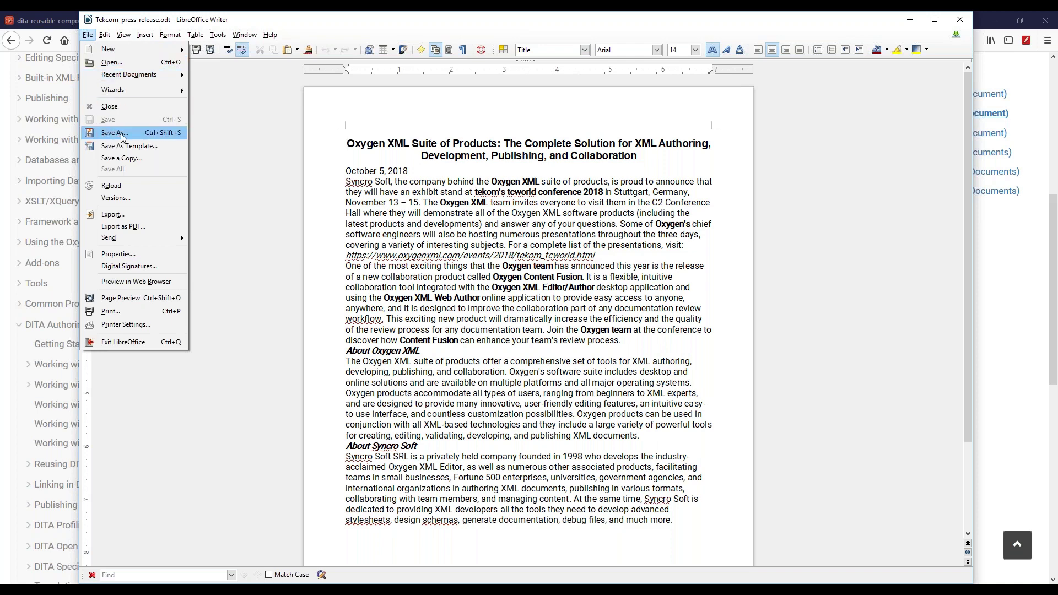
key(Escape)
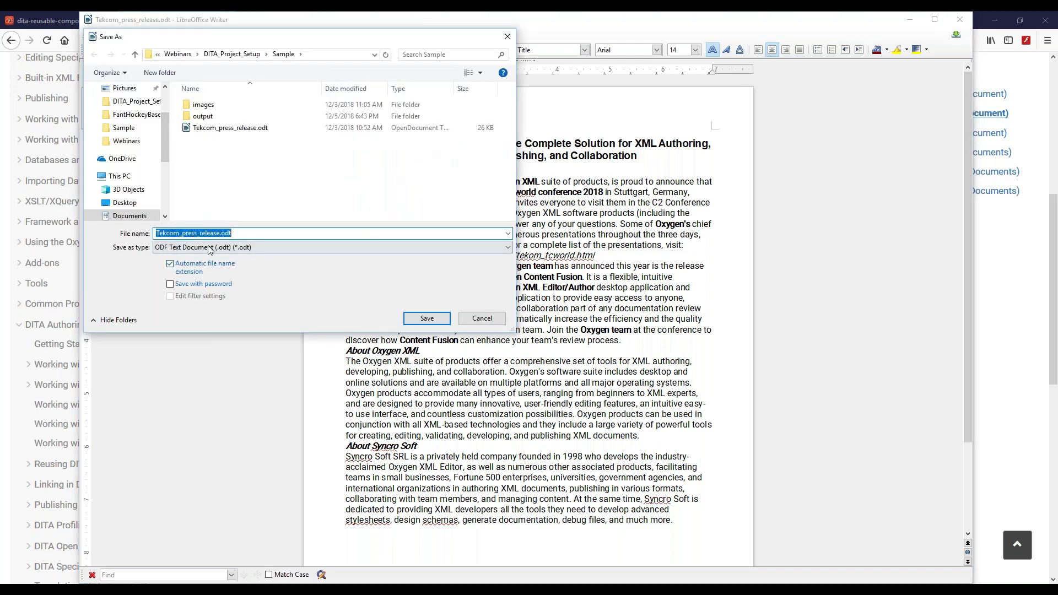
click(209, 248)
click(183, 332)
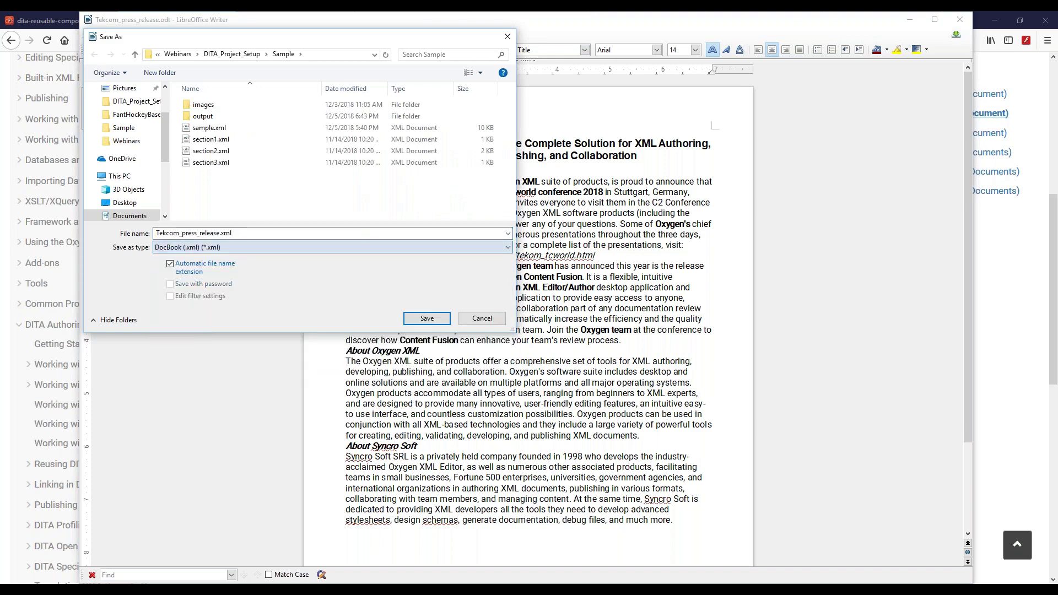
click(423, 323)
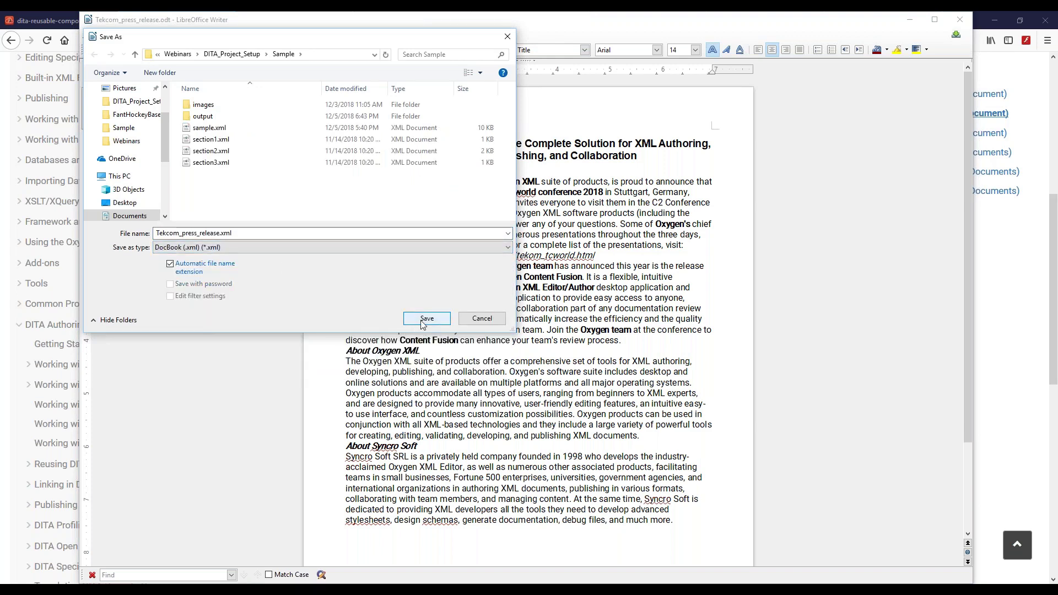
click(423, 319)
click(427, 318)
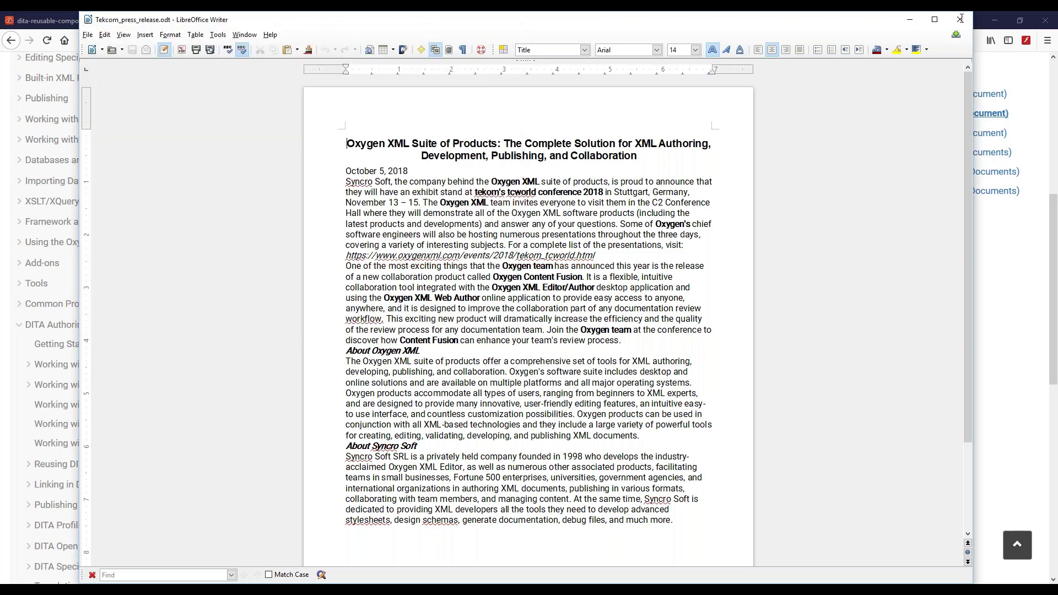
click(959, 20)
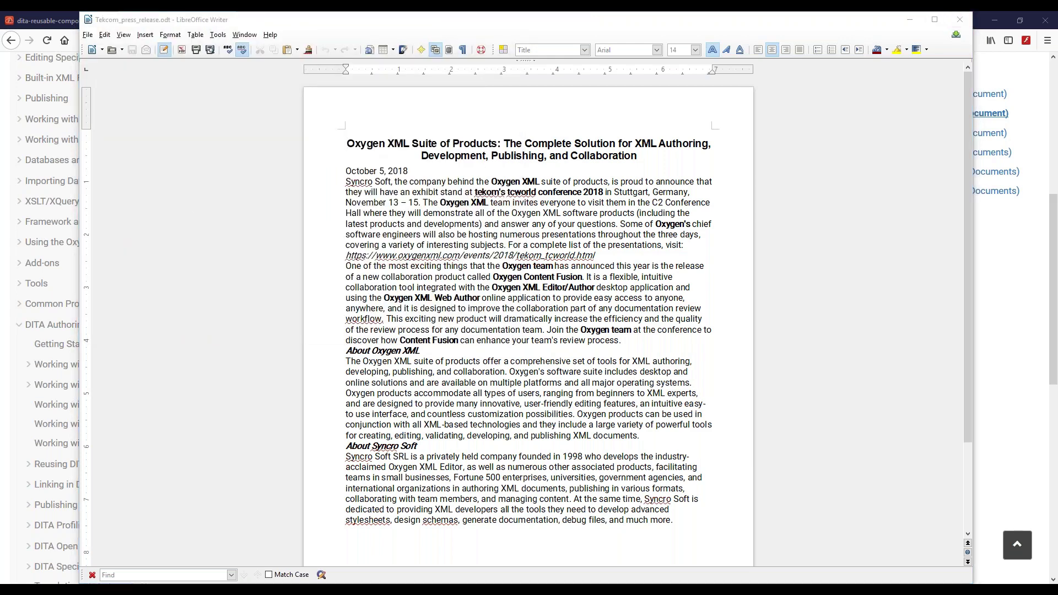
click(959, 17)
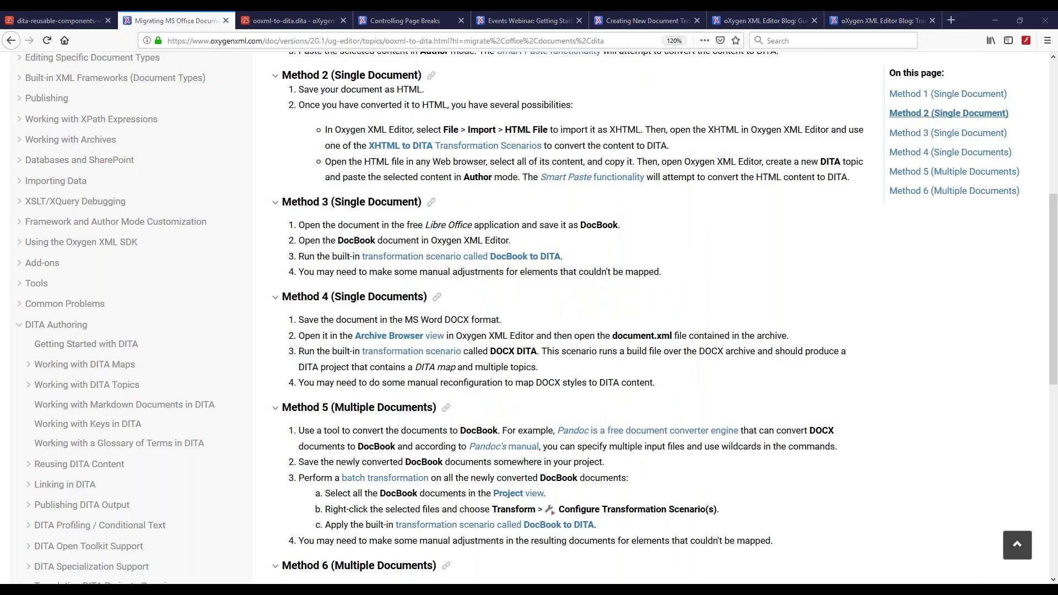
Switch back to Oxygen XML Author, refresh the Sample project folder and open Tekcom_press_release.xml.
key(alt+Tab)
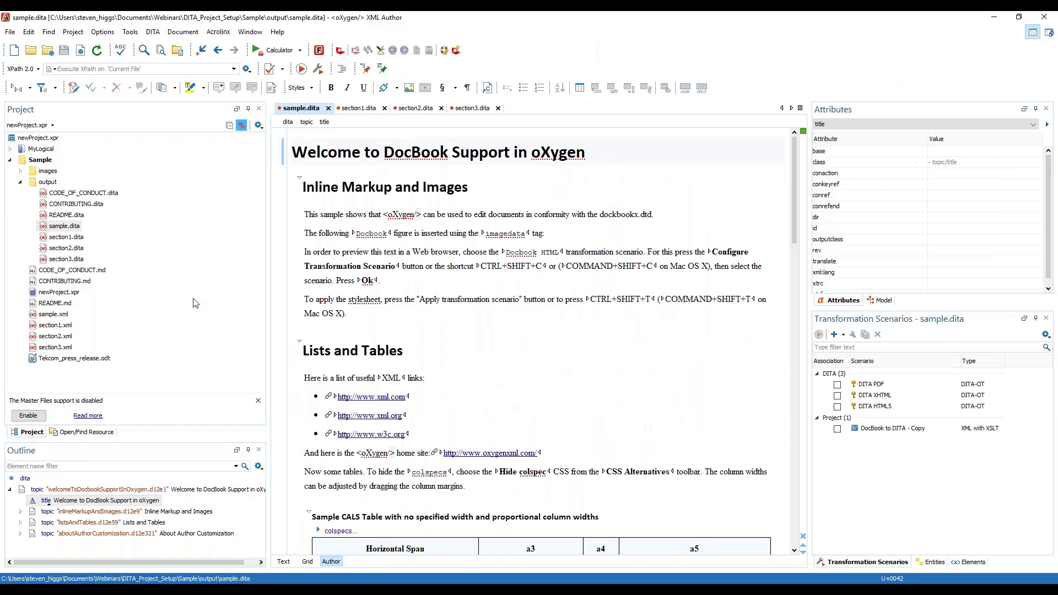
right_click(44, 160)
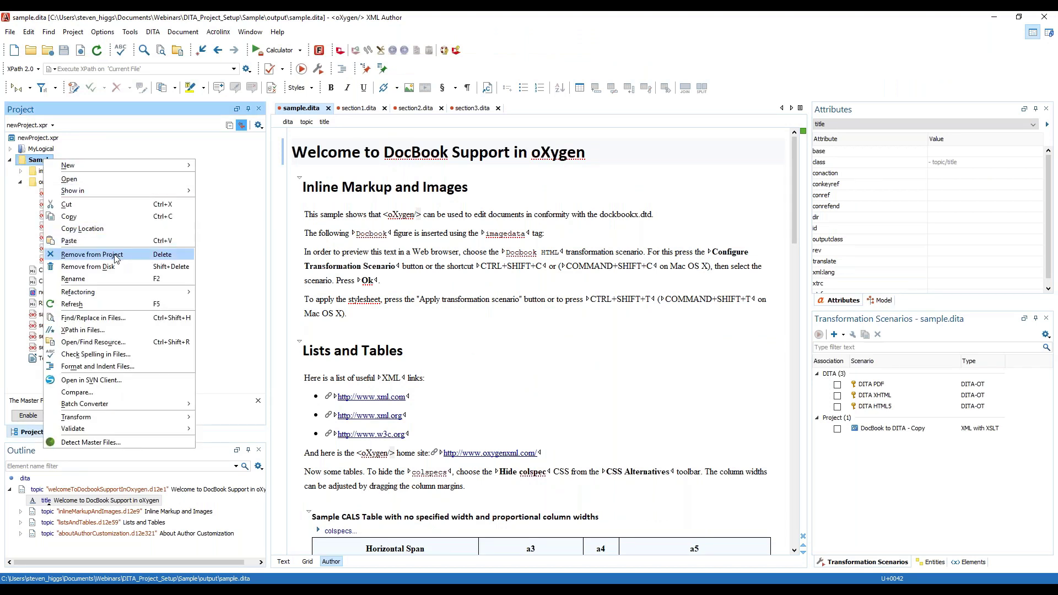
click(90, 306)
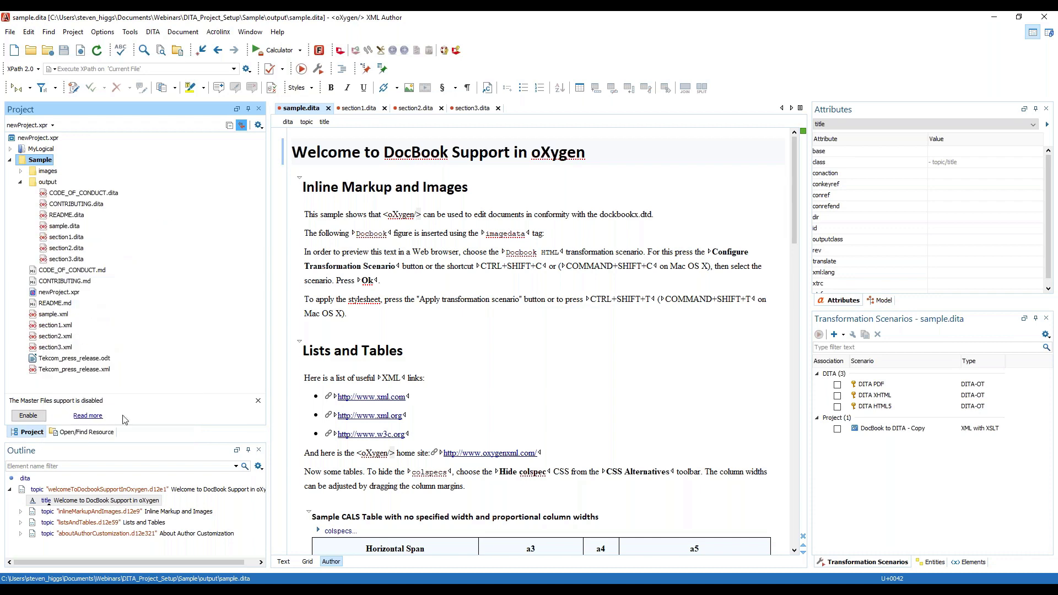
double_click(69, 369)
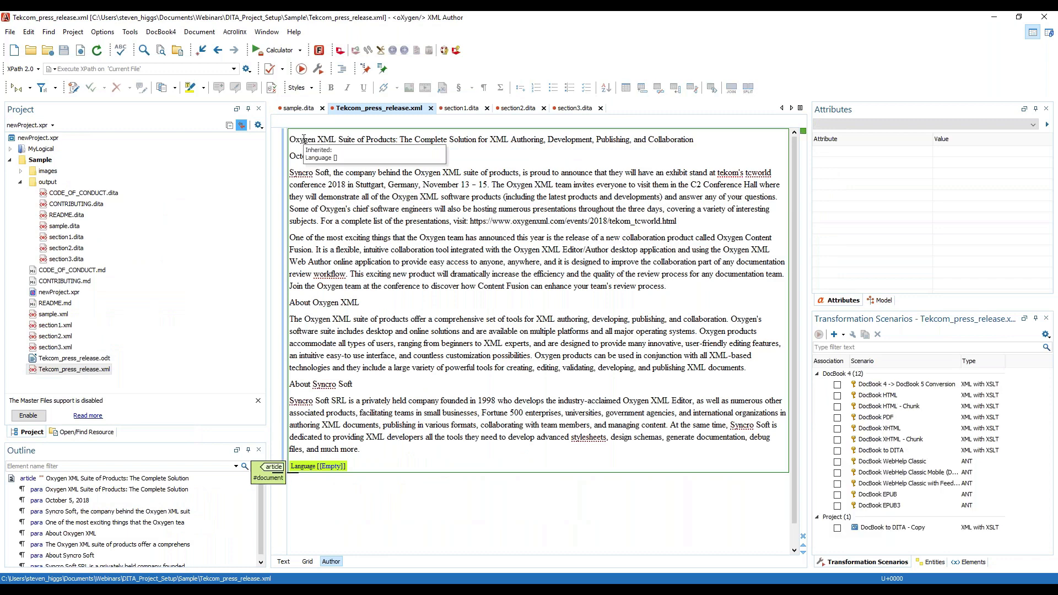
Rename the first para element, holding the Oxygen XML Suite heading, to title in Tekcom_press_release.xml and save the file.
click(304, 138)
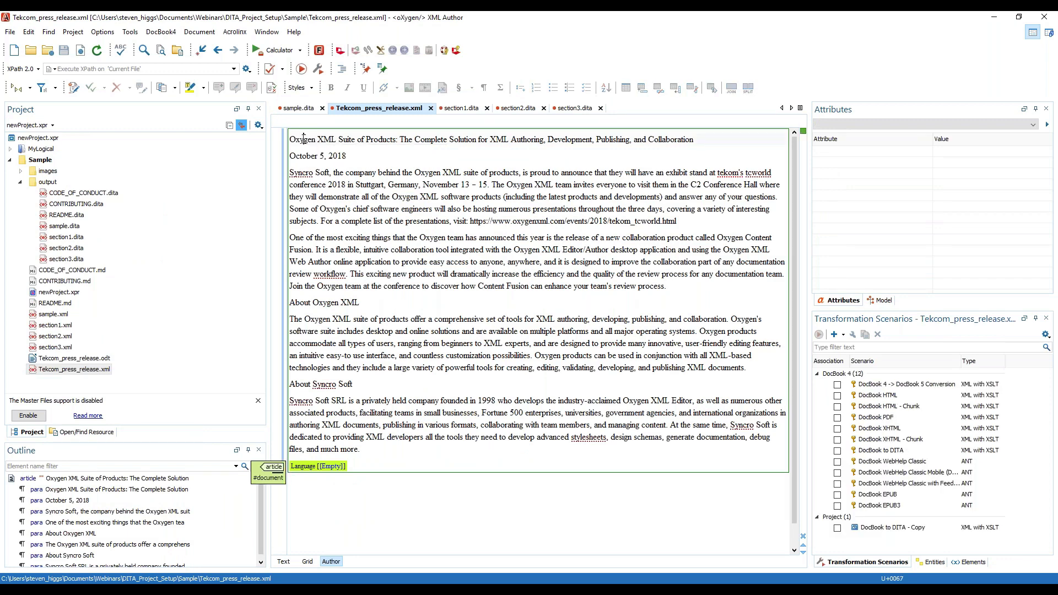
double_click(304, 138)
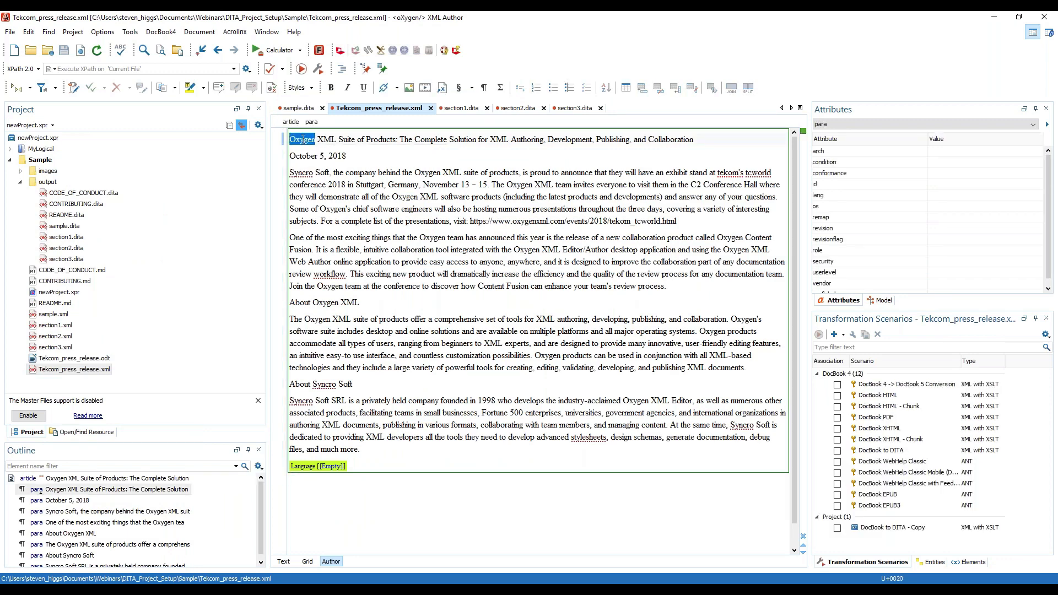
click(311, 122)
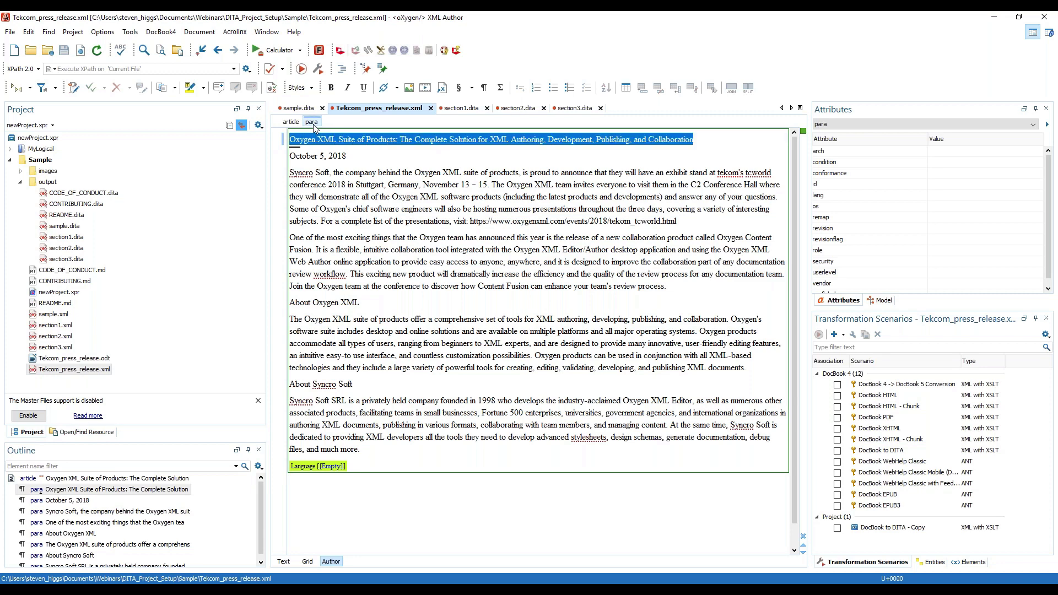
right_click(314, 125)
click(351, 291)
text(title)
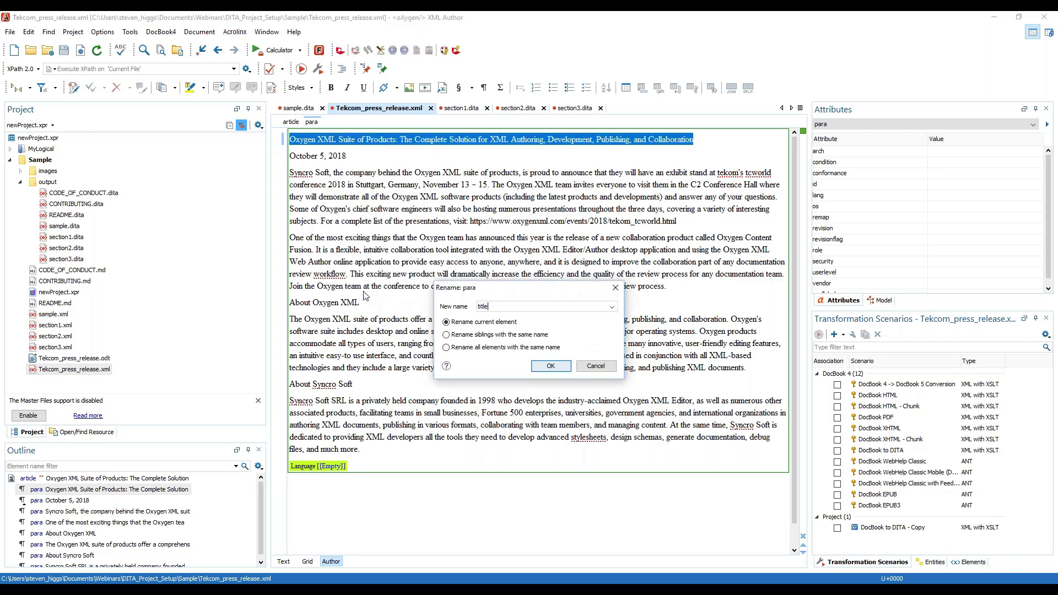
click(540, 367)
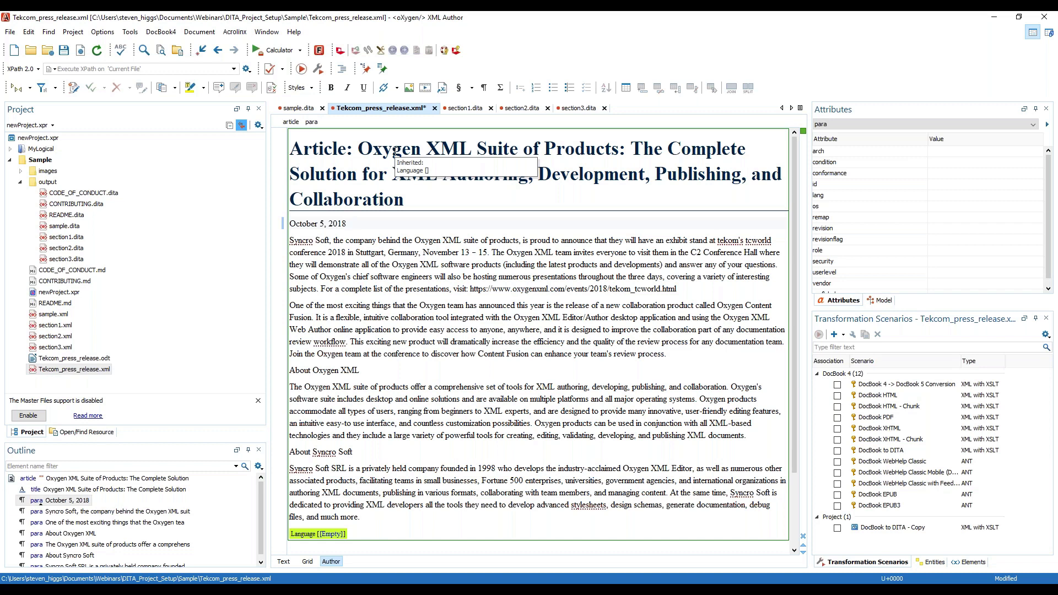
key(ctrl+s)
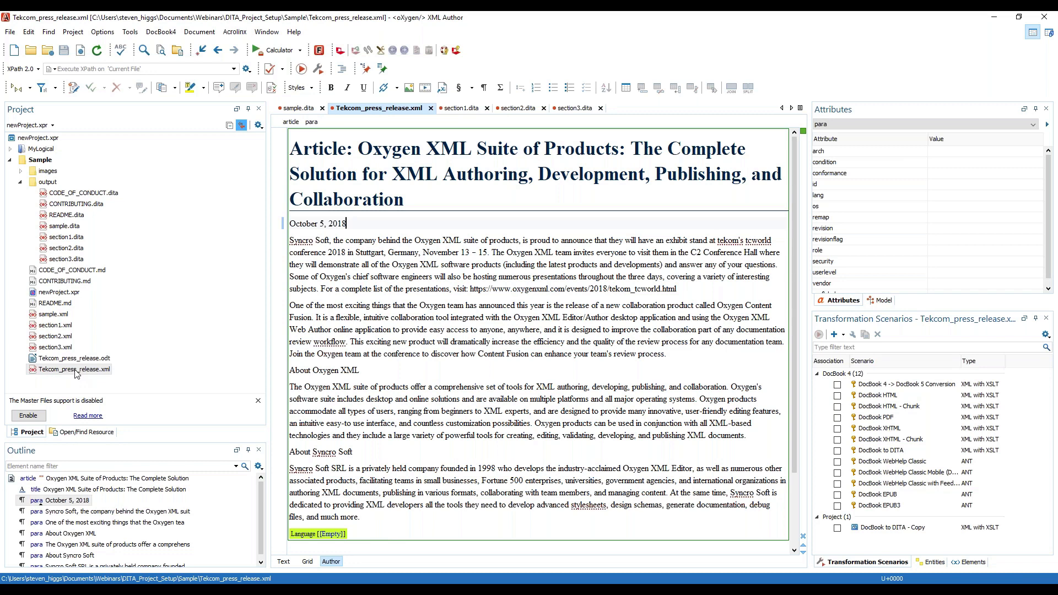
Transform Tekcom_press_release.xml with the built-in DocBook to DITA scenario.
right_click(77, 374)
mouse_move(146, 552)
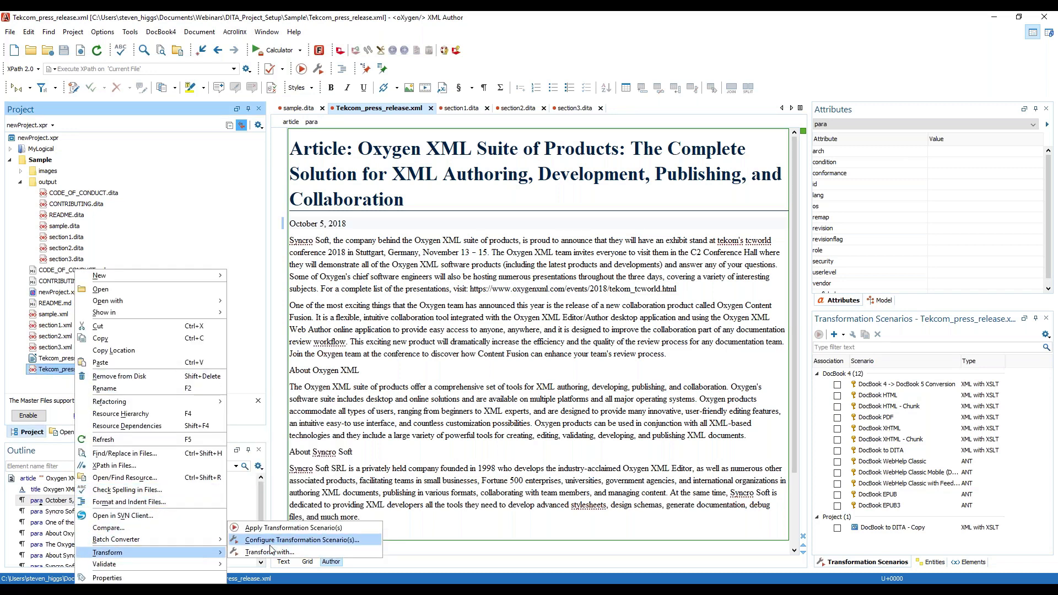
click(291, 530)
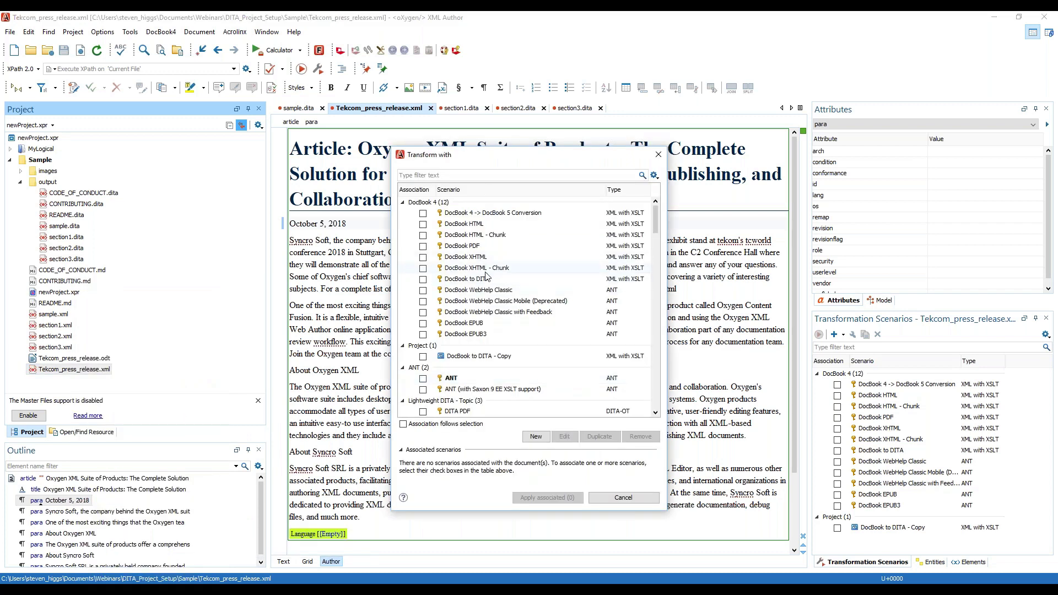
click(486, 279)
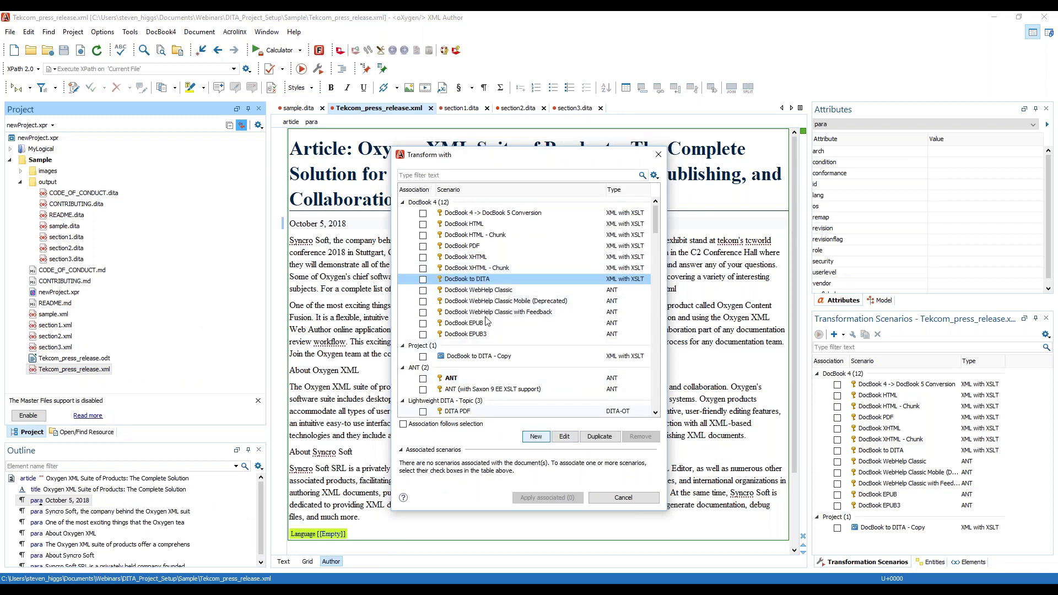
click(422, 279)
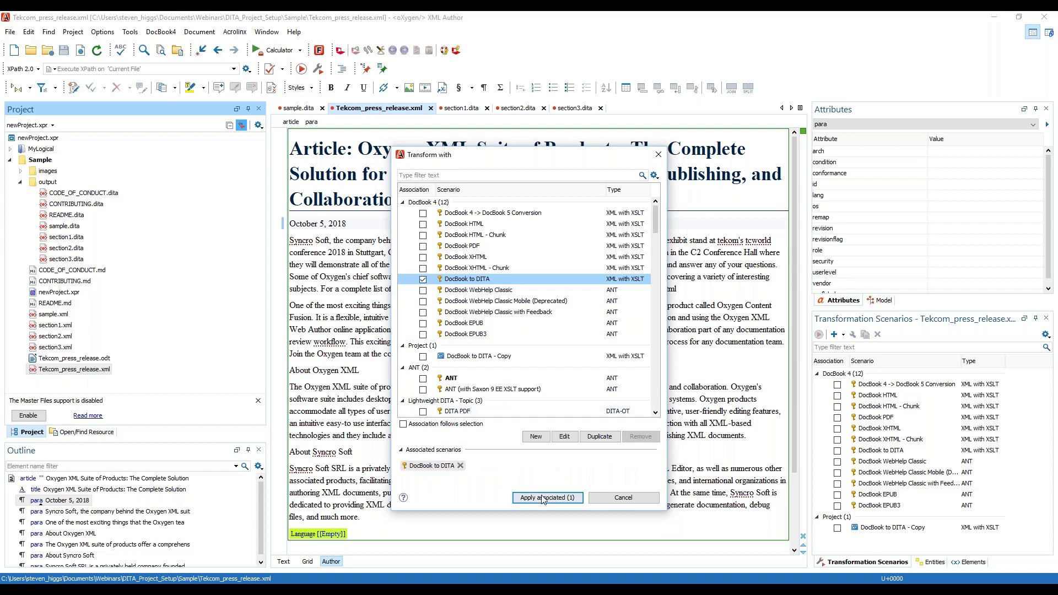
click(538, 498)
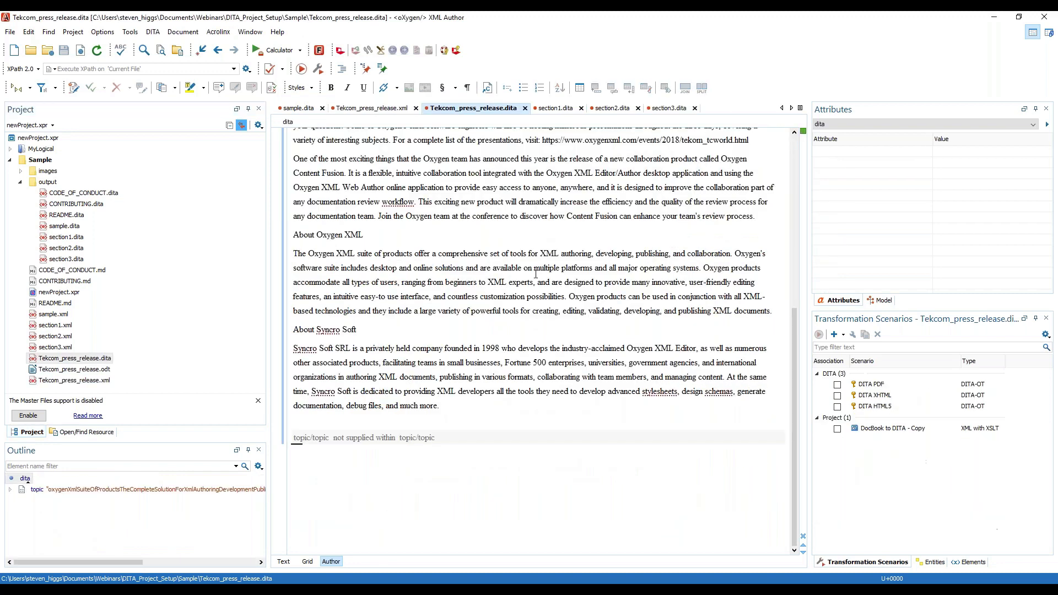
Review the converted Tekcom_press_release.dita from its beginning, and switch to the web browser to examine the remaining Office migration methods.
scroll(536, 274, up, 10)
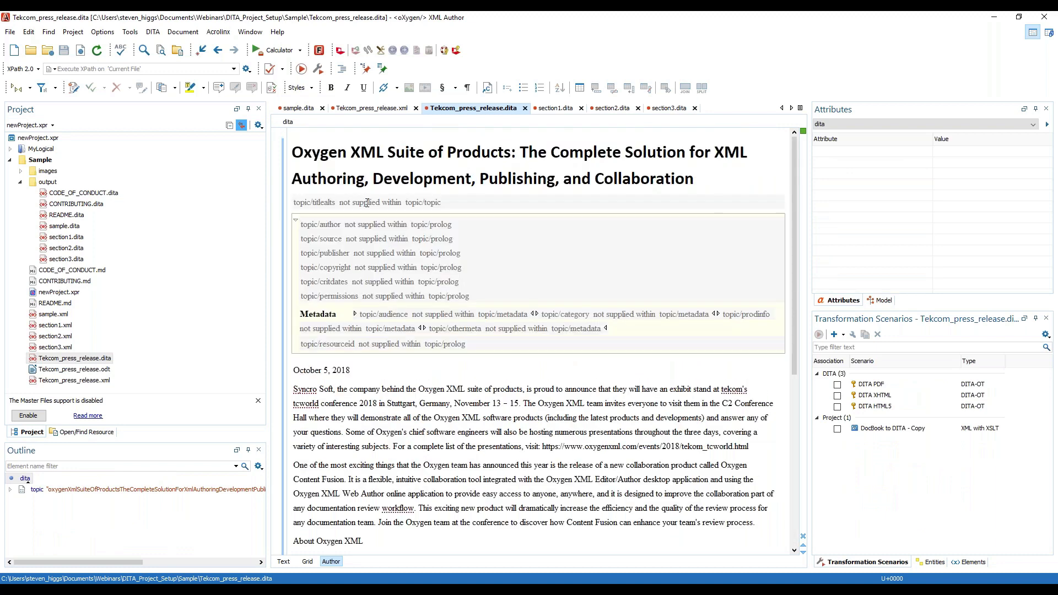
click(372, 202)
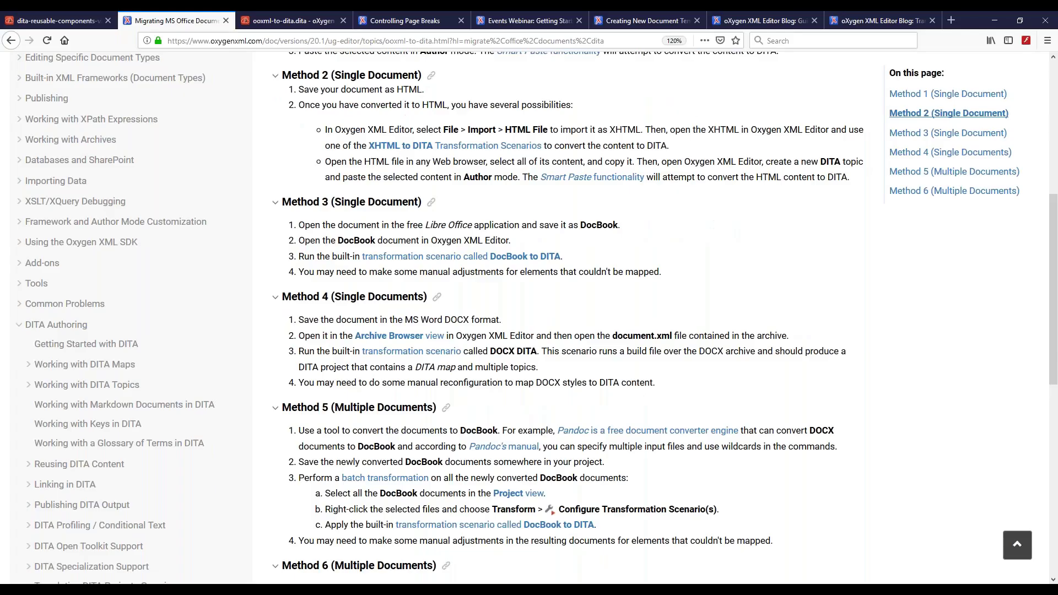
scroll(425, 371, down, 5)
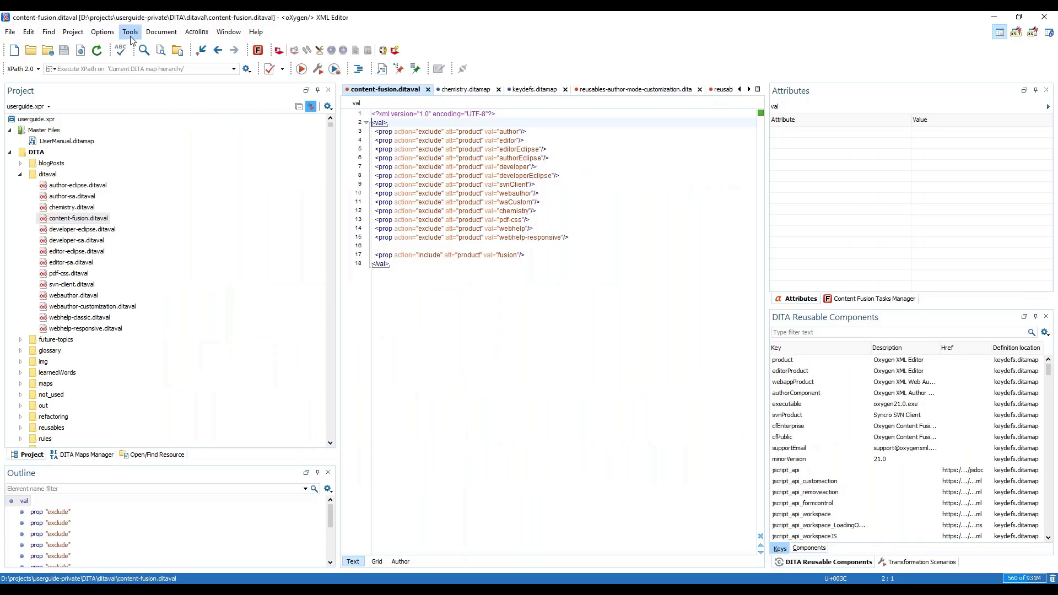
In Oxygen XML Editor, examine the DITA operations offered by XML Refactoring, from Convert conrefs to conkeyrefs through Rename key, and close the dialog.
click(130, 33)
click(149, 50)
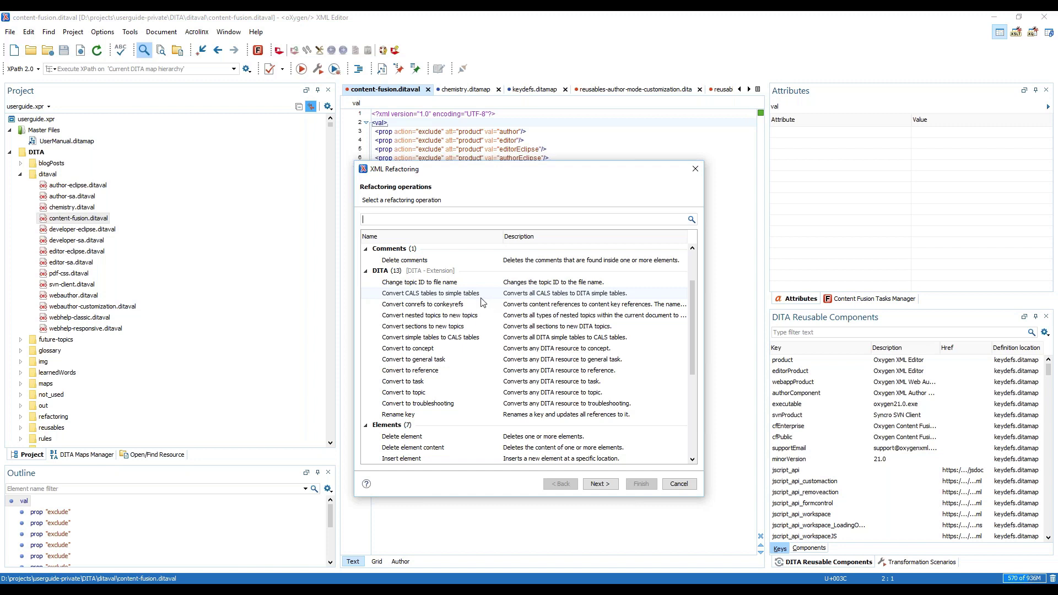
click(435, 307)
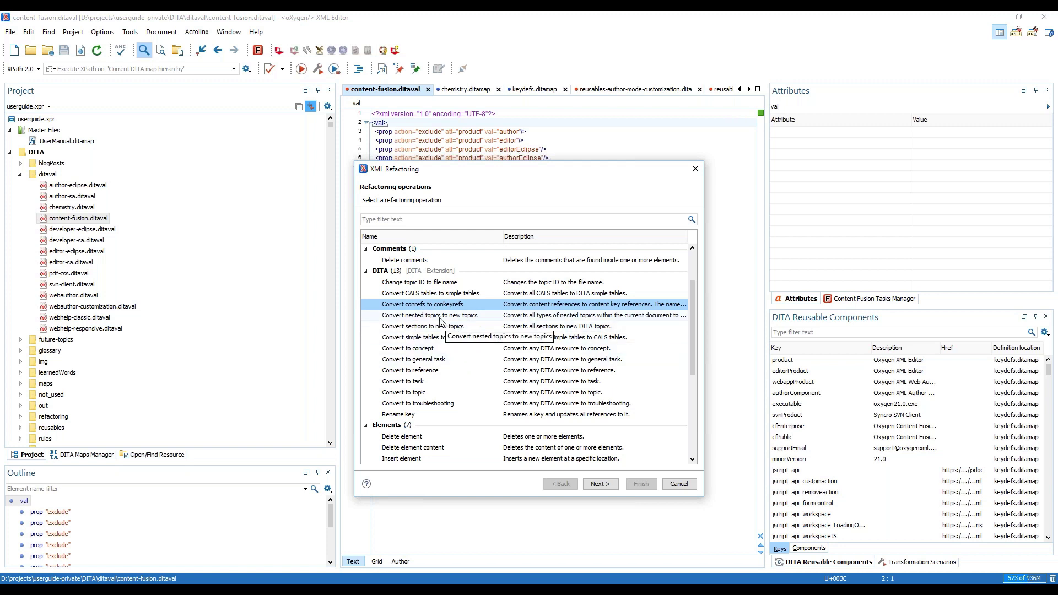
click(435, 317)
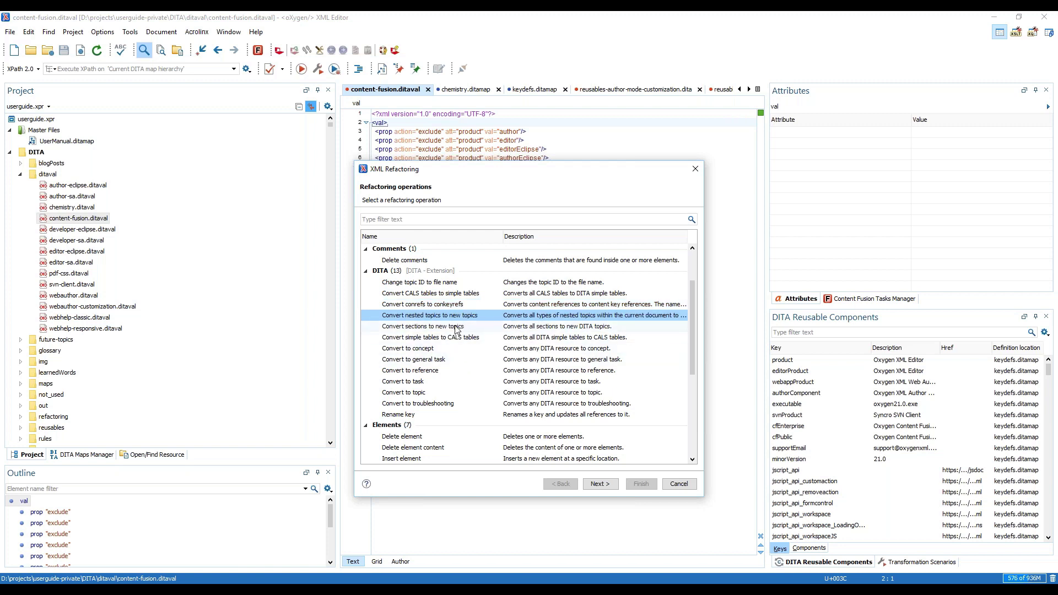
click(457, 328)
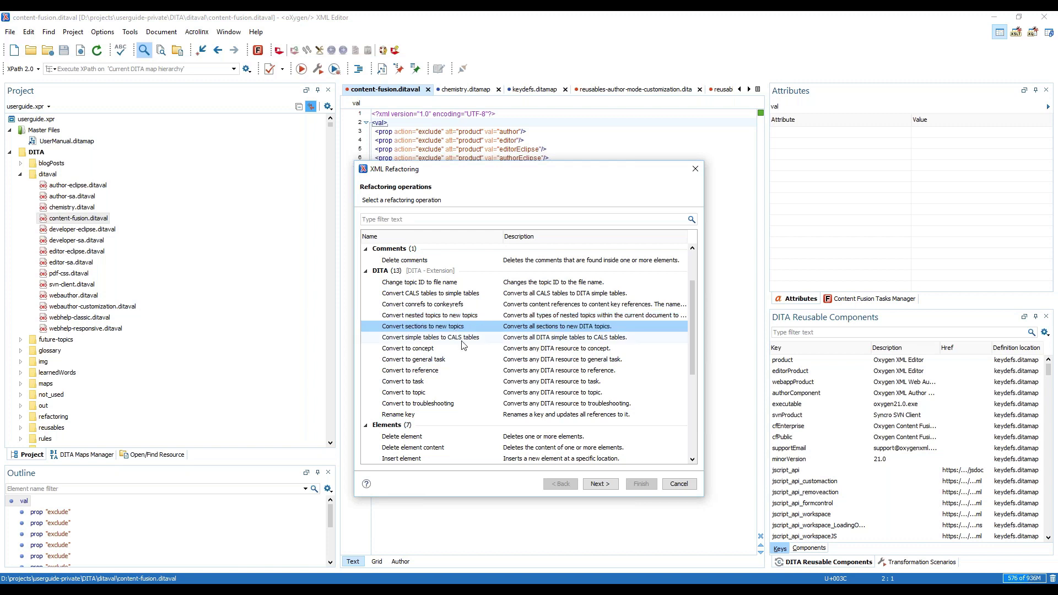
click(428, 415)
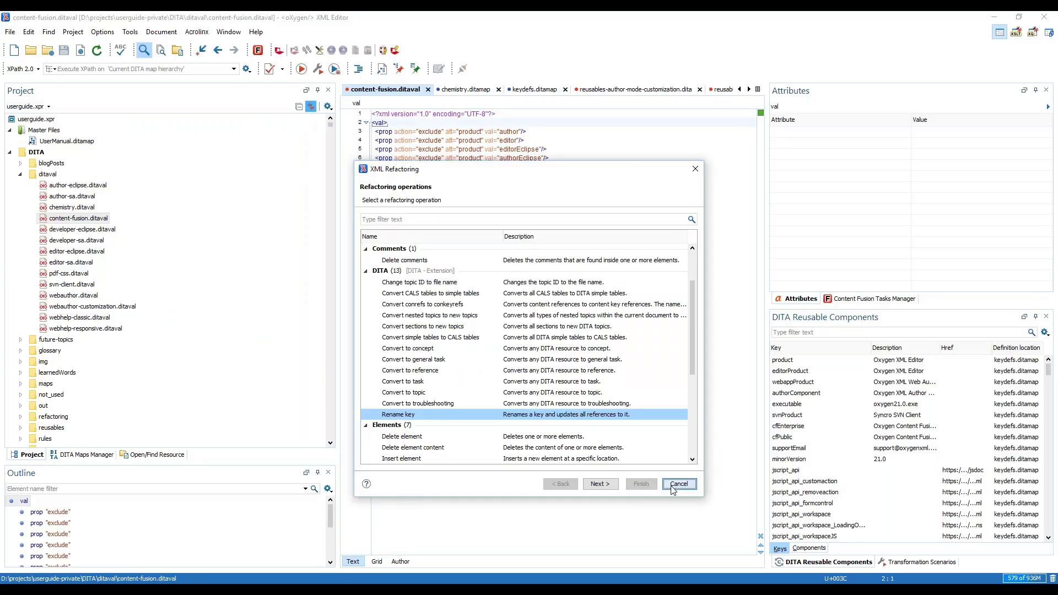
click(673, 485)
Set up a Find/Replace in Files search of the topics folder for "DITA Maps Manager" with case sensitivity off.
click(21, 174)
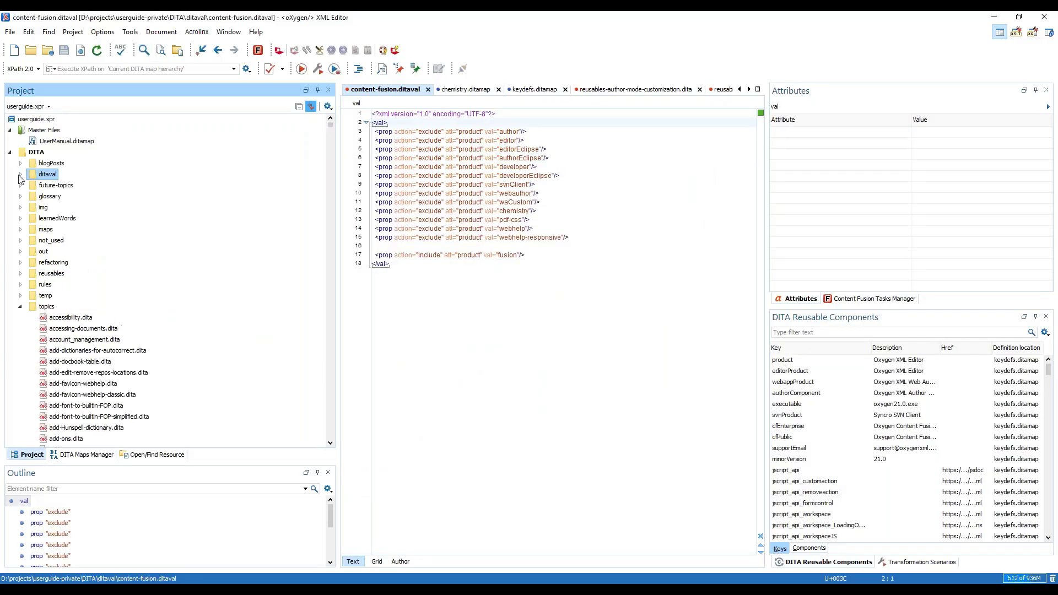
right_click(43, 309)
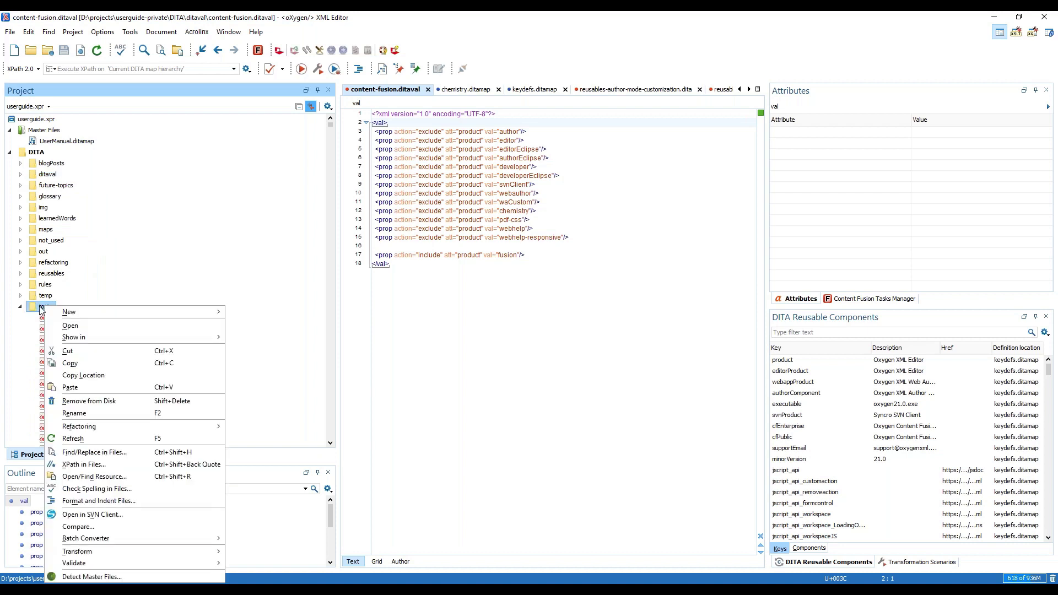
mouse_move(41, 311)
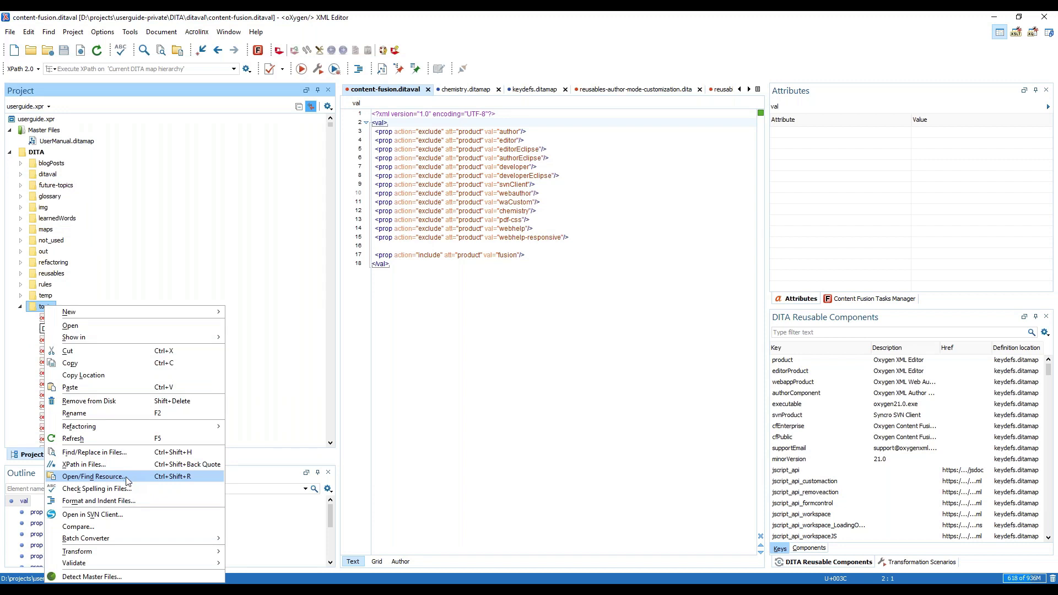
click(108, 453)
click(960, 213)
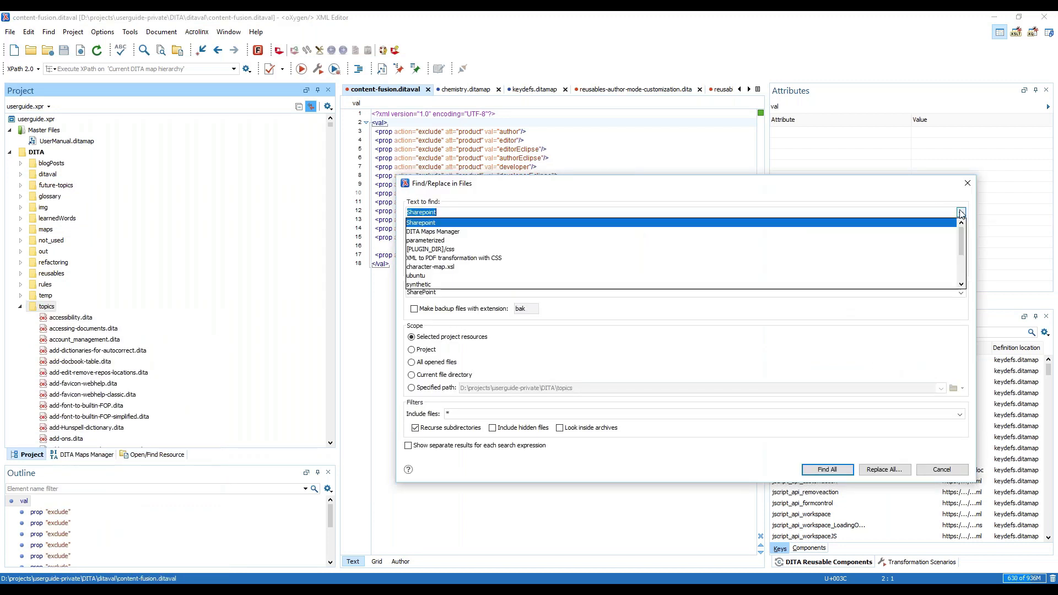
click(497, 232)
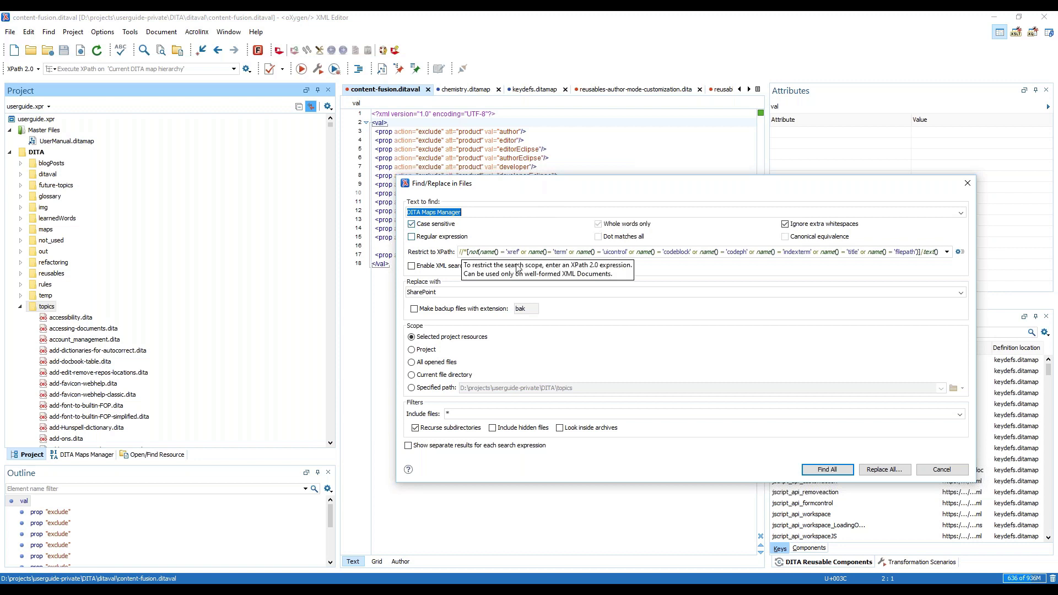
click(411, 224)
Clear the replacement text, find all matches after saving the opened files, and open the first match in dita-master-files.dita.
double_click(426, 292)
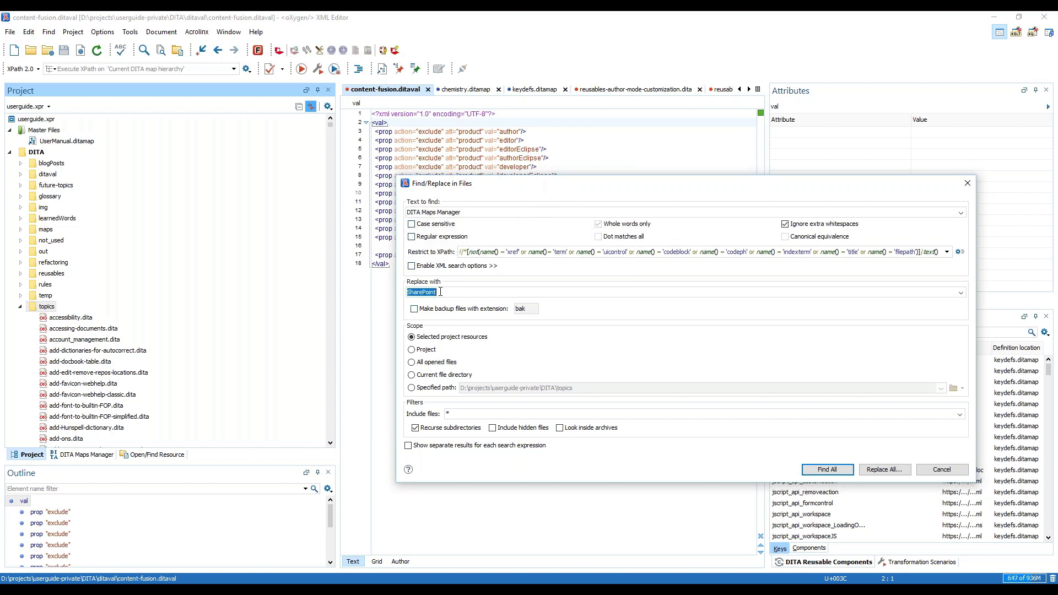
click(427, 292)
double_click(427, 292)
key(BackSpace)
click(826, 469)
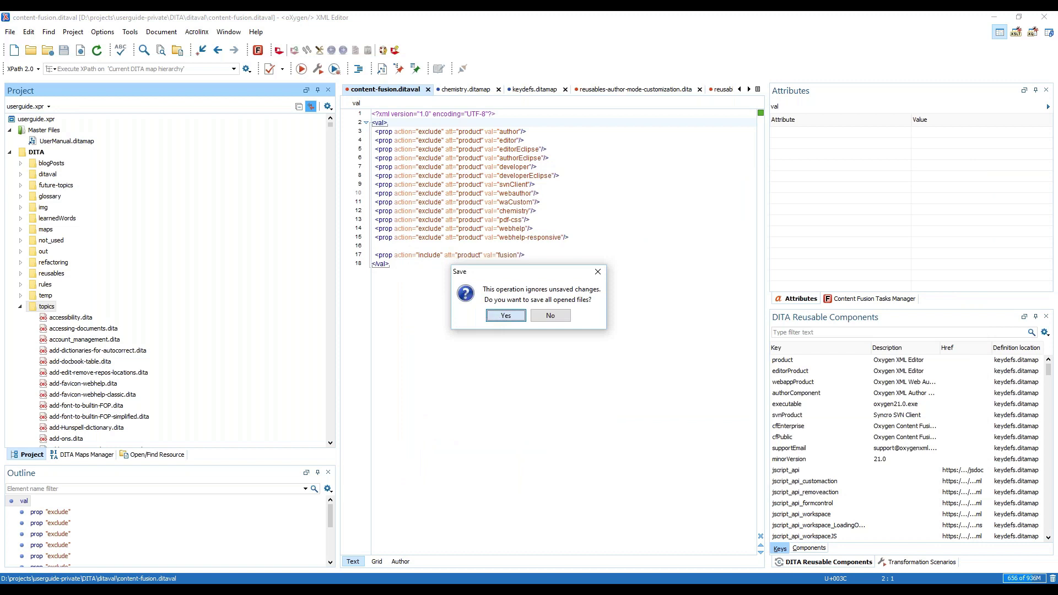
key(Return)
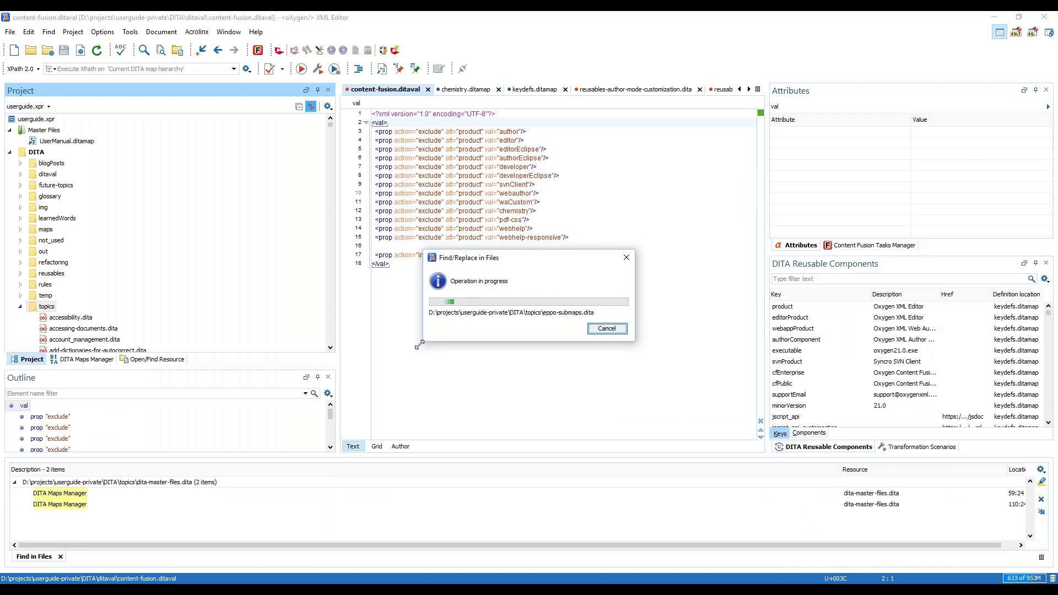
click(61, 496)
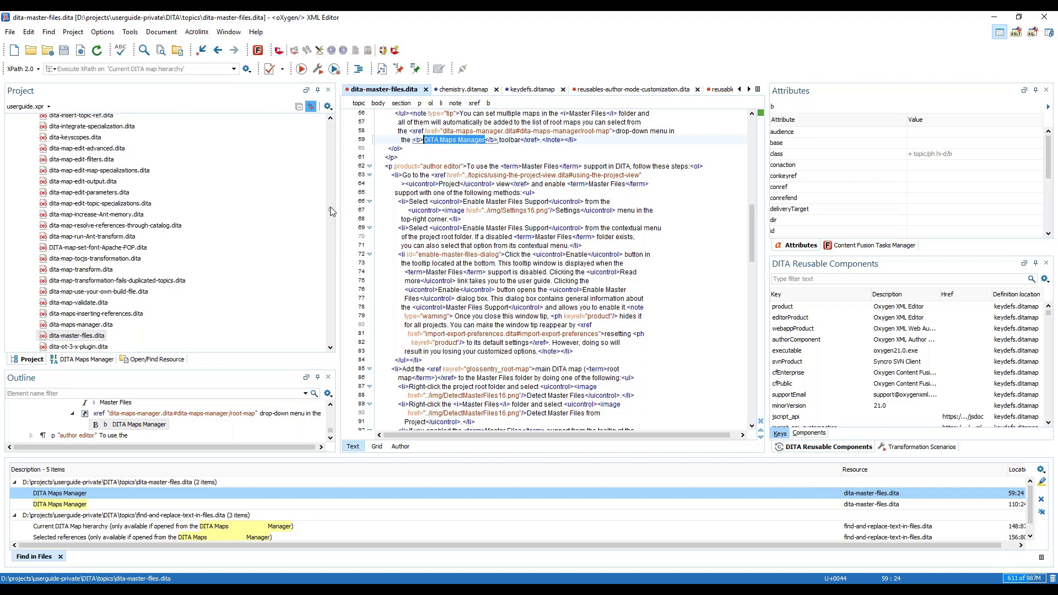
Set up a Find/Replace in Files search of the topics folder for "Sharepoint".
drag(330, 207, 319, 108)
scroll(193, 258, down, 3)
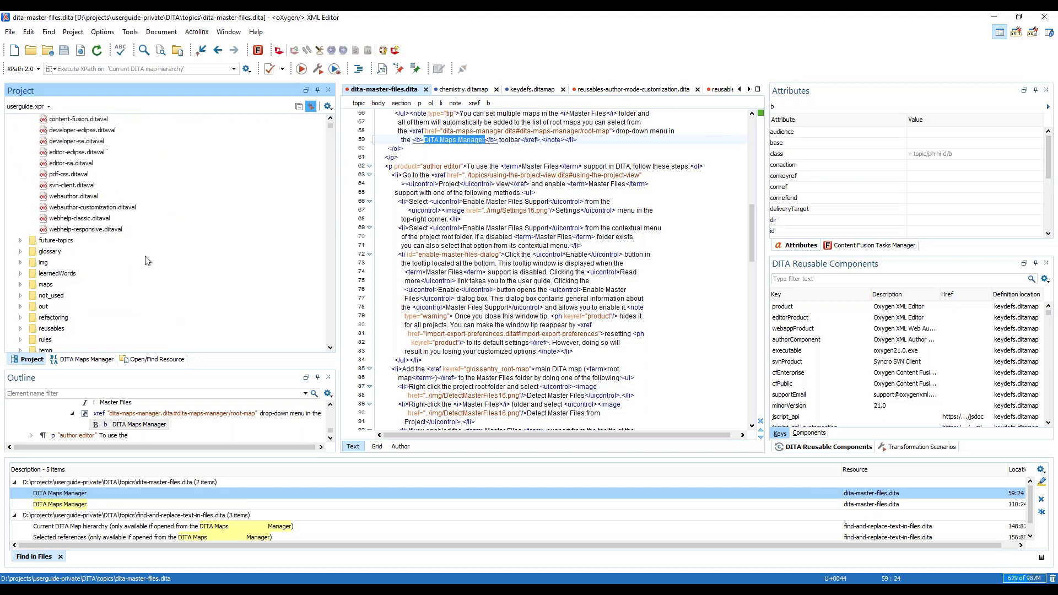
scroll(148, 260, down, 5)
right_click(41, 195)
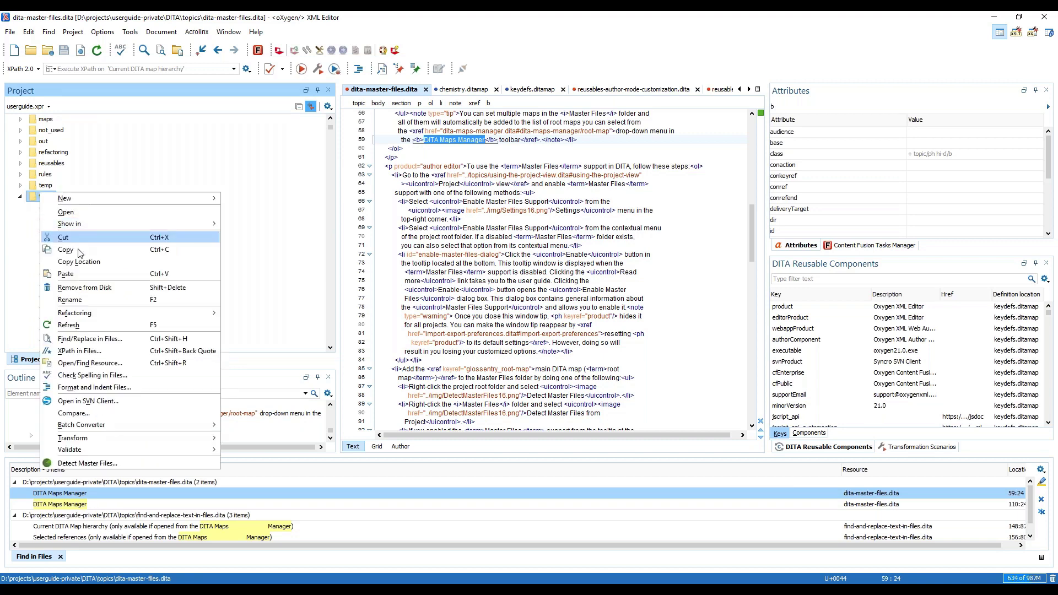
click(120, 339)
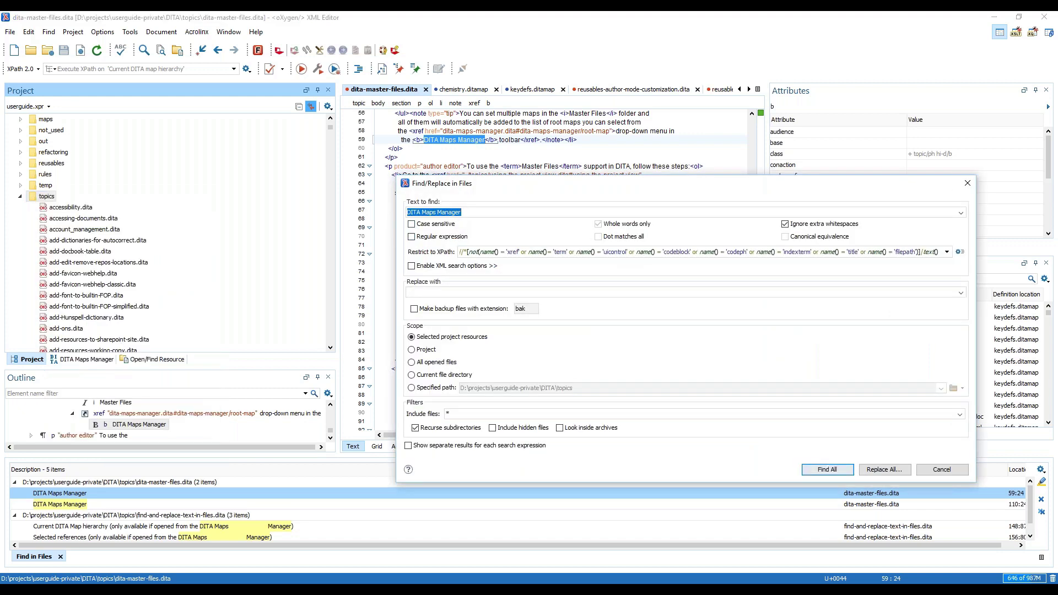
click(960, 213)
click(452, 232)
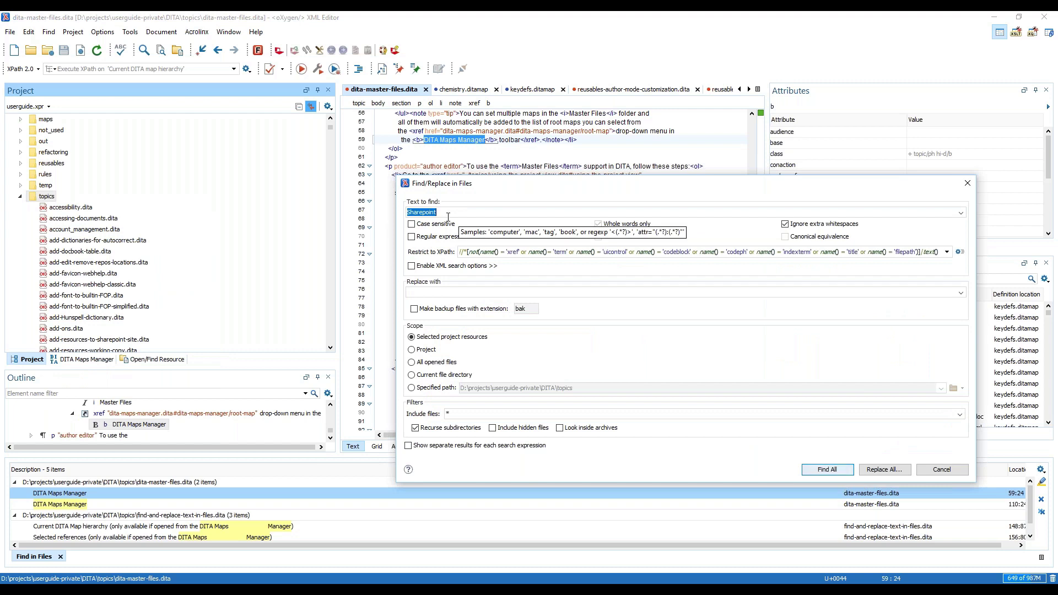
Make the search case sensitive and set the replacement text to "SharePoint".
click(411, 223)
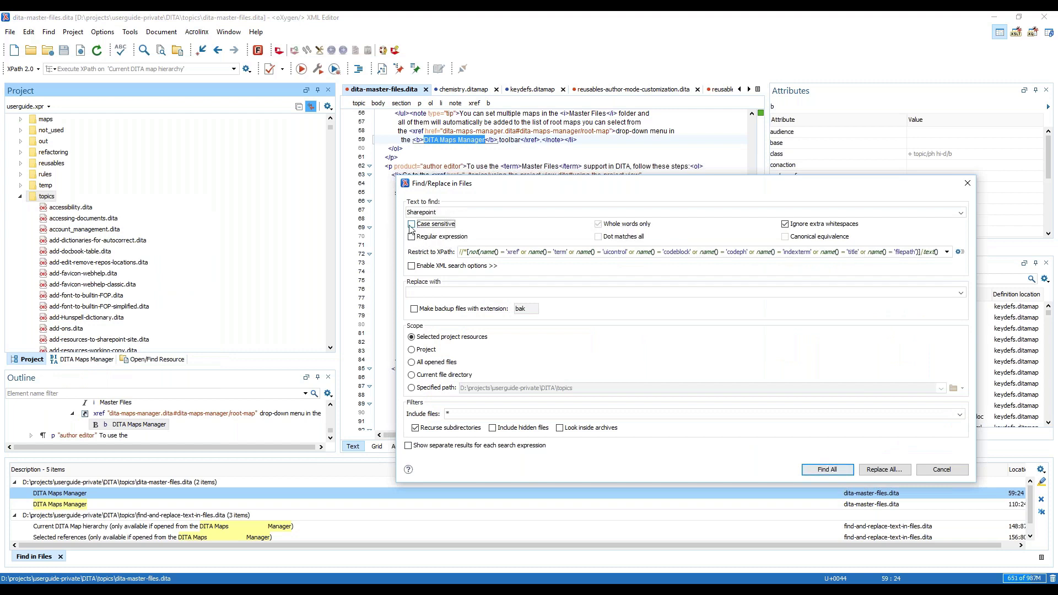
click(960, 293)
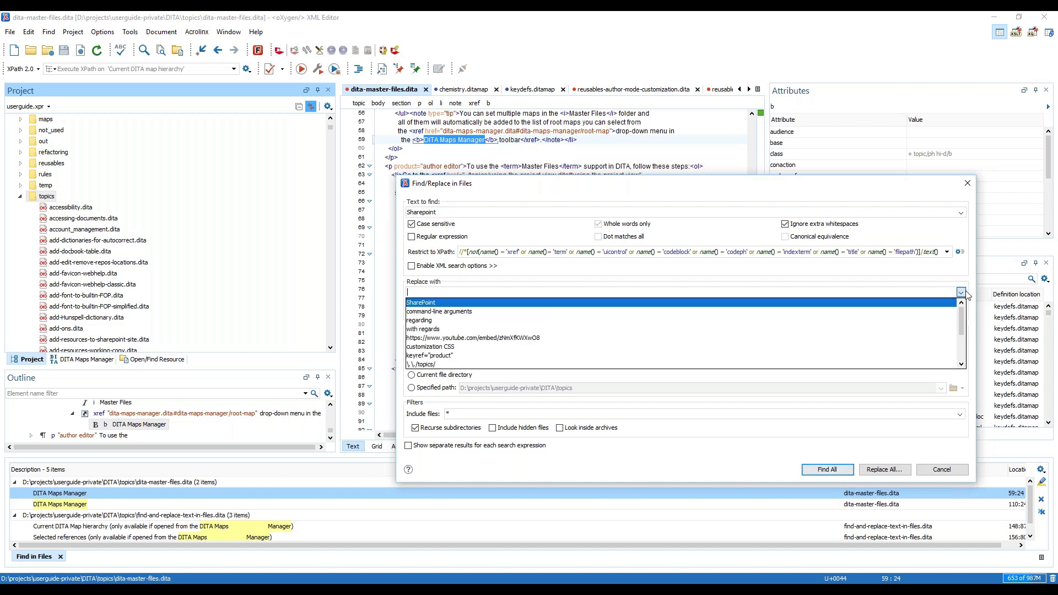
click(931, 290)
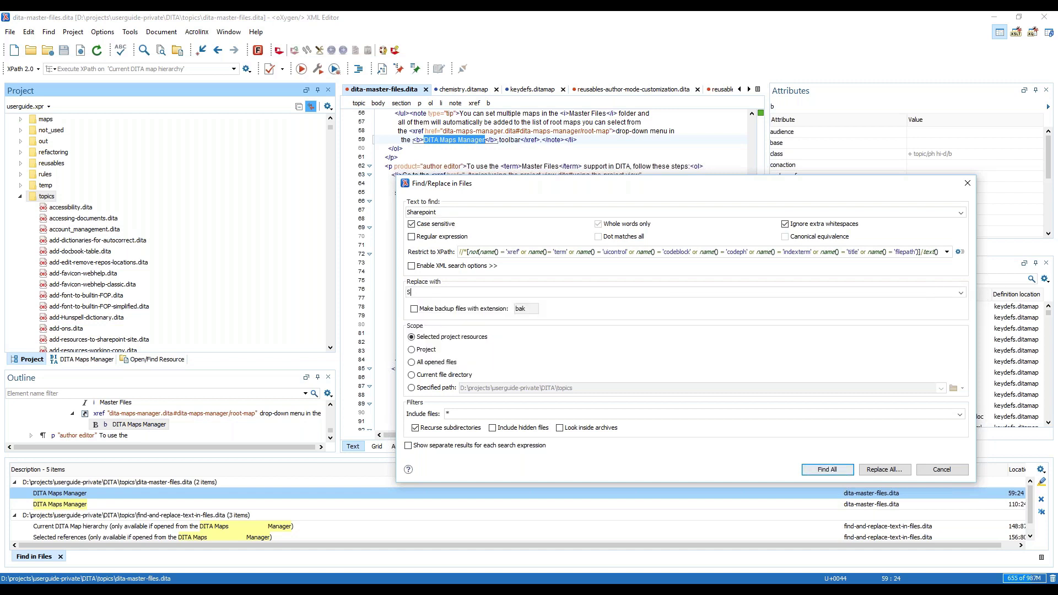
text(SharePoint)
Preview the replacements in oxy-url.dita and sharepoint-view.dita, and apply them to both files.
click(884, 471)
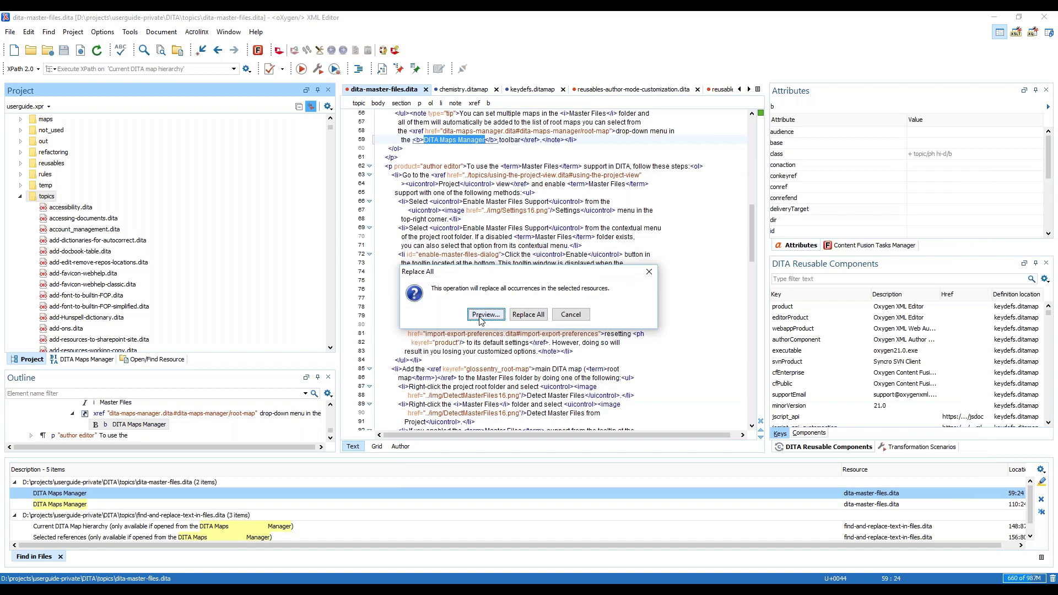
click(481, 321)
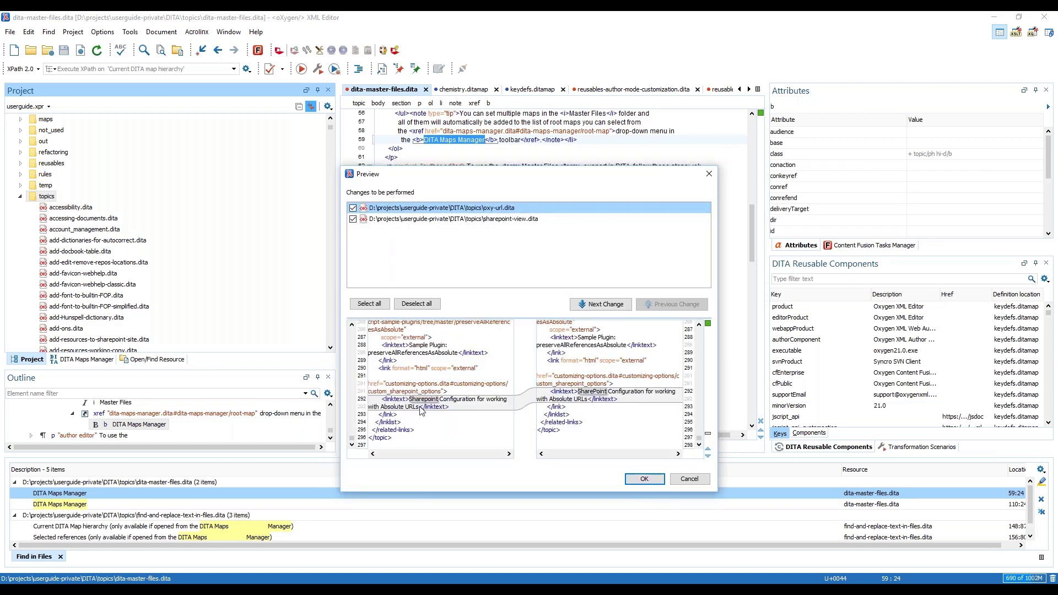
click(463, 219)
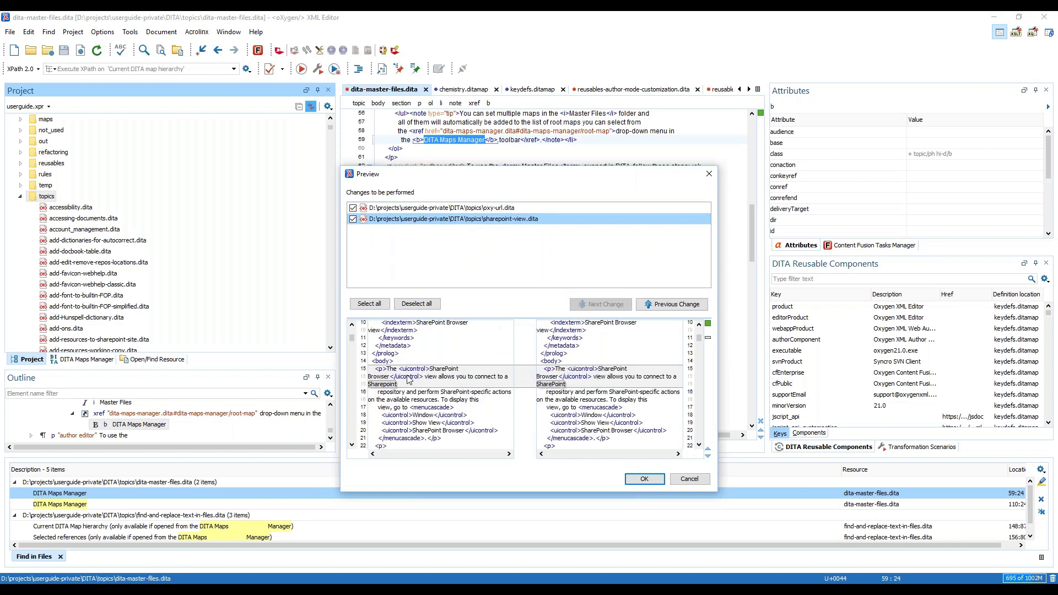
click(640, 484)
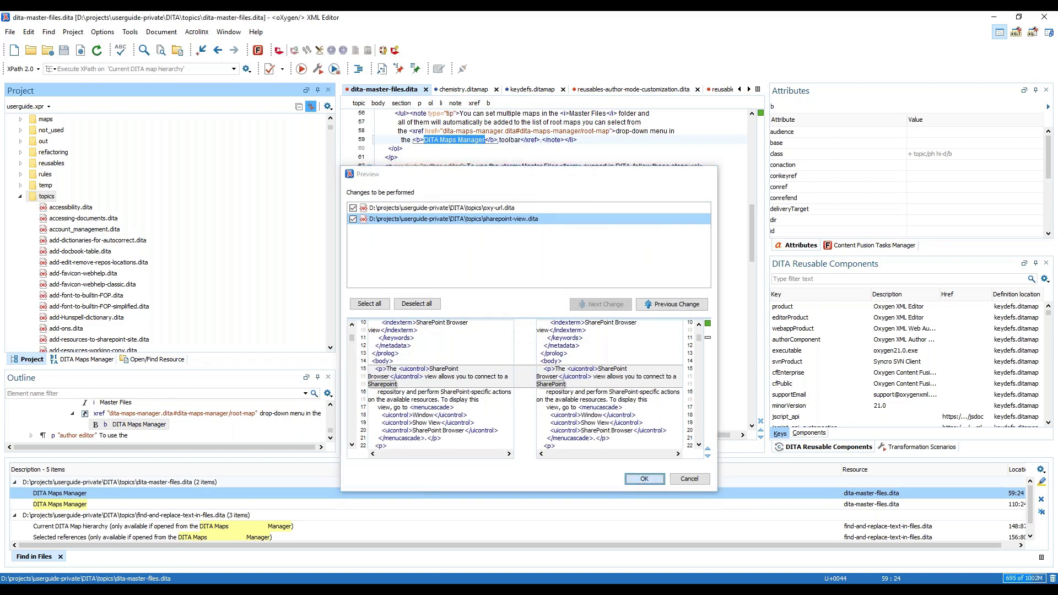
key(Return)
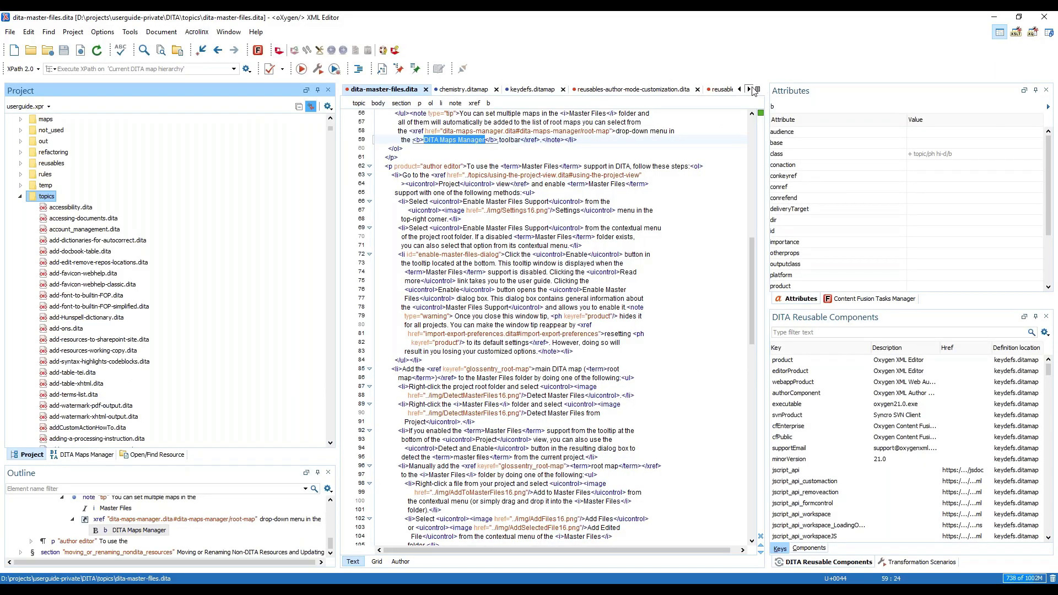
Bring the open dg-oXygen-css-extensions.dita topic into view in the editor and show its place in the DITA Maps Manager.
click(749, 89)
click(749, 89)
click(749, 89)
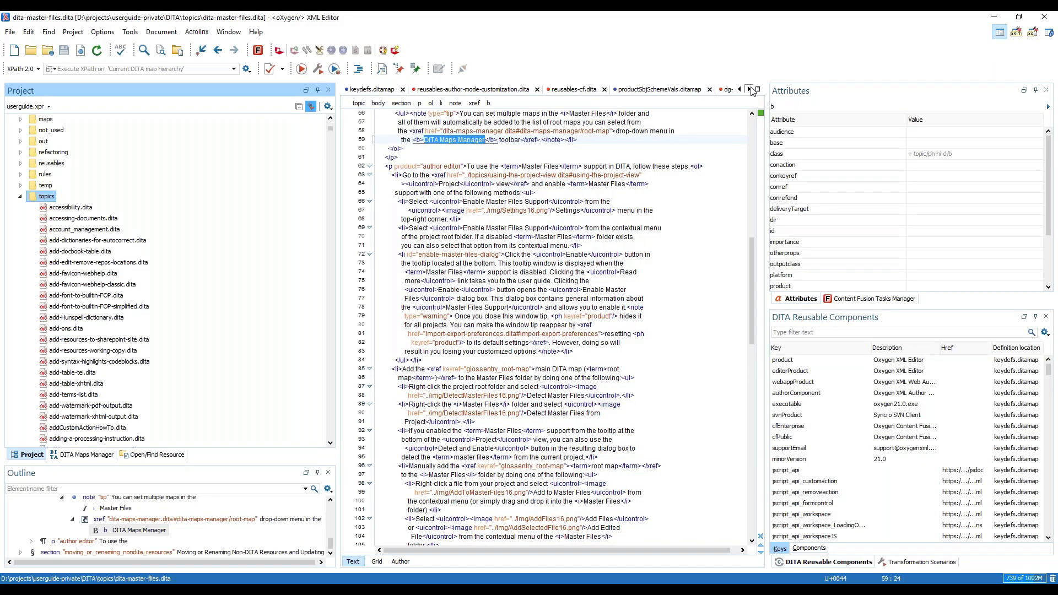
click(750, 89)
click(650, 90)
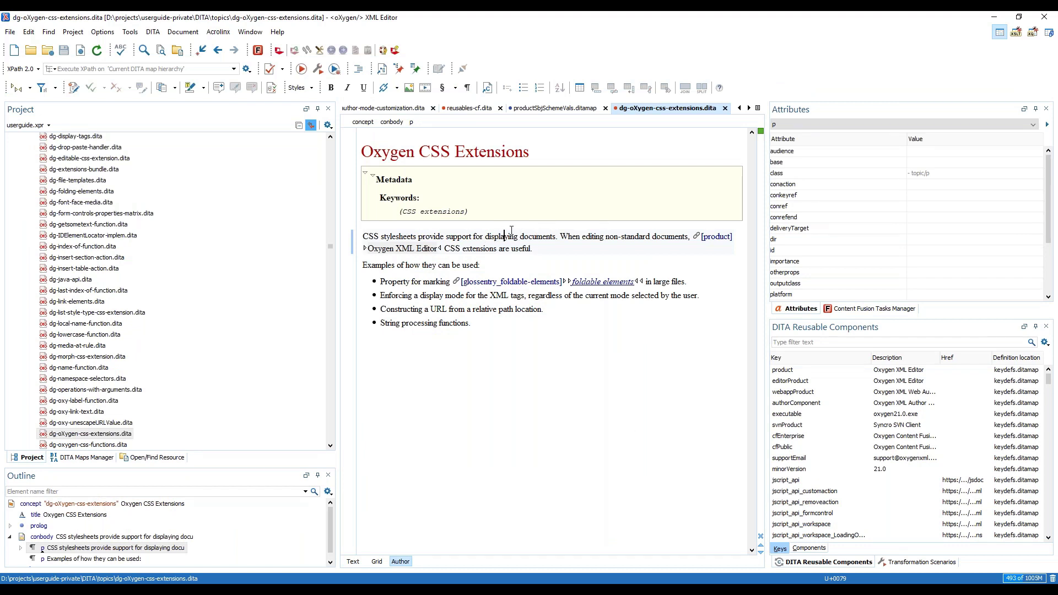
click(94, 462)
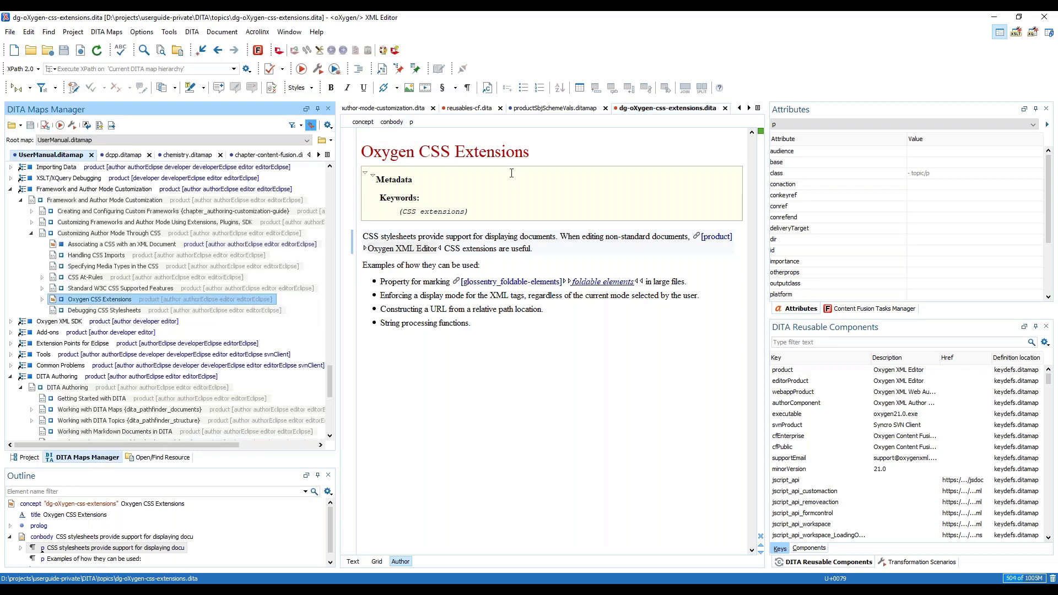
Convert the Oxygen CSS Extensions concept to a topic through Refactoring, previewing the changes before applying them, and save the file.
right_click(506, 237)
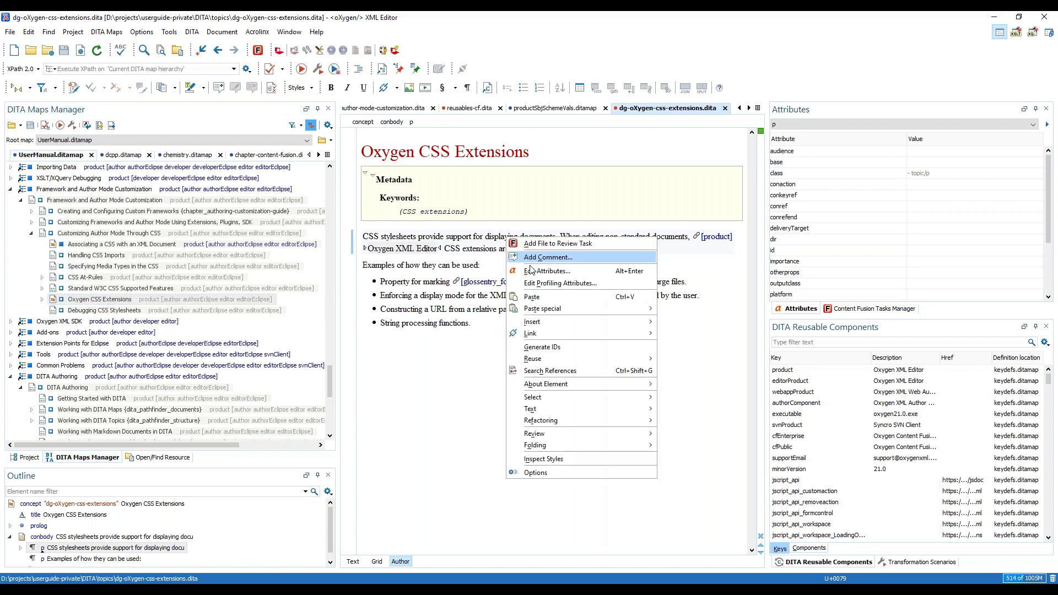
mouse_move(587, 420)
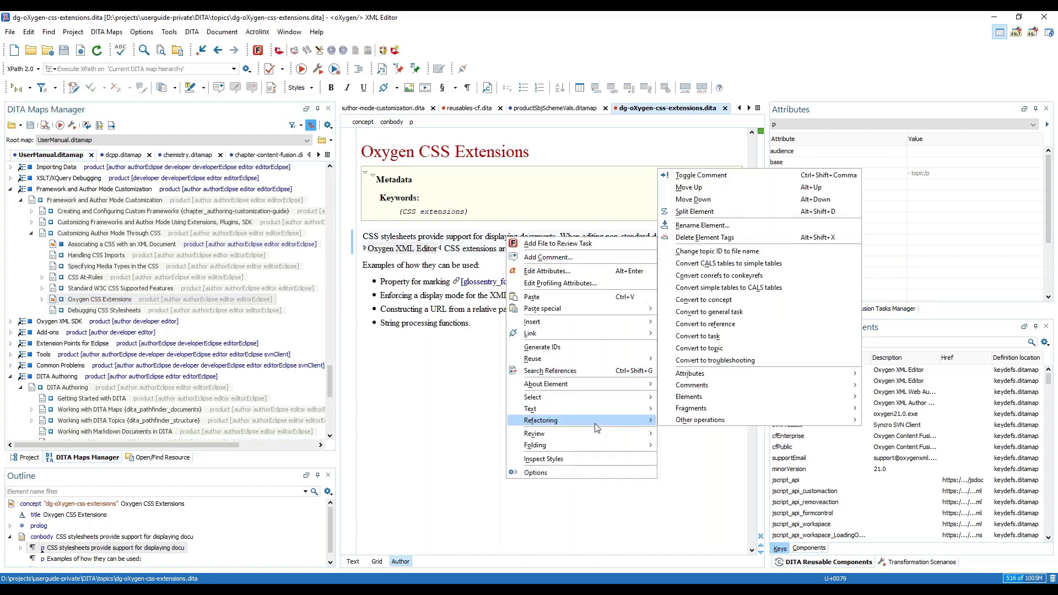
click(727, 351)
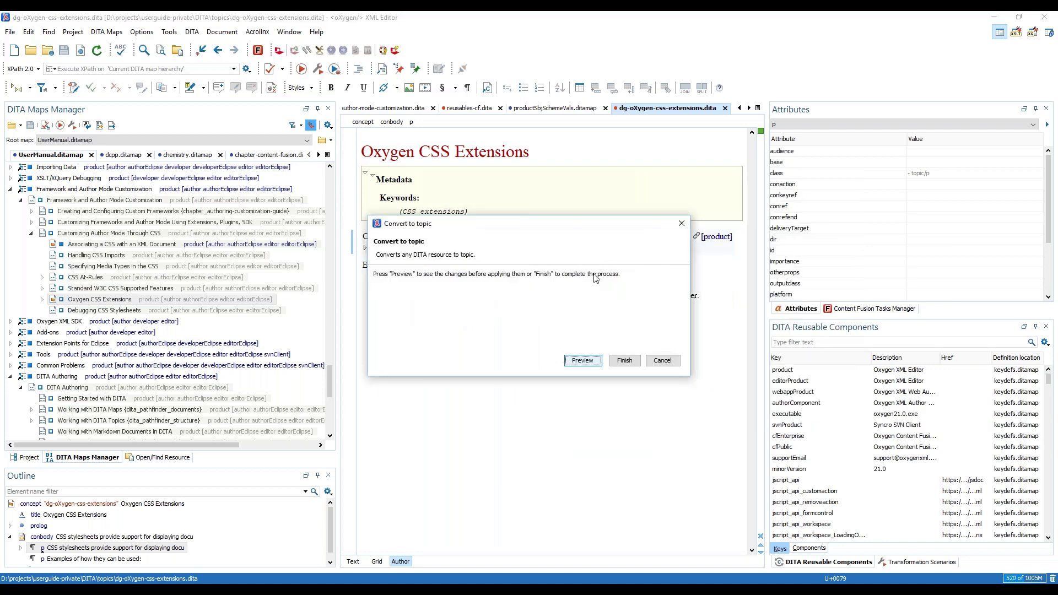
click(580, 361)
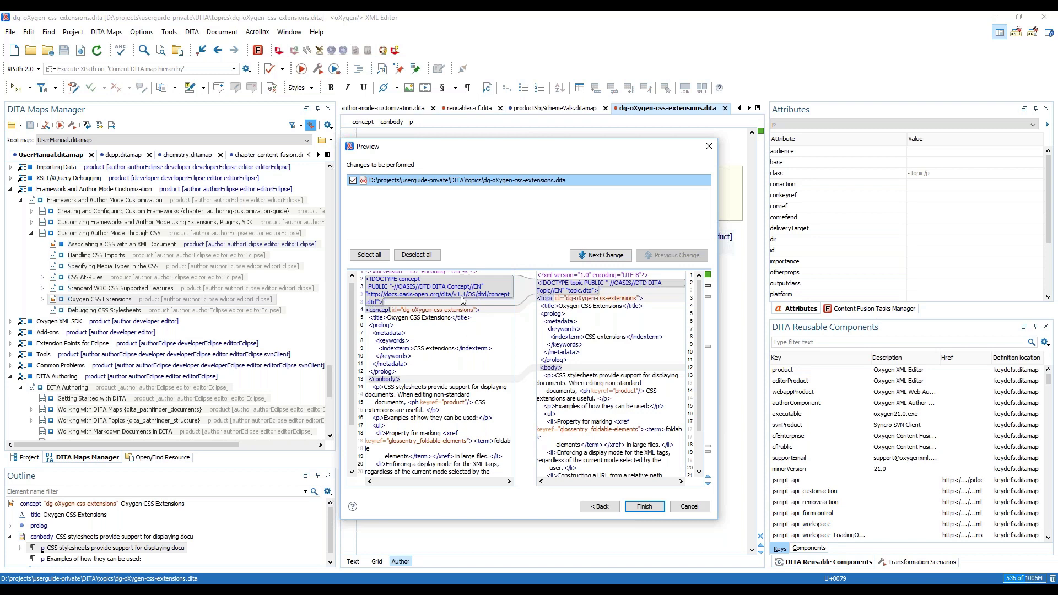
scroll(452, 307, up, 1)
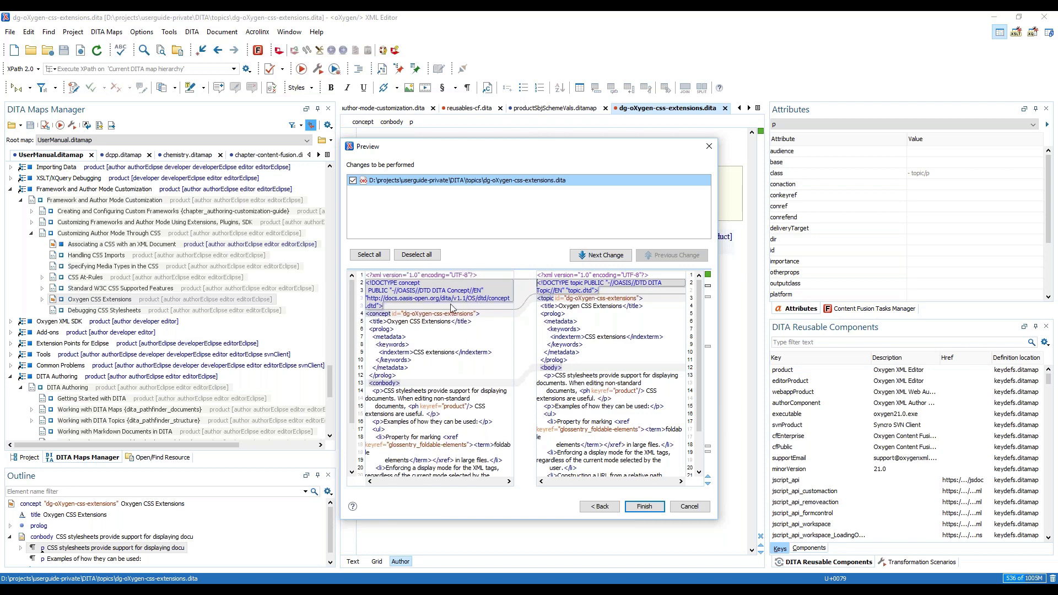
click(645, 508)
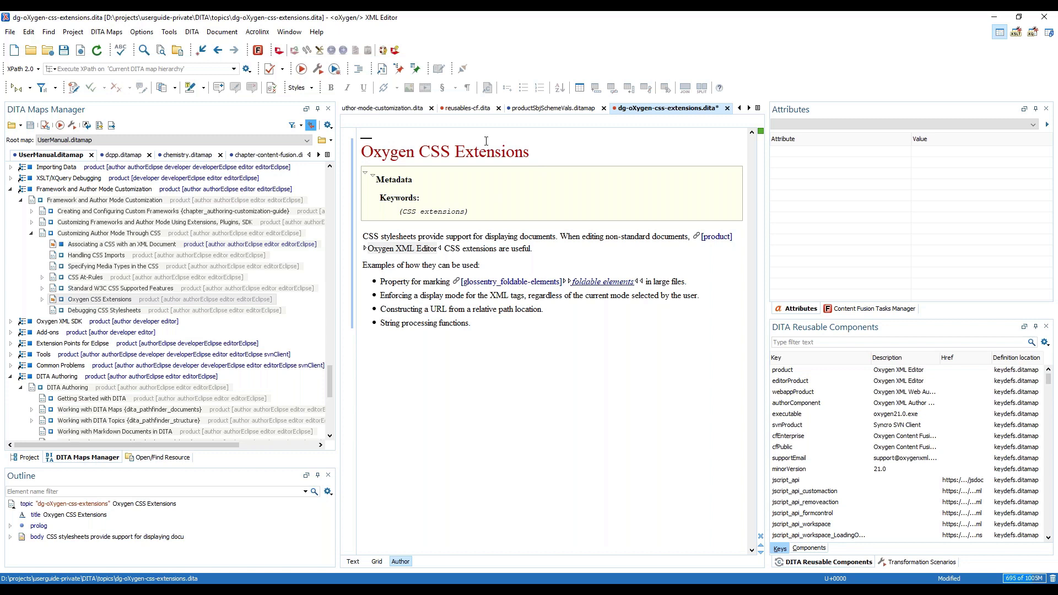
key(ctrl+s)
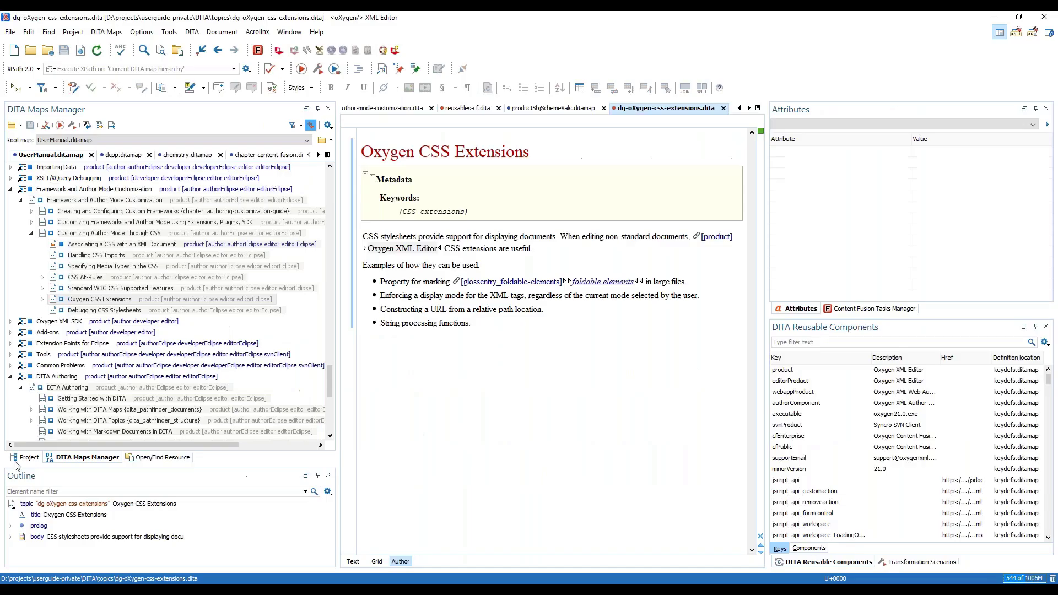
Return to the Project view and examine the Master Files Support setting and the Batch Converter options for userguide.xpr.
click(25, 461)
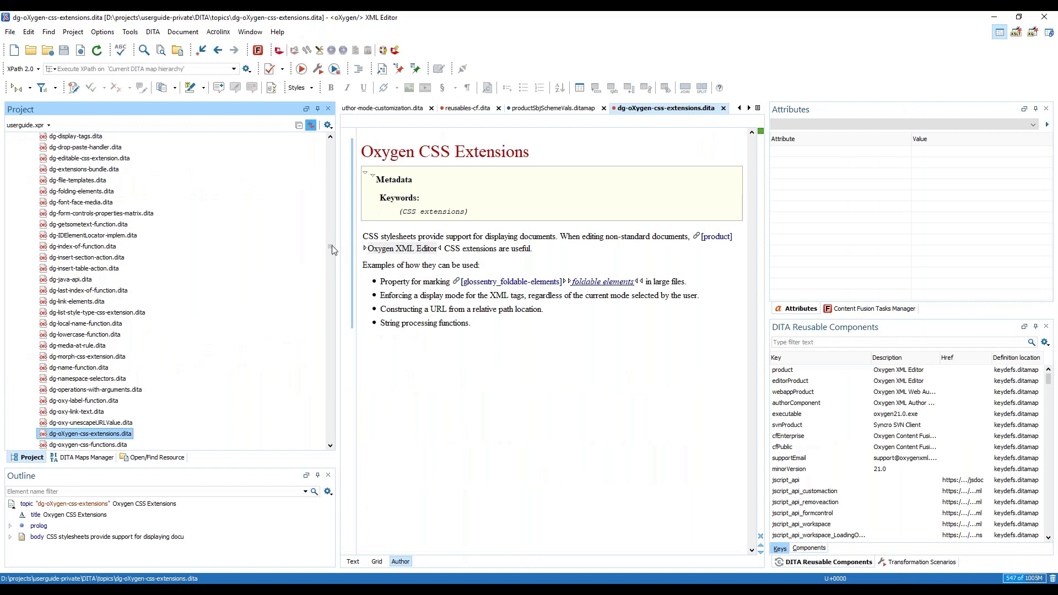
drag(331, 250, 331, 138)
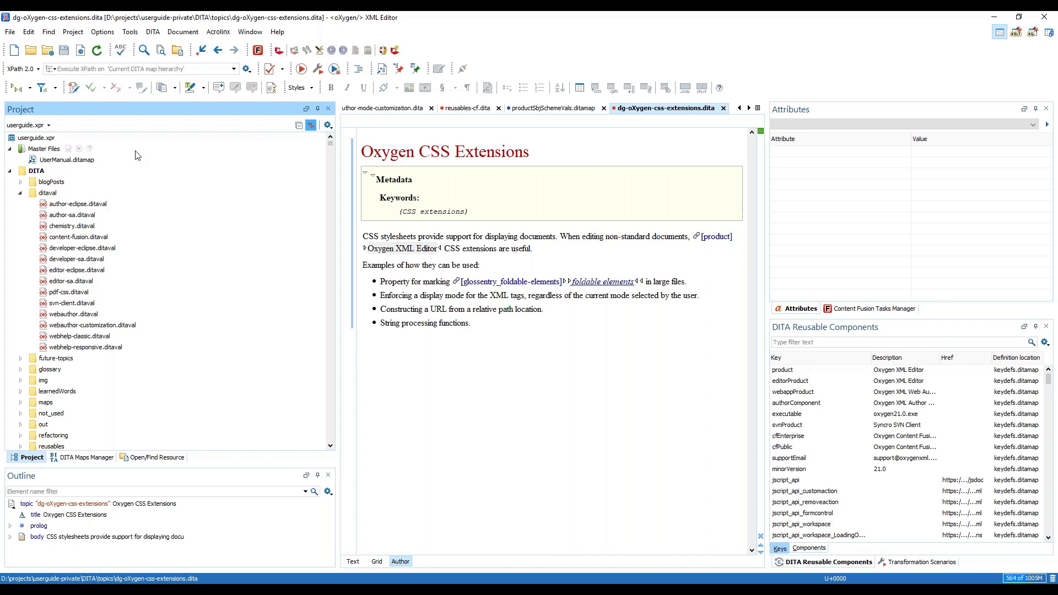
click(328, 127)
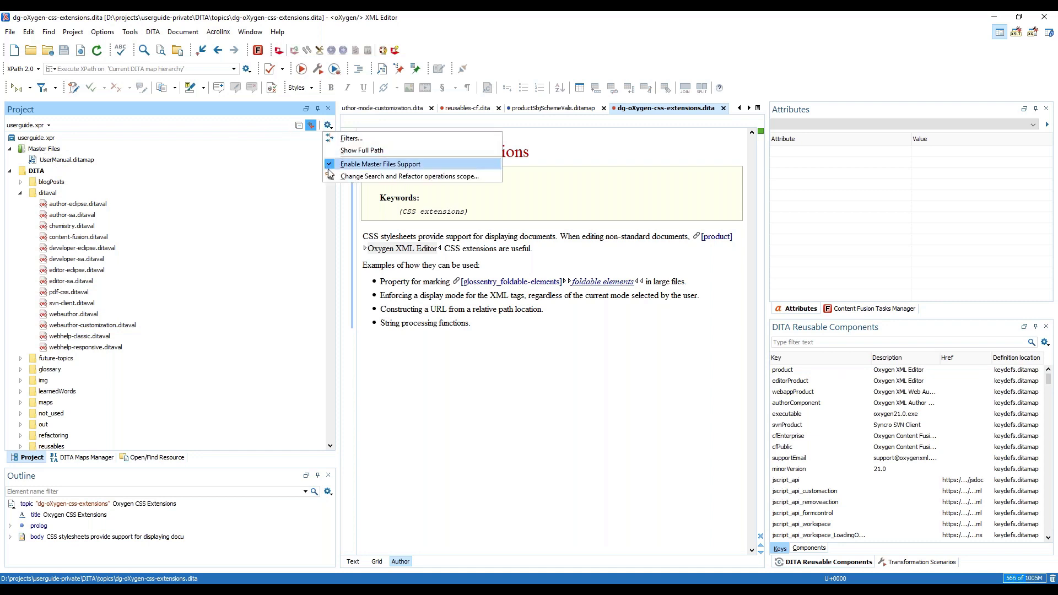
click(29, 142)
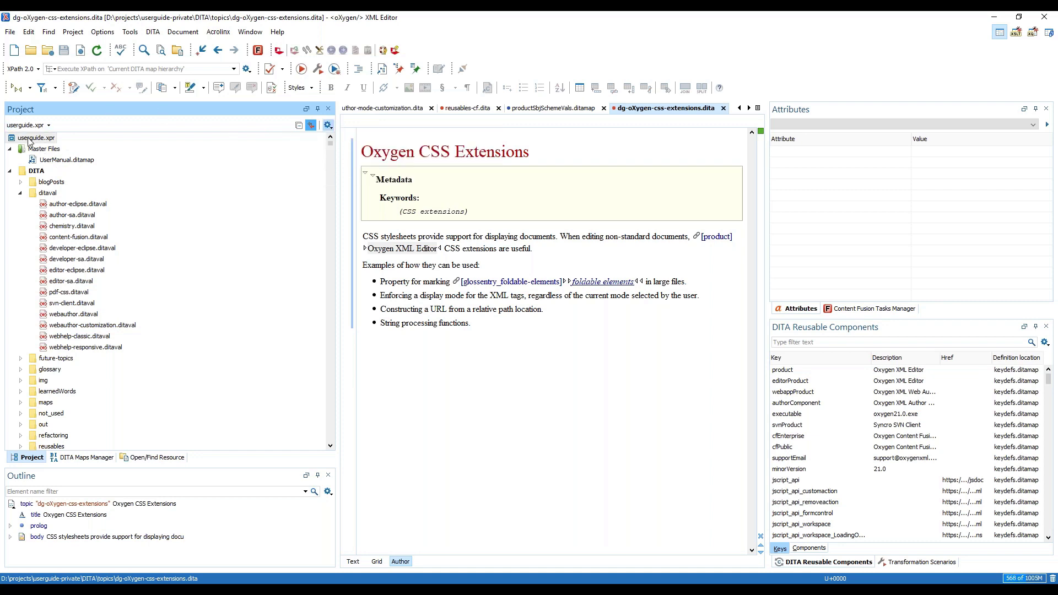
right_click(30, 142)
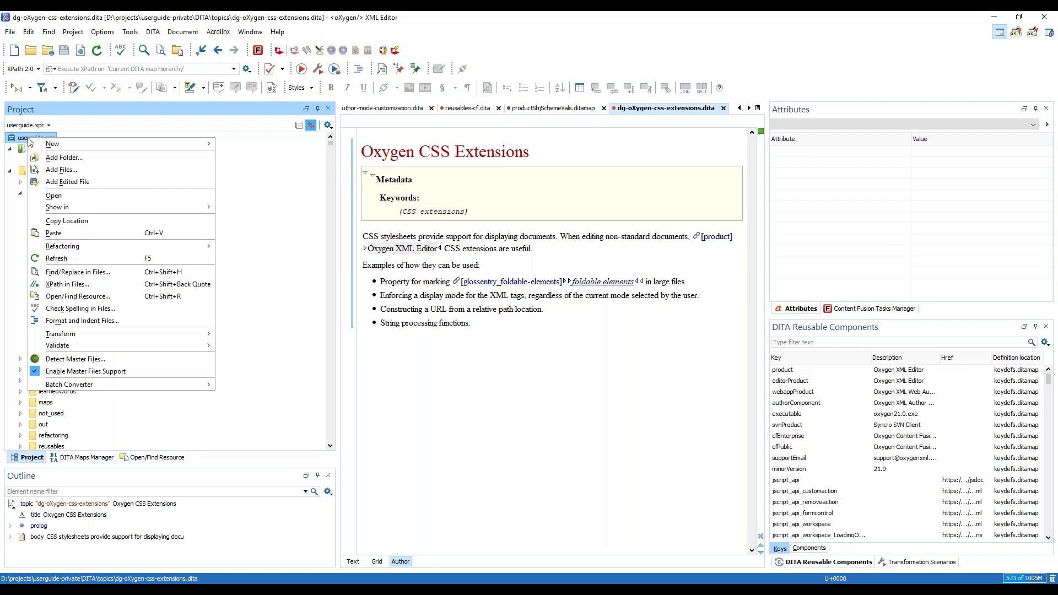
mouse_move(83, 384)
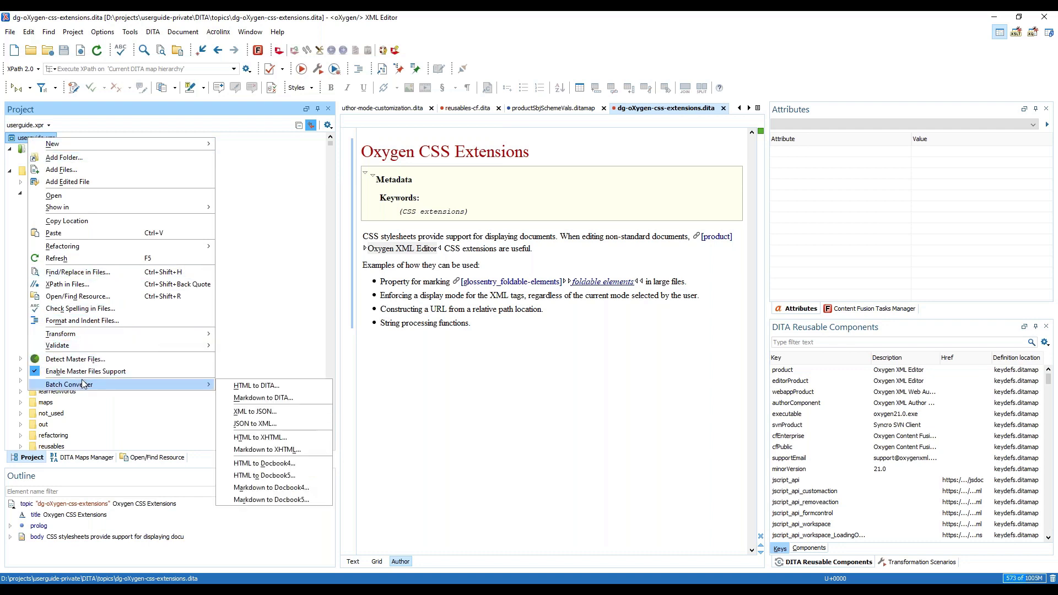
click(301, 161)
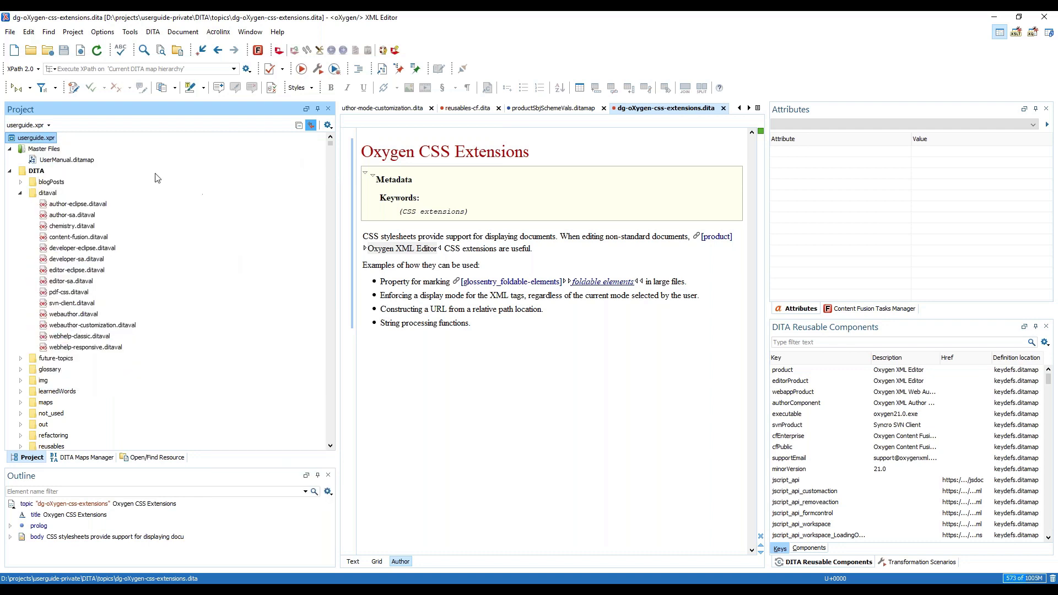
Examine the Move resource refactoring options for author-eclipse.ditaval, close the dialog without moving the file, and look over the project folders.
right_click(72, 208)
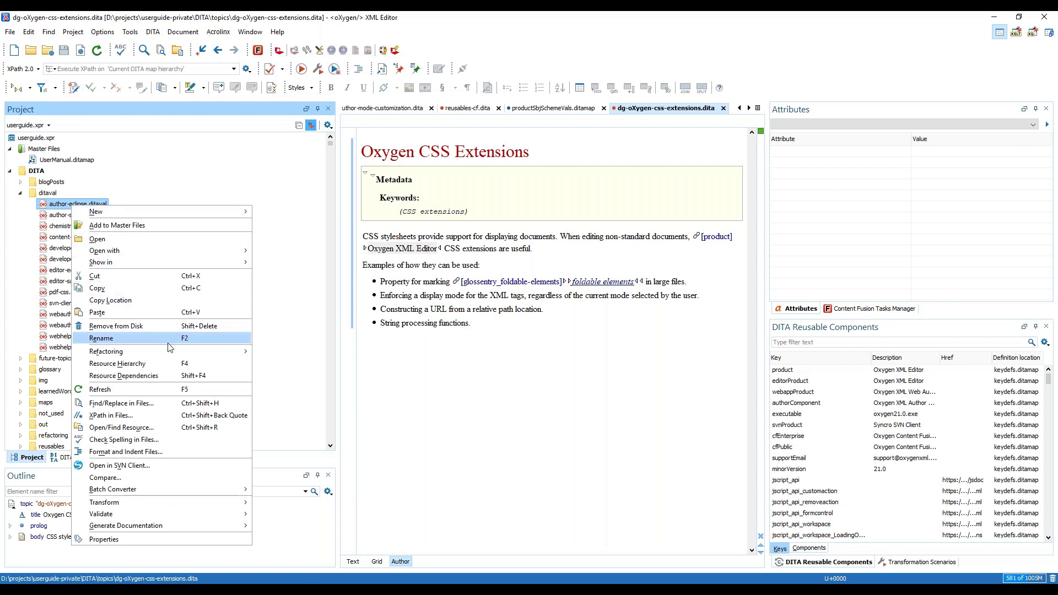
mouse_move(169, 353)
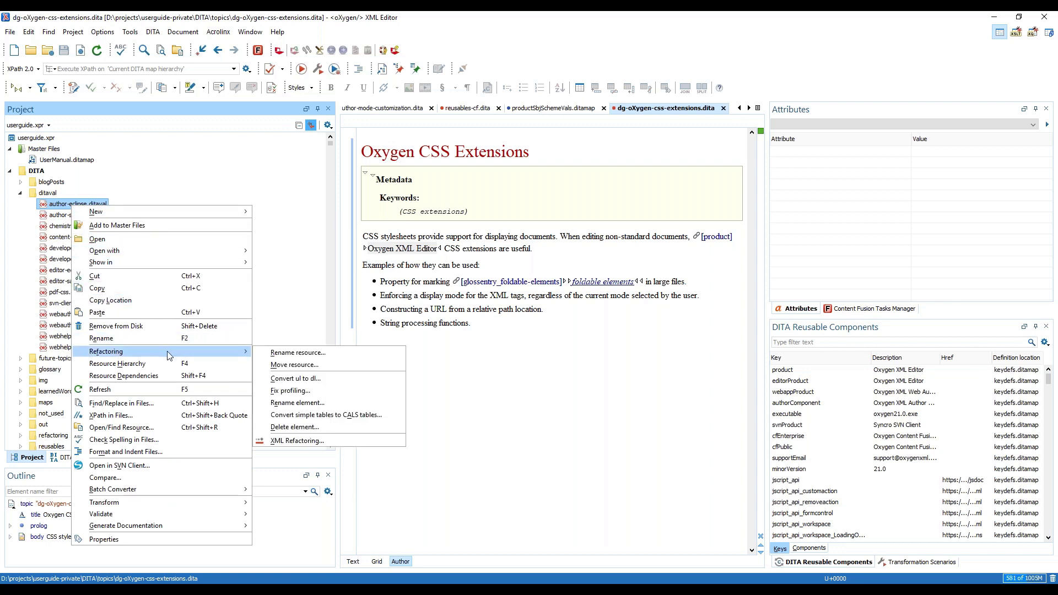
click(297, 365)
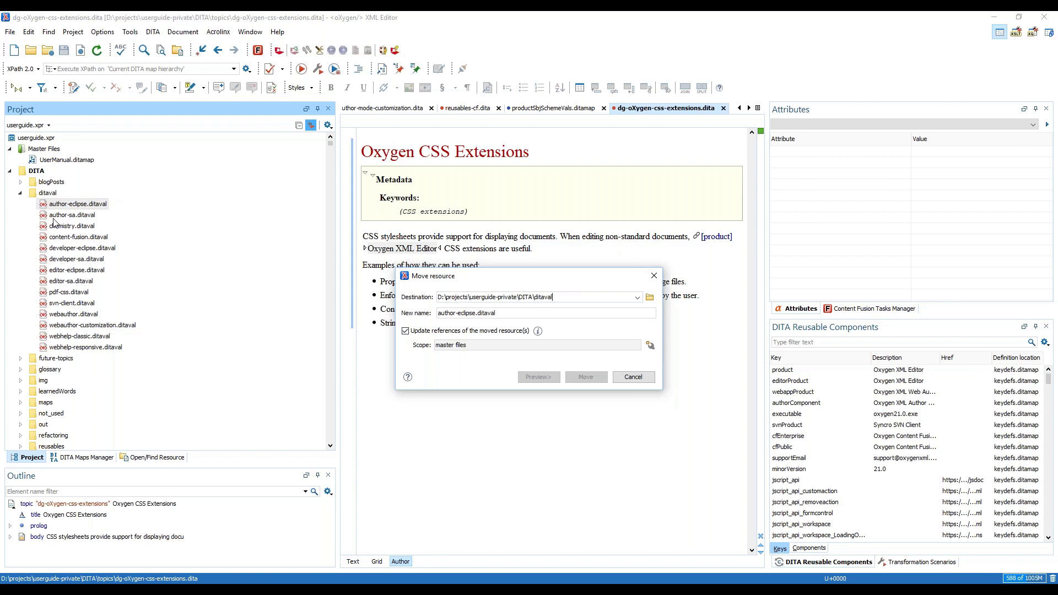
click(653, 276)
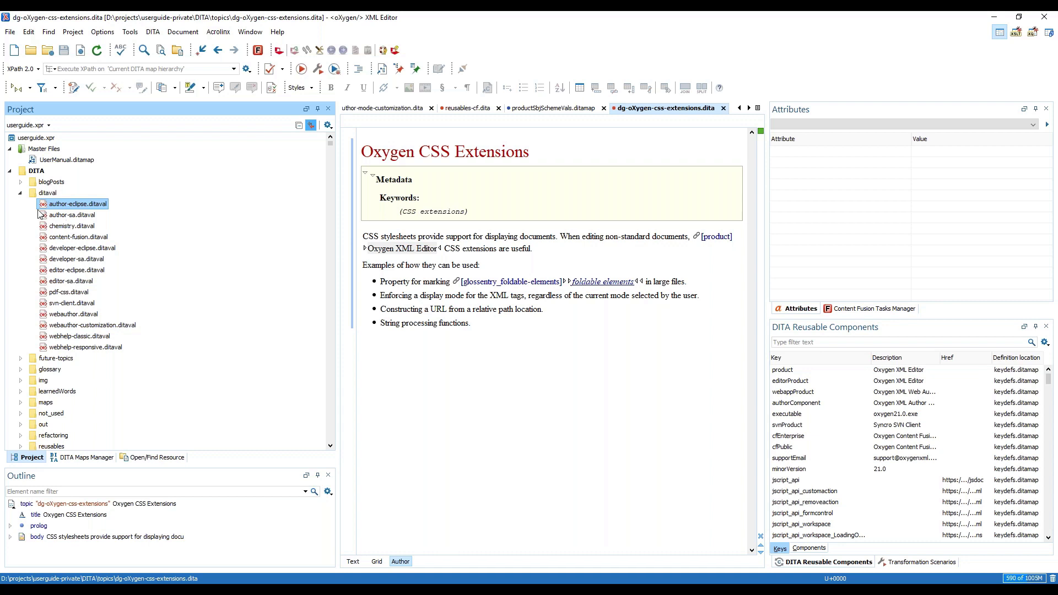
scroll(110, 281, down, 3)
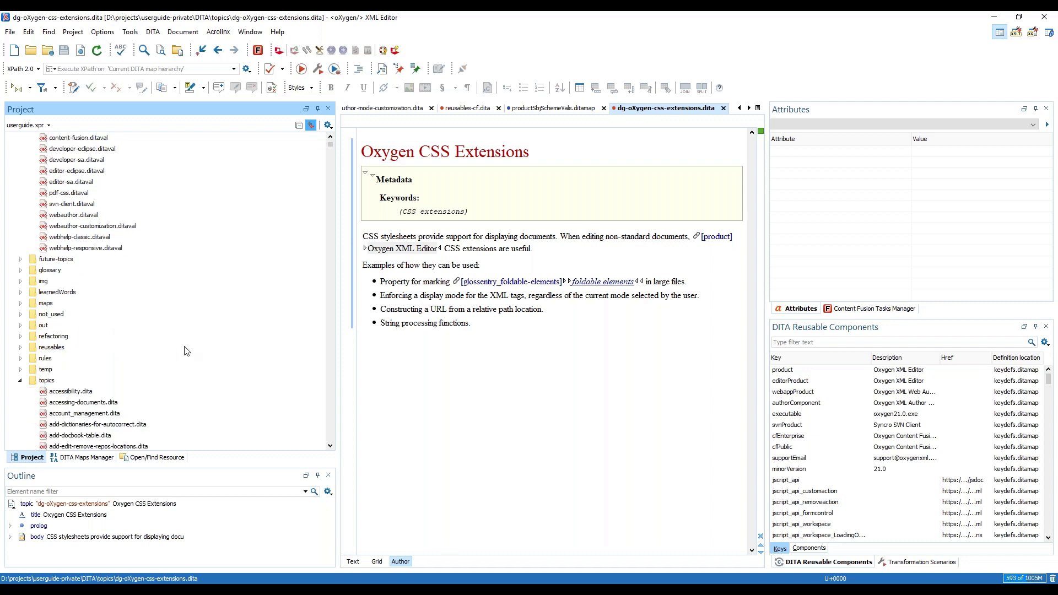
scroll(105, 228, up, 3)
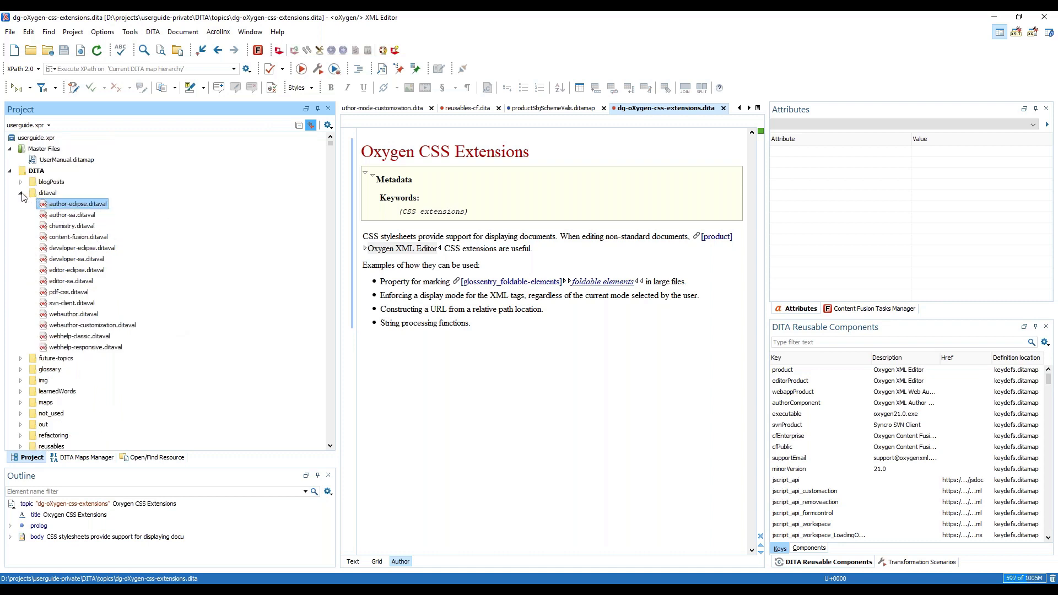
Collapse the ditaval folder and cut the image dcpp_how_to_enable_code_syntax_highlight_java.png from the topics folder.
click(21, 193)
scroll(183, 276, down, 10)
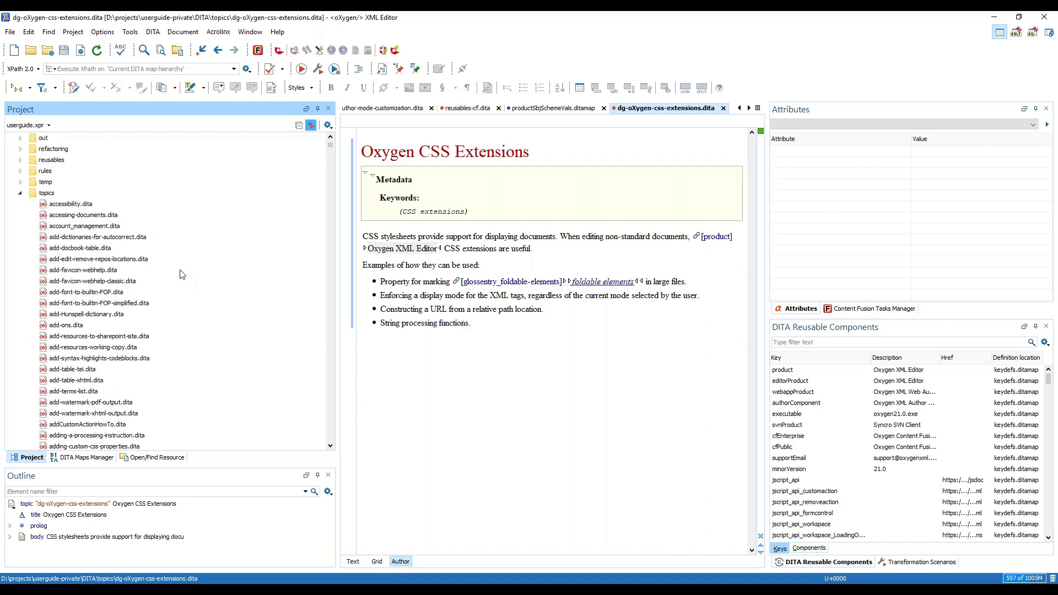
scroll(183, 275, down, 20)
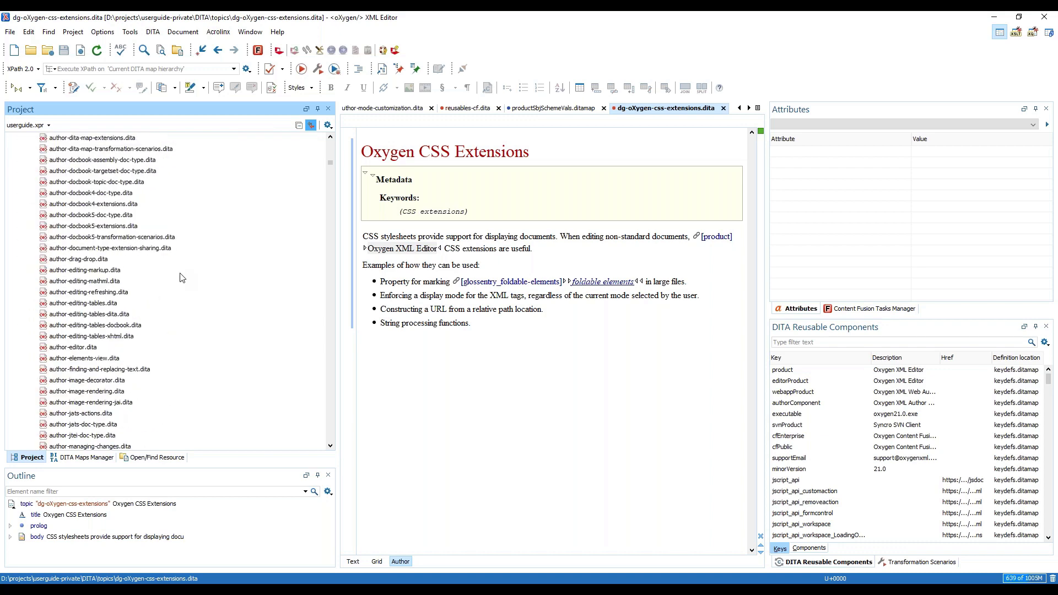
scroll(179, 280, down, 20)
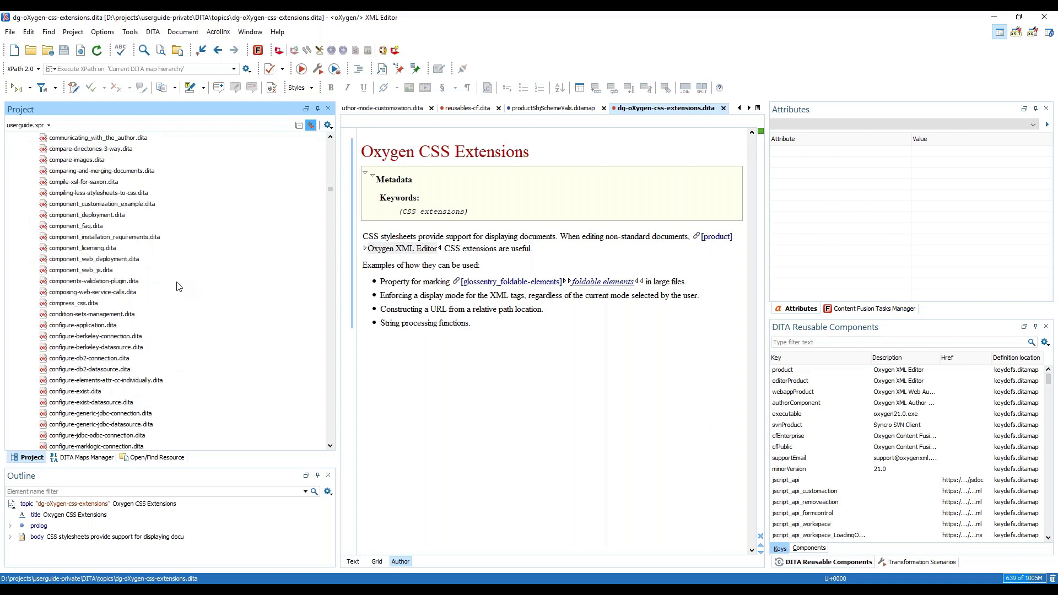
scroll(176, 291, down, 20)
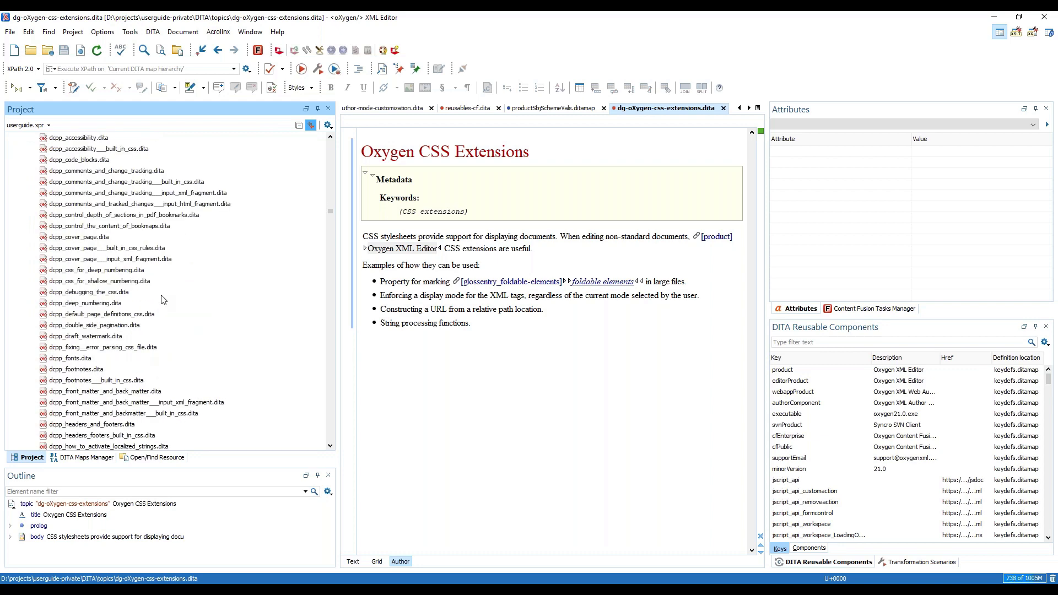
scroll(163, 299, down, 11)
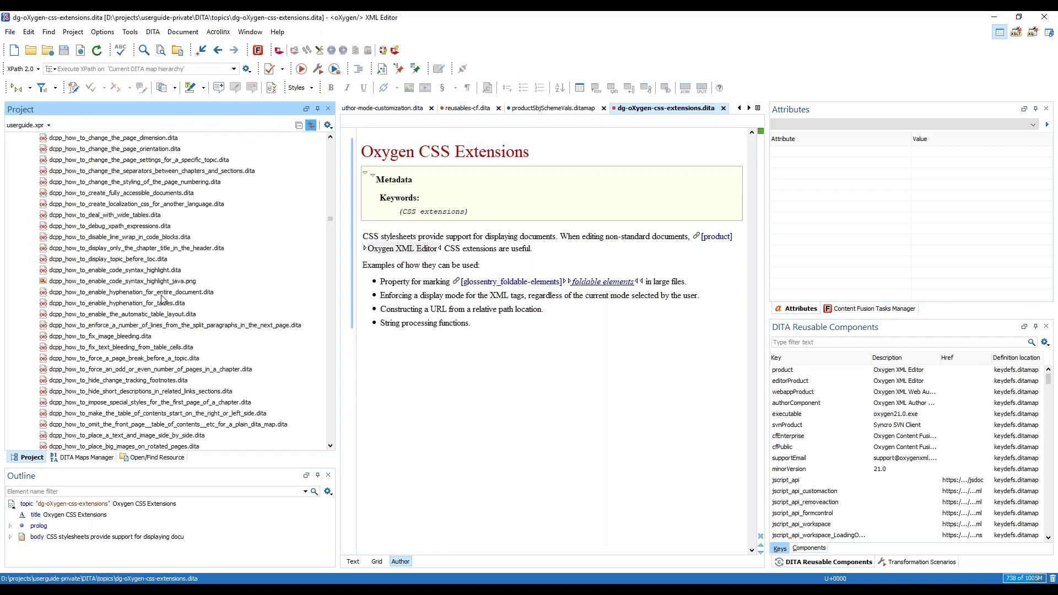
scroll(161, 298, up, 3)
click(149, 380)
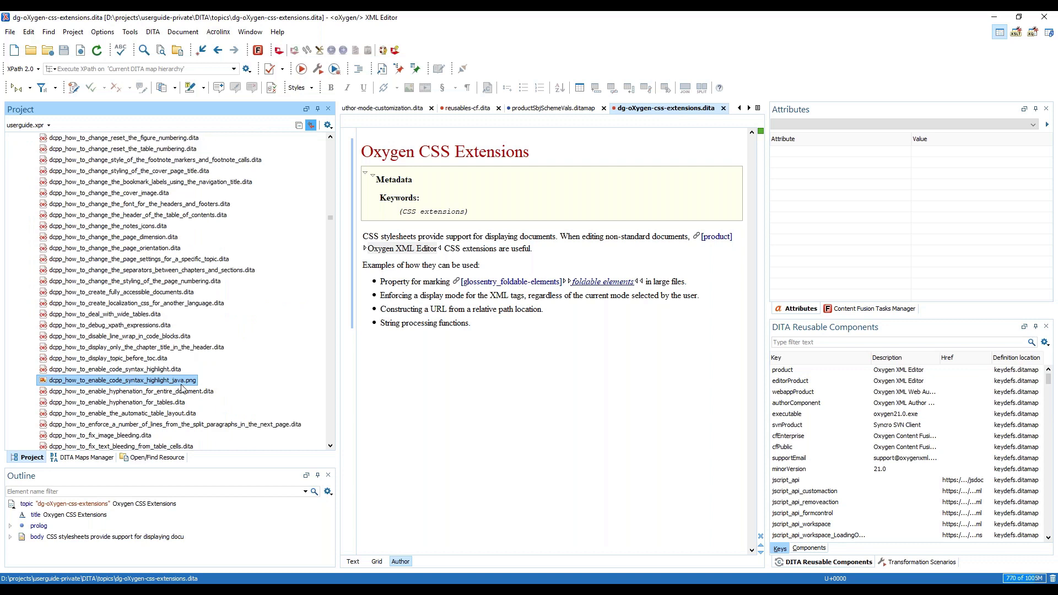
right_click(126, 383)
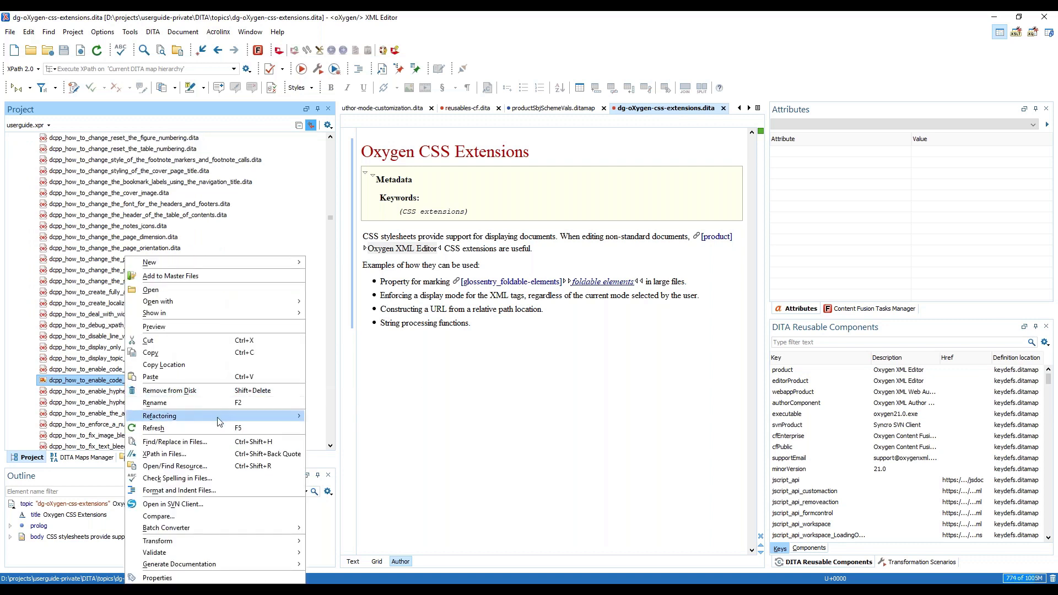
mouse_move(219, 422)
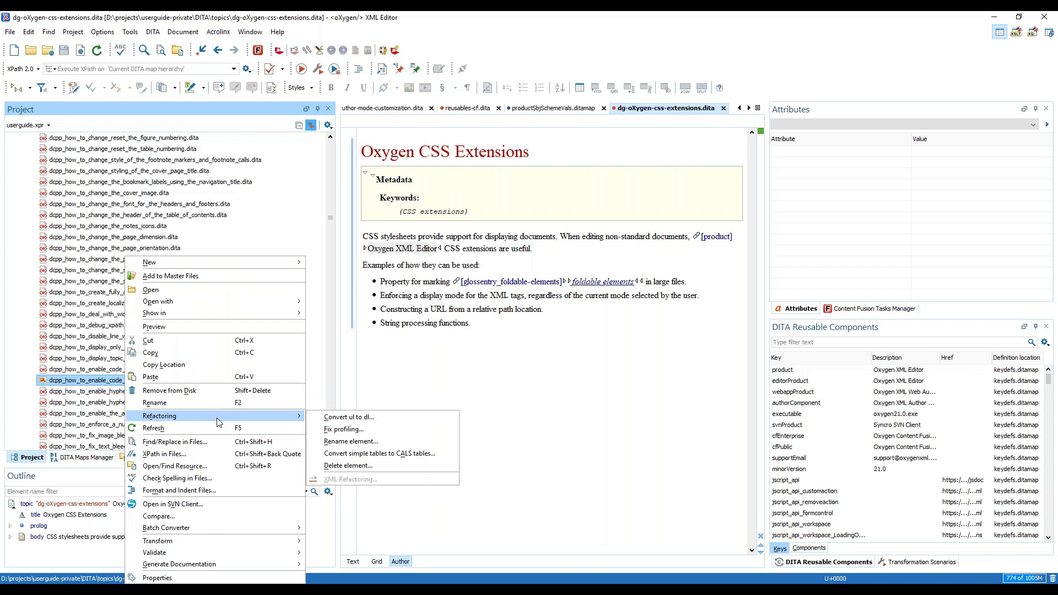
click(180, 341)
Paste the cut image into the img folder, moving it with references to the moved resource updated in the master files scope.
scroll(330, 207, up, 5)
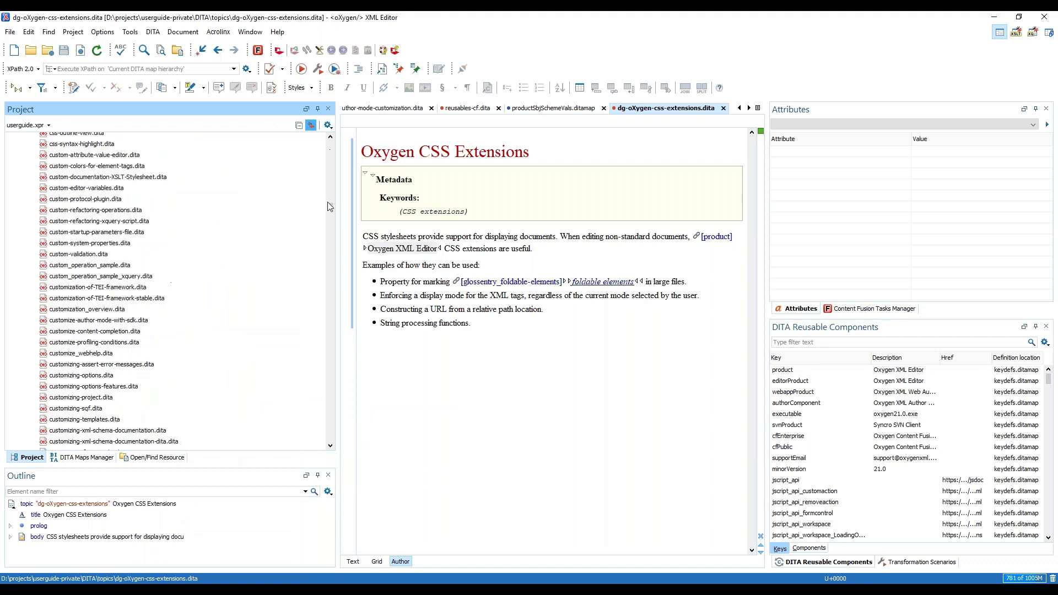
scroll(36, 197, up, 20)
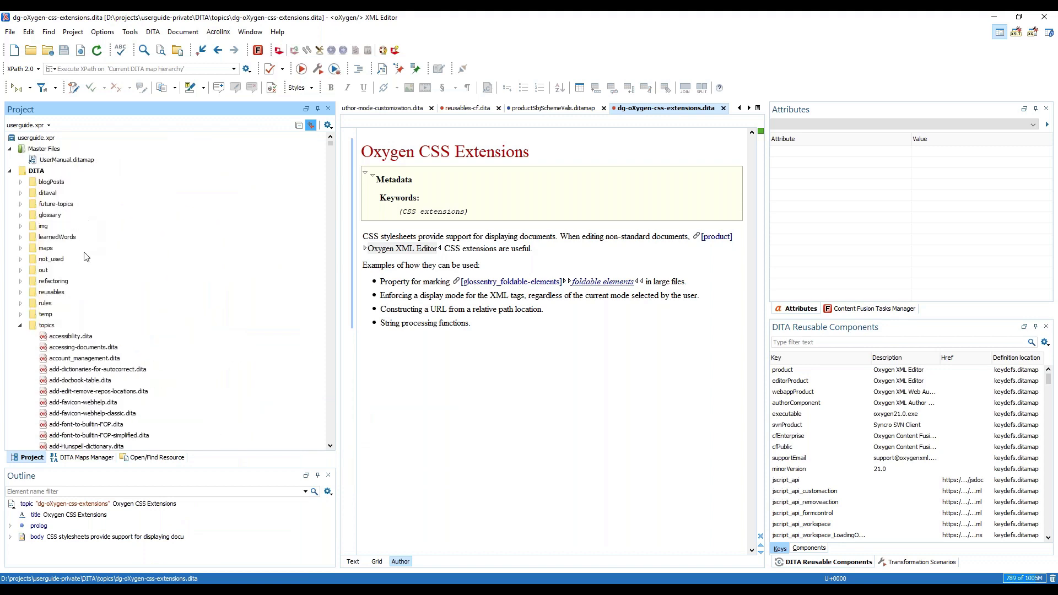
right_click(43, 226)
click(95, 309)
click(505, 325)
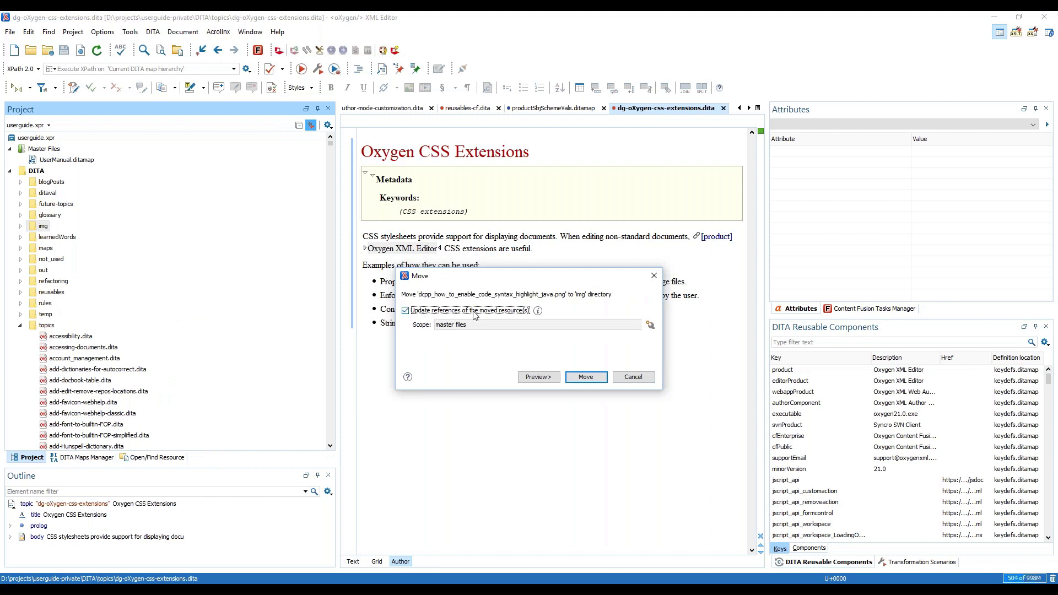
click(583, 380)
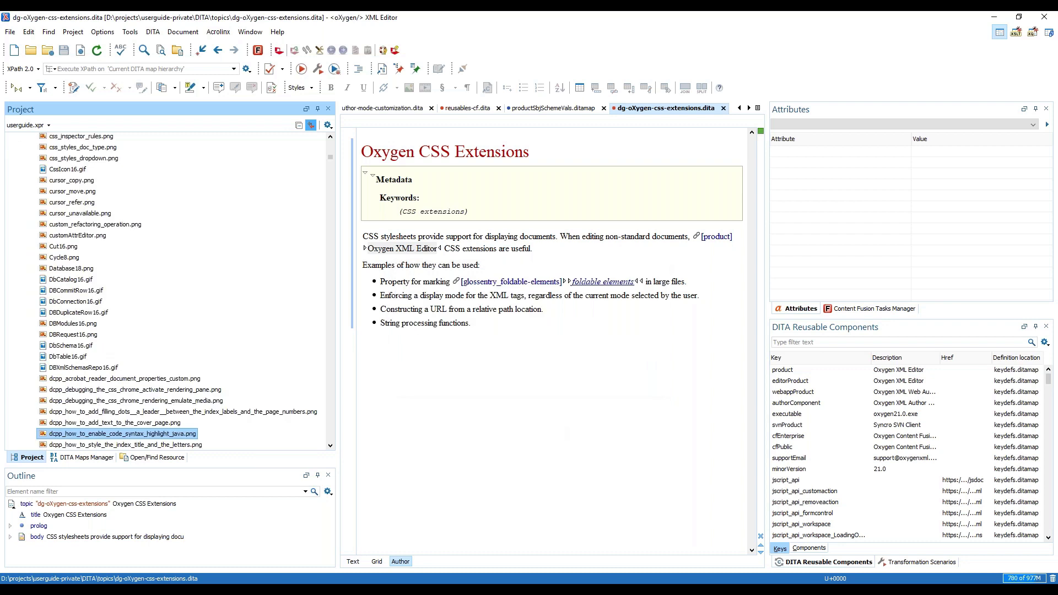
Switch to the 12-5-18_DITA_project_setup.pdf presentation in Adobe Reader.
mouse_move(202, 589)
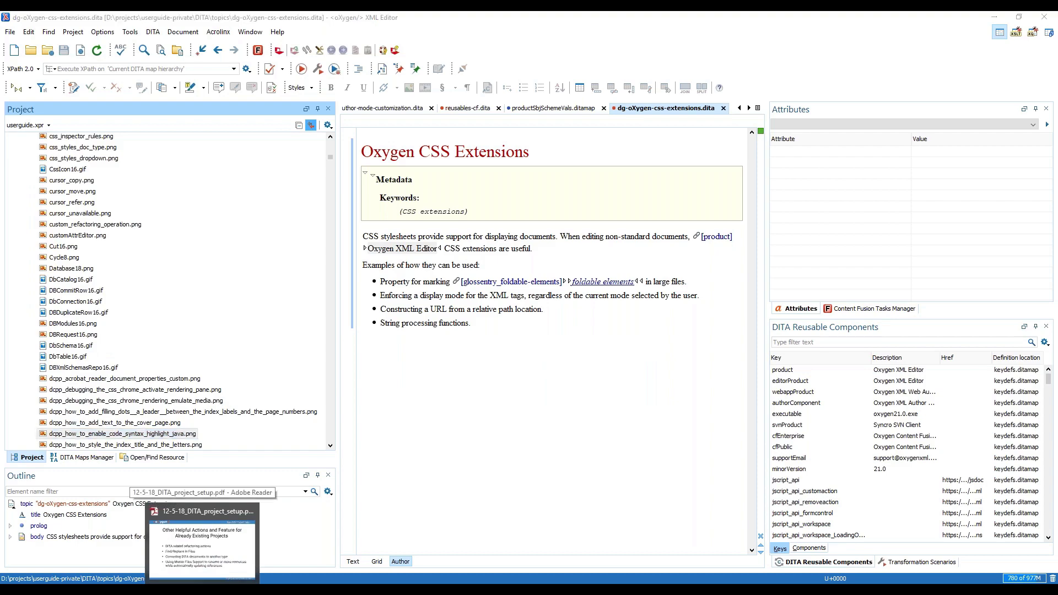
click(203, 546)
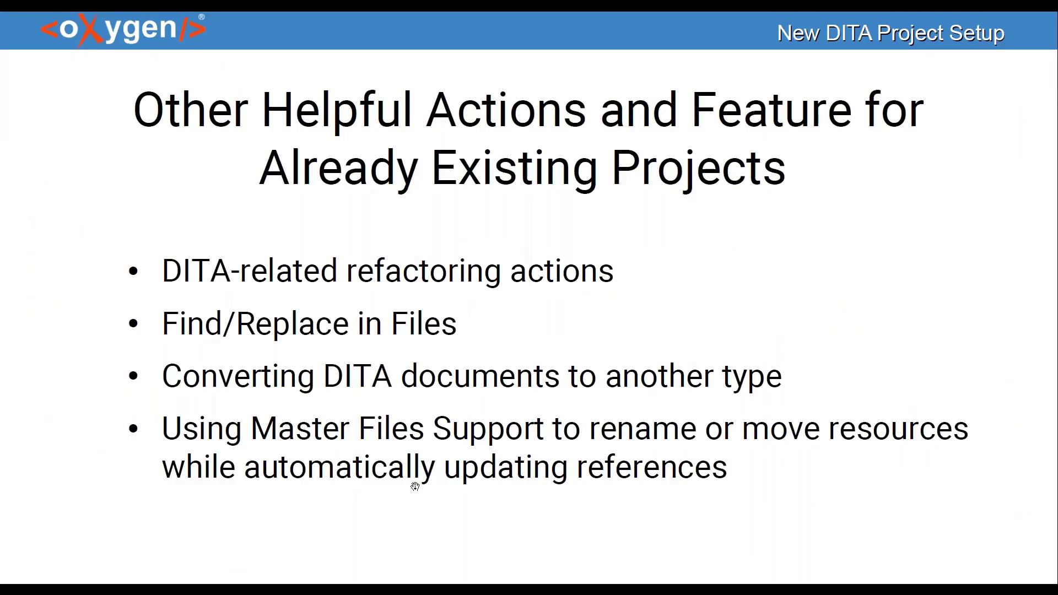